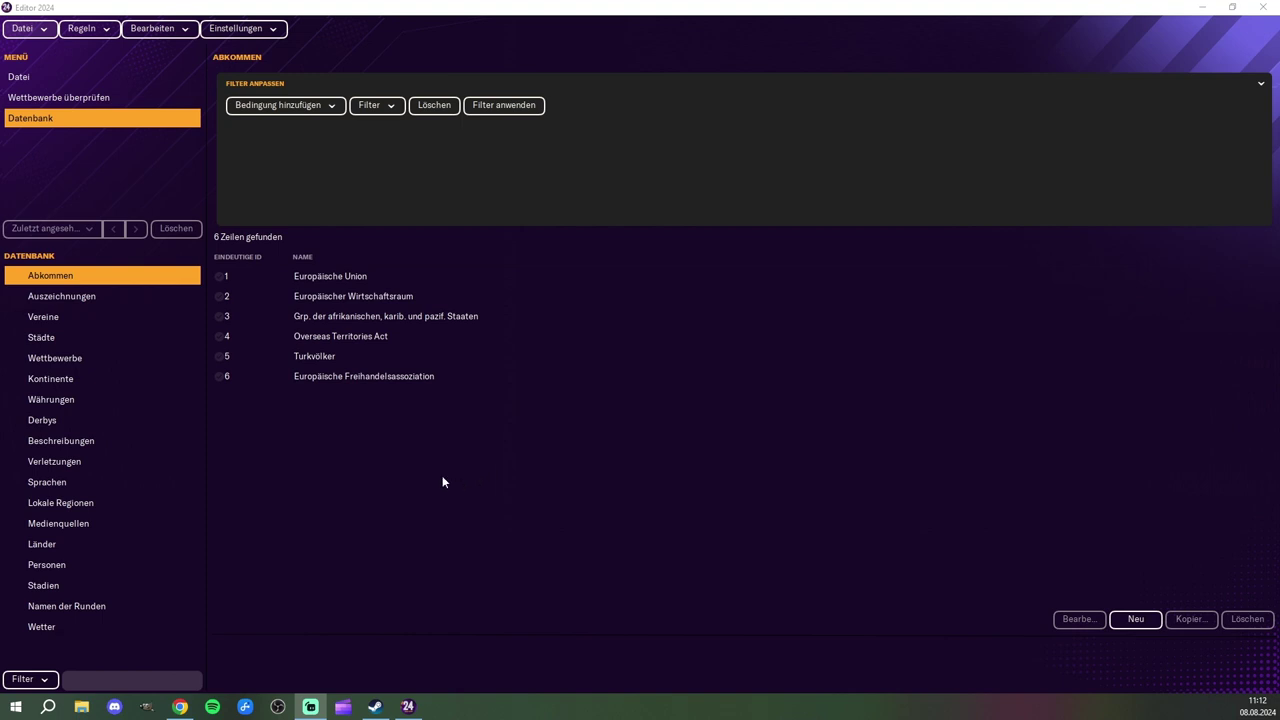
# Step: Open the Deutsche Demokratische Republik record from the list of countries (Länder) for editing
pyautogui.click(42, 548)
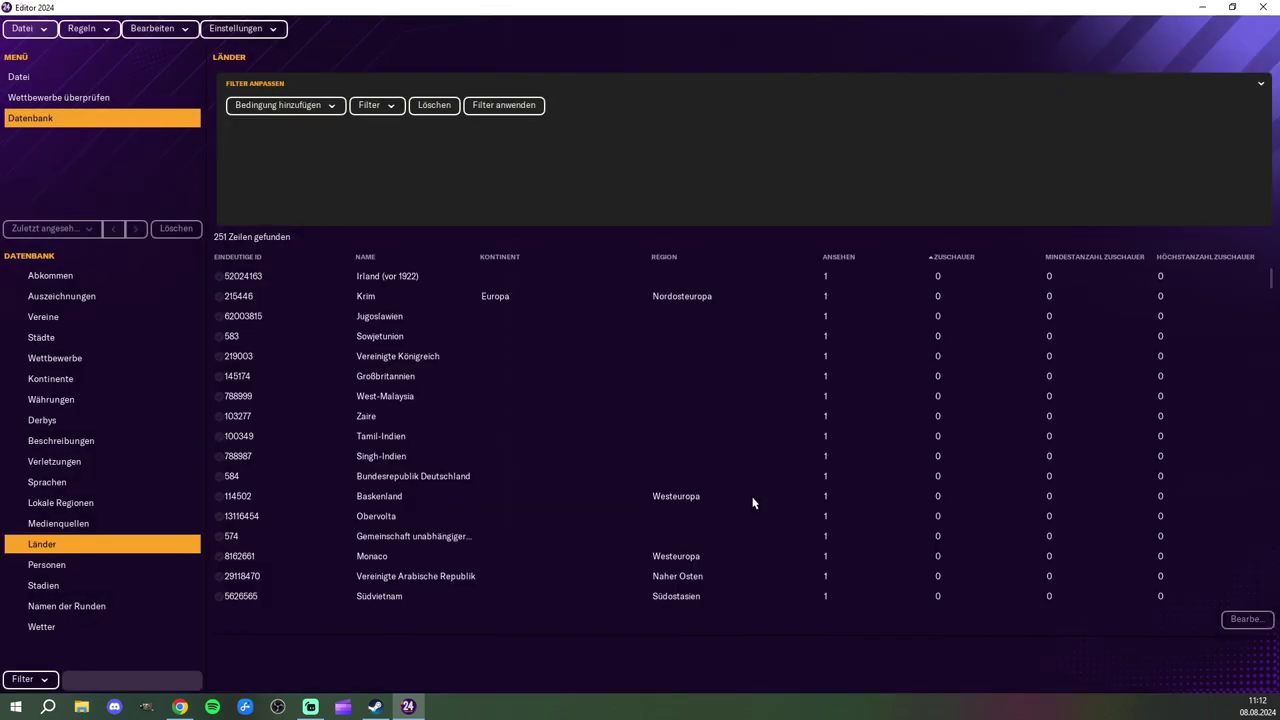
pyautogui.click(769, 284)
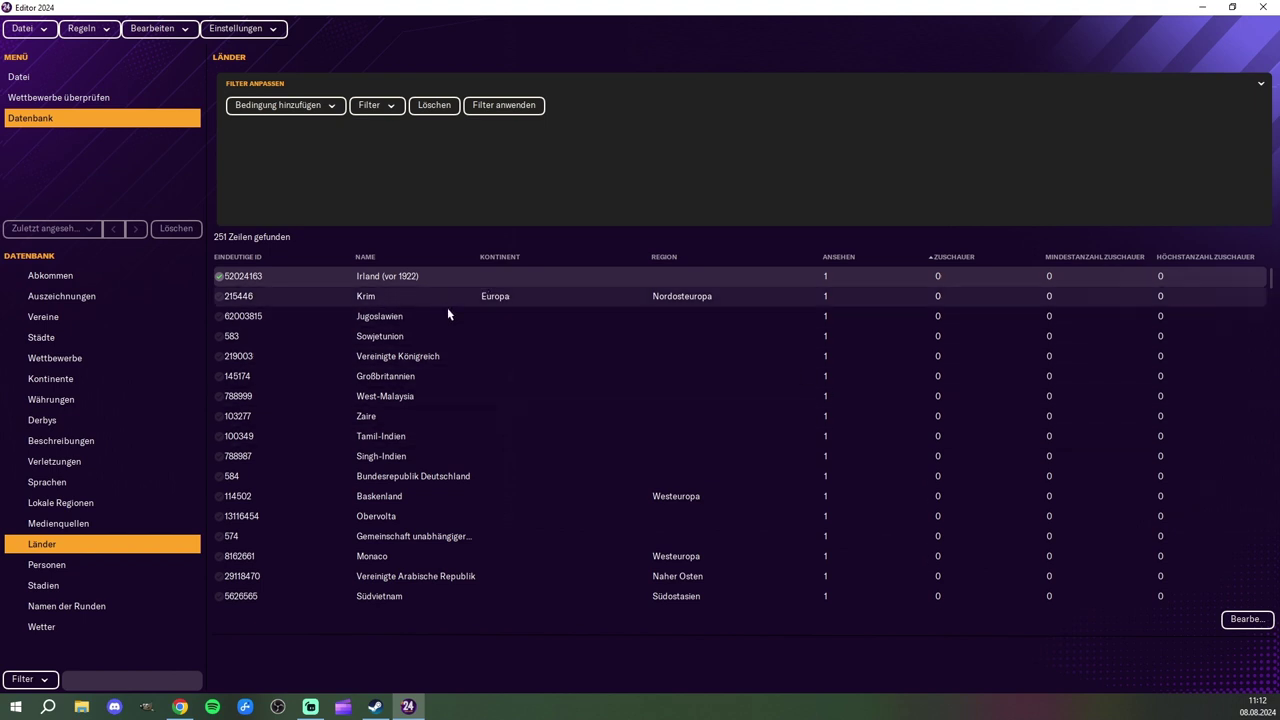
pyautogui.scroll(-5, 445, 303)
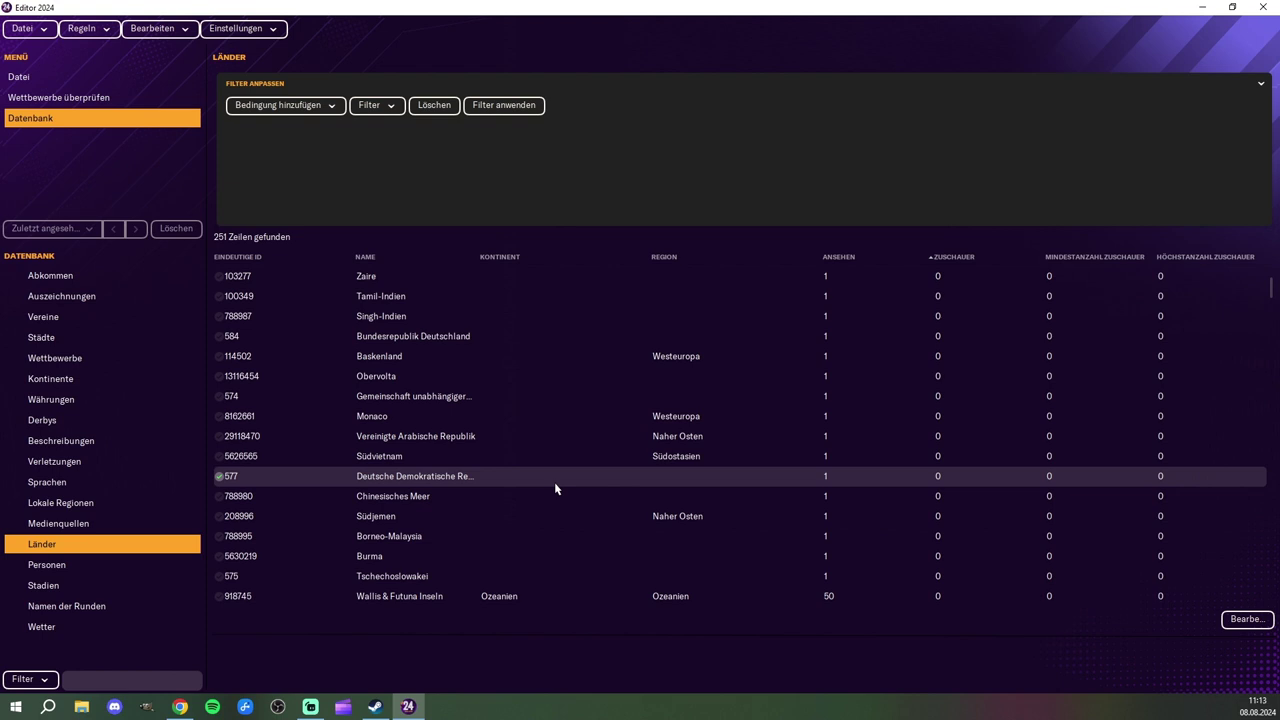
pyautogui.click(1247, 619)
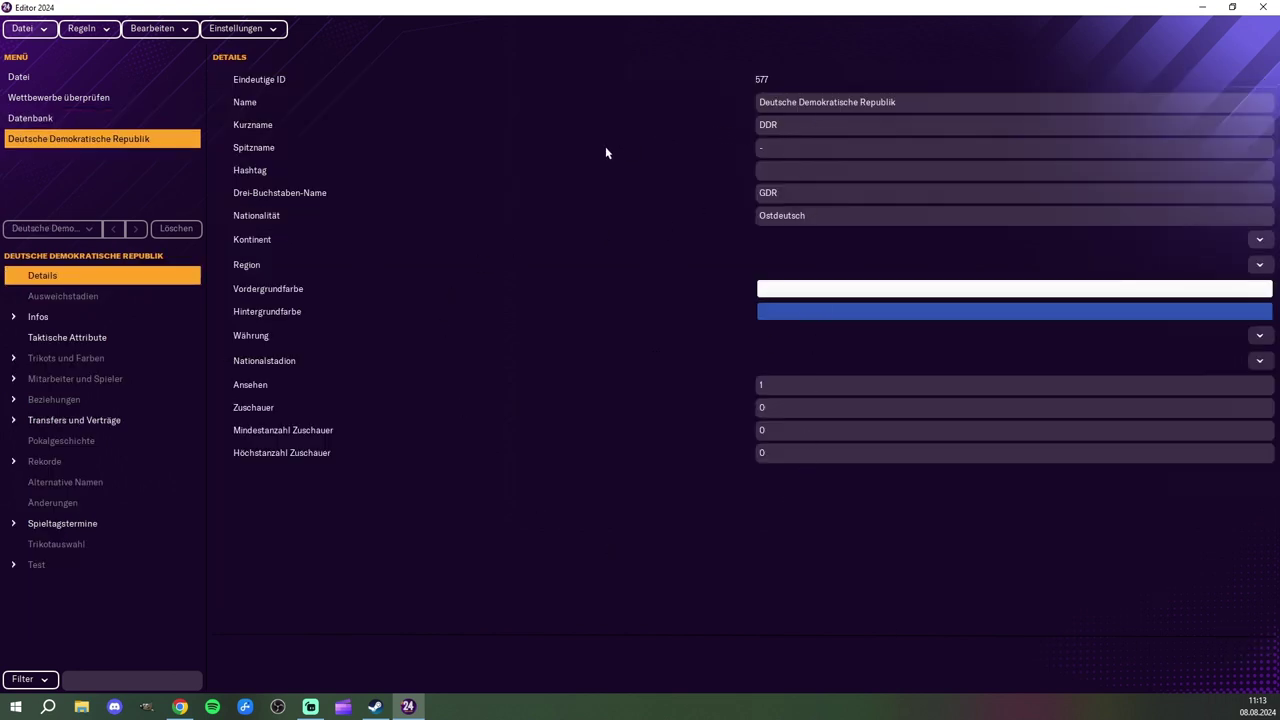
pyautogui.click(1259, 240)
pyautogui.click(1248, 262)
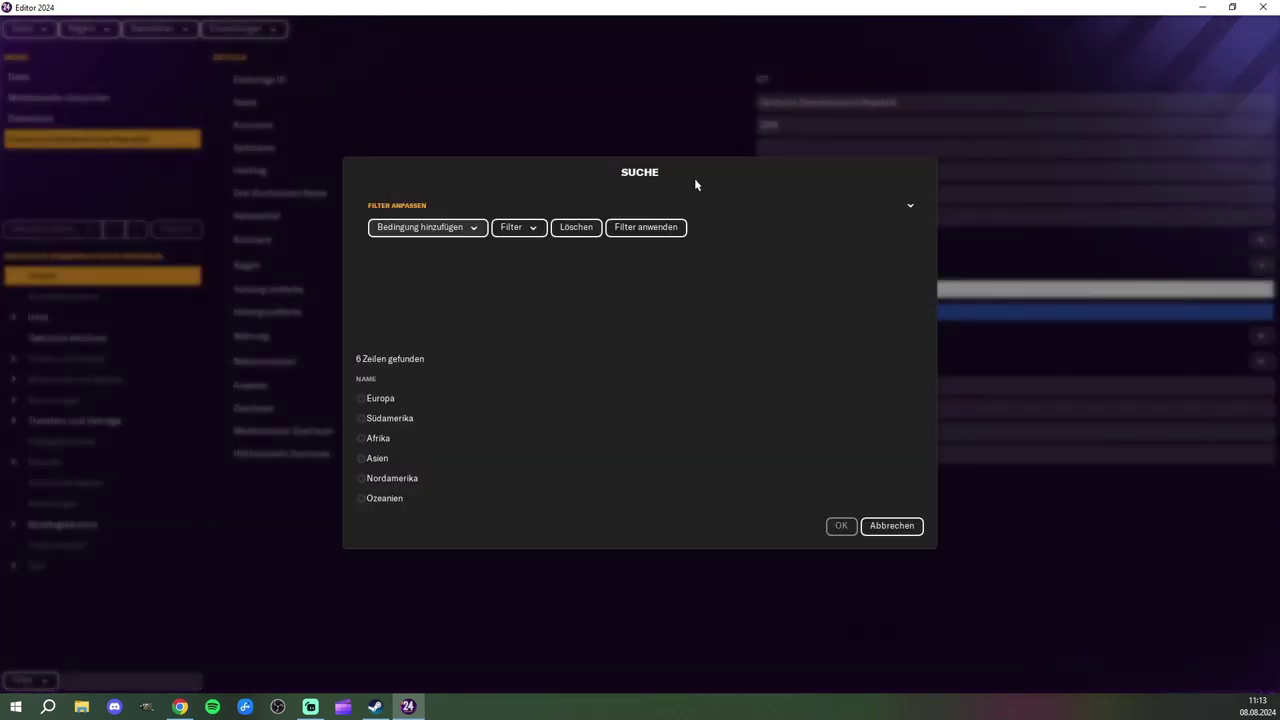
pyautogui.click(891, 526)
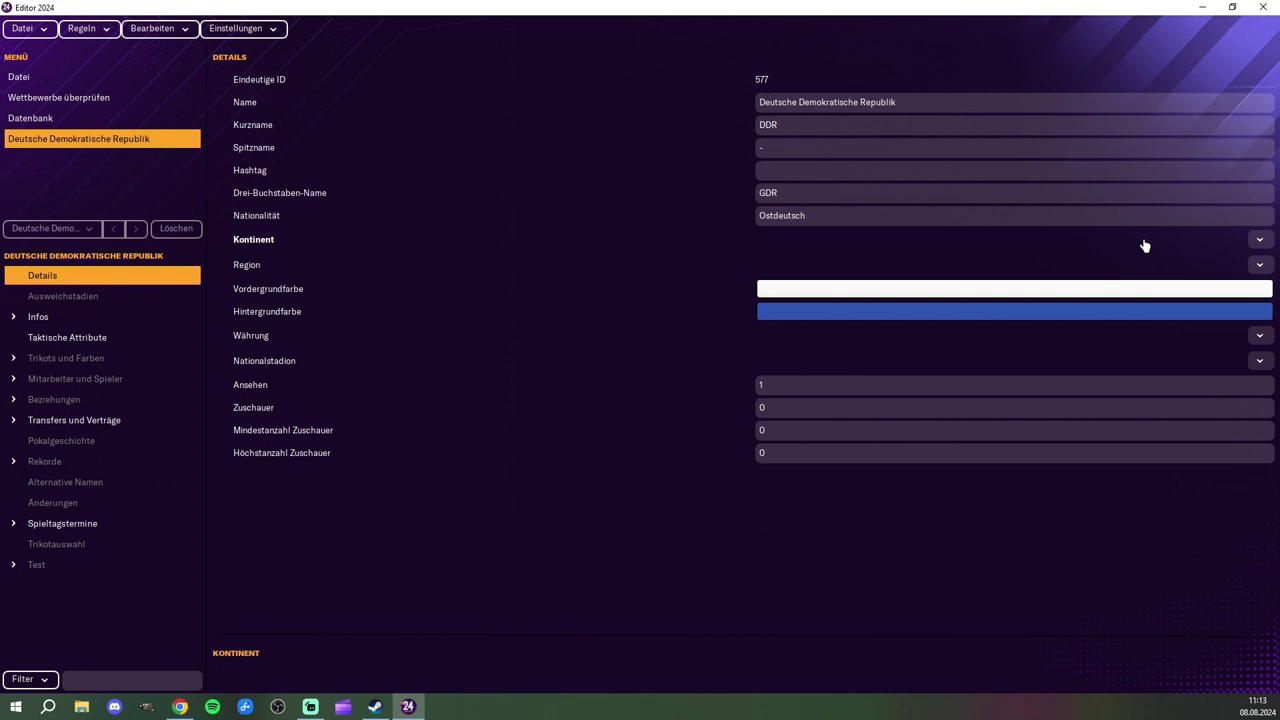
# Step: Assign the Deutsche Demokratische Republik to the continent Europa
pyautogui.click(1260, 242)
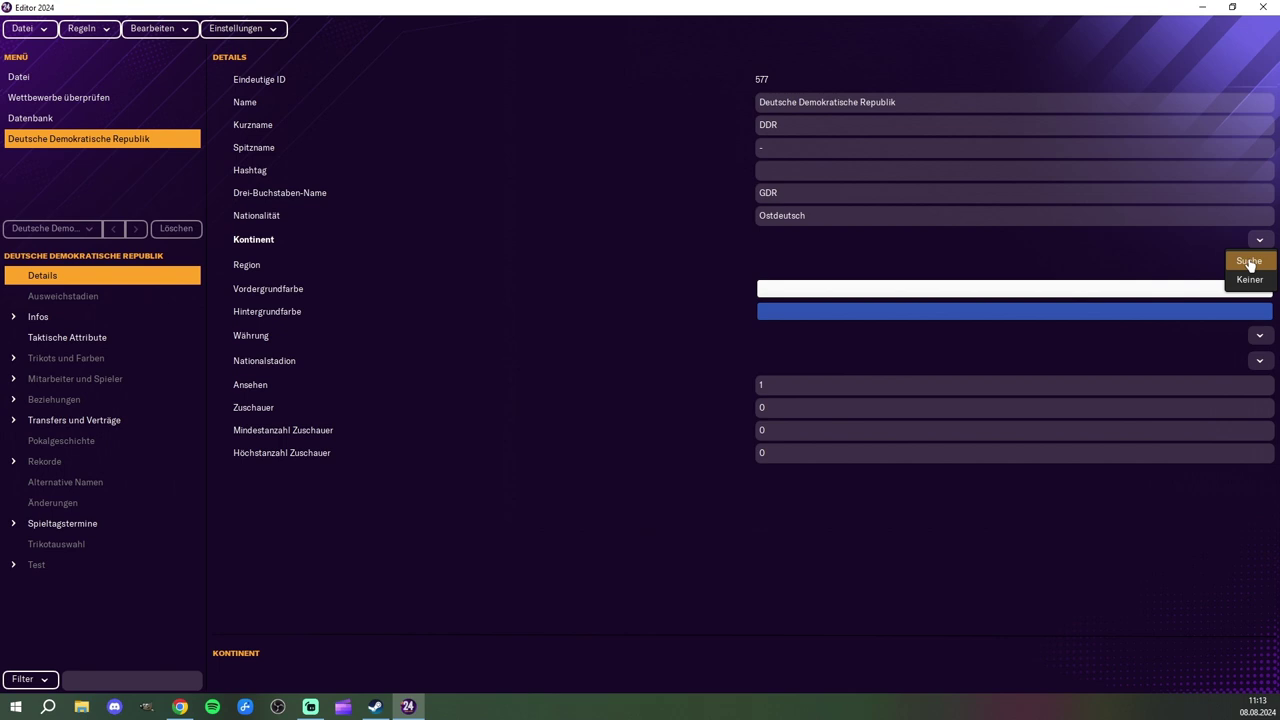
pyautogui.click(1267, 243)
pyautogui.click(1266, 242)
pyautogui.click(1249, 261)
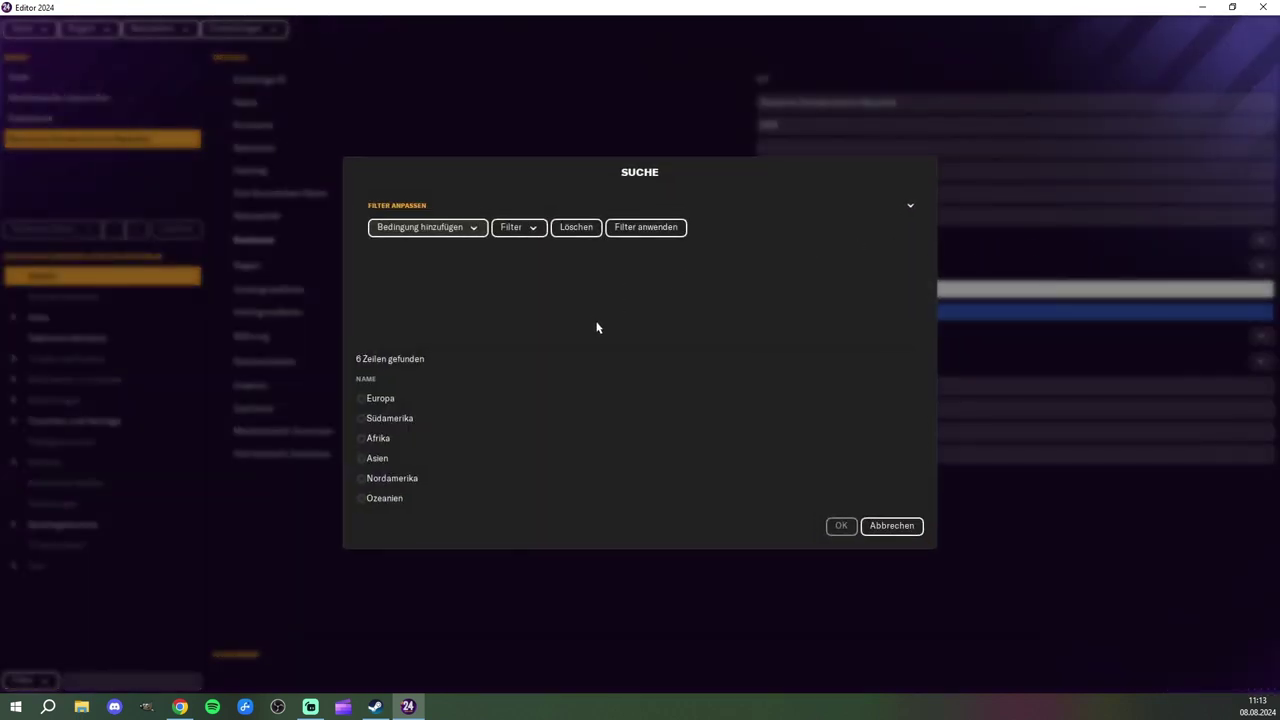
pyautogui.click(455, 398)
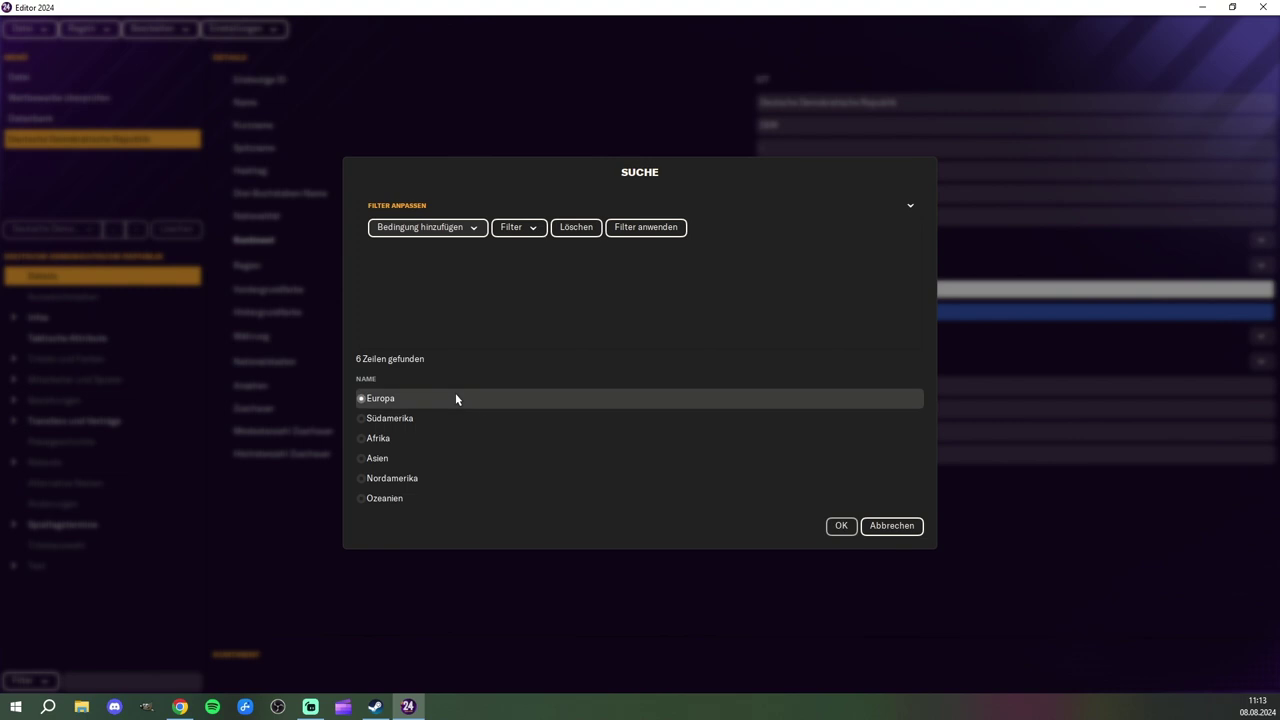
pyautogui.click(841, 525)
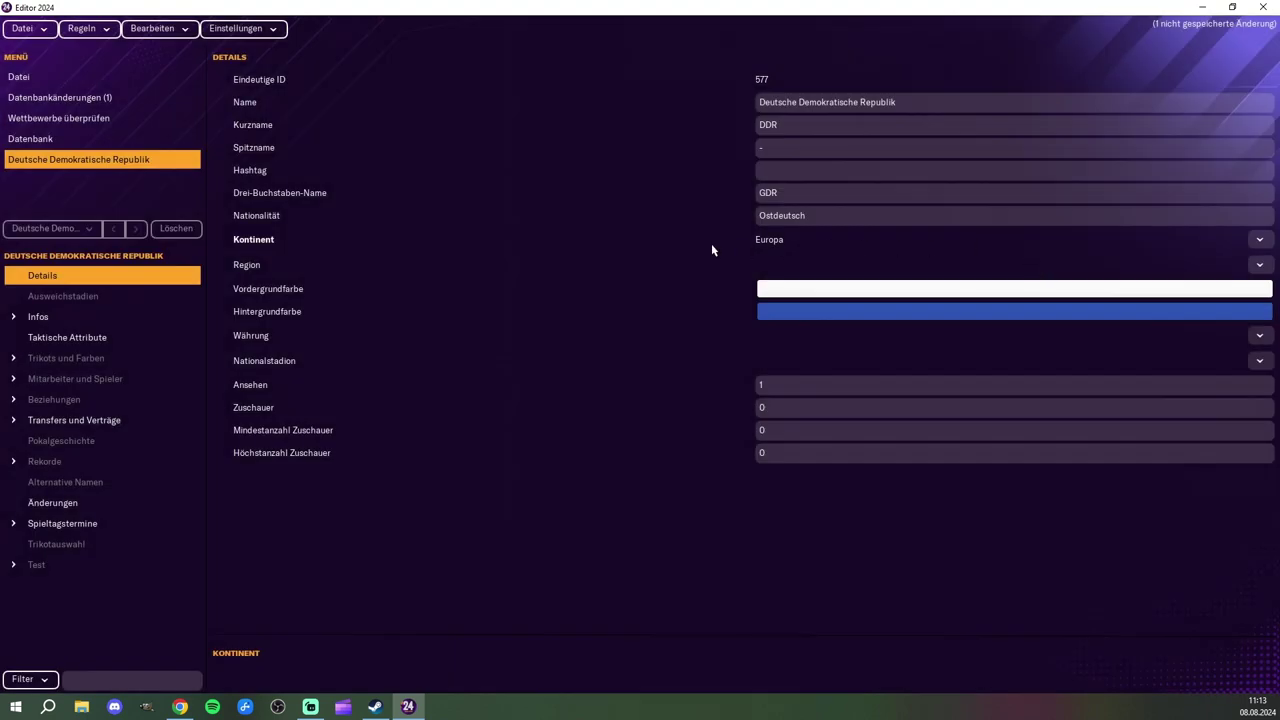
# Step: Set the region of the Deutsche Demokratische Republik to Mitteleuropa
pyautogui.click(1257, 270)
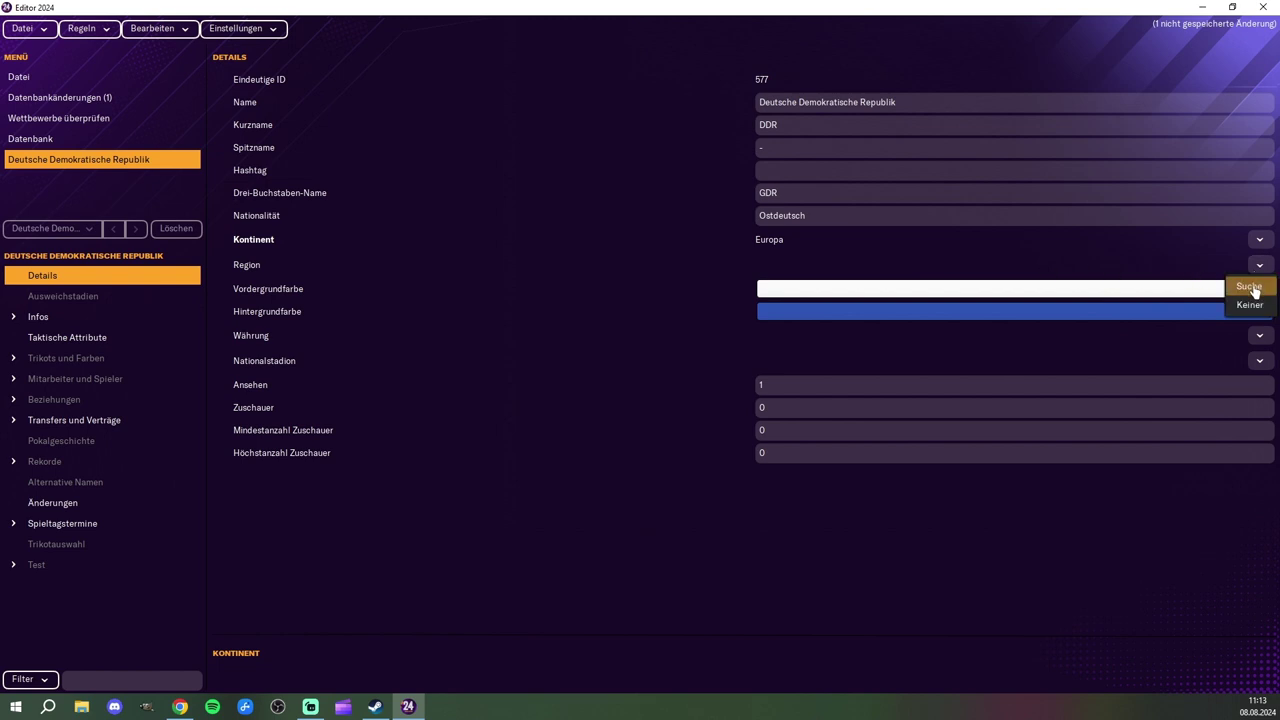
pyautogui.click(1250, 287)
pyautogui.scroll(-1, 535, 440)
pyautogui.scroll(-5, 534, 460)
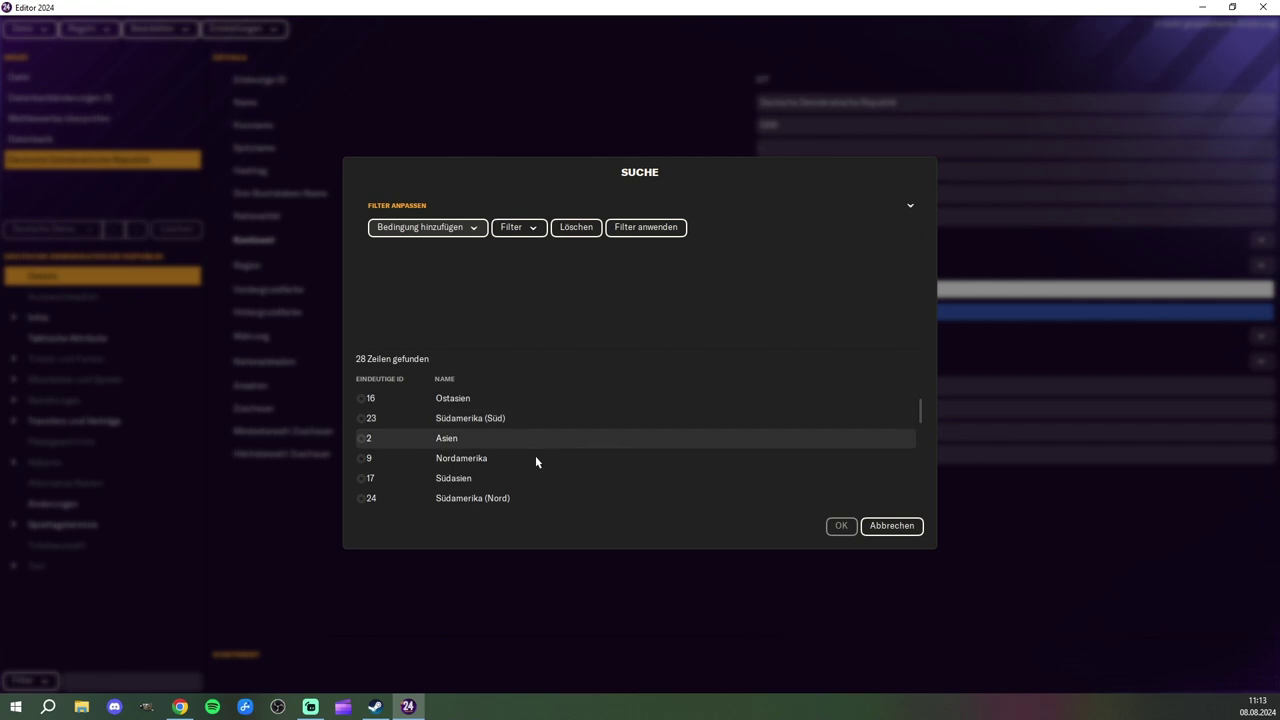
pyautogui.click(532, 459)
pyautogui.click(841, 525)
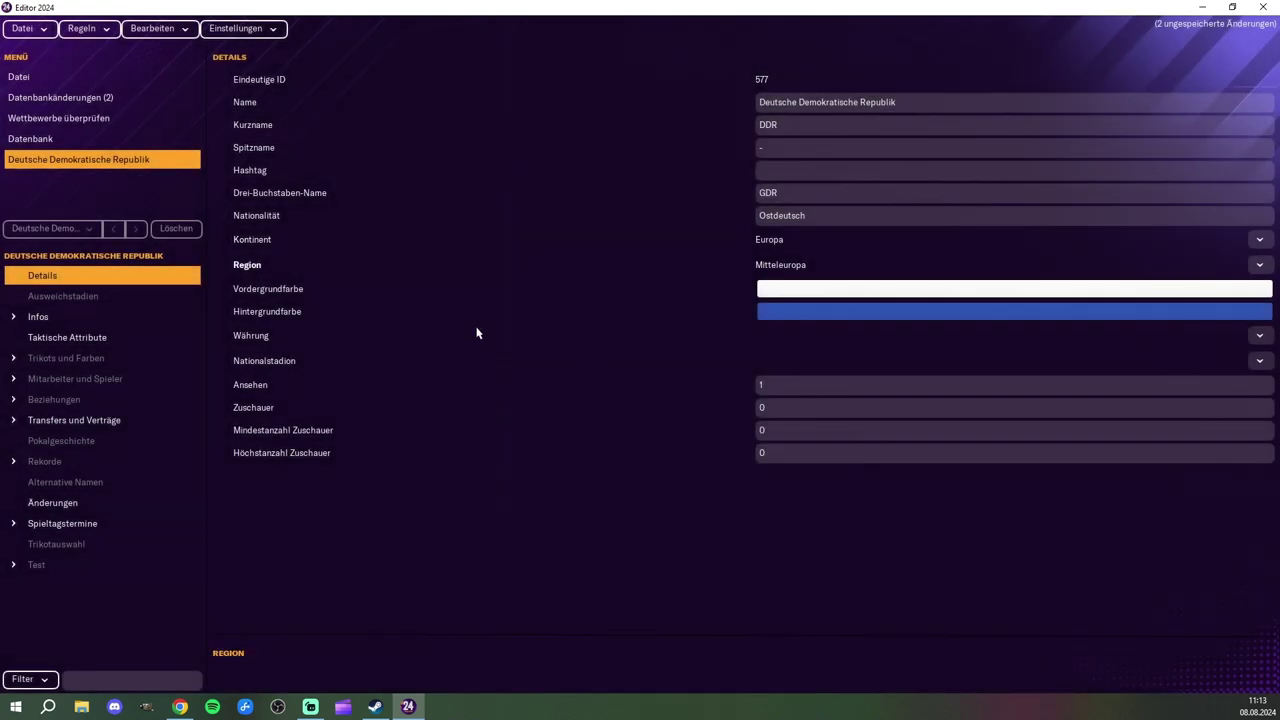
# Step: Set the country's currency (Währung) to Euro, finding it with a name filter in the currency search
pyautogui.click(1259, 336)
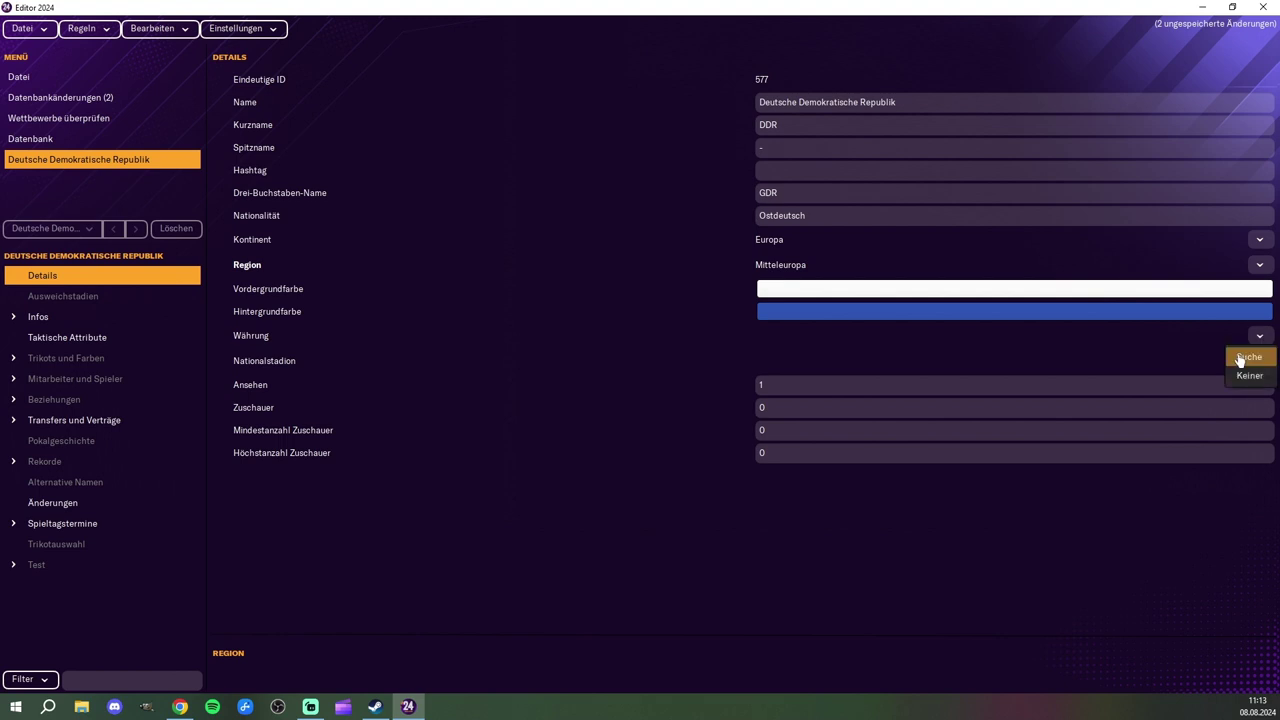
pyautogui.click(1250, 368)
pyautogui.scroll(-5, 457, 428)
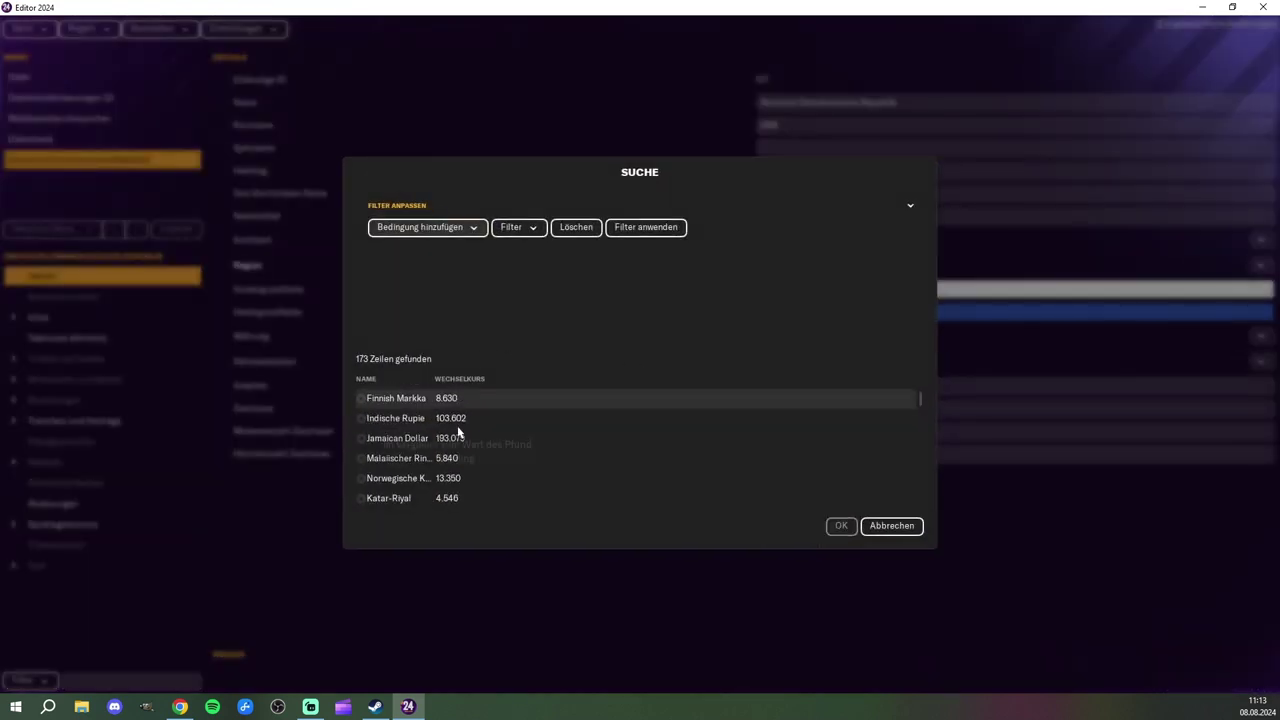
pyautogui.scroll(-8, 457, 428)
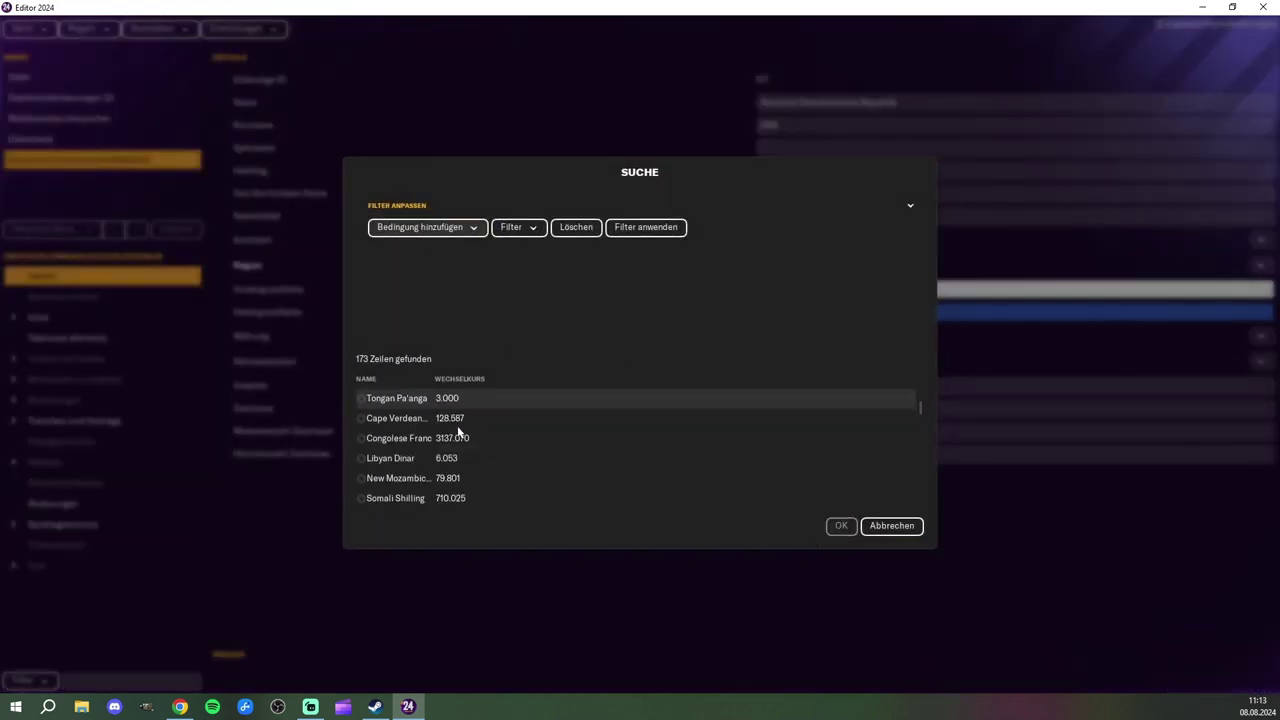
pyautogui.click(450, 228)
pyautogui.click(449, 250)
pyautogui.click(722, 250)
pyautogui.write('Euro')
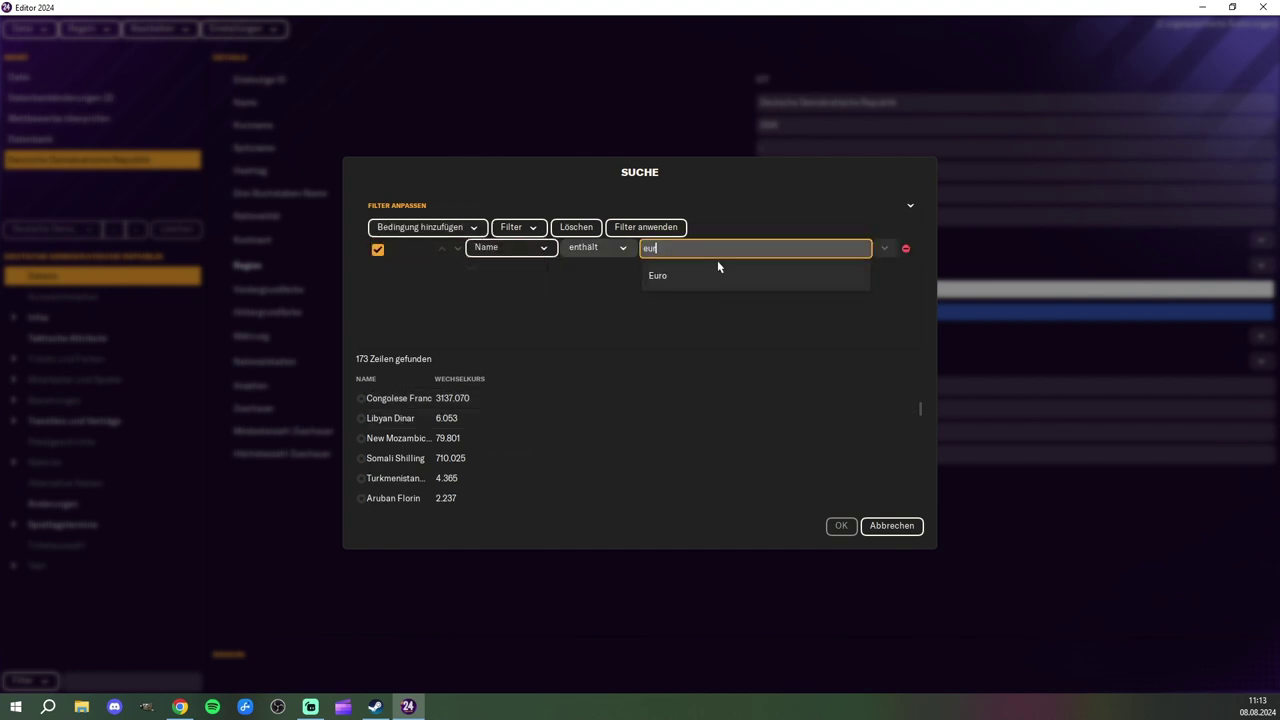
pyautogui.click(695, 275)
pyautogui.click(480, 397)
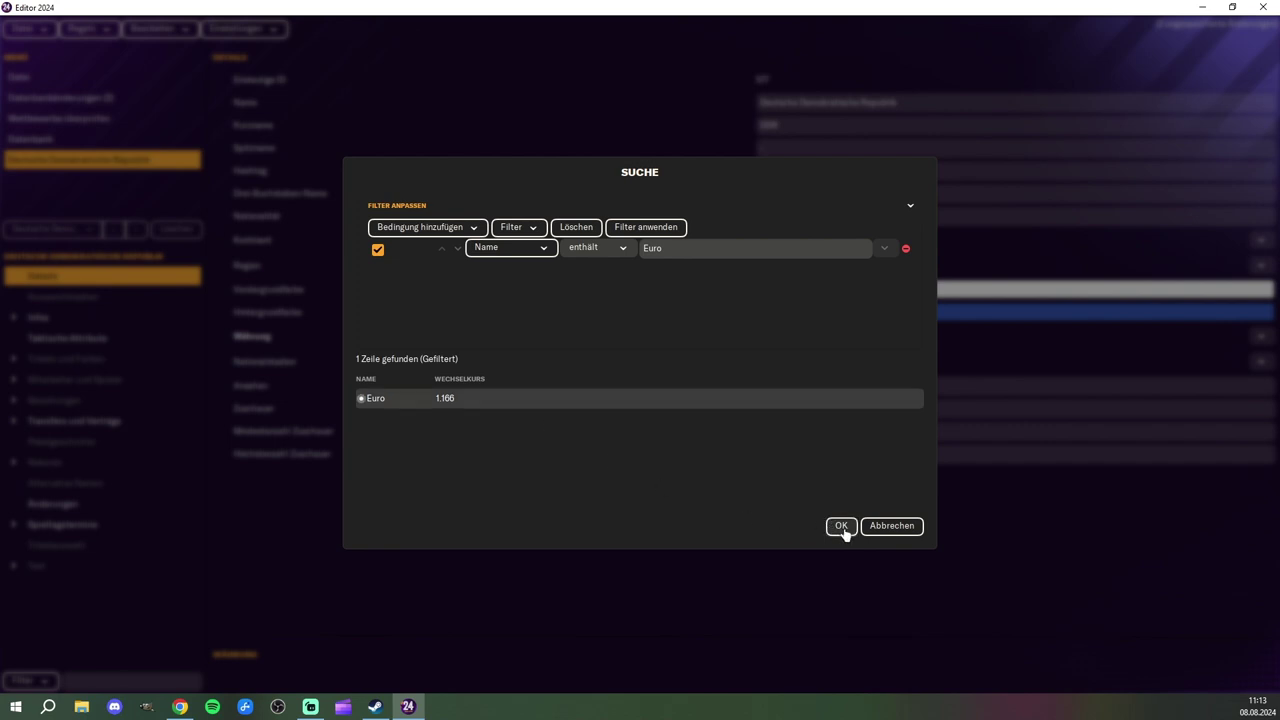
pyautogui.click(841, 525)
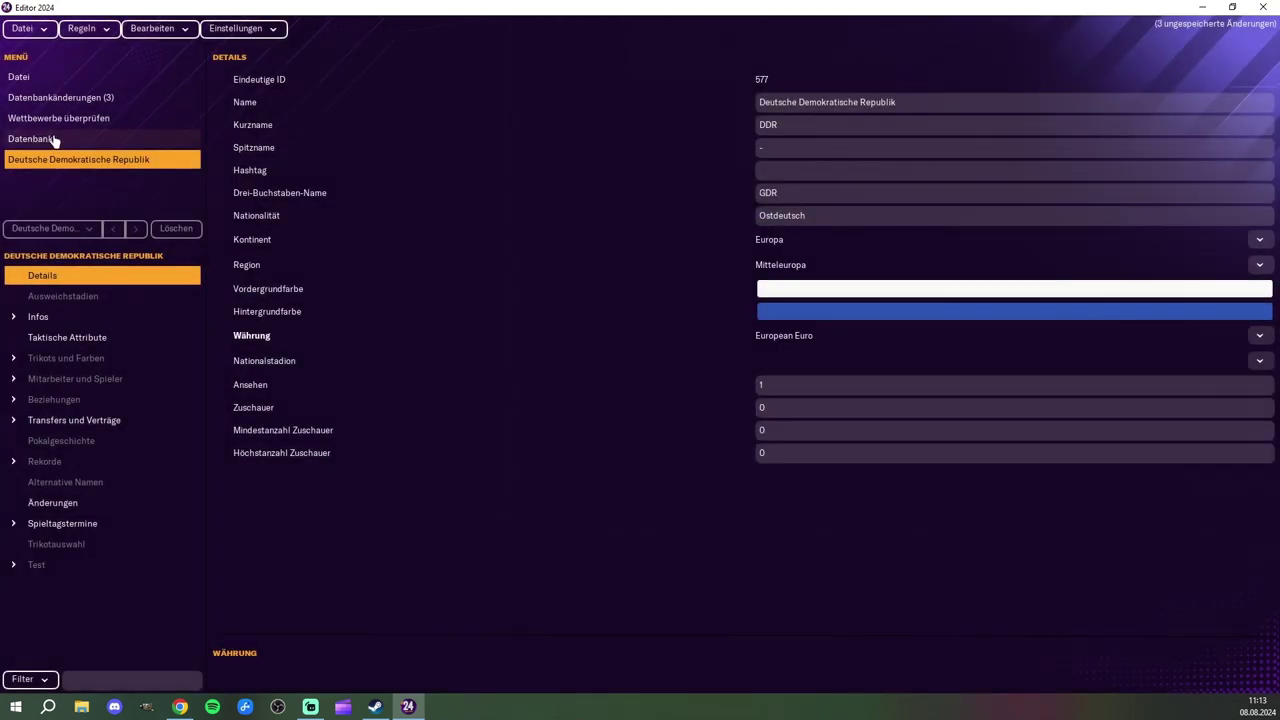
# Step: Filter the countries by the name Deutschland, open the Deutschland record and compare its details with the Deutsche Demokratische Republik
pyautogui.click(86, 138)
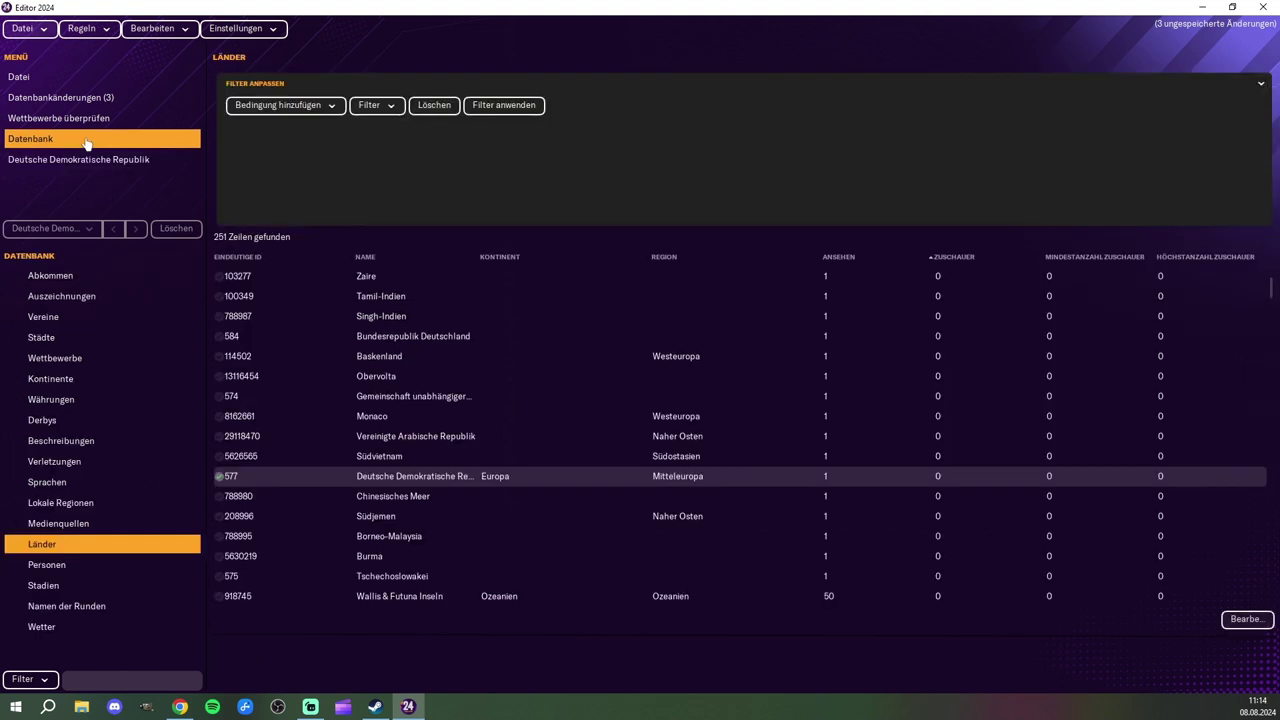
pyautogui.click(286, 107)
pyautogui.click(333, 150)
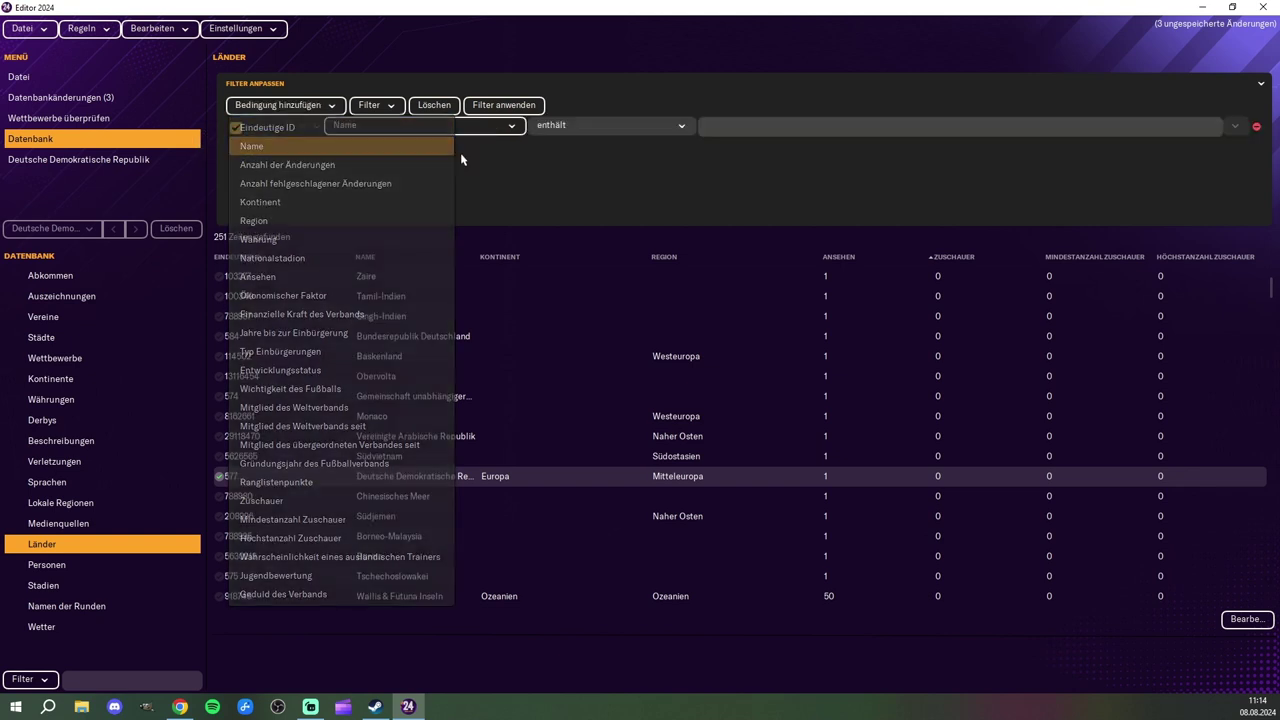
pyautogui.click(794, 130)
pyautogui.write('deut')
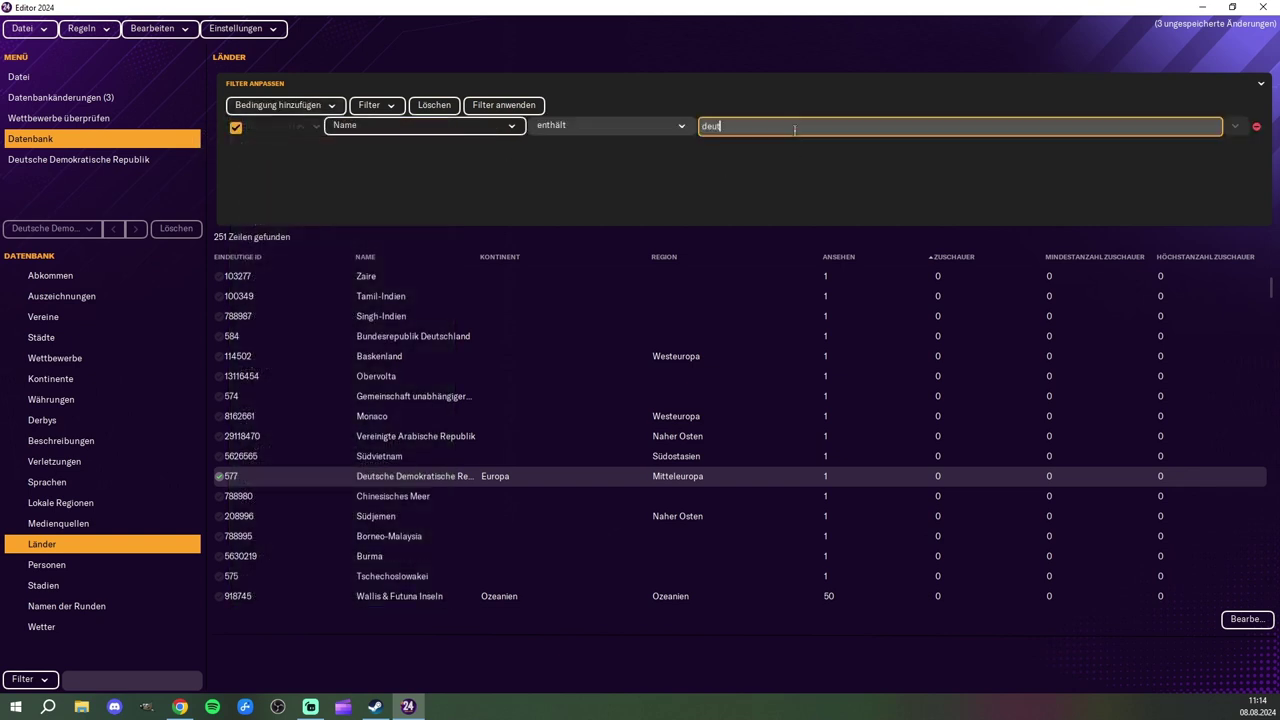
pyautogui.click(771, 155)
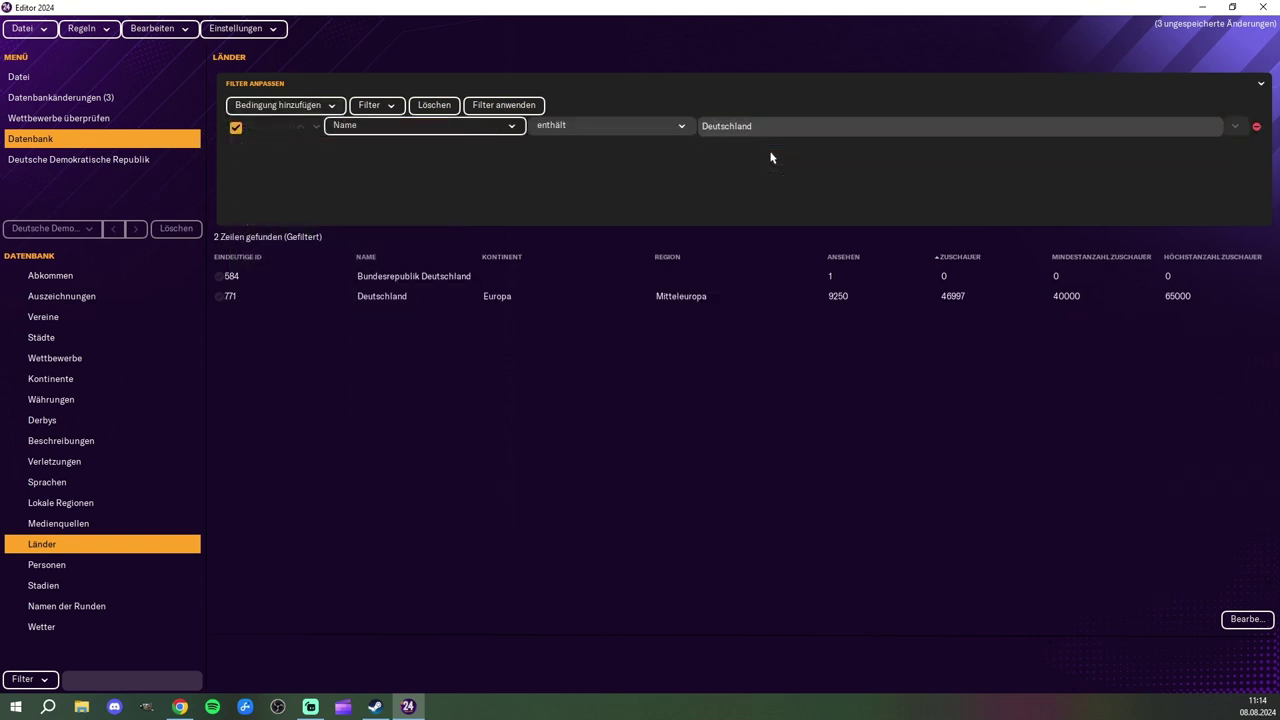
pyautogui.doubleClick(543, 298)
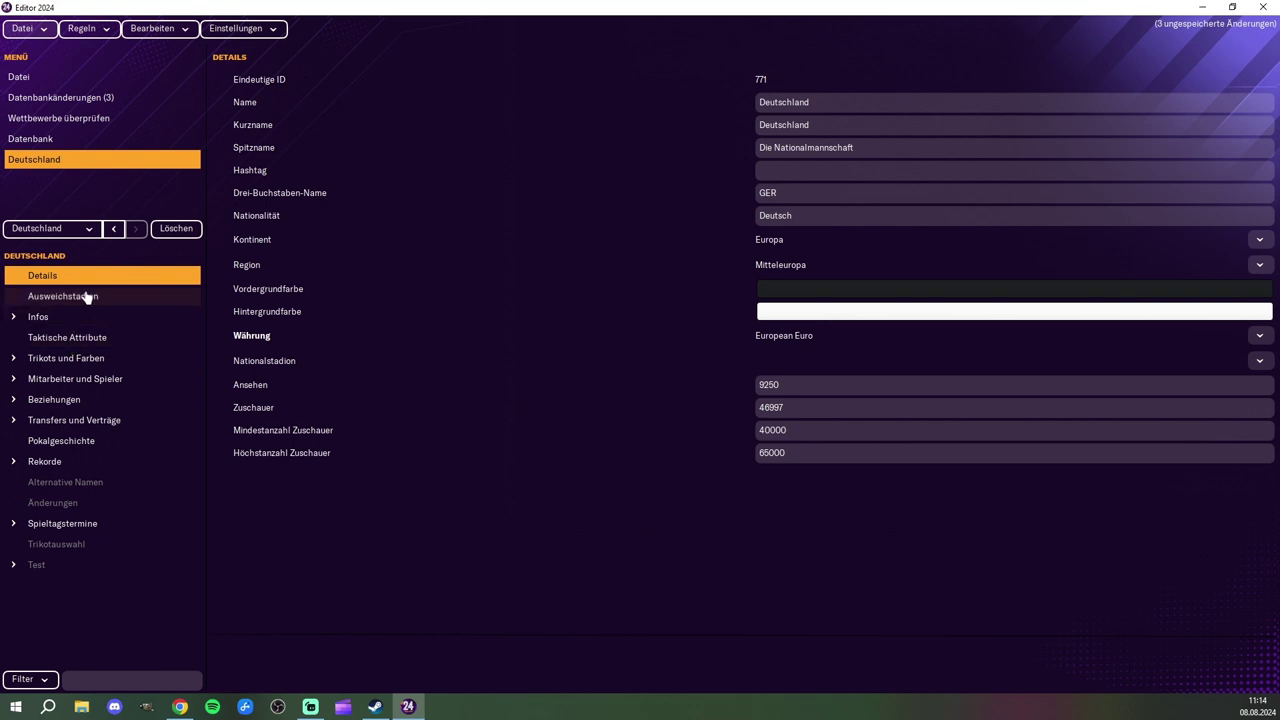
pyautogui.click(113, 228)
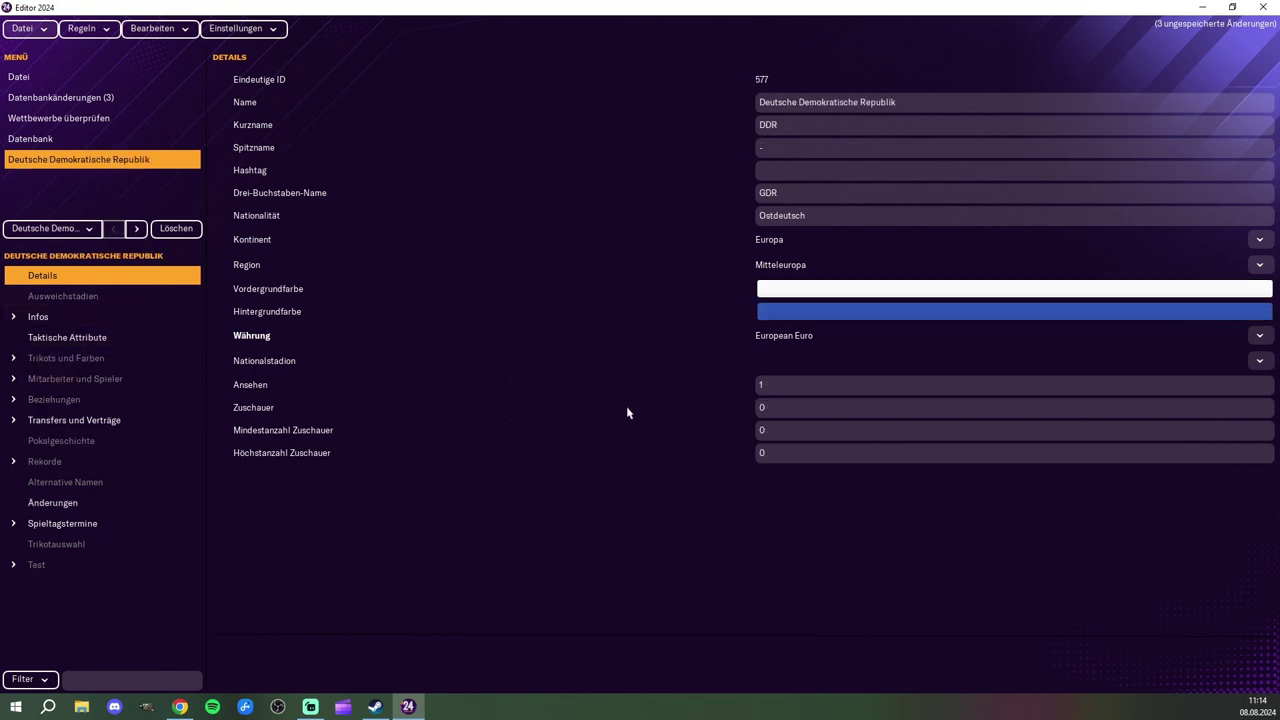
pyautogui.click(136, 228)
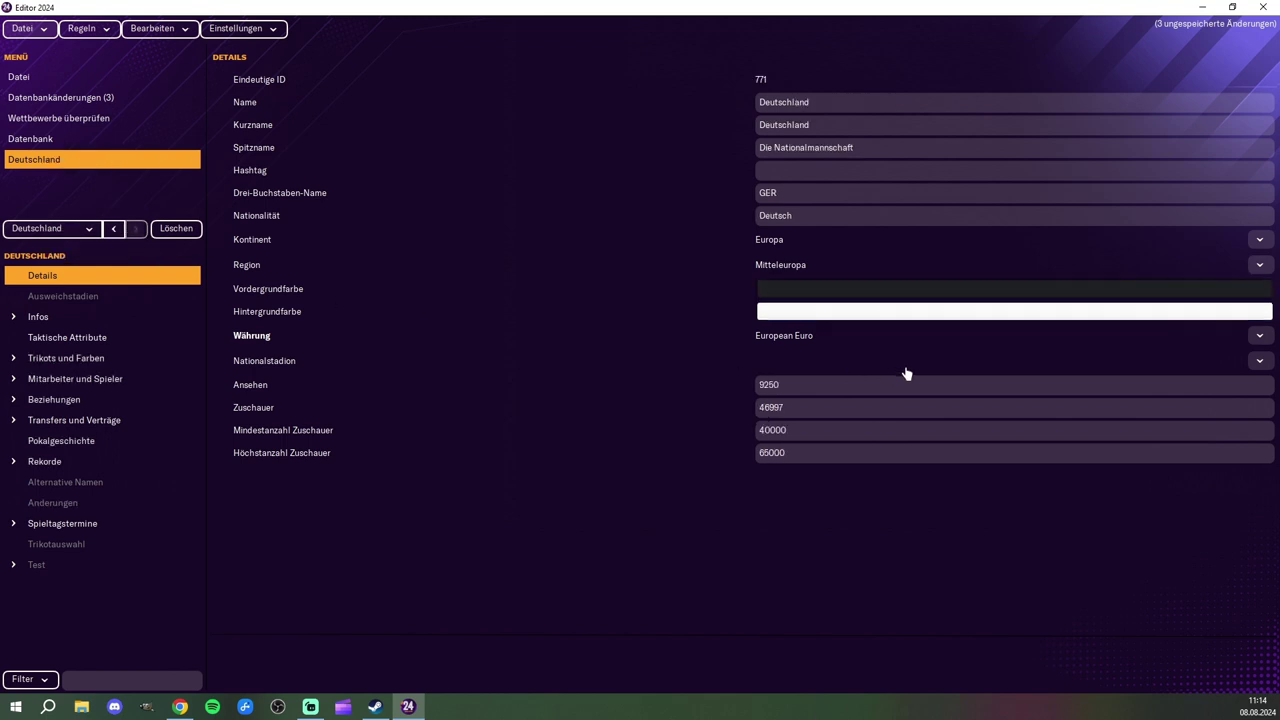
pyautogui.click(113, 228)
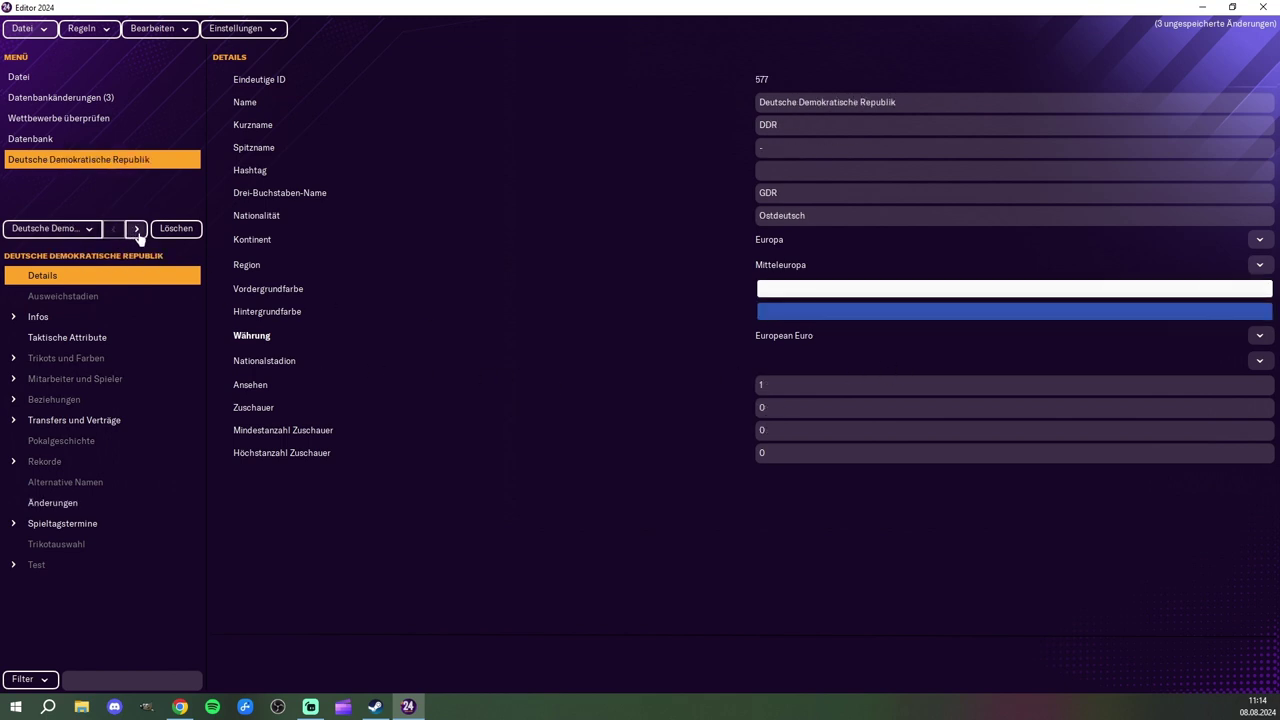
# Step: Copy Deutschland's Ansehen value into the Deutsche Demokratische Republik record and change it there to 8250
pyautogui.click(137, 229)
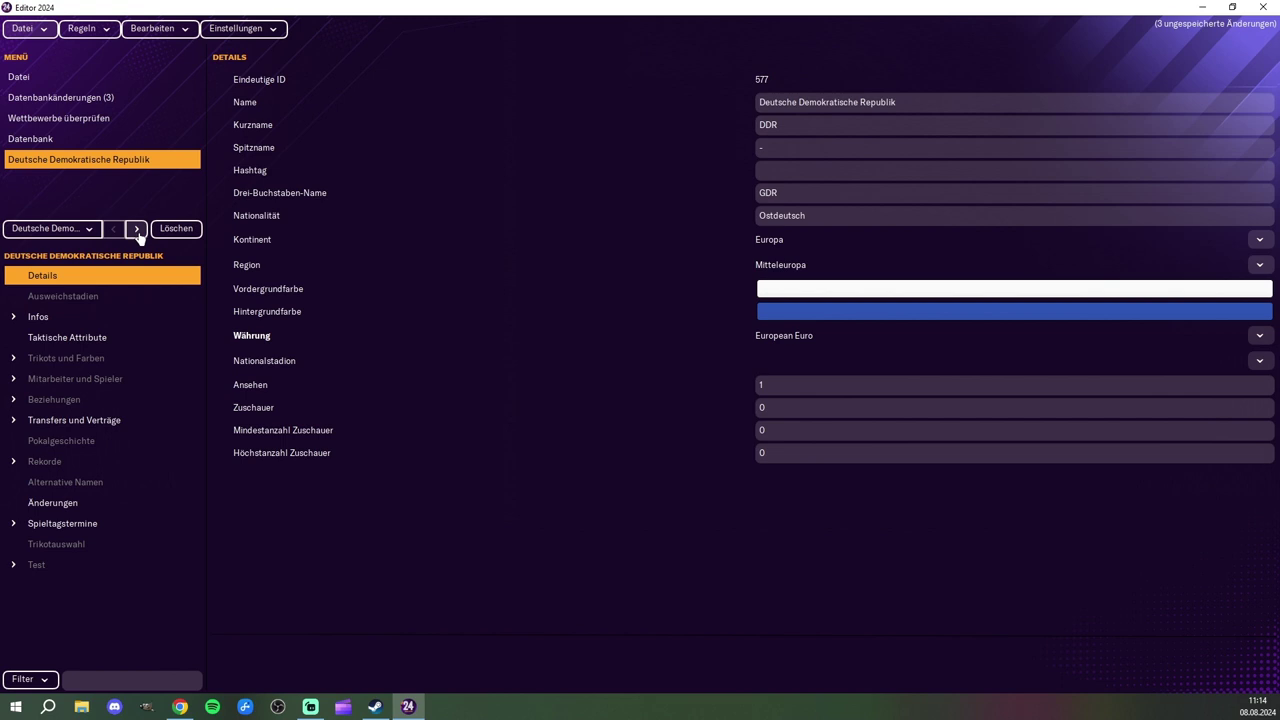
pyautogui.click(732, 389)
pyautogui.hotkey('ctrl', 'c')
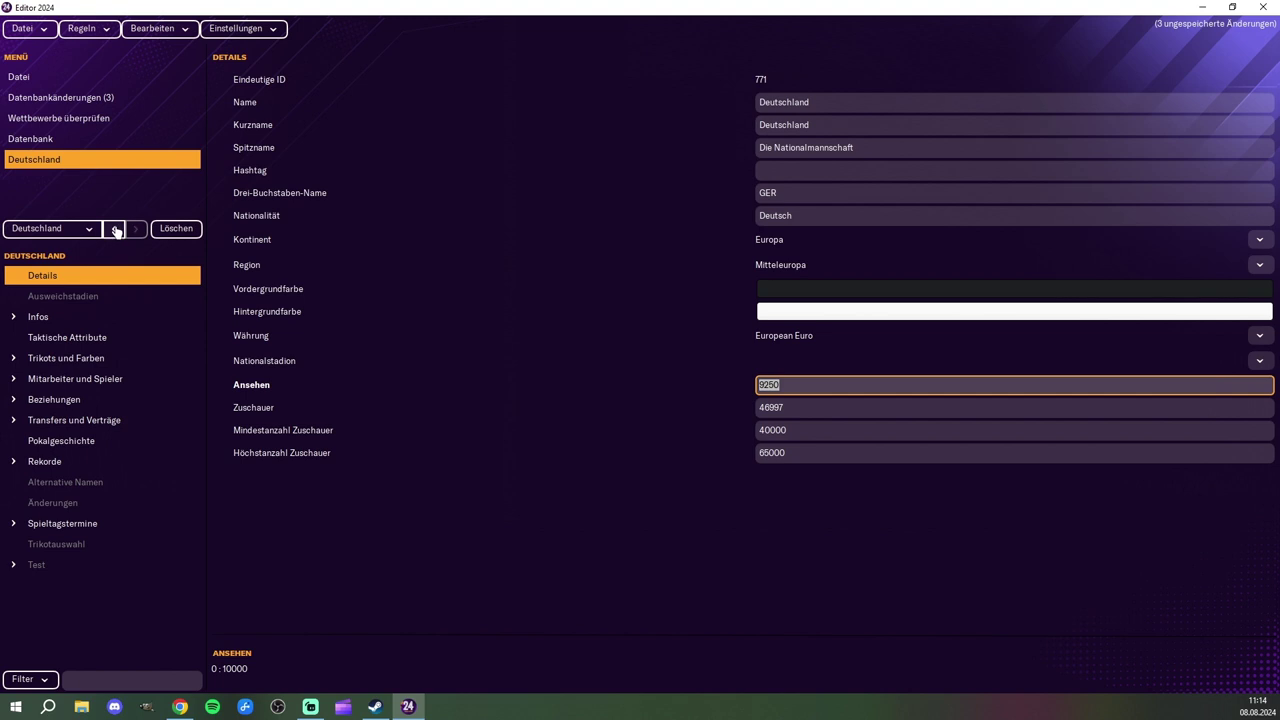
pyautogui.click(114, 229)
pyautogui.moveTo(776, 387); pyautogui.dragTo(711, 391)
pyautogui.hotkey('ctrl', 'v')
pyautogui.moveTo(793, 385); pyautogui.dragTo(764, 384)
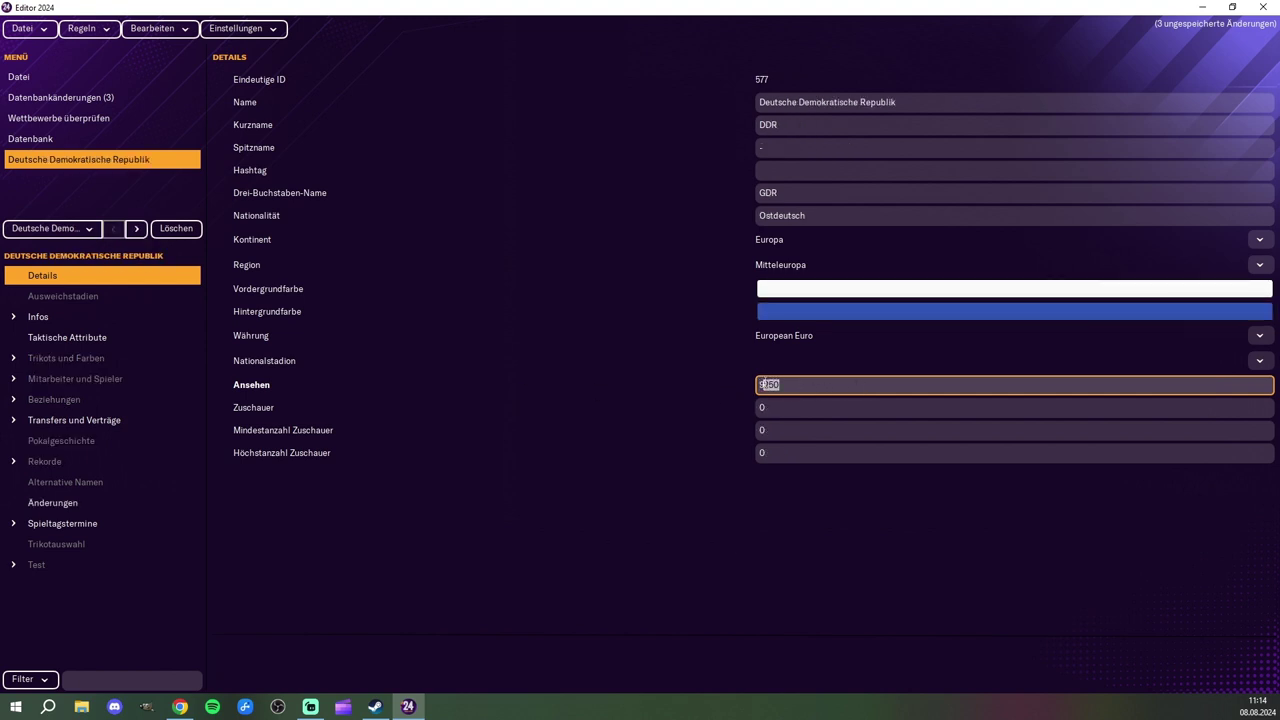
pyautogui.click(814, 418)
pyautogui.hotkey('shift', 'Right')
pyautogui.write('8')
# Step: Check Deutschland's Mindestanzahl Zuschauer and set the Deutsche Demokratische Republik's minimum attendance to 5000
pyautogui.click(136, 229)
pyautogui.click(708, 430)
pyautogui.hotkey('ctrl', 'c')
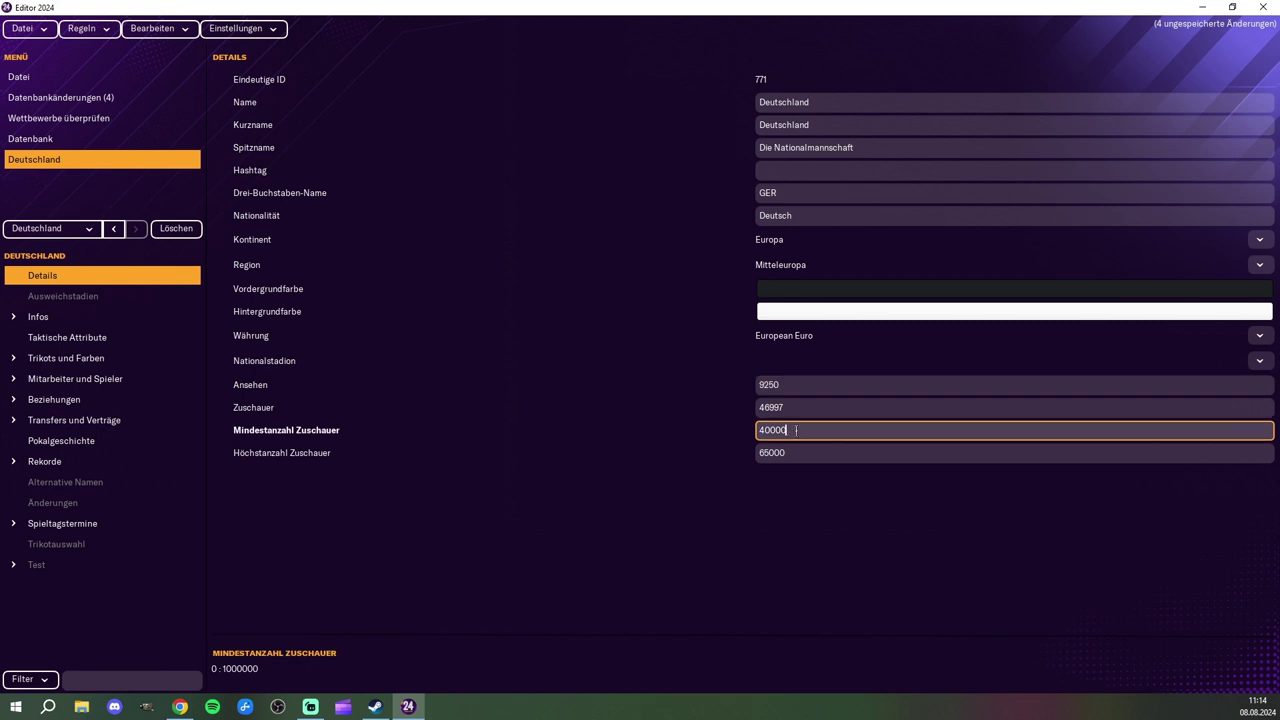
pyautogui.click(113, 229)
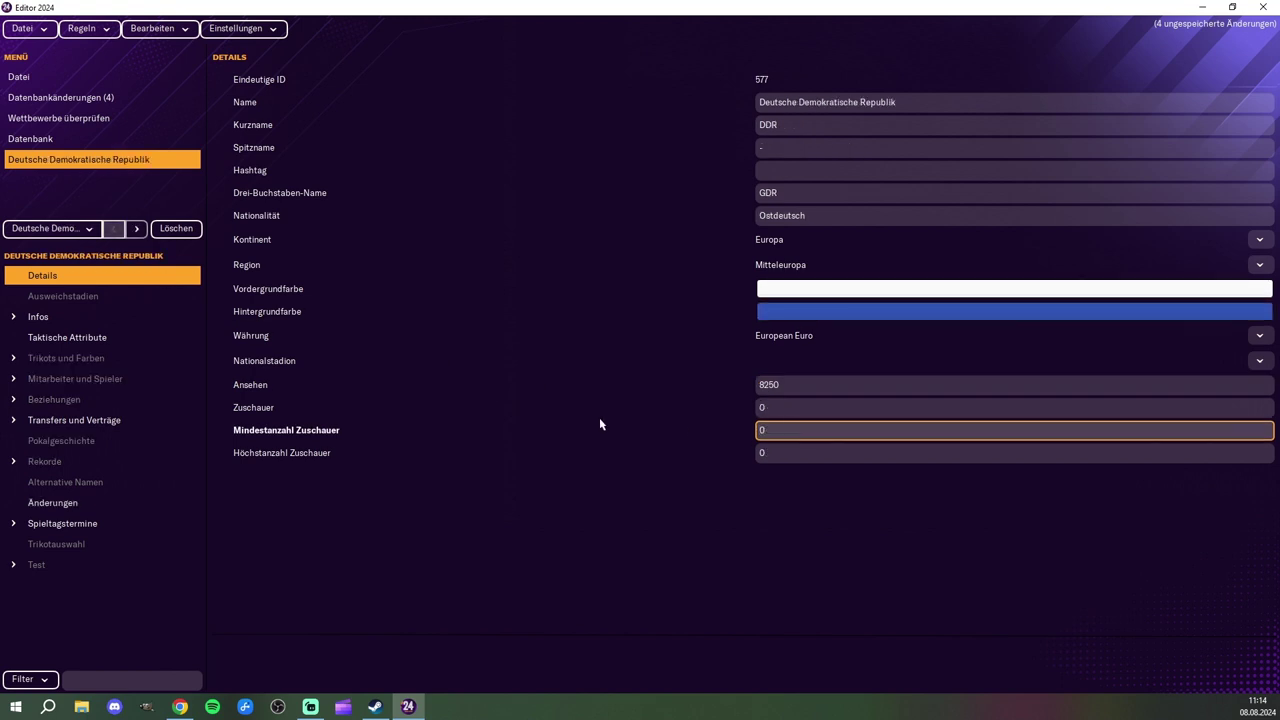
pyautogui.moveTo(782, 430)
pyautogui.mouseDown()
pyautogui.moveTo(744, 430)
pyautogui.moveTo(760, 429)
pyautogui.mouseUp()
pyautogui.hotkey('ctrl', 'v')
pyautogui.write('40')
pyautogui.press('BackSpace')
pyautogui.press('BackSpace')
pyautogui.write('5')
# Step: Copy the Höchstanzahl Zuschauer value of 65000 from Deutschland into the Deutsche Demokratische Republik record
pyautogui.click(136, 228)
pyautogui.click(806, 454)
pyautogui.hotkey('ctrl', 'c')
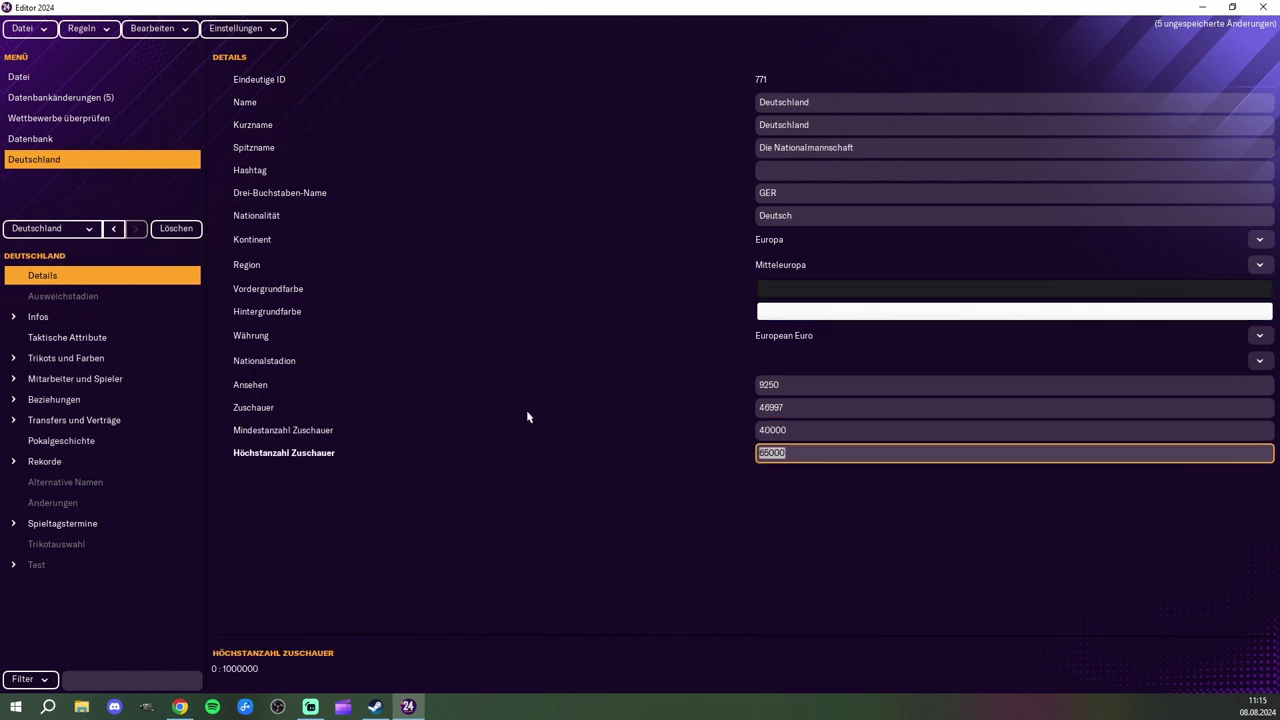
pyautogui.click(112, 230)
pyautogui.moveTo(799, 452); pyautogui.dragTo(719, 446)
pyautogui.hotkey('ctrl', 'v')
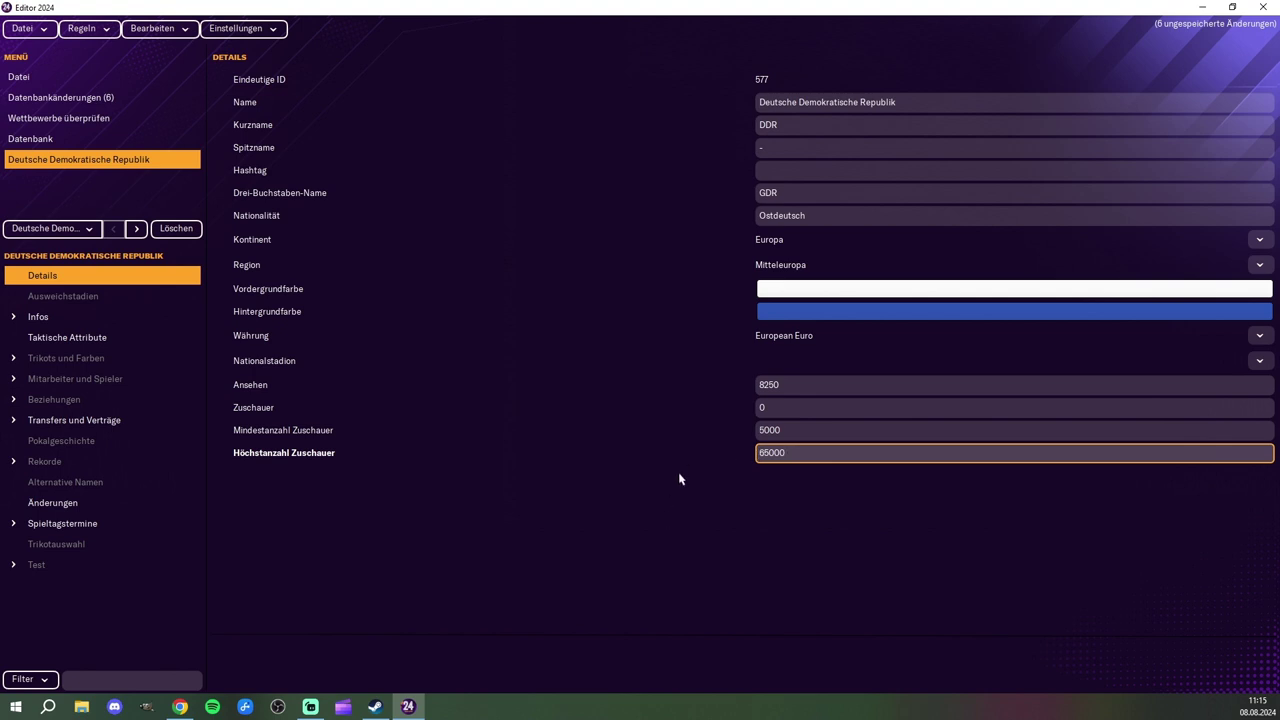
# Step: Set the Deutsche Demokratische Republik's Zuschauer value to 20000
pyautogui.click(763, 407)
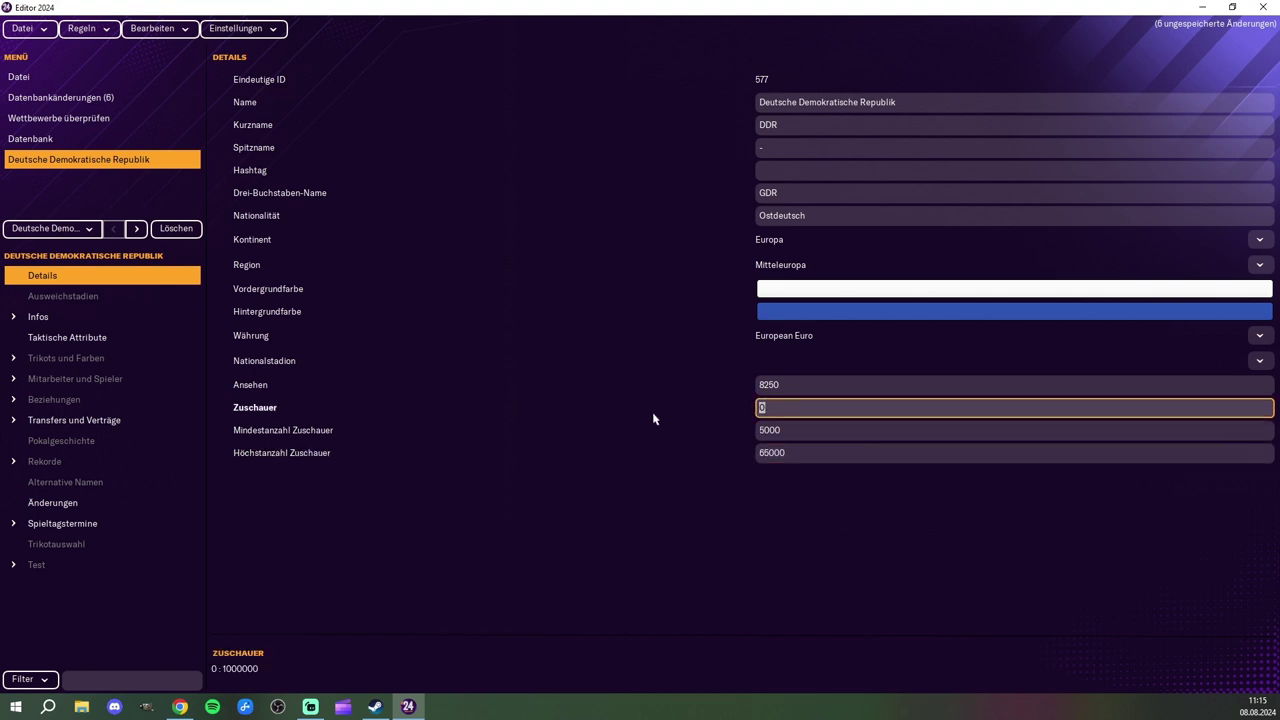
pyautogui.write('20000')
pyautogui.click(658, 566)
# Step: Following Deutschland's Infos, set the Deutsche Demokratische Republik's Ökonomischer Faktor to 19, Finanzielle Kraft des Verbands to 20 and Jahre bis zur Einbürgerung to 8
pyautogui.click(85, 330)
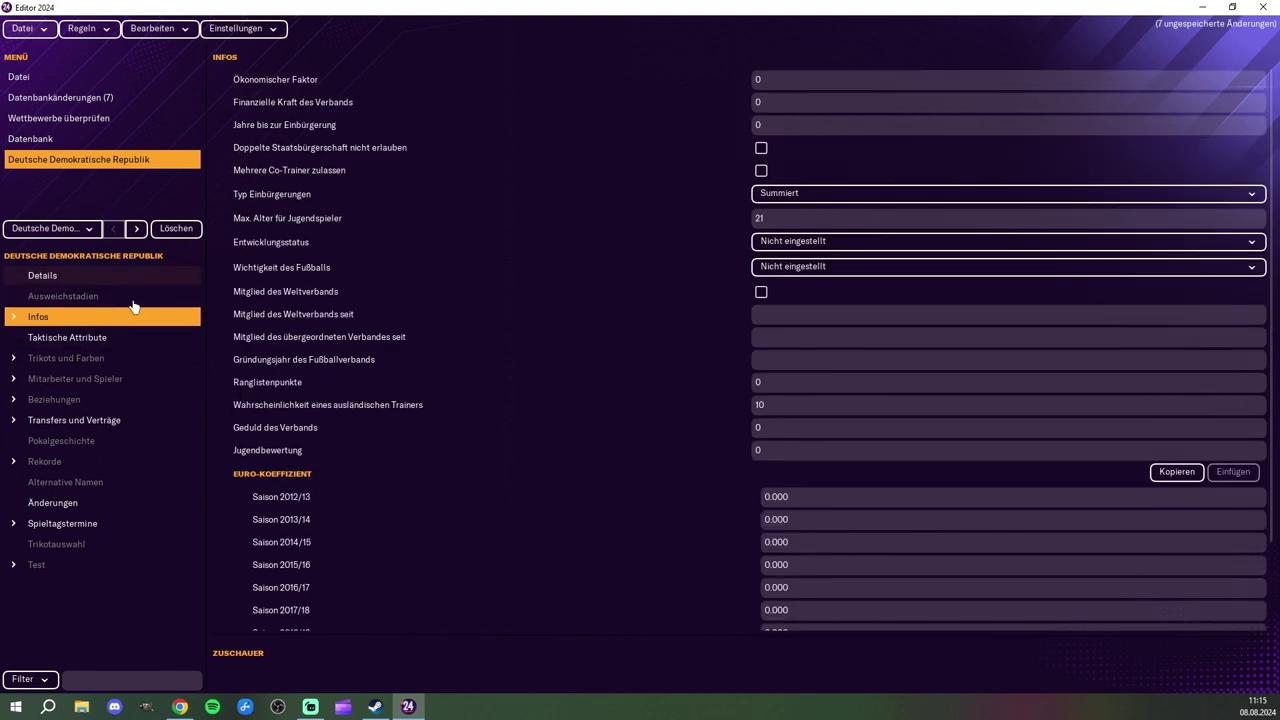
pyautogui.click(136, 228)
pyautogui.click(79, 322)
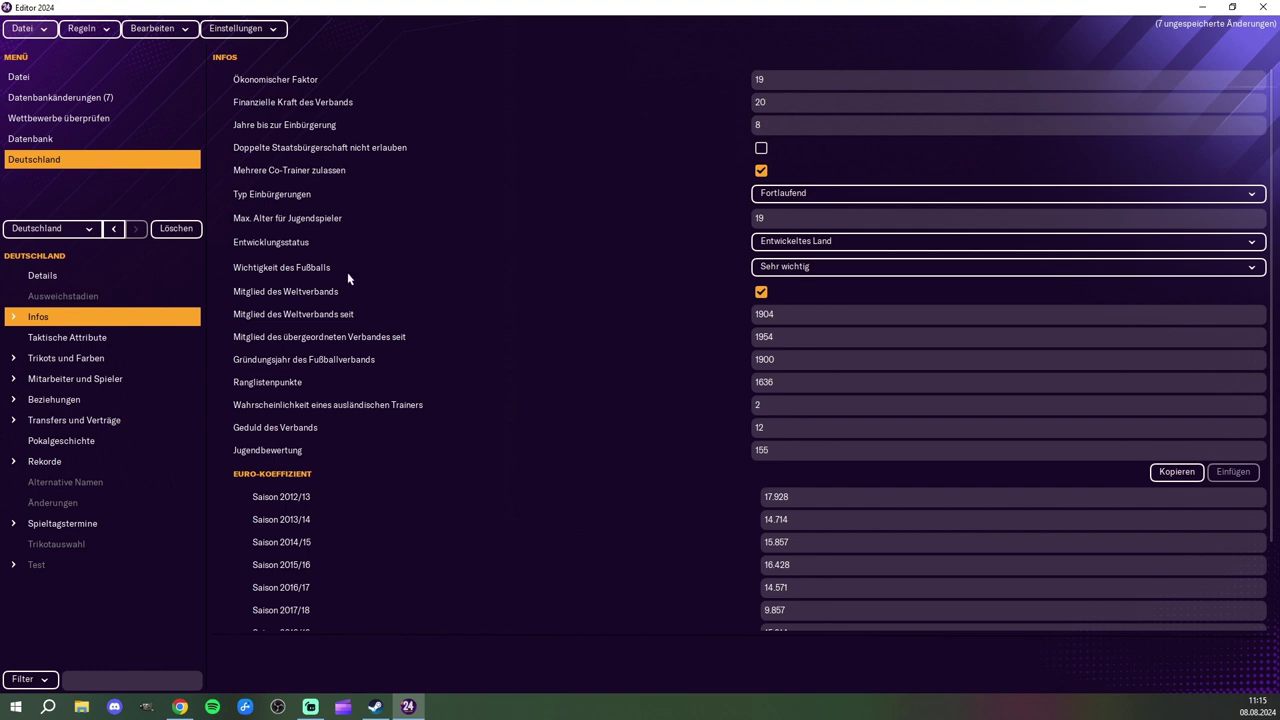
pyautogui.click(113, 228)
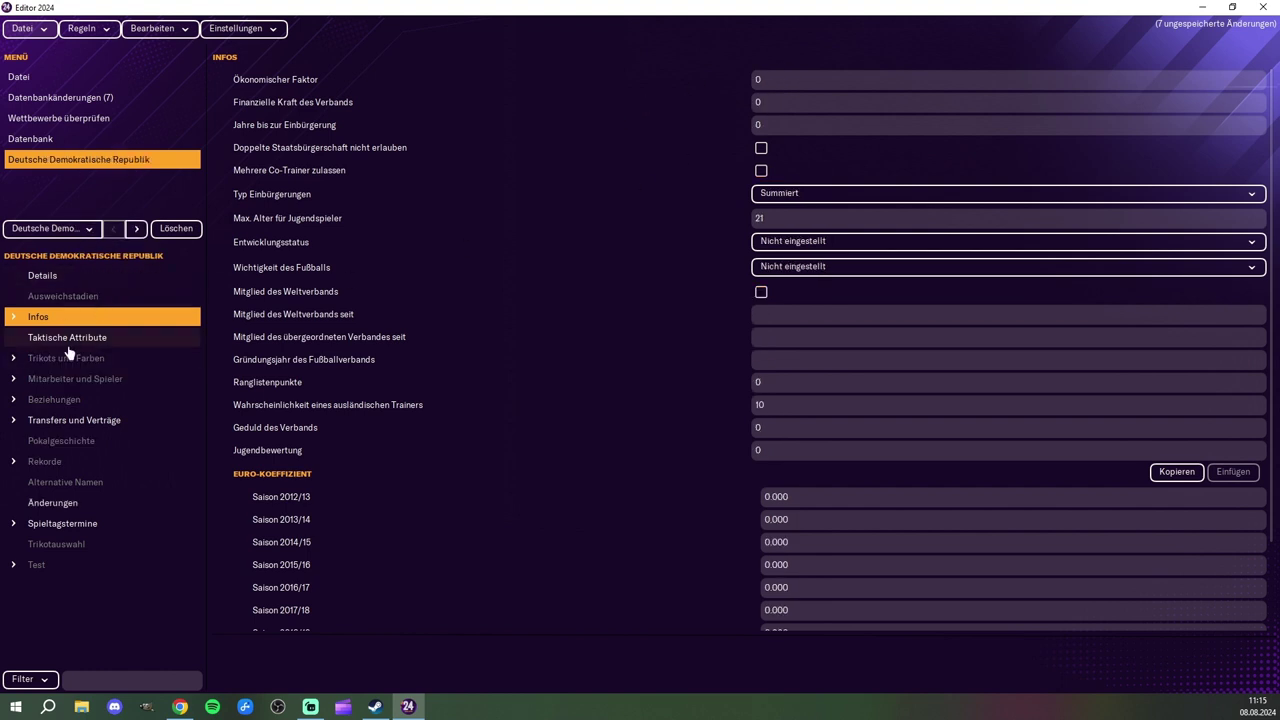
pyautogui.click(724, 83)
pyautogui.write('19')
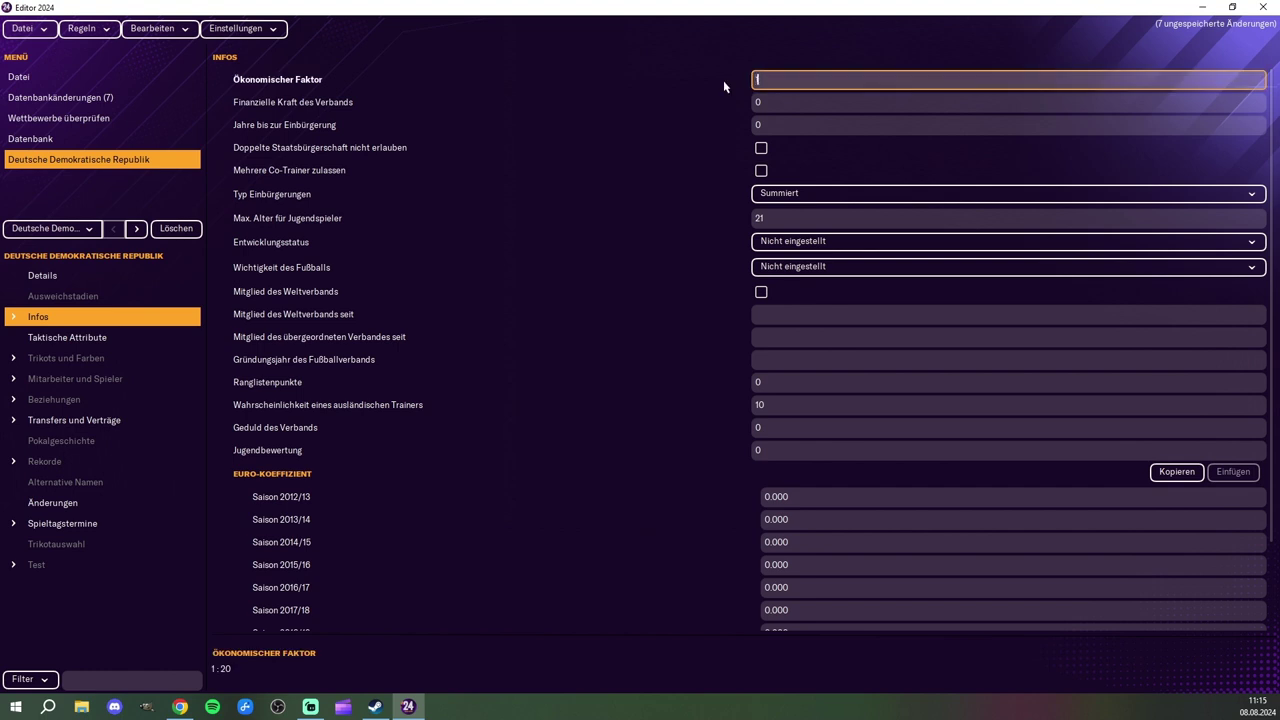
pyautogui.moveTo(777, 103); pyautogui.dragTo(719, 107)
pyautogui.write('20')
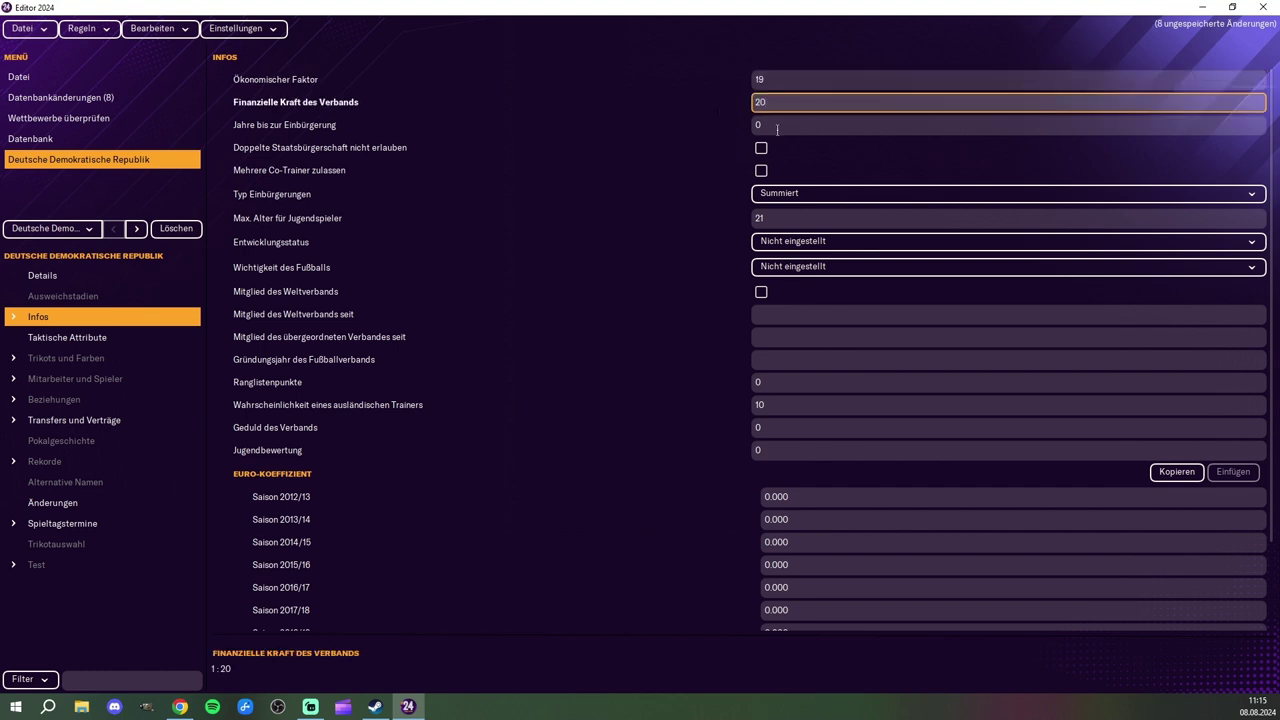
pyautogui.click(722, 130)
pyautogui.write('8')
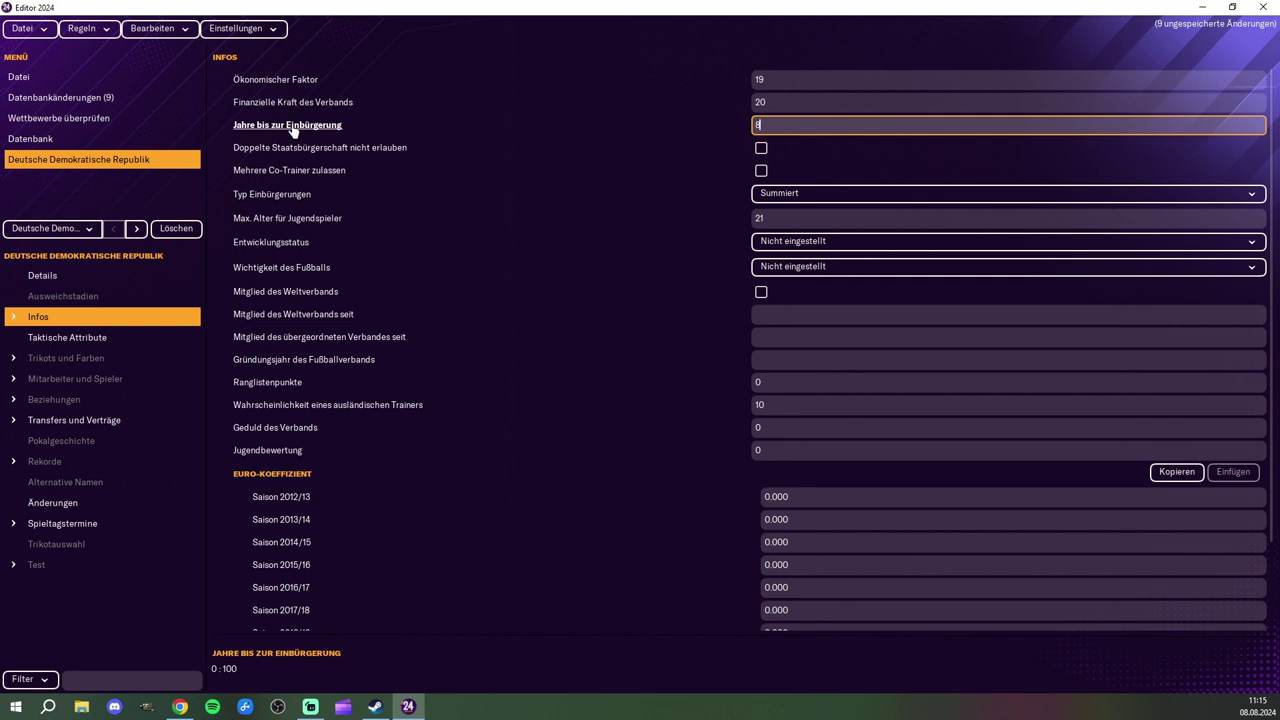
# Step: Match Deutschland by allowing Mehrere Co-Trainer and setting Typ Einbürgerungen to Fortlaufend for the Deutsche Demokratische Republik
pyautogui.click(136, 228)
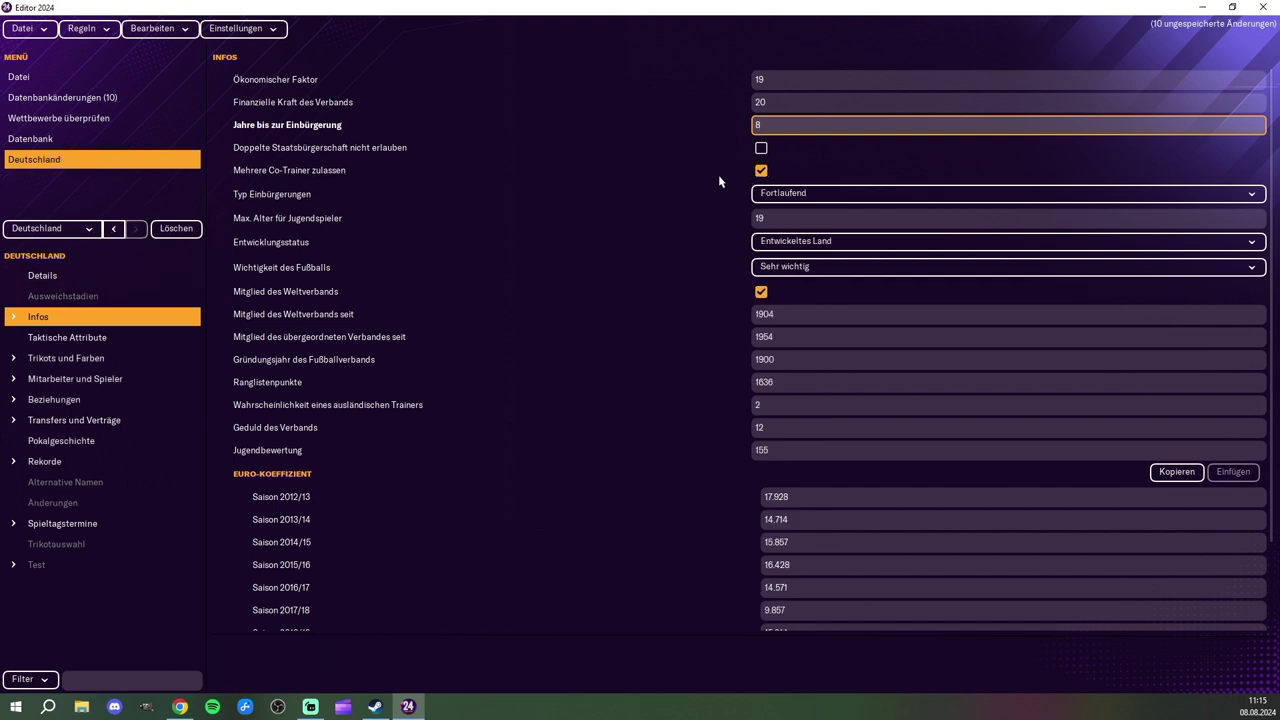
pyautogui.click(114, 229)
pyautogui.click(761, 170)
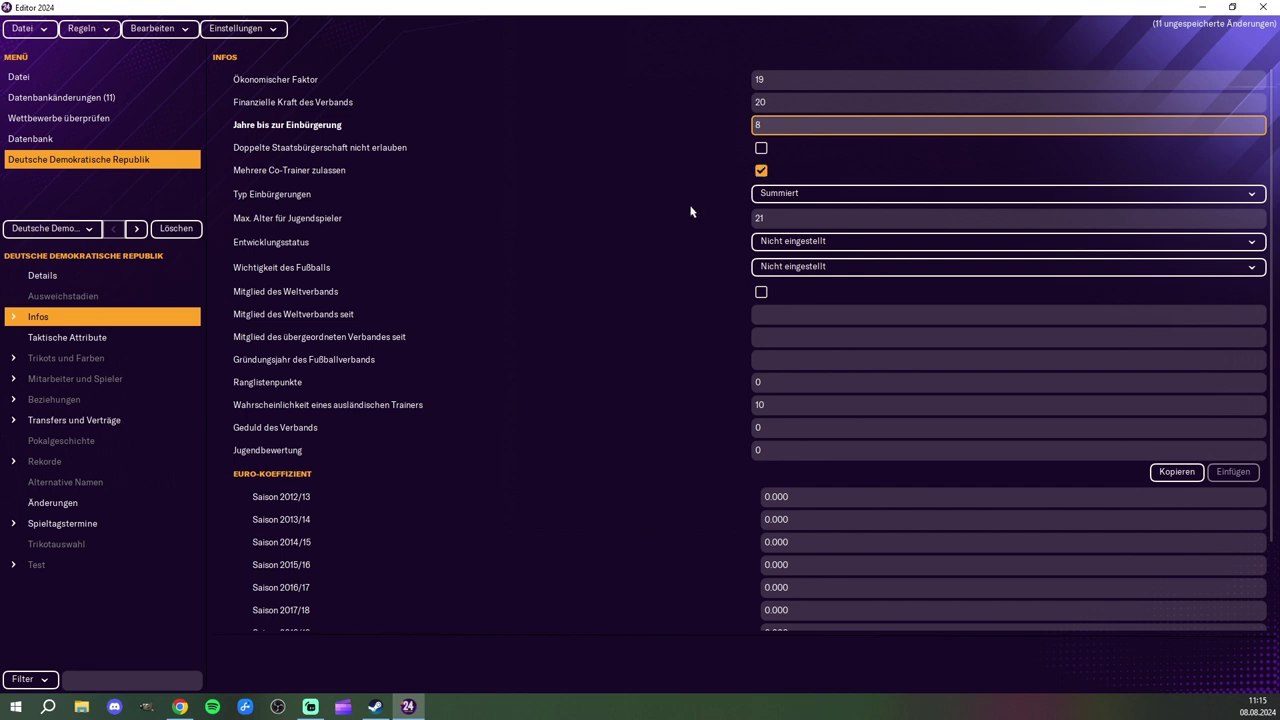
pyautogui.click(137, 232)
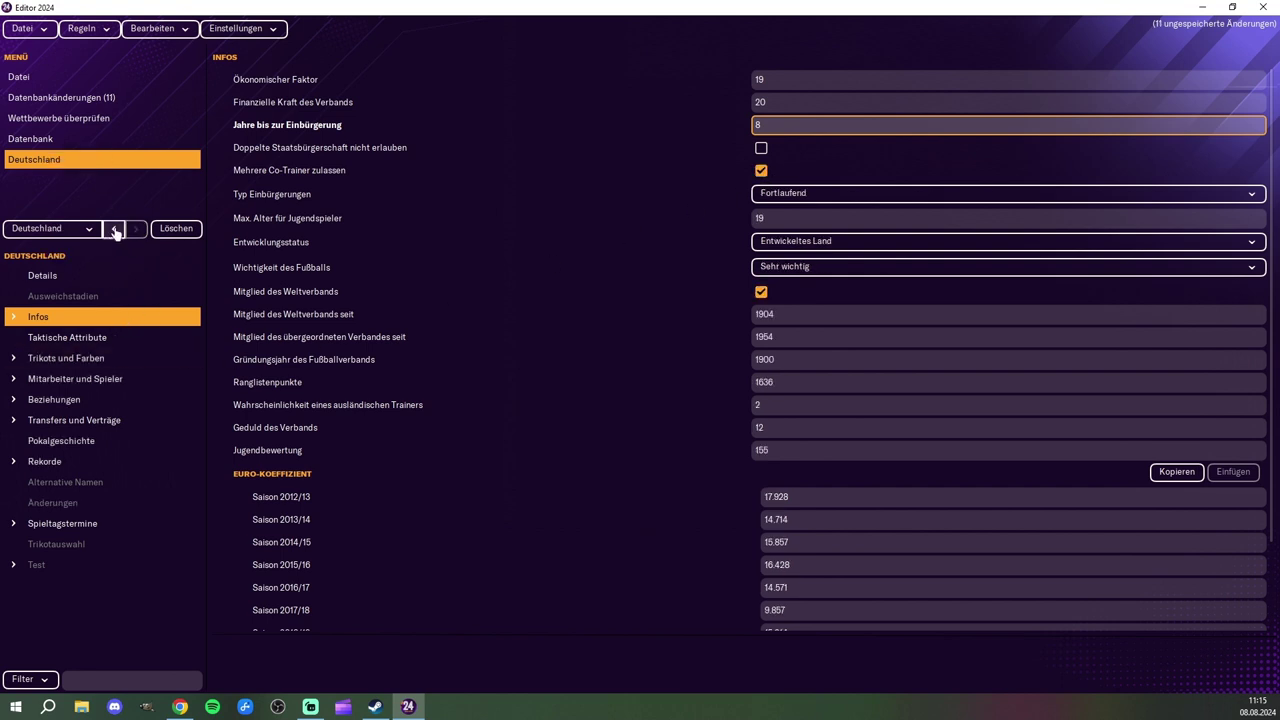
pyautogui.click(114, 229)
pyautogui.click(803, 195)
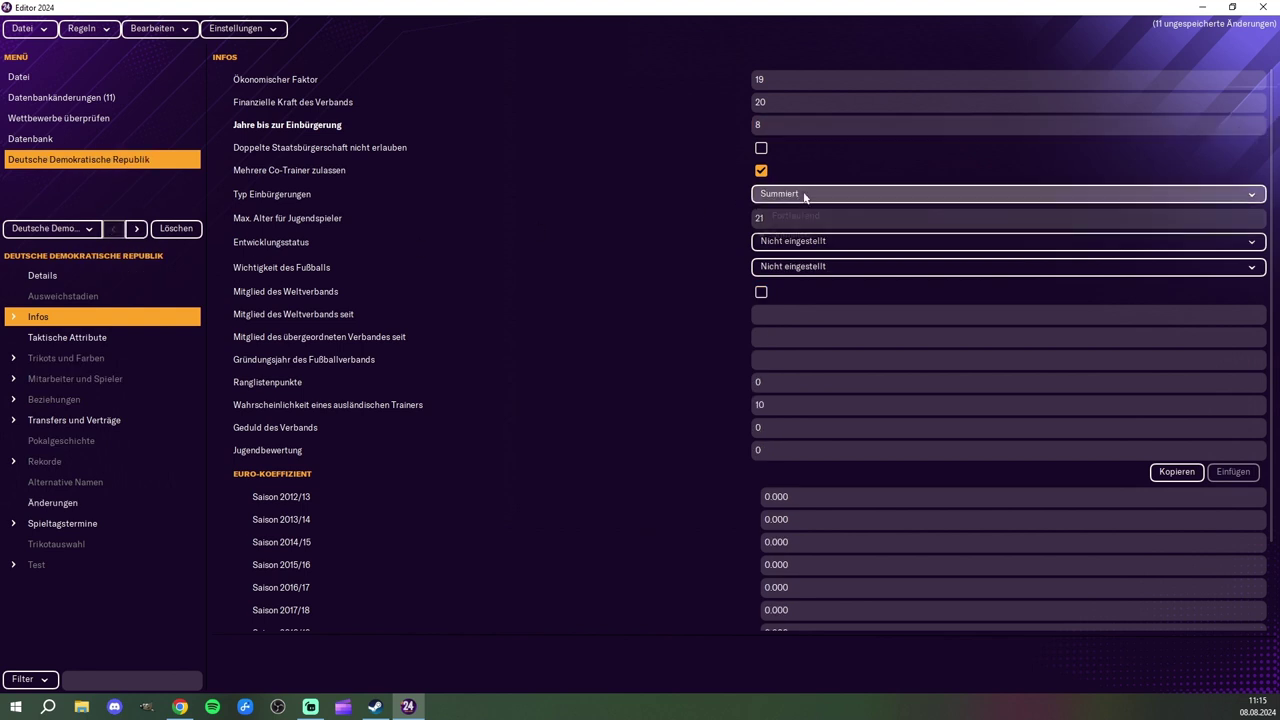
pyautogui.click(799, 217)
# Step: Set Max. Alter für Jugendspieler to 19, Entwicklungsstatus to Entwickeltes Land and Wichtigkeit des Fußballs to Sehr wichtig
pyautogui.click(785, 221)
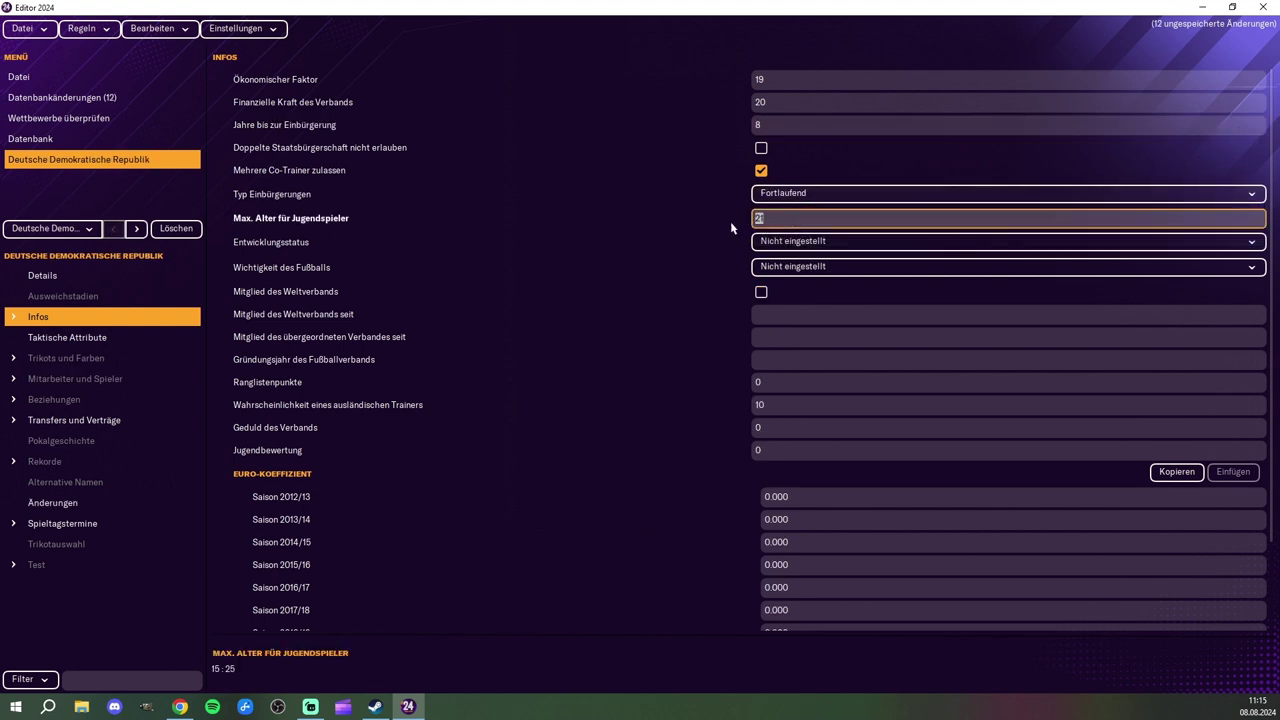
pyautogui.write('19')
pyautogui.click(800, 245)
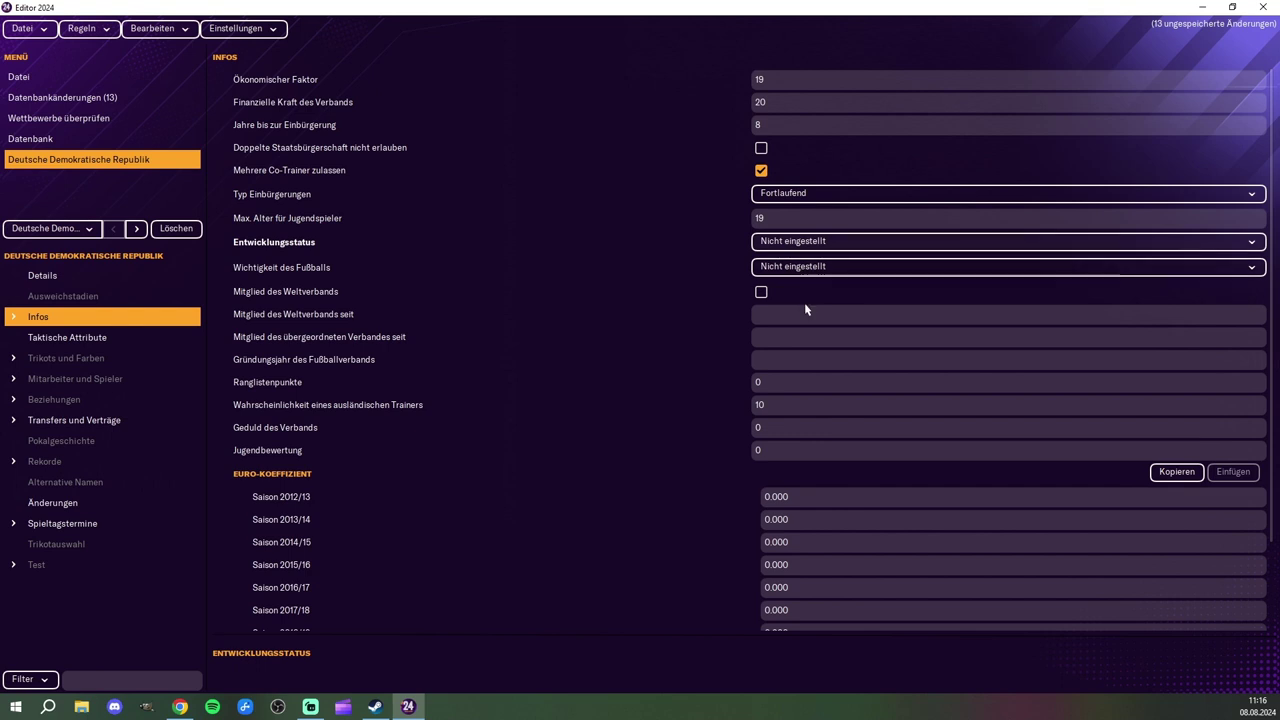
pyautogui.click(808, 283)
pyautogui.click(808, 267)
pyautogui.click(802, 309)
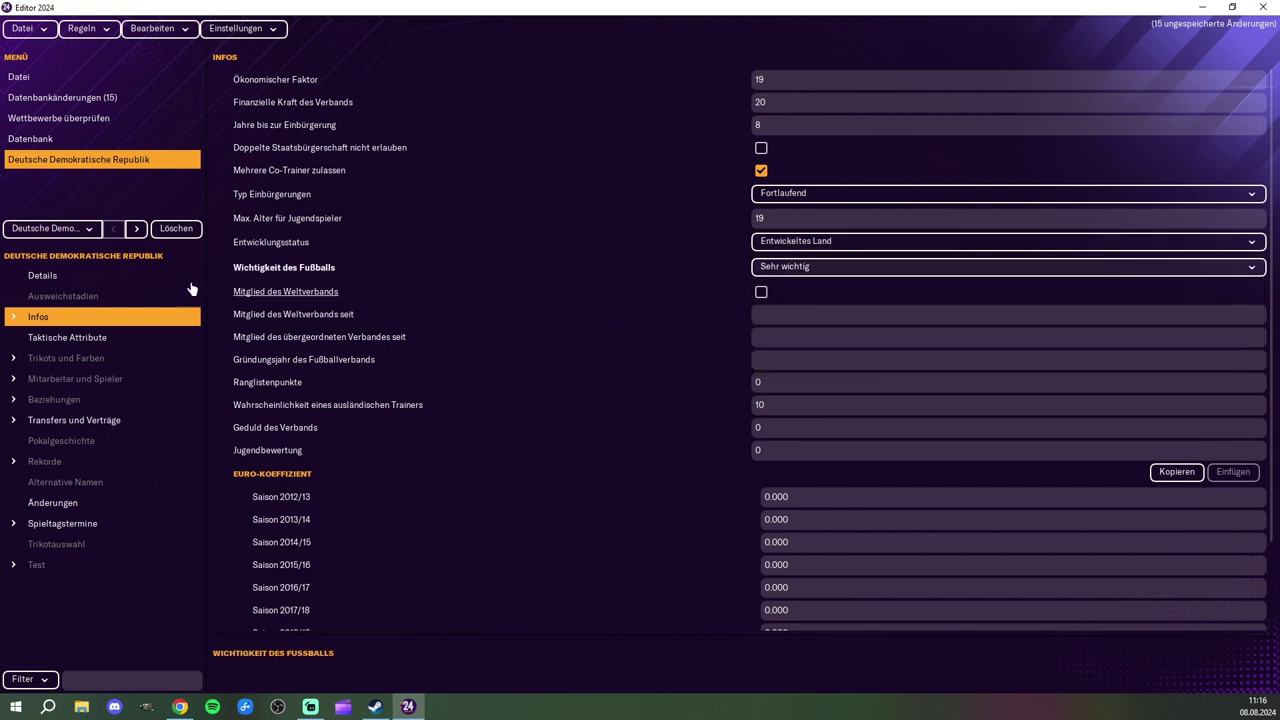
# Step: Make the Deutsche Demokratische Republik a Mitglied des Weltverbands and set both membership years and the football association's founding year to 2022
pyautogui.click(761, 292)
pyautogui.click(137, 231)
pyautogui.click(118, 231)
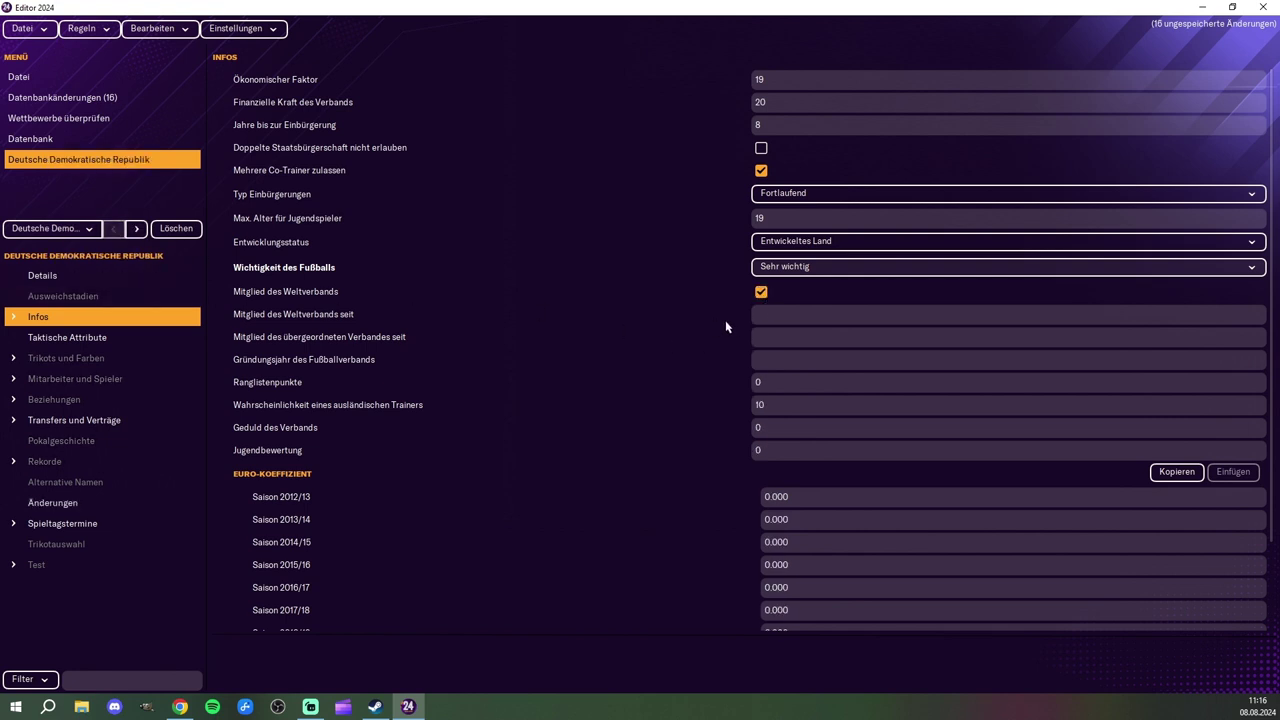
pyautogui.click(781, 311)
pyautogui.write('2022')
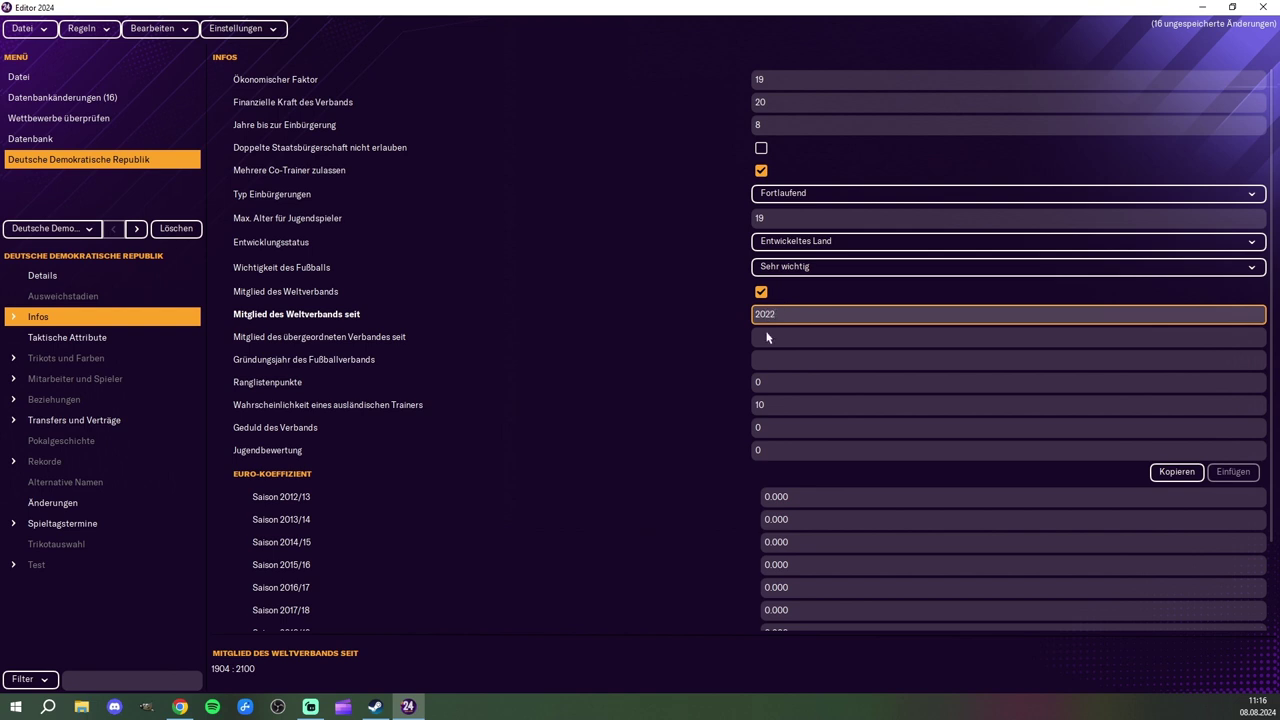
pyautogui.click(766, 337)
pyautogui.write('2022')
pyautogui.click(778, 361)
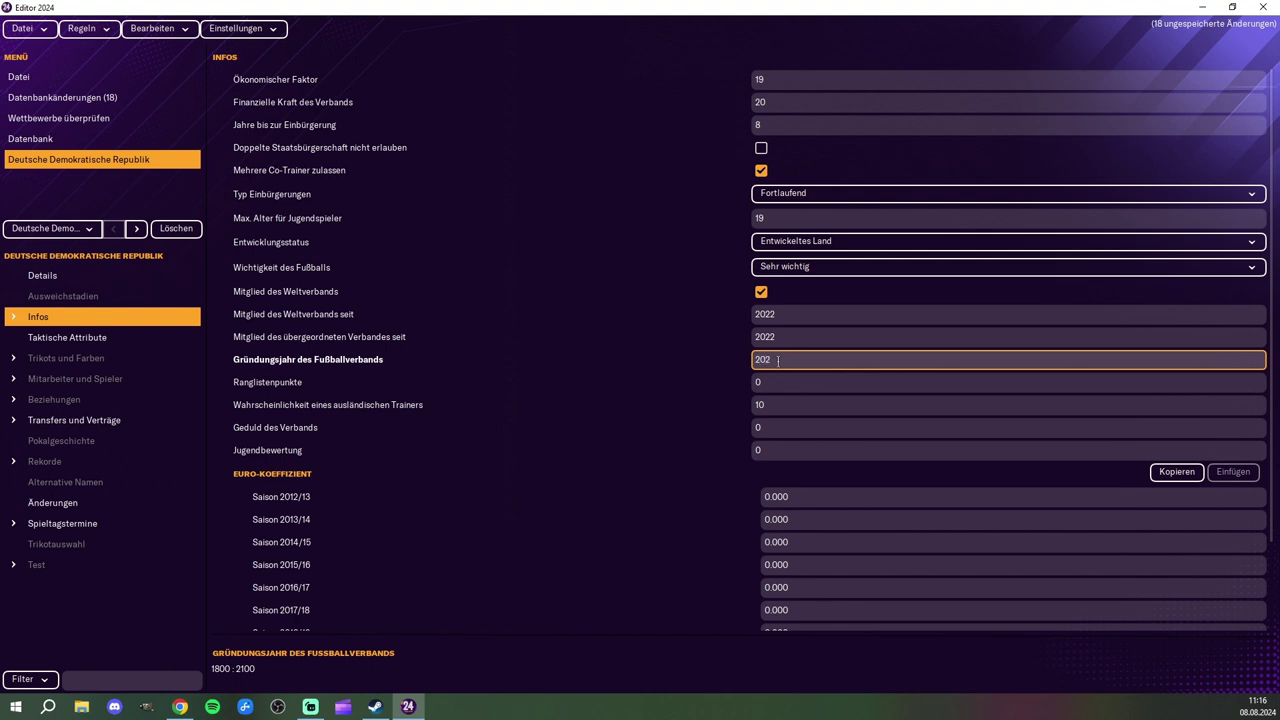
# Step: Check Deutschland's Ranglistenpunkte and set the Deutsche Demokratische Republik's Ranglistenpunkte to 500
pyautogui.click(138, 231)
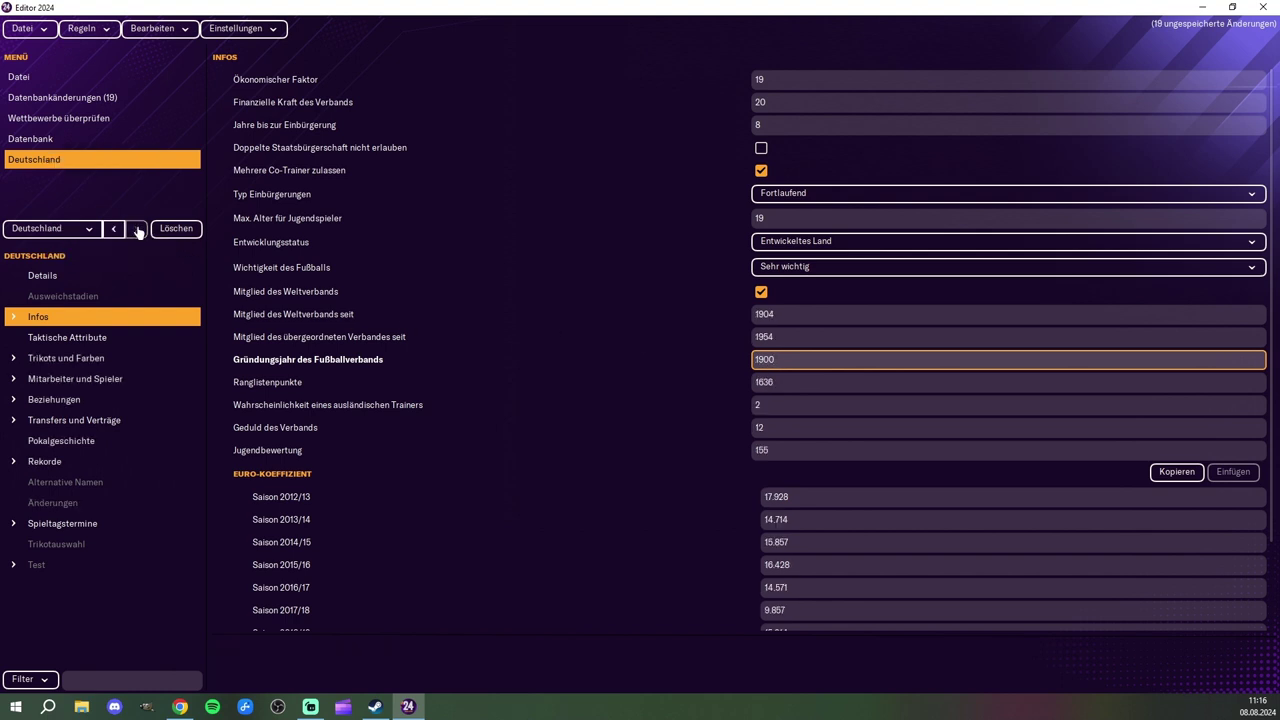
pyautogui.click(113, 229)
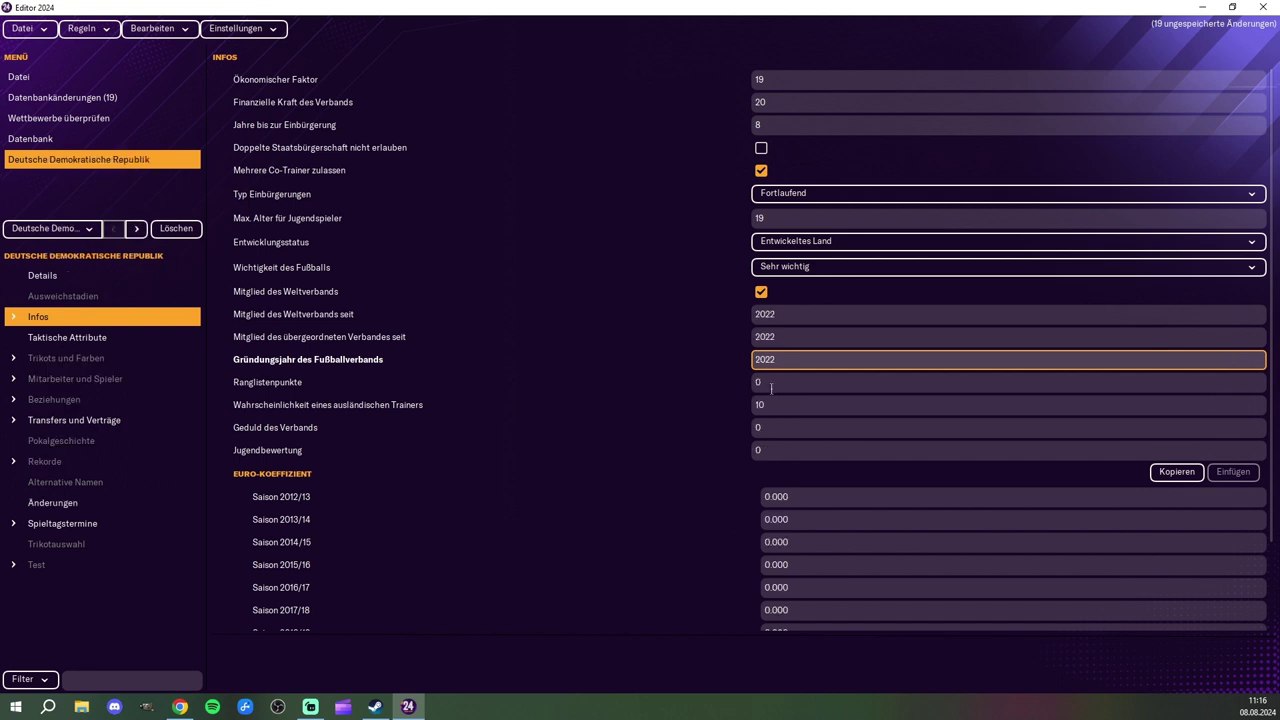
pyautogui.click(740, 384)
pyautogui.write('500')
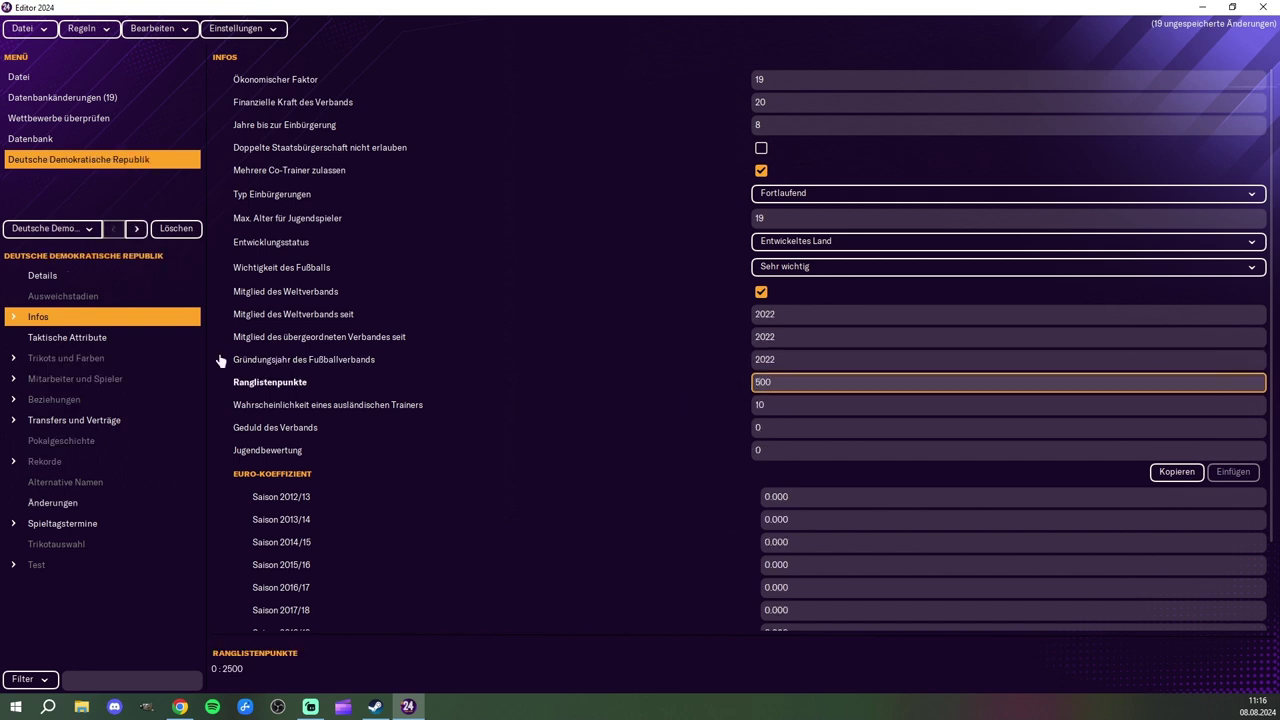
# Step: Compare the remaining association values with Deutschland, setting the Deutsche Demokratische Republik's Geduld des Verbands to 12 and Jugendbewertung to 140
pyautogui.click(137, 229)
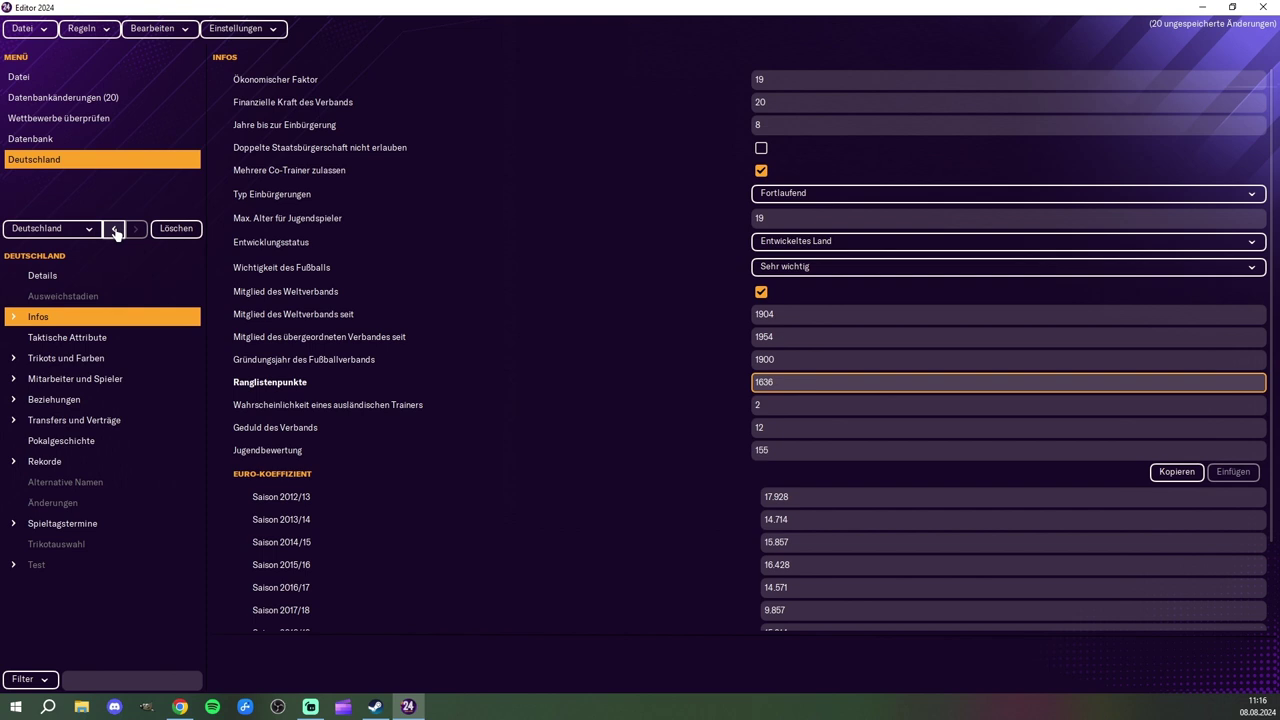
pyautogui.click(116, 232)
pyautogui.click(764, 407)
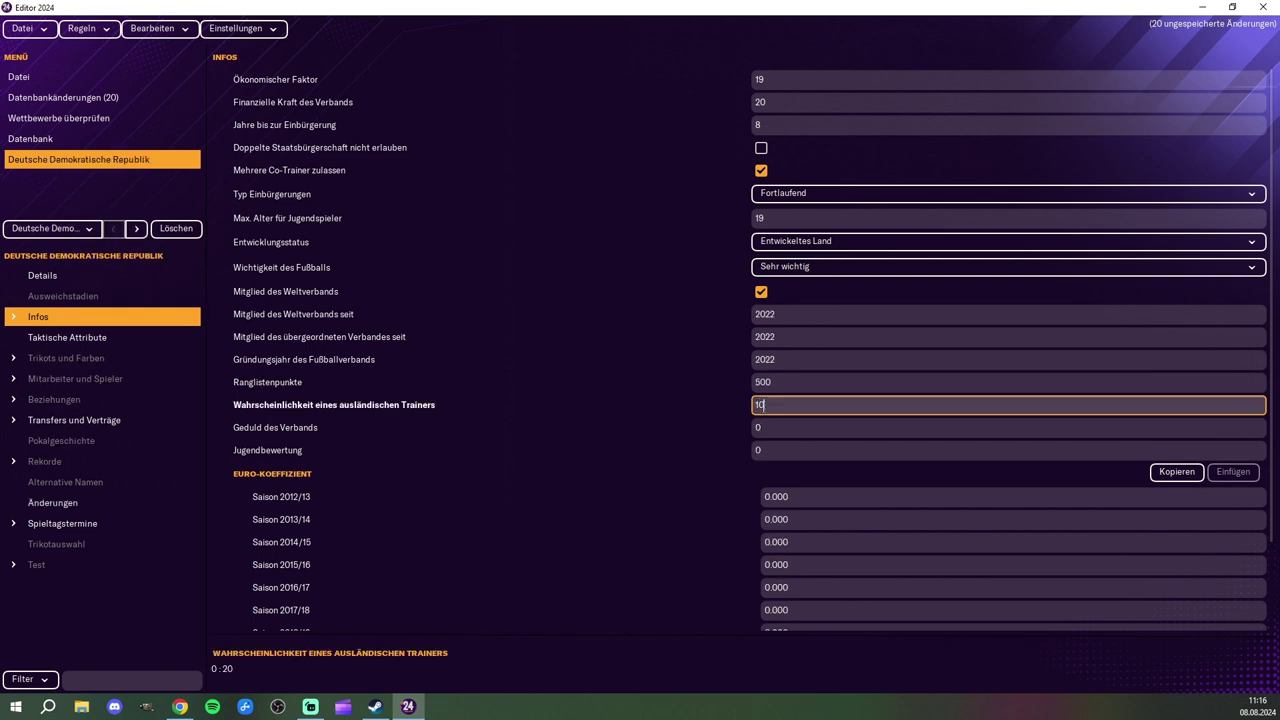
pyautogui.click(773, 433)
pyautogui.click(129, 234)
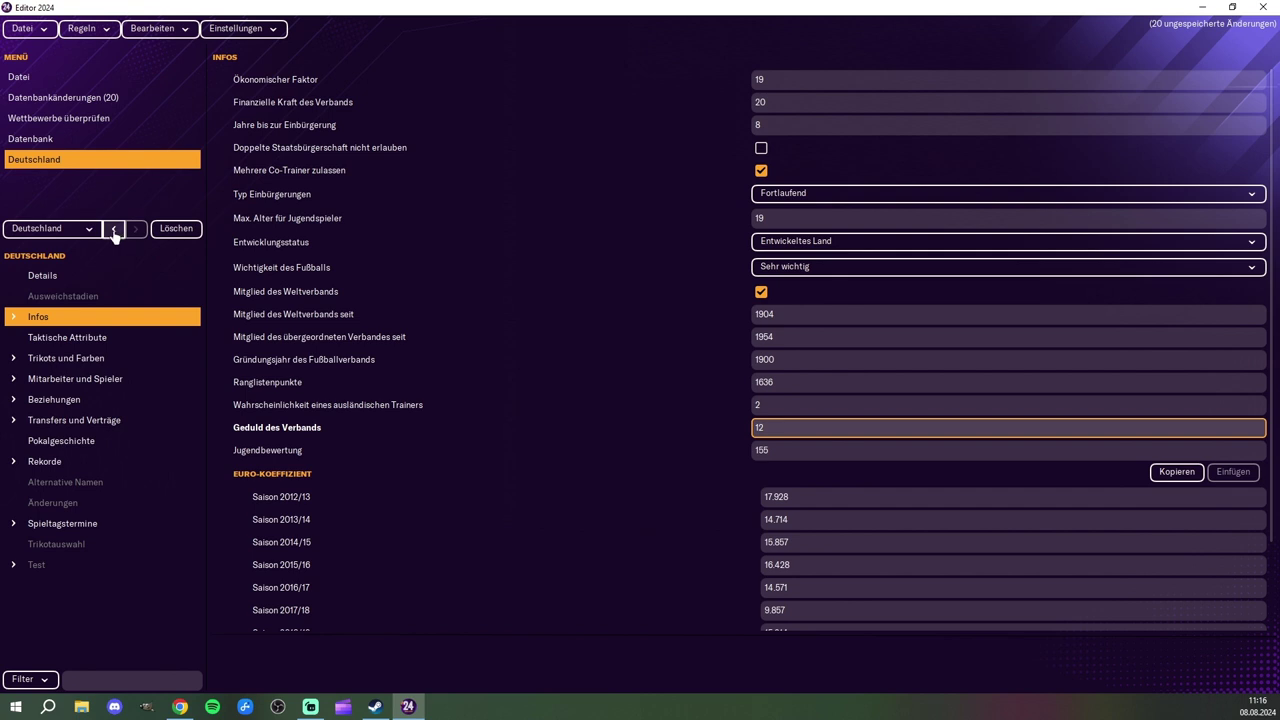
pyautogui.click(116, 232)
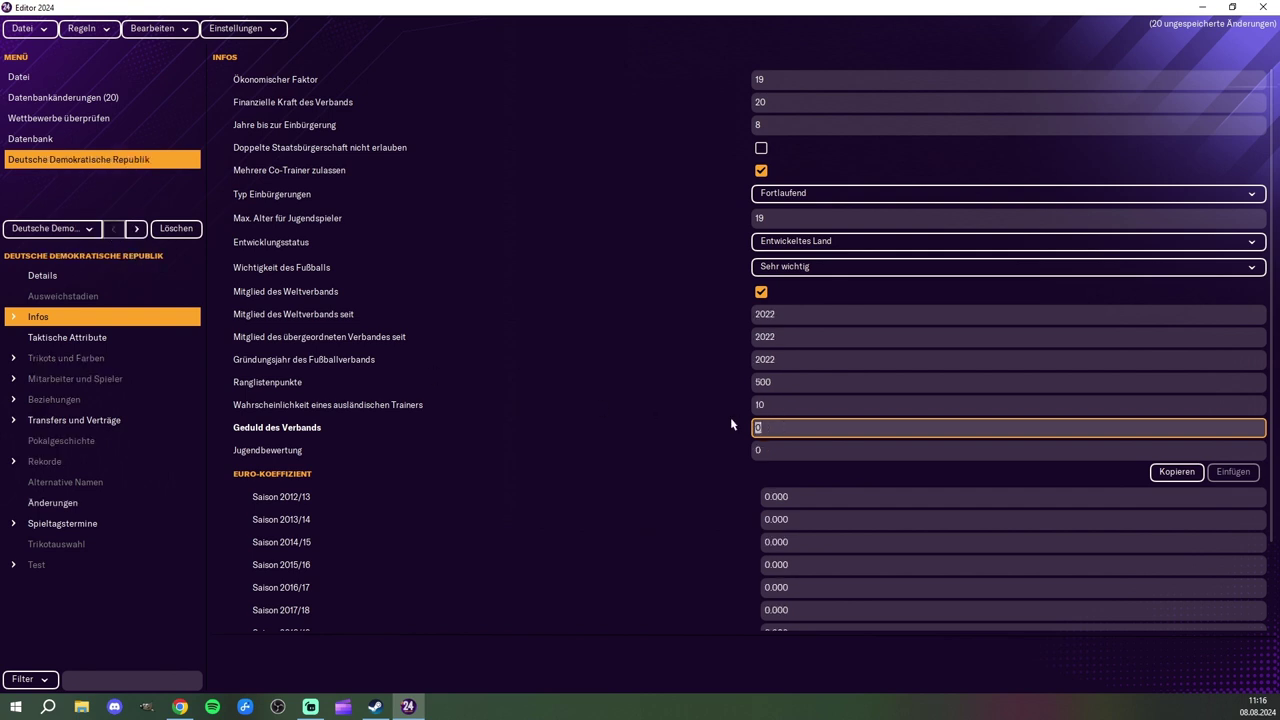
pyautogui.write('12')
pyautogui.click(757, 449)
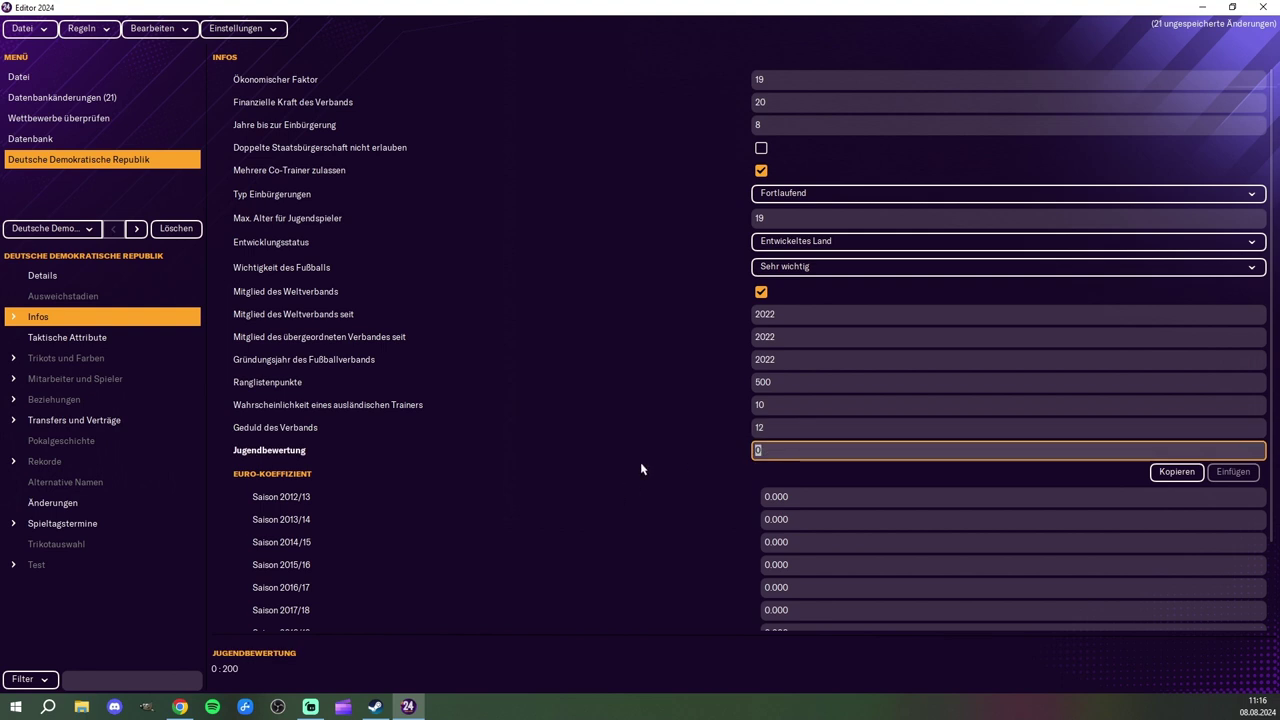
pyautogui.write('140')
# Step: Examine the Euro-Koeffizient season values of the Deutsche Demokratische Republik and compare them with Deutschland's
pyautogui.scroll(-2, 654, 507)
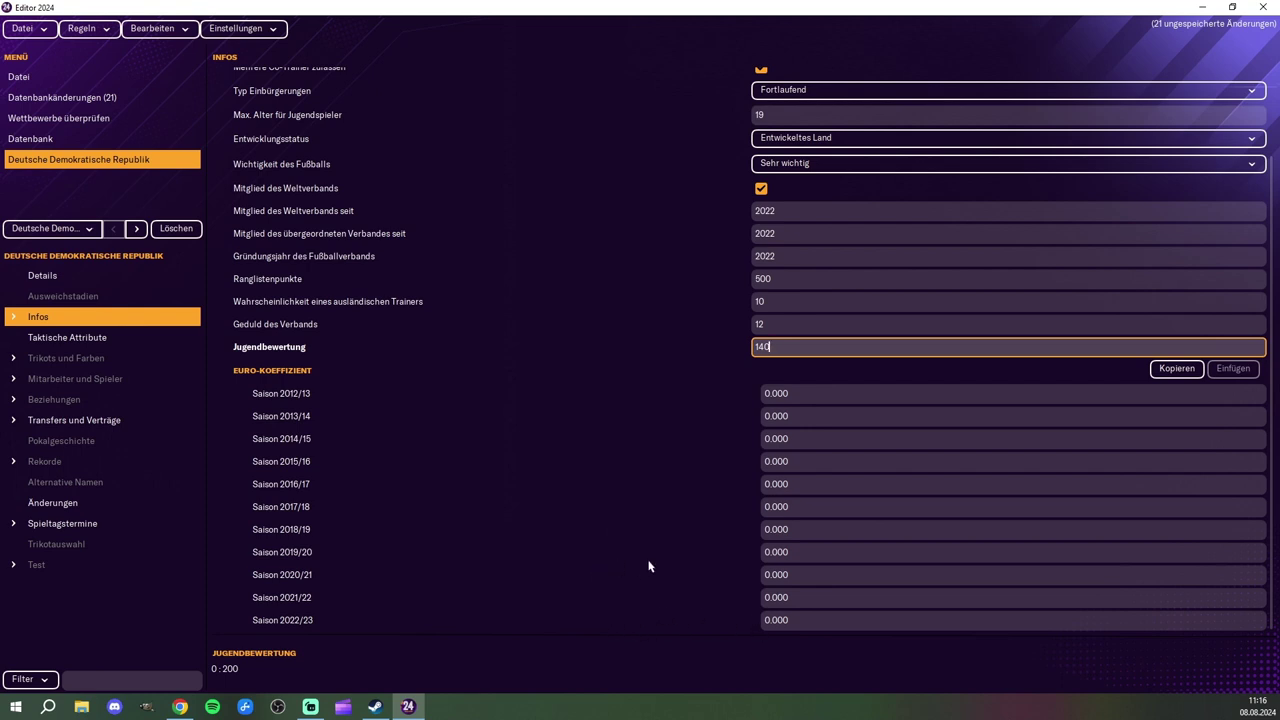
pyautogui.click(768, 620)
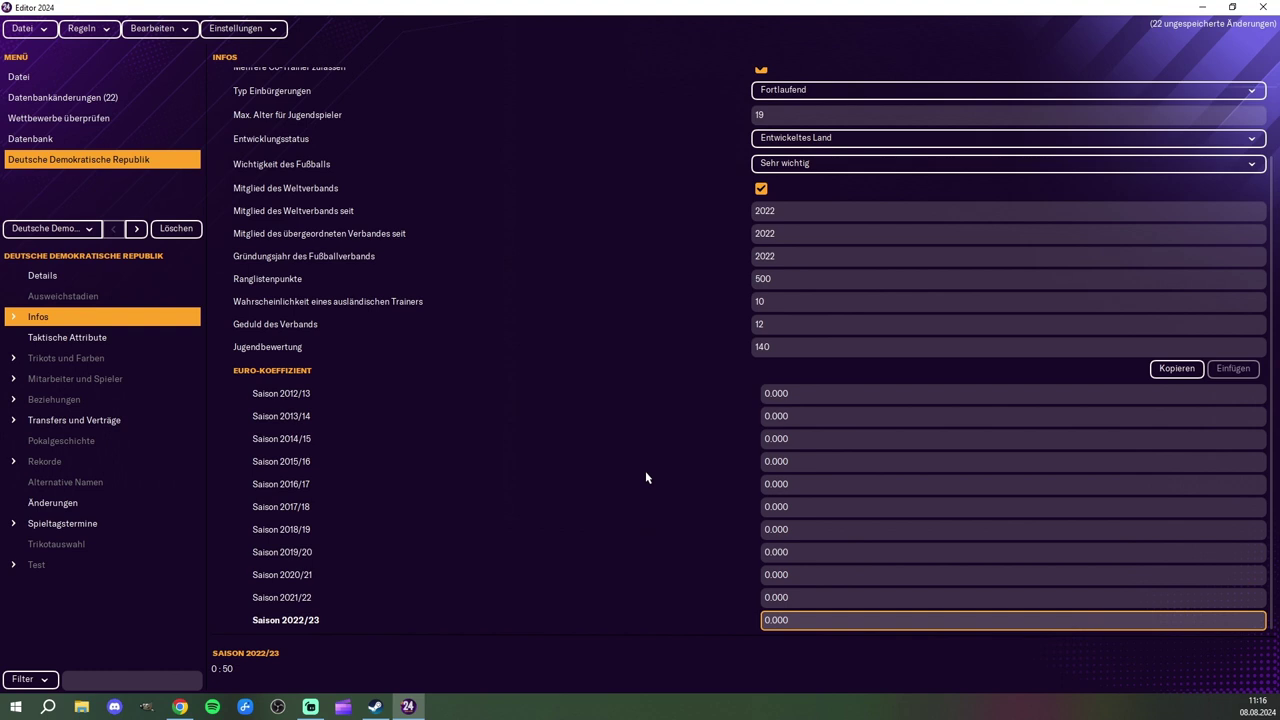
pyautogui.scroll(2, 646, 477)
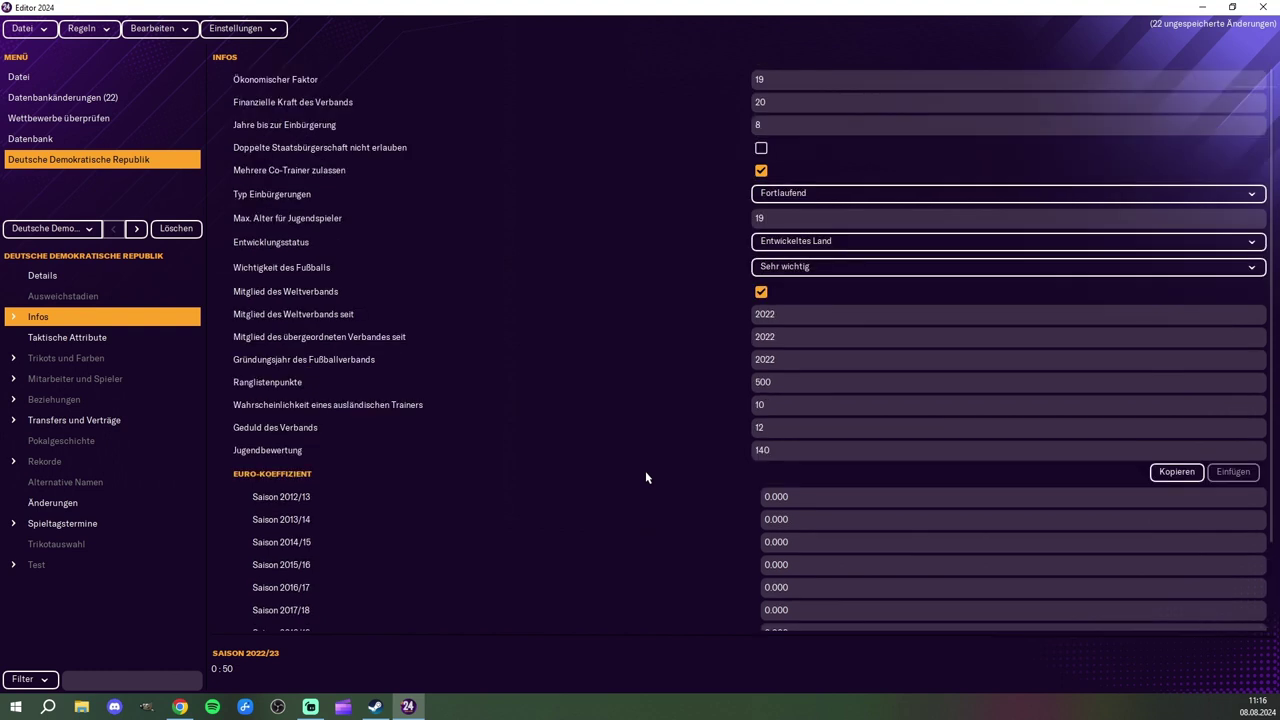
pyautogui.scroll(-2, 601, 500)
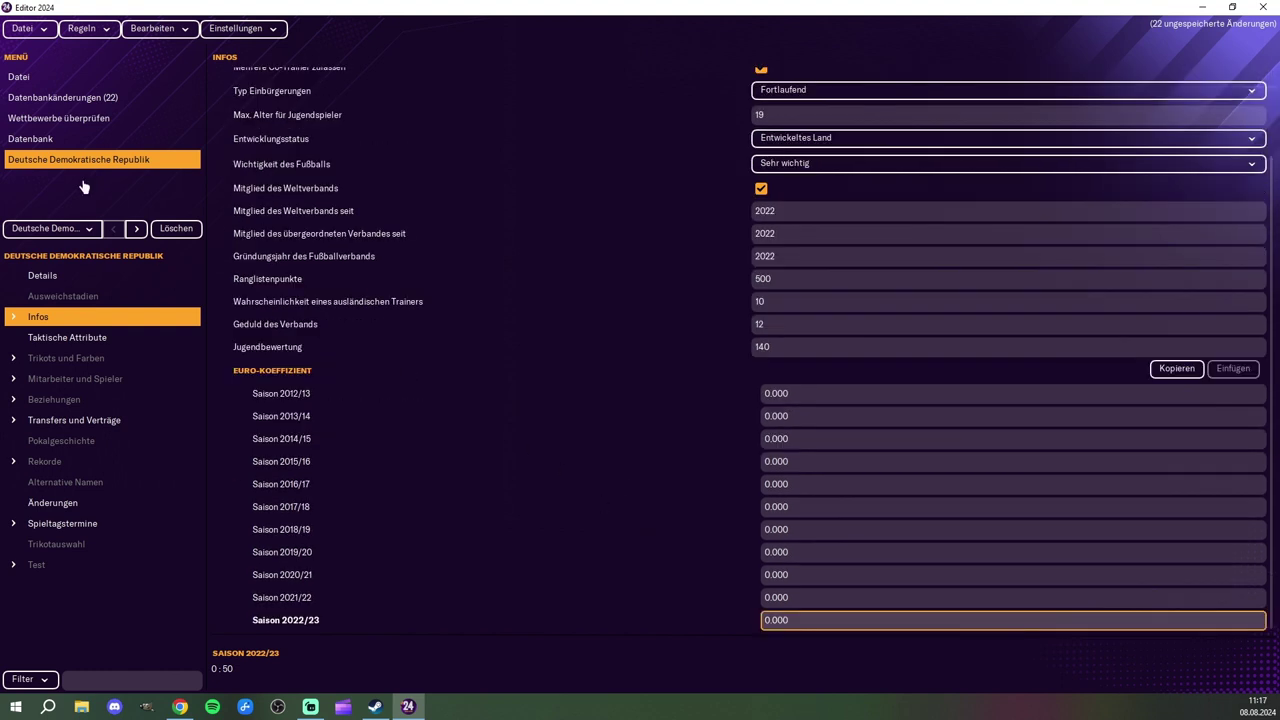
pyautogui.click(139, 230)
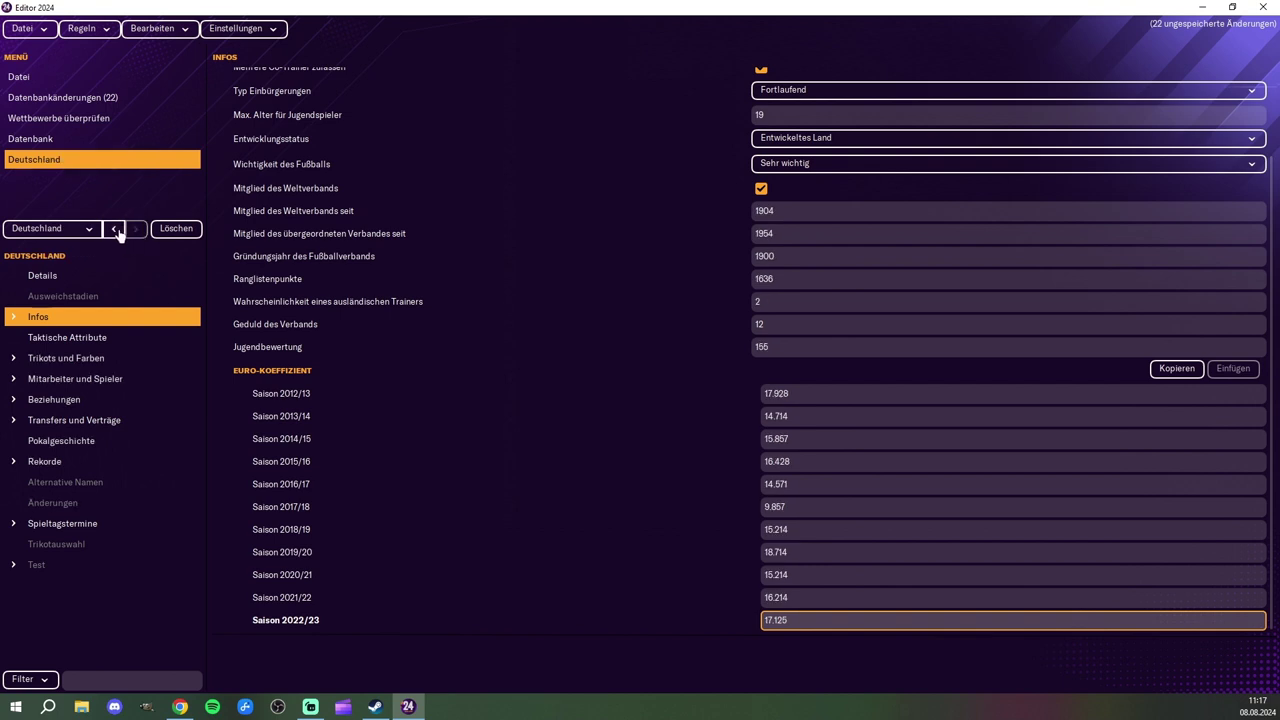
# Step: Following Deutschland's Taktische Attribute, set the Deutsche Demokratische Republik's Offensive to 14 and Tiefe to 10
pyautogui.click(86, 340)
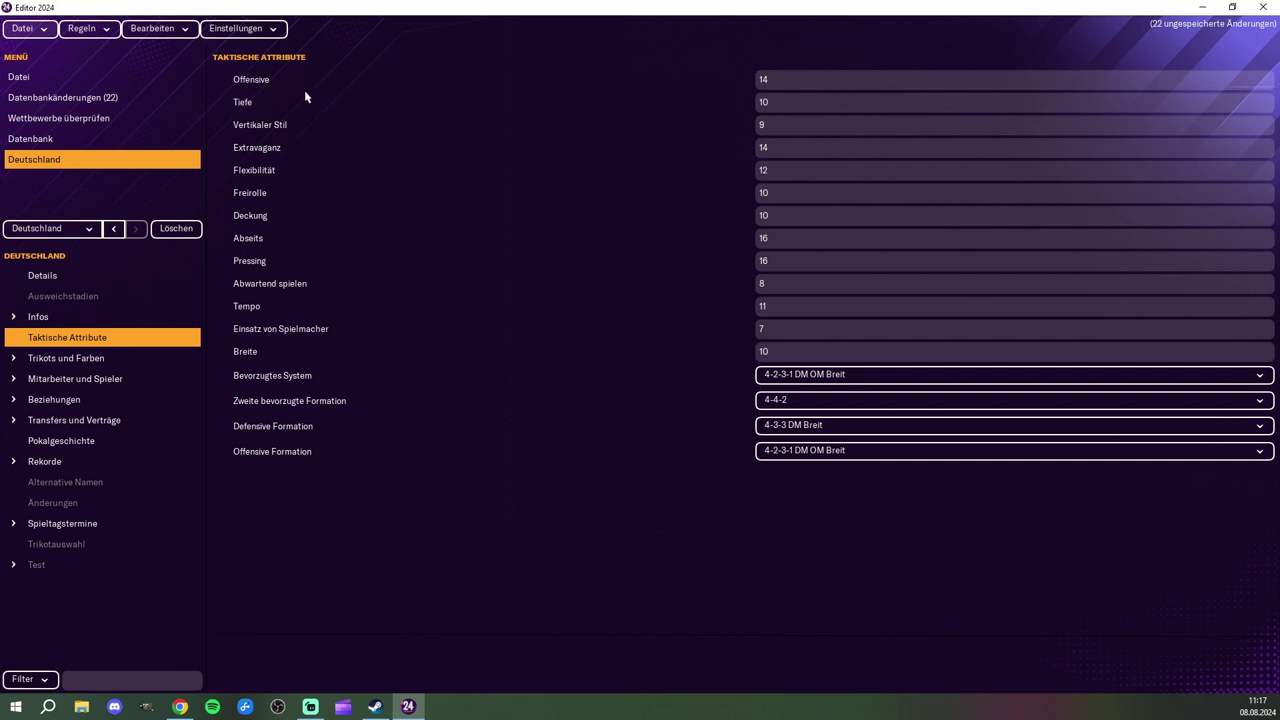
pyautogui.click(783, 78)
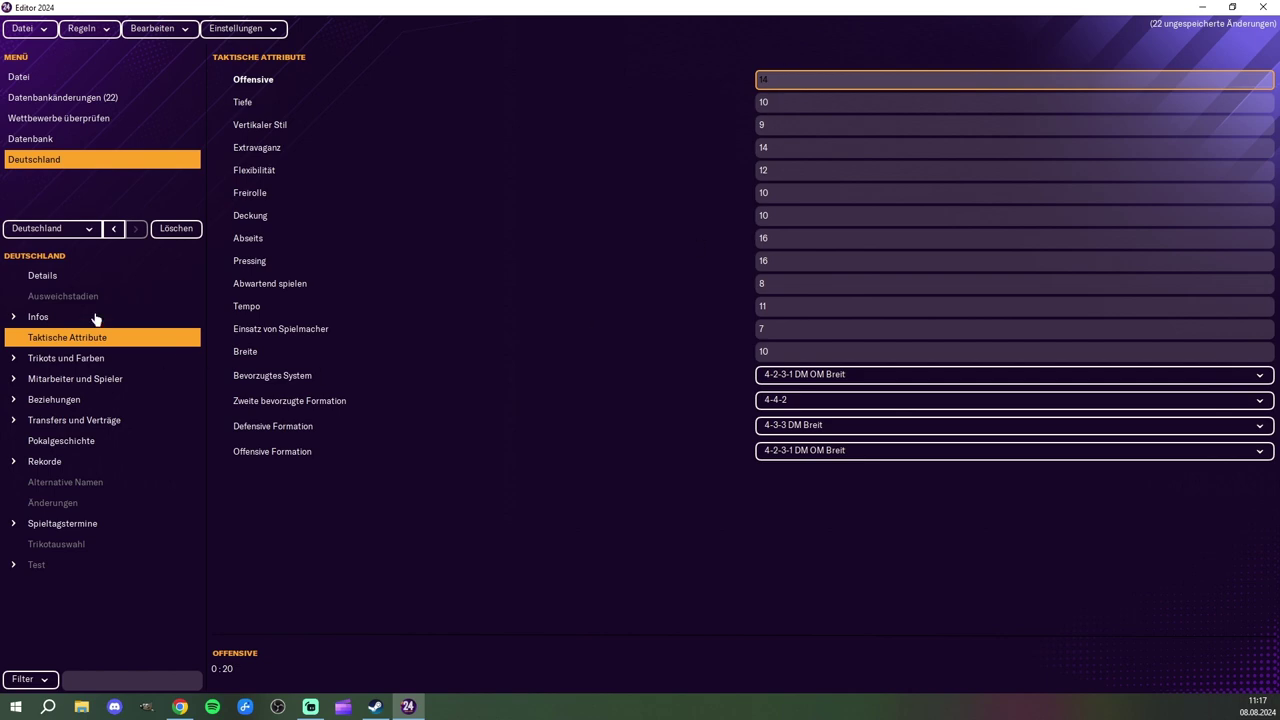
pyautogui.click(116, 231)
pyautogui.click(67, 338)
pyautogui.click(760, 80)
pyautogui.write('14')
pyautogui.click(760, 102)
pyautogui.click(130, 231)
pyautogui.click(116, 230)
pyautogui.write('10')
pyautogui.press('Tab')
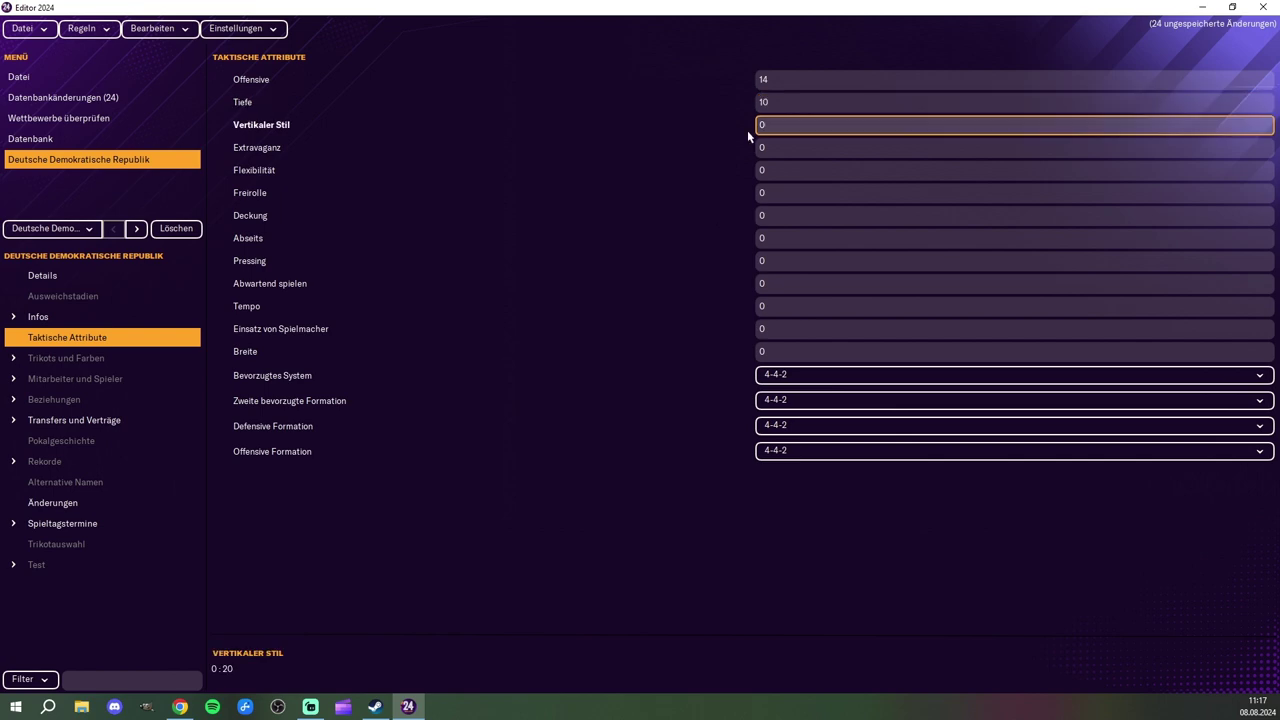
# Step: Set the Deutsche Demokratische Republik's Vertikaler Stil to 9, Extravaganz to 14, Flexibilität to 12 and Freirolle to 10, as for Deutschland
pyautogui.click(131, 231)
pyautogui.click(115, 230)
pyautogui.write('9')
pyautogui.moveTo(768, 149); pyautogui.dragTo(714, 195)
pyautogui.write('141210')
# Step: Set the Deutsche Demokratische Republik's Deckung to 10, Abseits to 16 and Pressing to 16, using Deutschland's tactical values
pyautogui.click(115, 230)
pyautogui.write('10')
pyautogui.moveTo(768, 239); pyautogui.dragTo(722, 241)
pyautogui.write('16')
pyautogui.moveTo(768, 261); pyautogui.dragTo(728, 357)
pyautogui.click(137, 231)
pyautogui.click(115, 230)
pyautogui.write('16')
# Step: Copy Deutschland's values for Abwartend spielen (8), Tempo (11), Einsatz von Spielmacher (7) and Breite (10) into the Deutsche Demokratische Republik record
pyautogui.click(136, 230)
pyautogui.click(116, 231)
pyautogui.write('811')
pyautogui.click(136, 230)
pyautogui.click(116, 231)
pyautogui.write('7')
pyautogui.click(136, 230)
pyautogui.click(116, 231)
pyautogui.write('1')
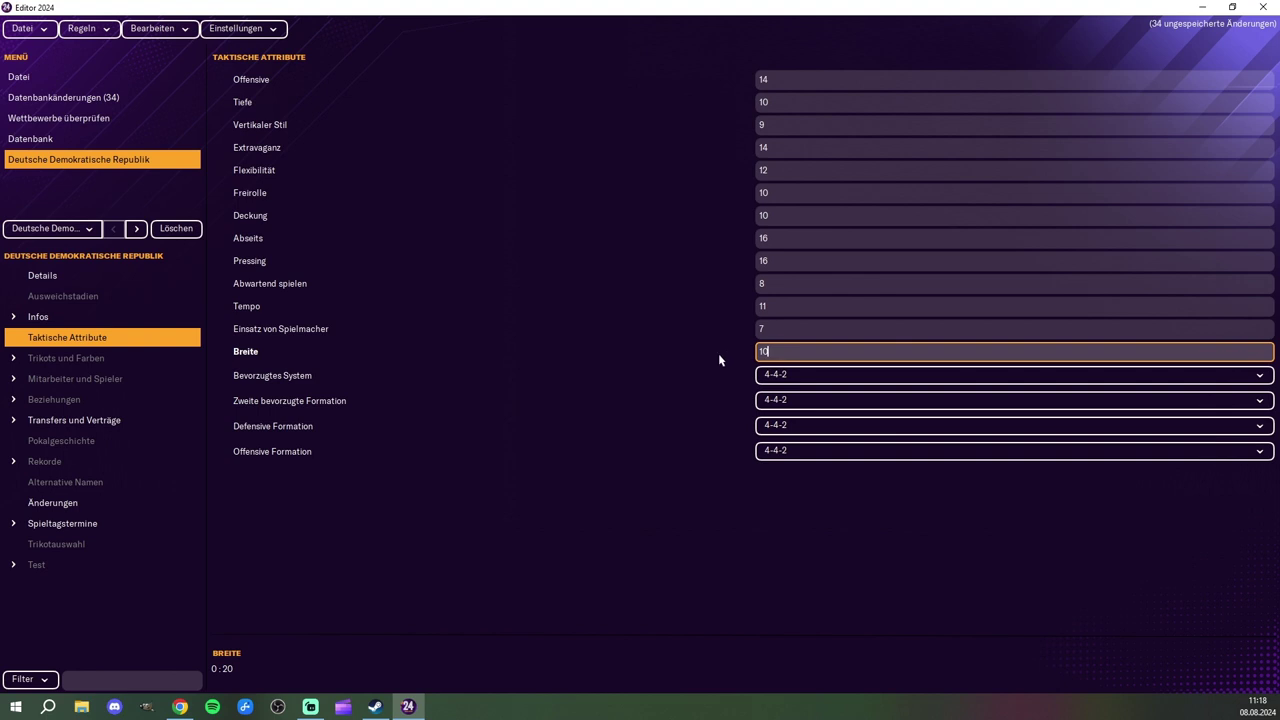
# Step: Set the Deutsche Demokratische Republik's Bevorzugtes System to 4-2-3-1 DM OM Breit, matching Deutschland
pyautogui.click(136, 231)
pyautogui.click(116, 231)
pyautogui.click(831, 380)
pyautogui.click(826, 480)
# Step: Set the Deutsche Demokratische Republik's Defensive Formation to 4-3-3 DM Breit and Offensive Formation to 4-2-3-1 DM OM Breit, using Deutschland as reference
pyautogui.click(134, 233)
pyautogui.click(119, 233)
pyautogui.click(829, 425)
pyautogui.click(829, 522)
pyautogui.click(830, 452)
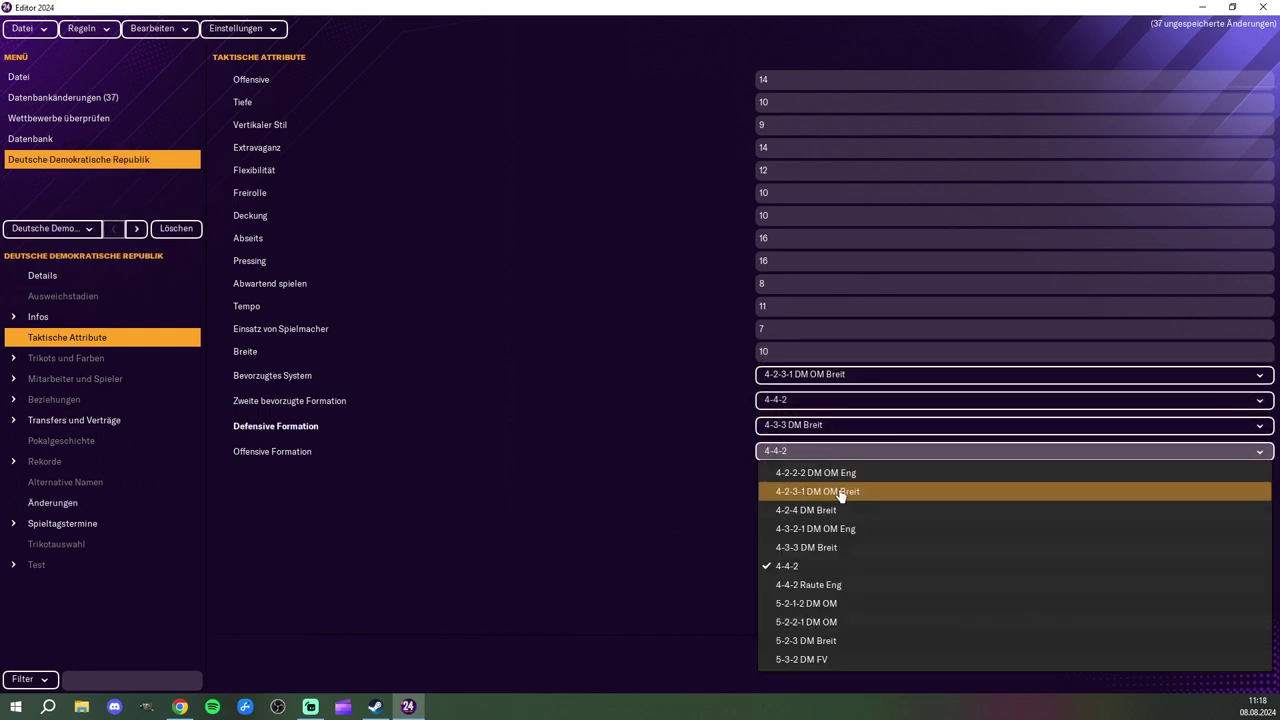
pyautogui.click(817, 491)
pyautogui.click(136, 229)
pyautogui.click(116, 229)
pyautogui.click(136, 229)
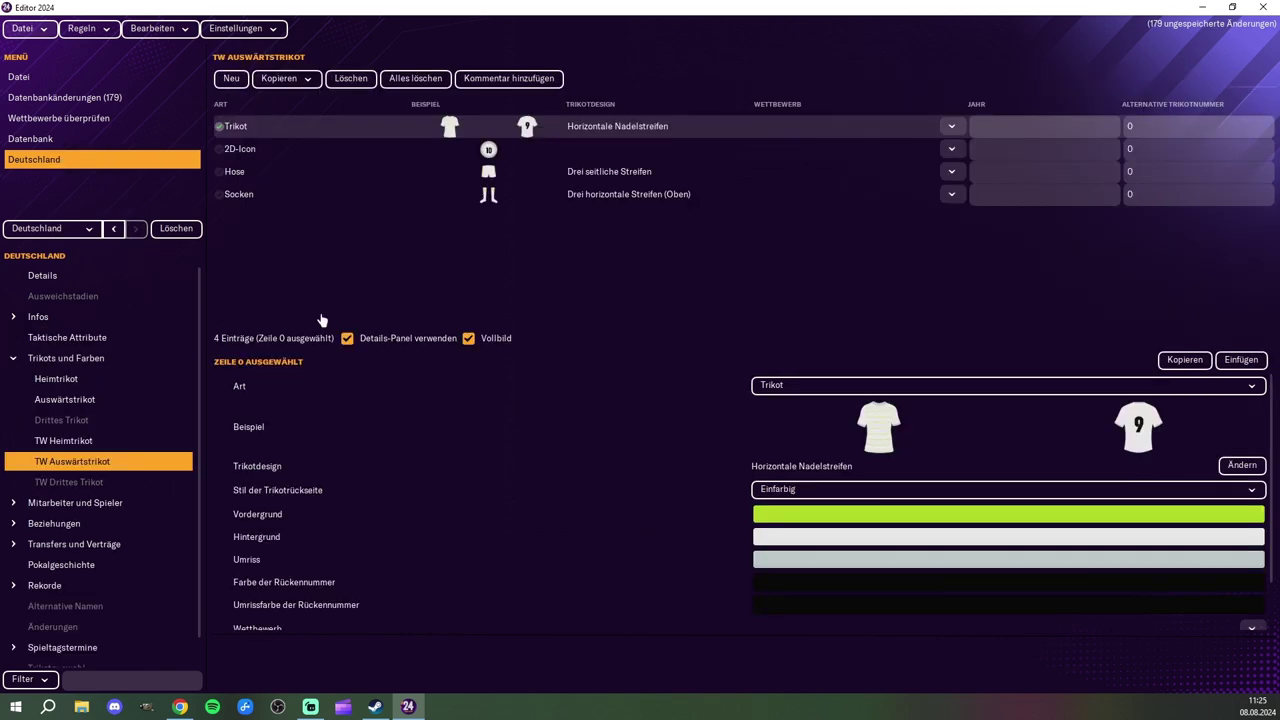
# Step: Review the Deutsche Demokratische Republik's kit entries under Heimtrikot, Auswärtstrikot, TW Heimtrikot and TW Auswärtstrikot
pyautogui.click(114, 229)
pyautogui.click(105, 380)
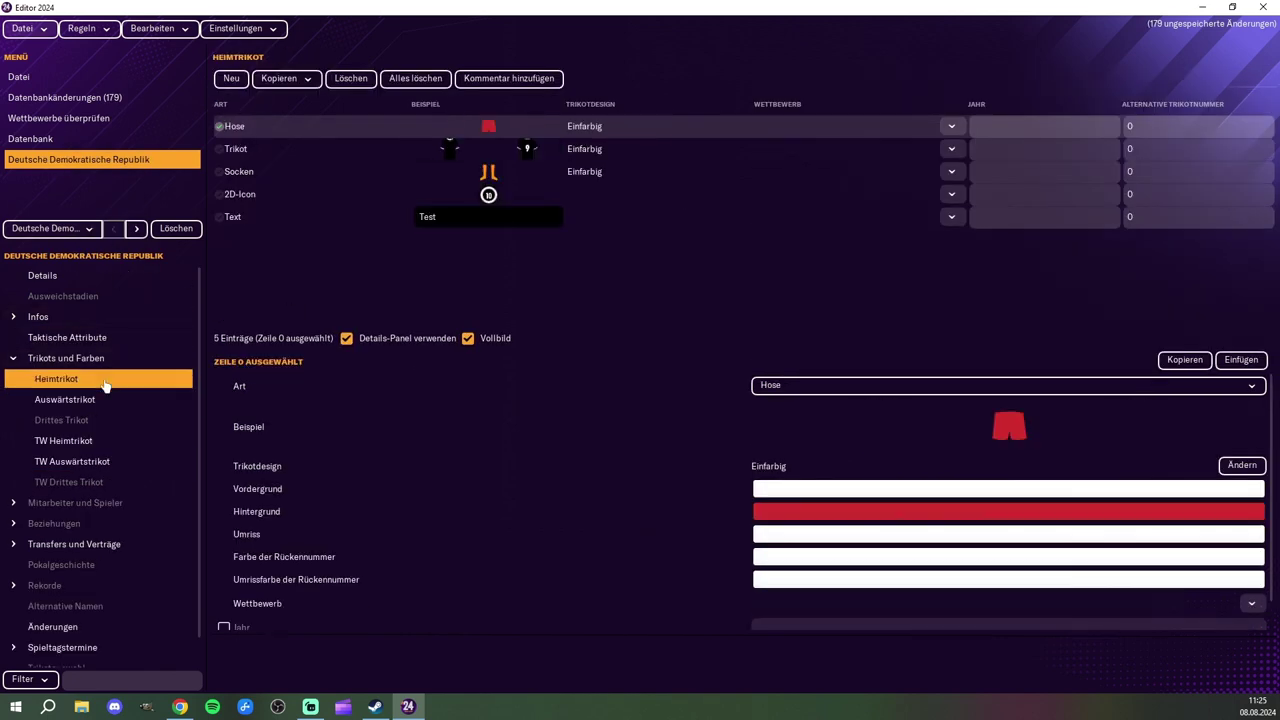
pyautogui.click(372, 150)
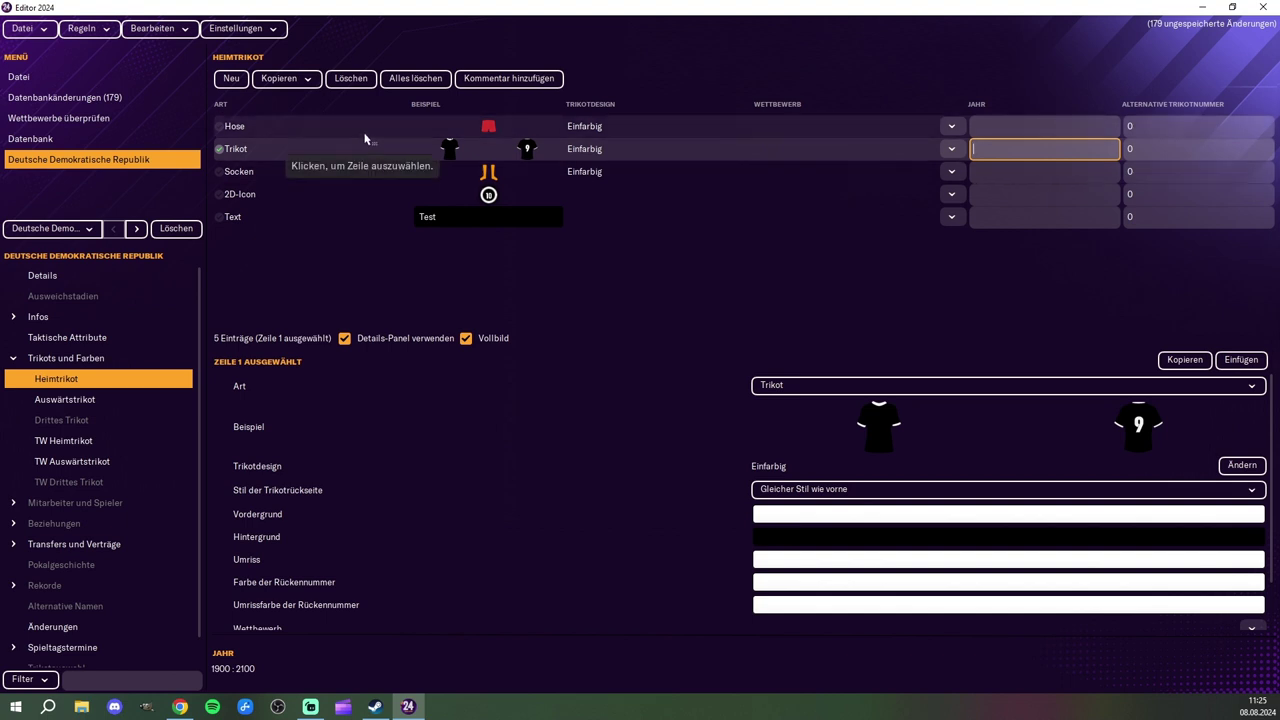
pyautogui.click(367, 134)
pyautogui.click(349, 177)
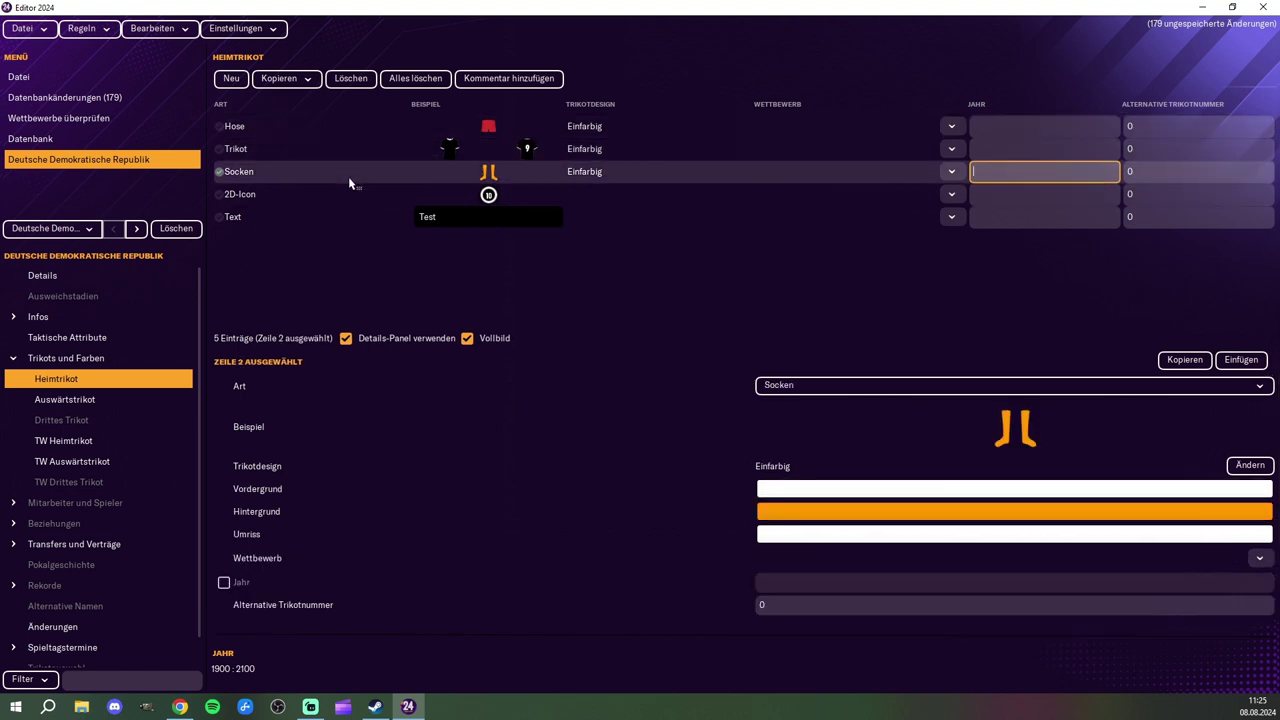
pyautogui.click(106, 404)
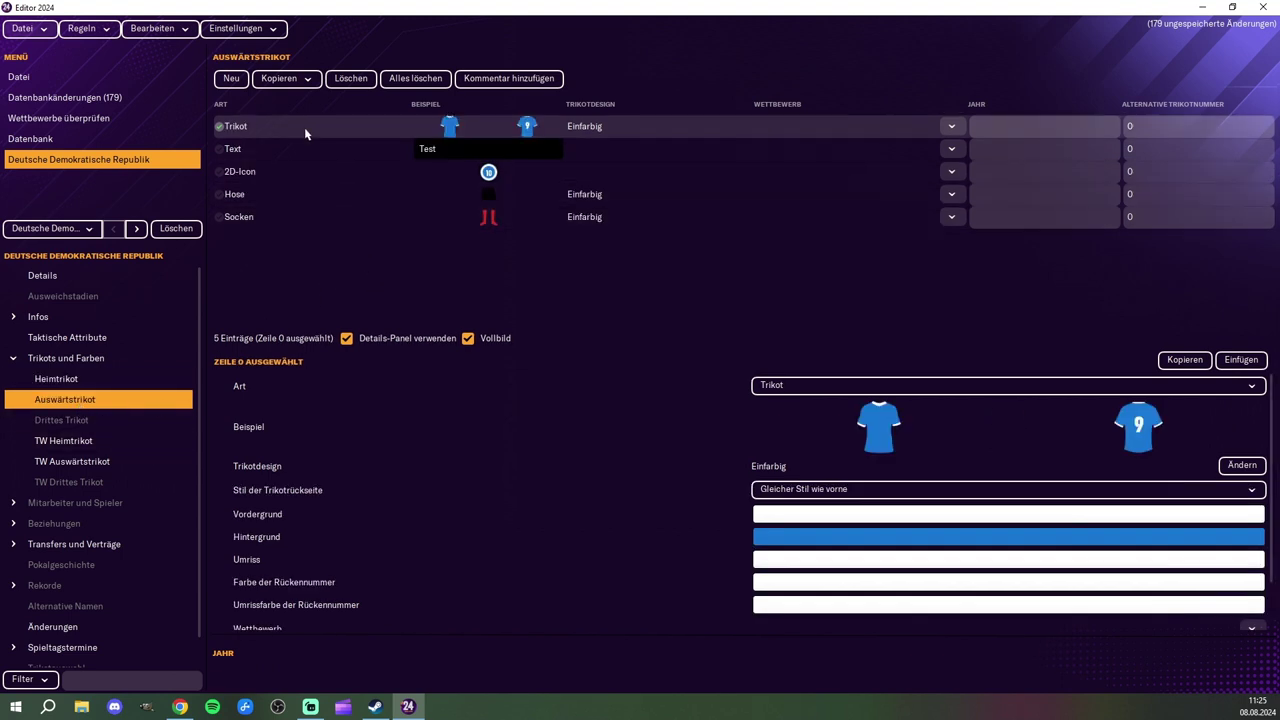
pyautogui.click(349, 196)
pyautogui.click(353, 218)
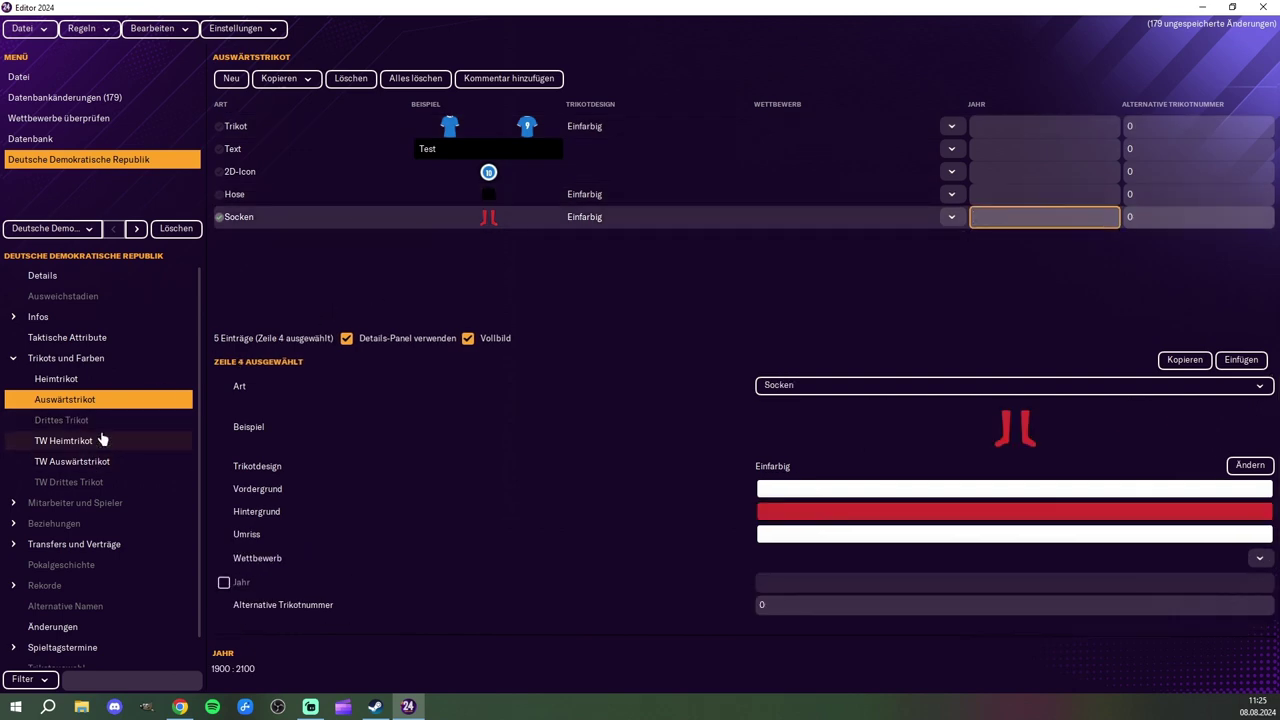
pyautogui.click(103, 440)
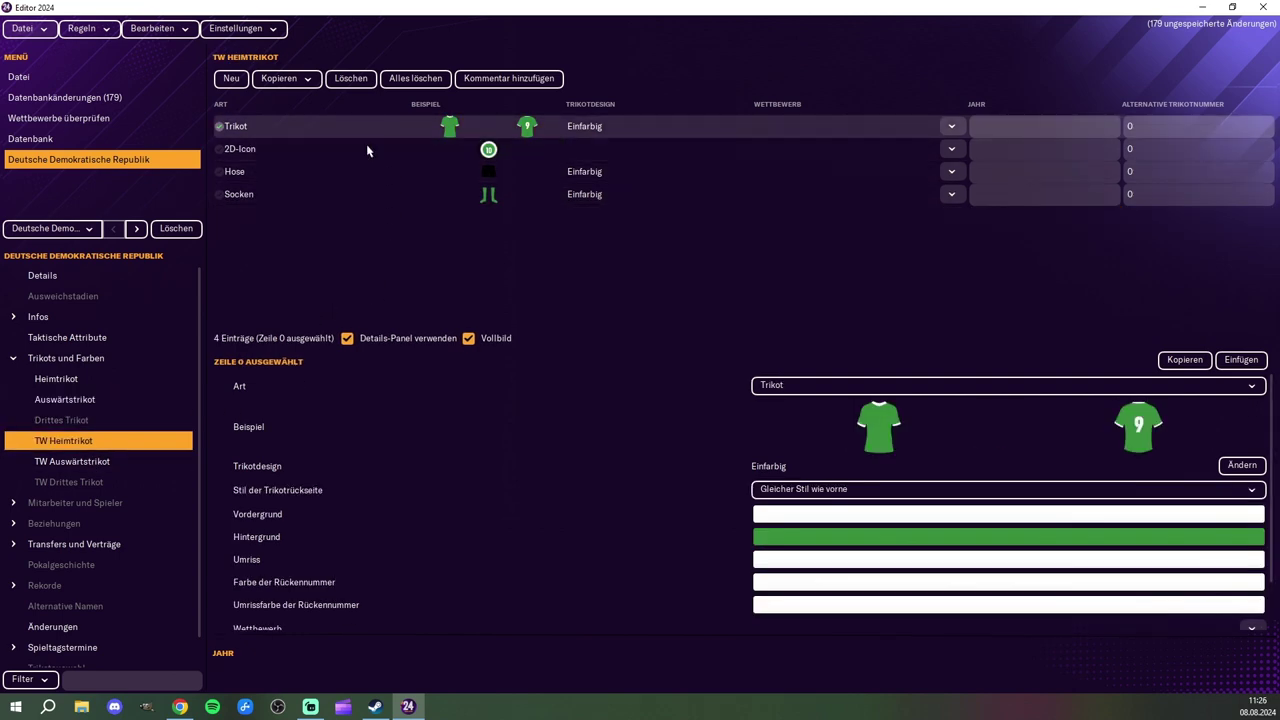
pyautogui.click(155, 461)
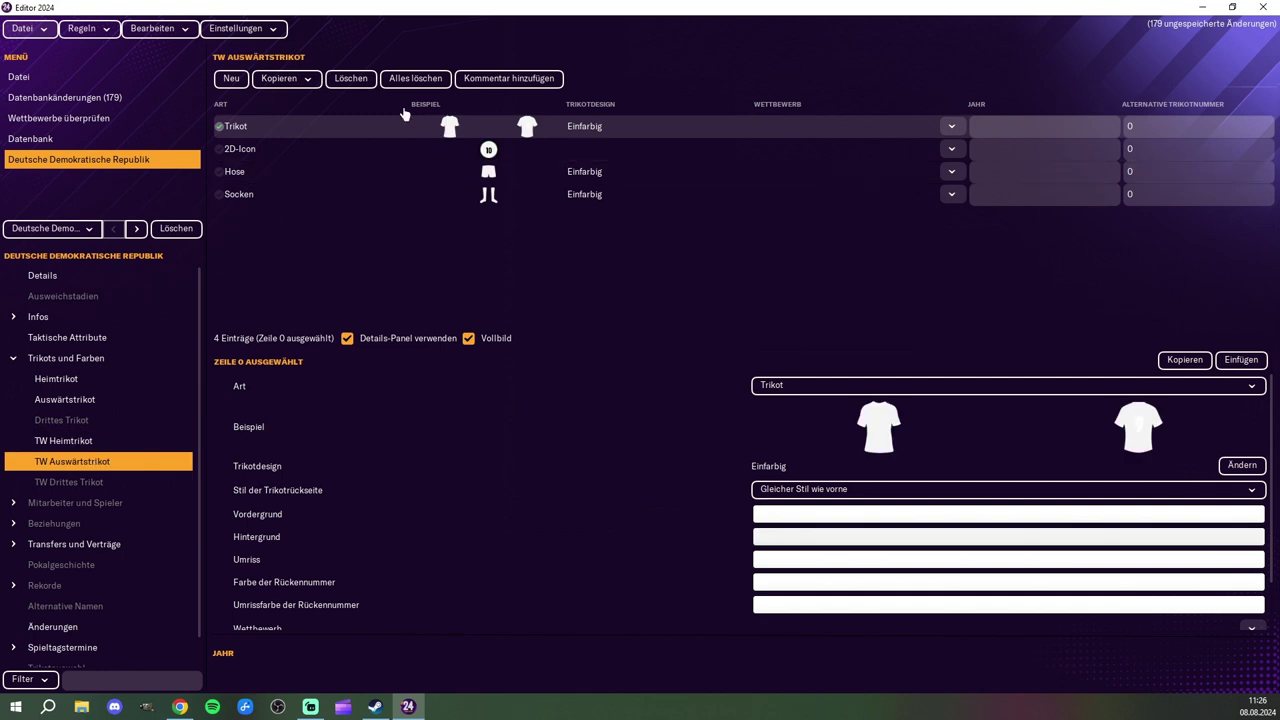
pyautogui.click(103, 382)
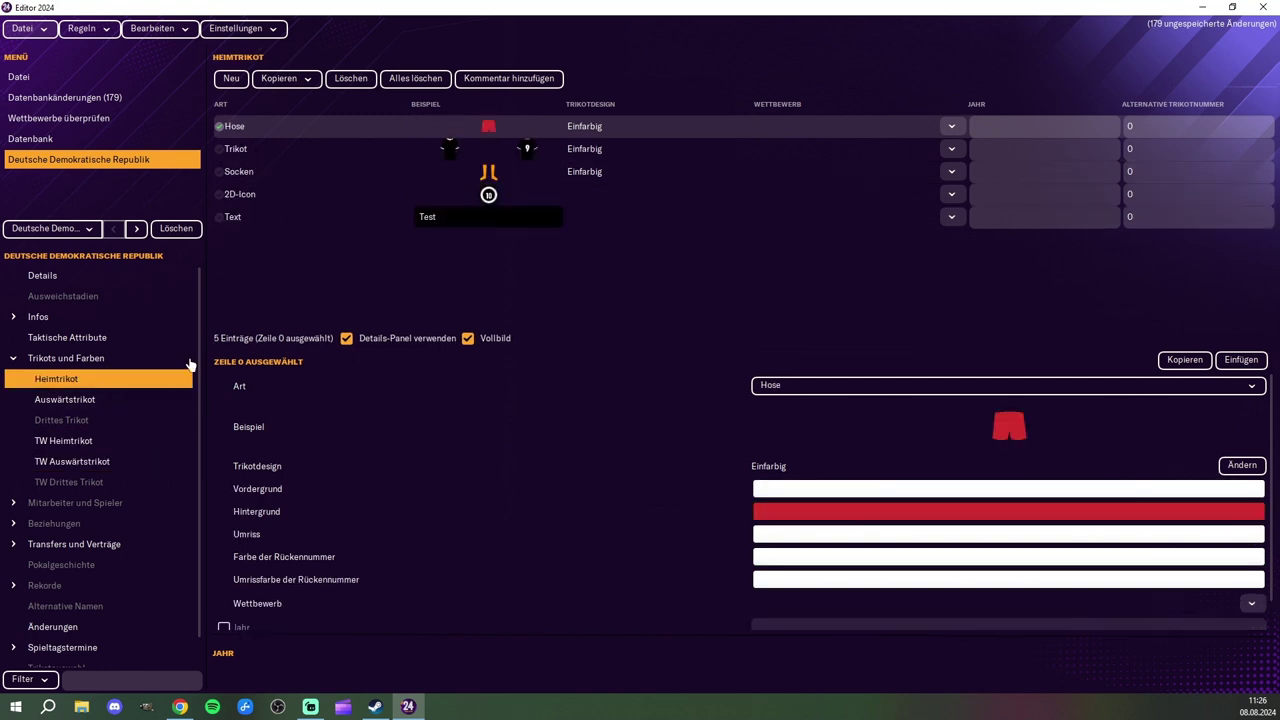
# Step: Examine Deutschland's Mitarbeiter und Spieler data: Trainingspersonal, Kapitäne, Aufgaben and Berühmte Spieler
pyautogui.click(136, 229)
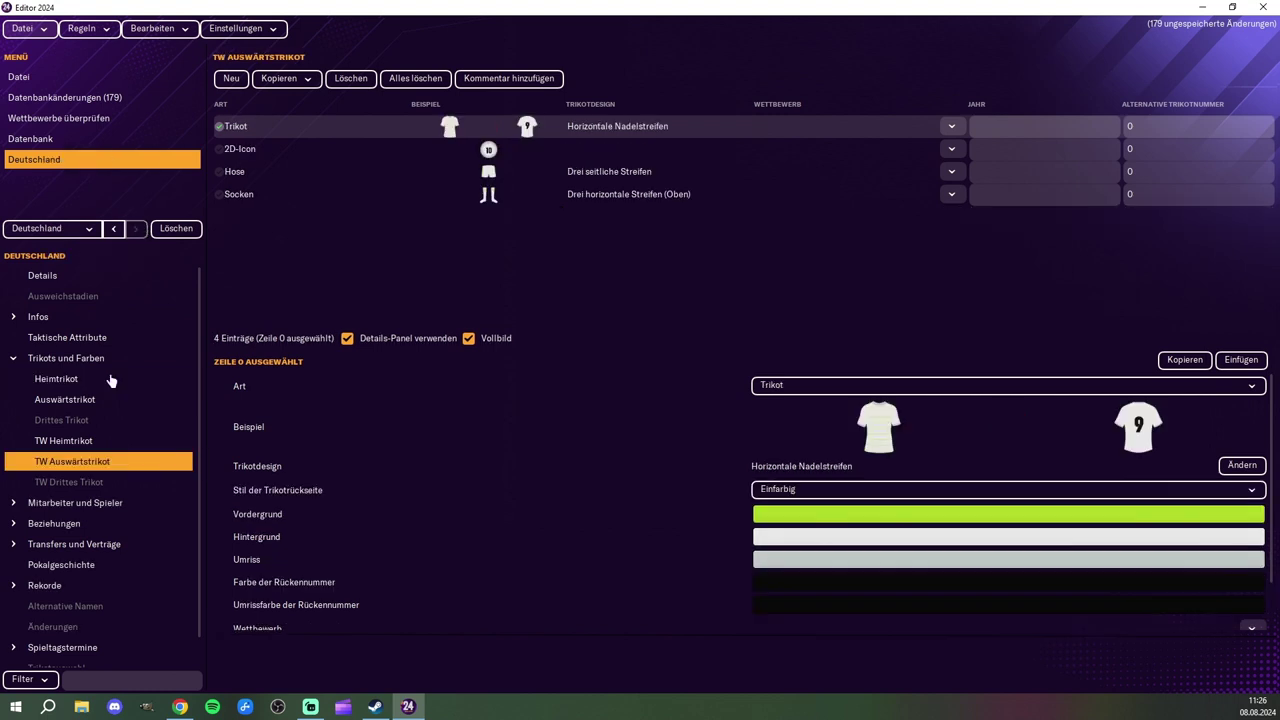
pyautogui.click(22, 505)
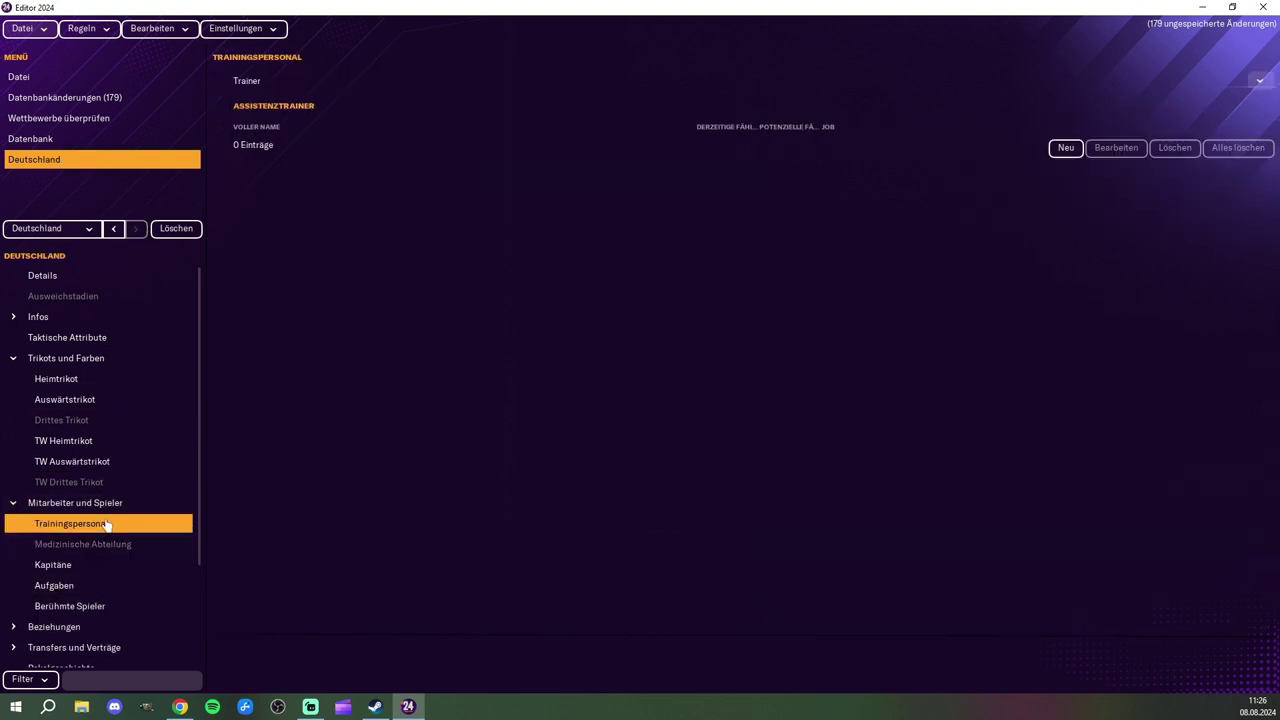
pyautogui.scroll(-2, 105, 527)
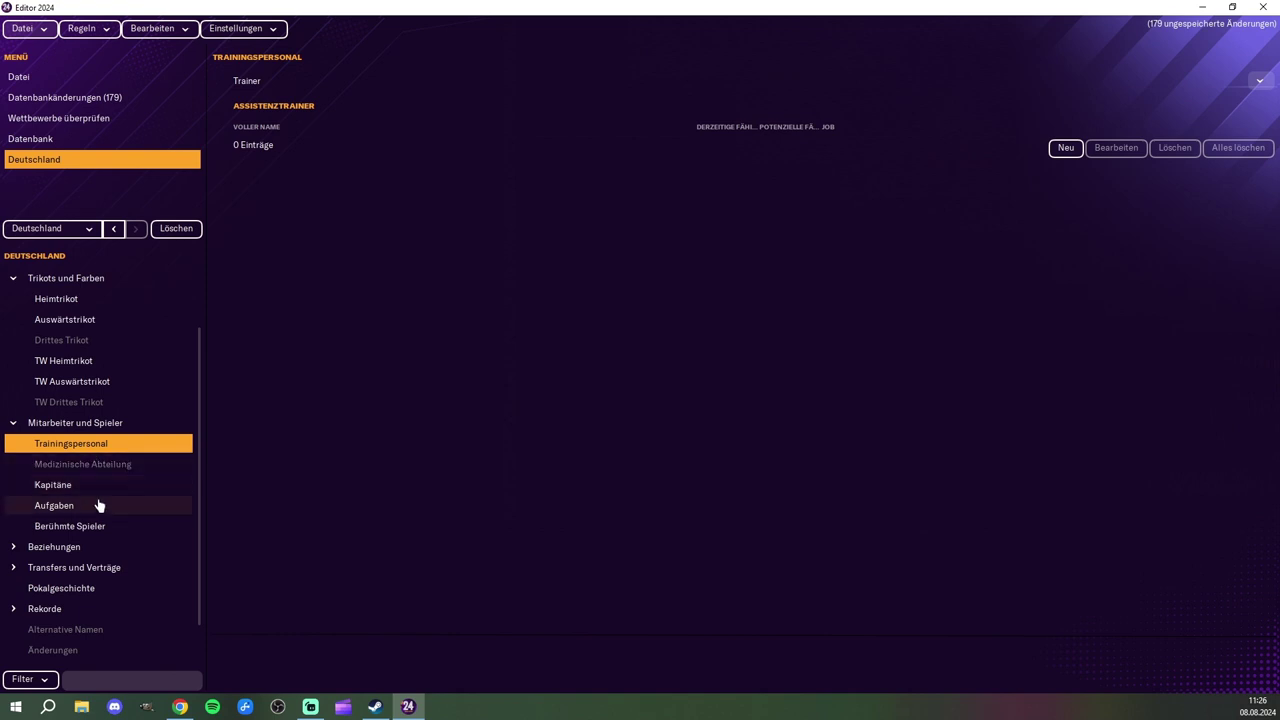
pyautogui.click(97, 488)
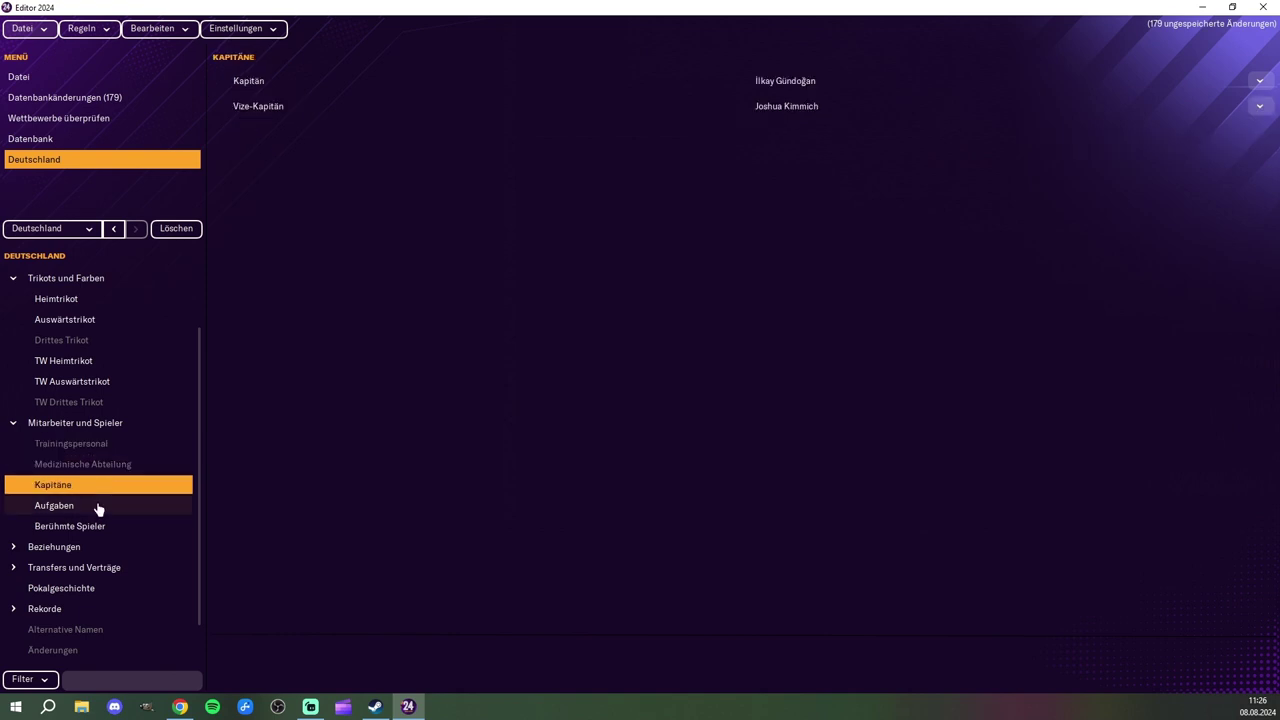
pyautogui.click(98, 507)
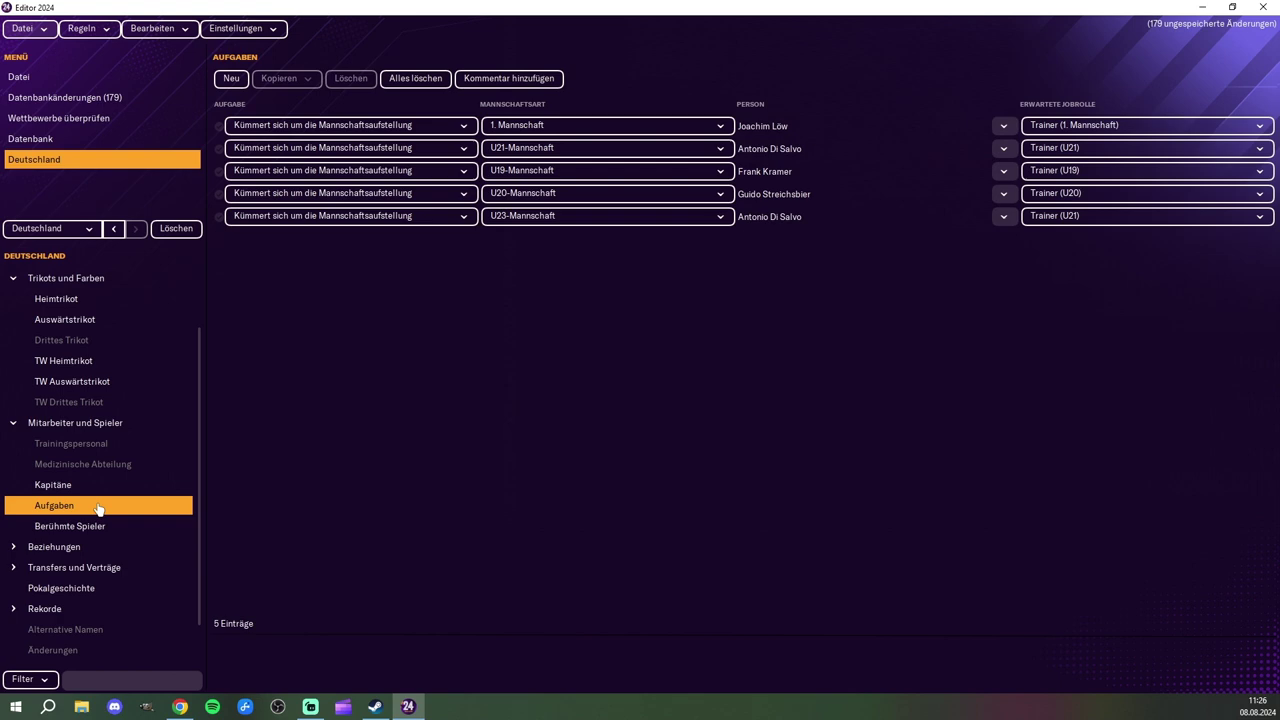
pyautogui.click(104, 528)
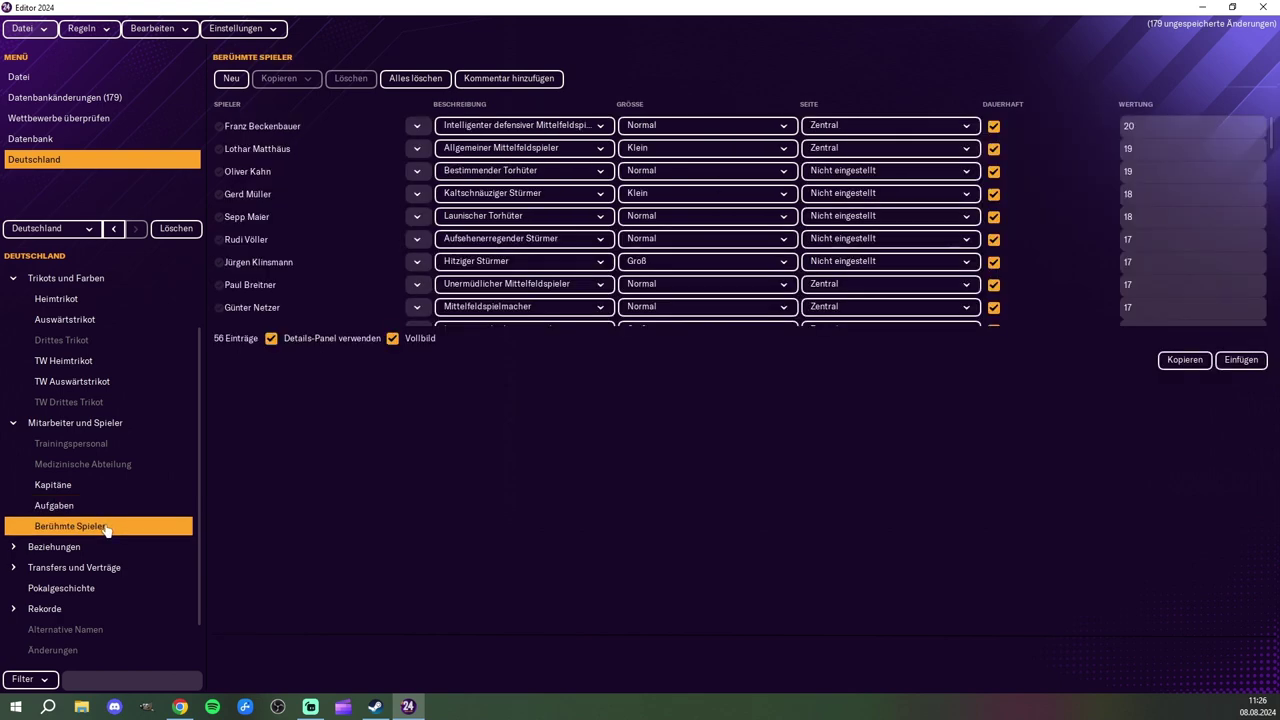
pyautogui.click(112, 232)
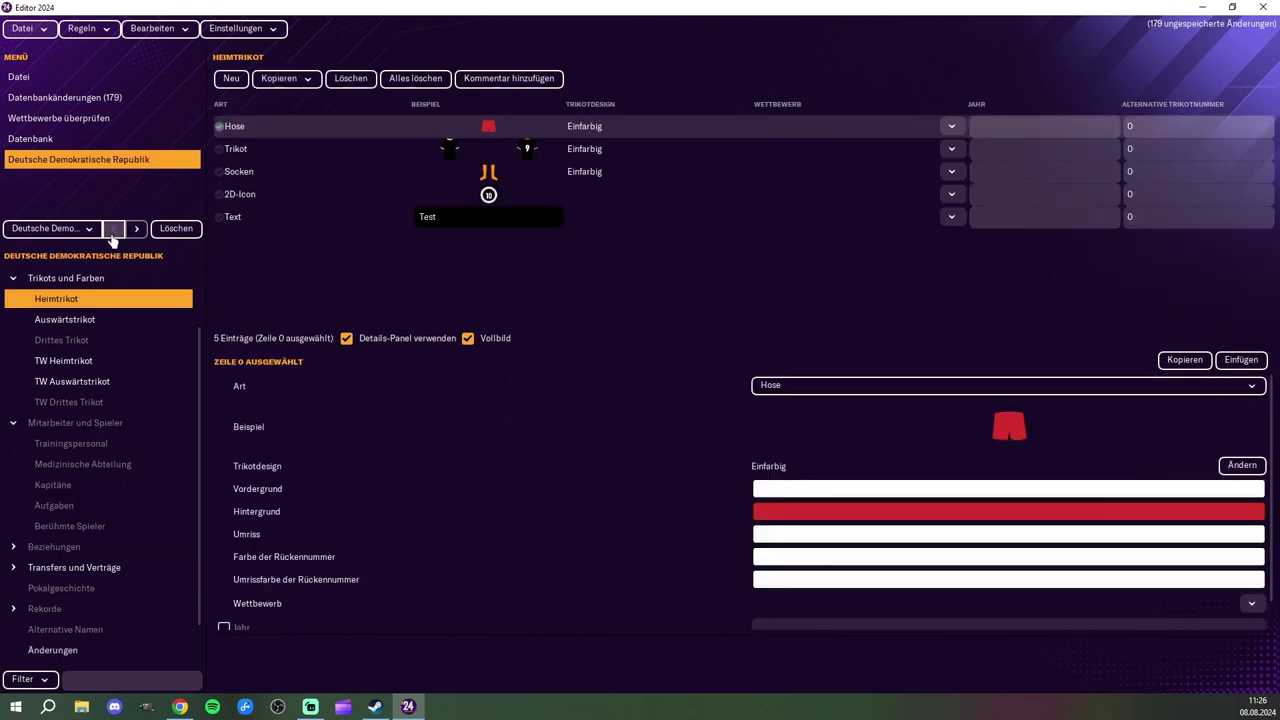
pyautogui.click(14, 423)
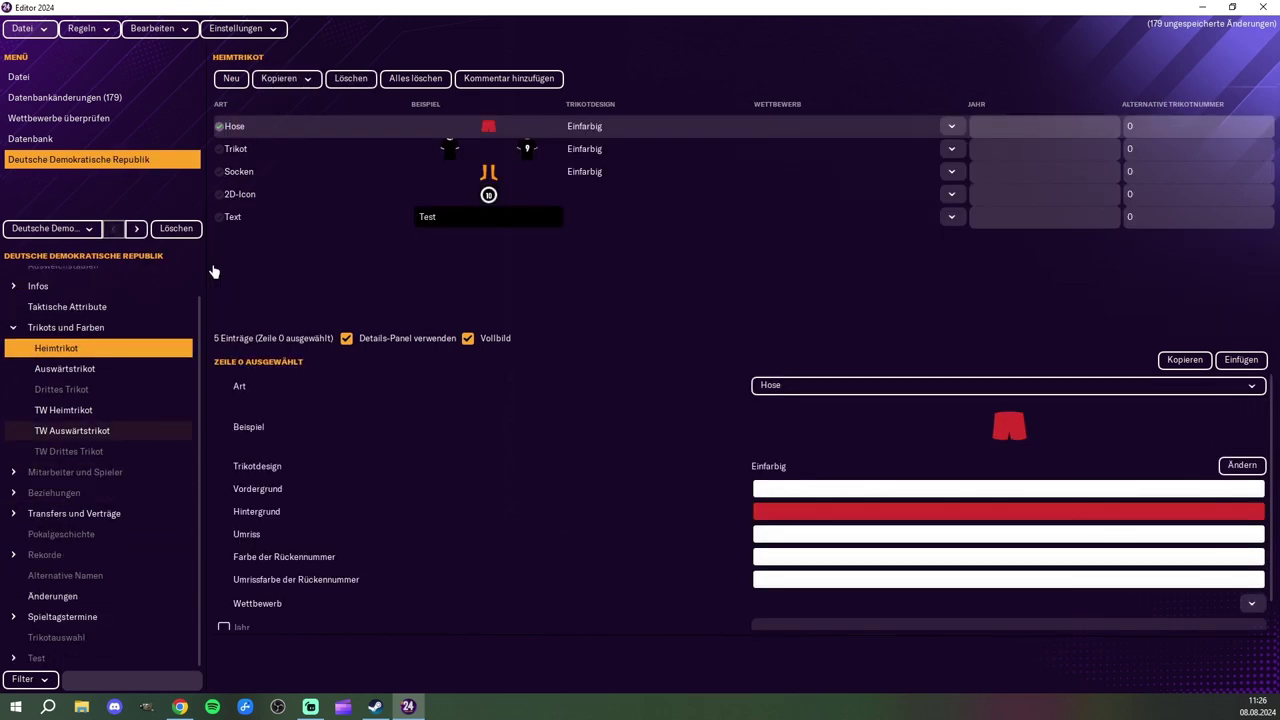
pyautogui.click(134, 228)
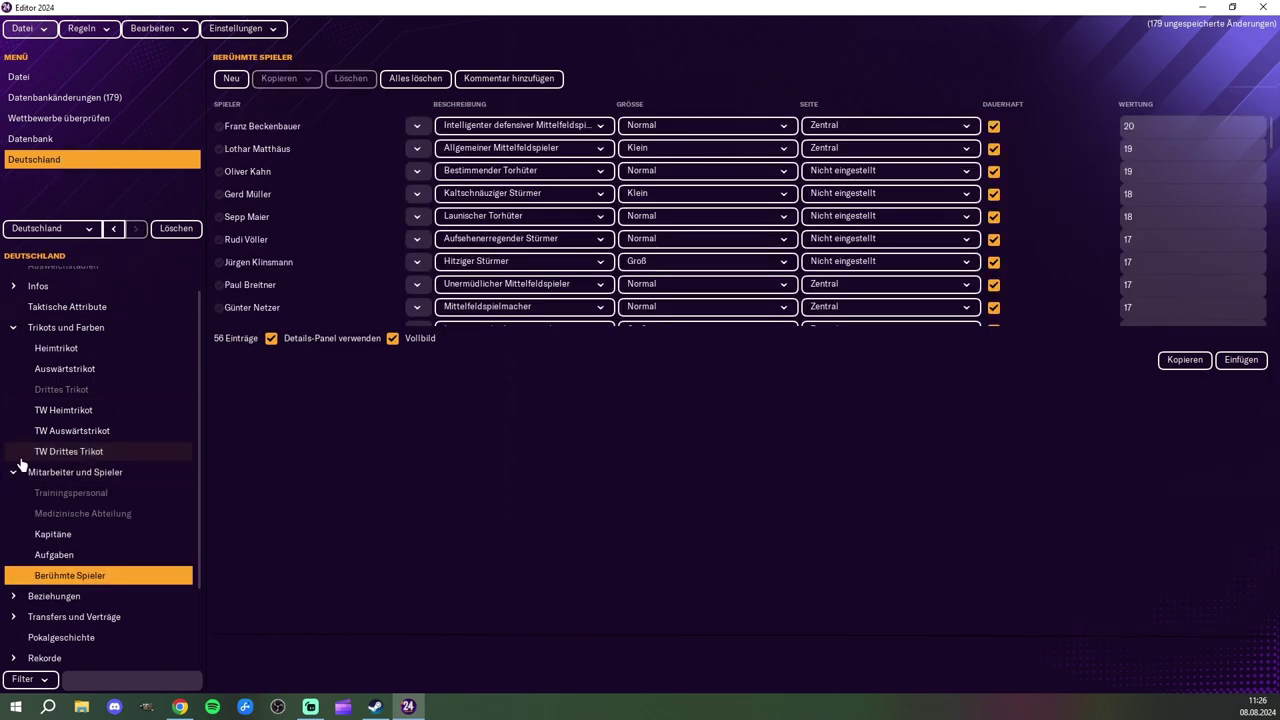
pyautogui.click(14, 471)
# Step: Add Deutschland to the Deutsche Demokratische Republik's Rivalisierende Nationen with Stufe 100
pyautogui.click(30, 495)
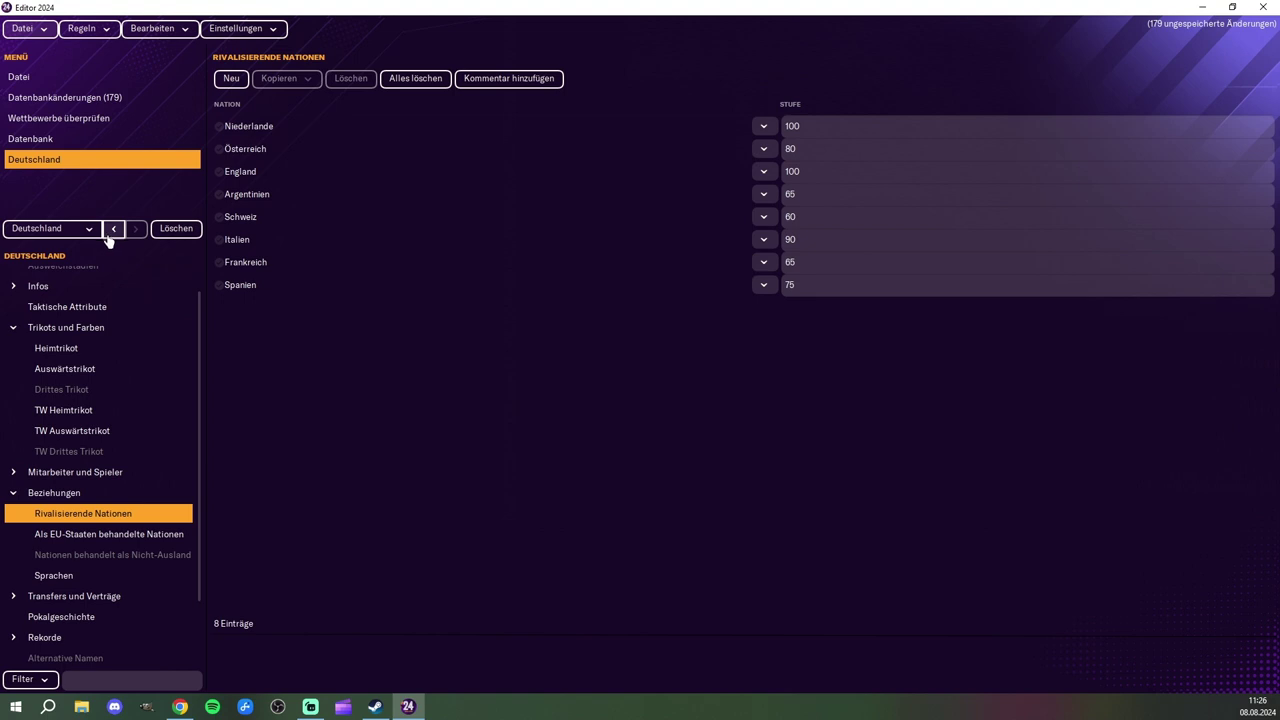
pyautogui.click(113, 228)
pyautogui.click(45, 514)
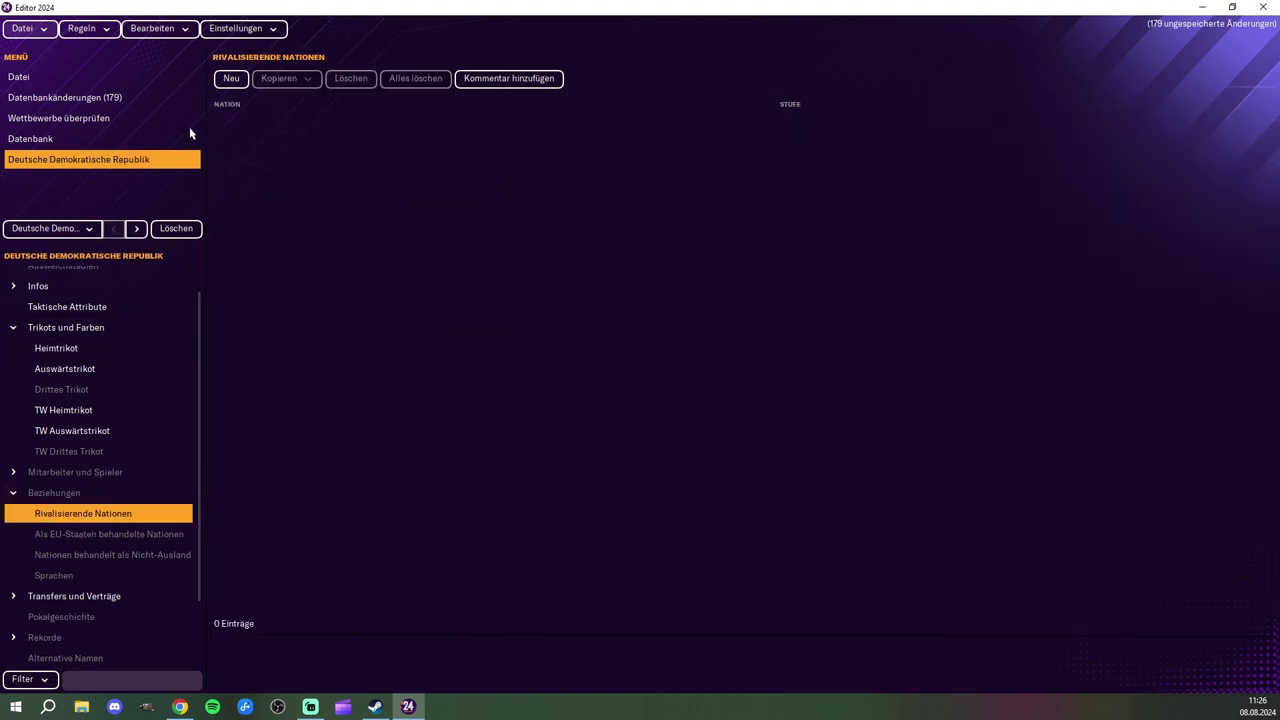
pyautogui.click(231, 78)
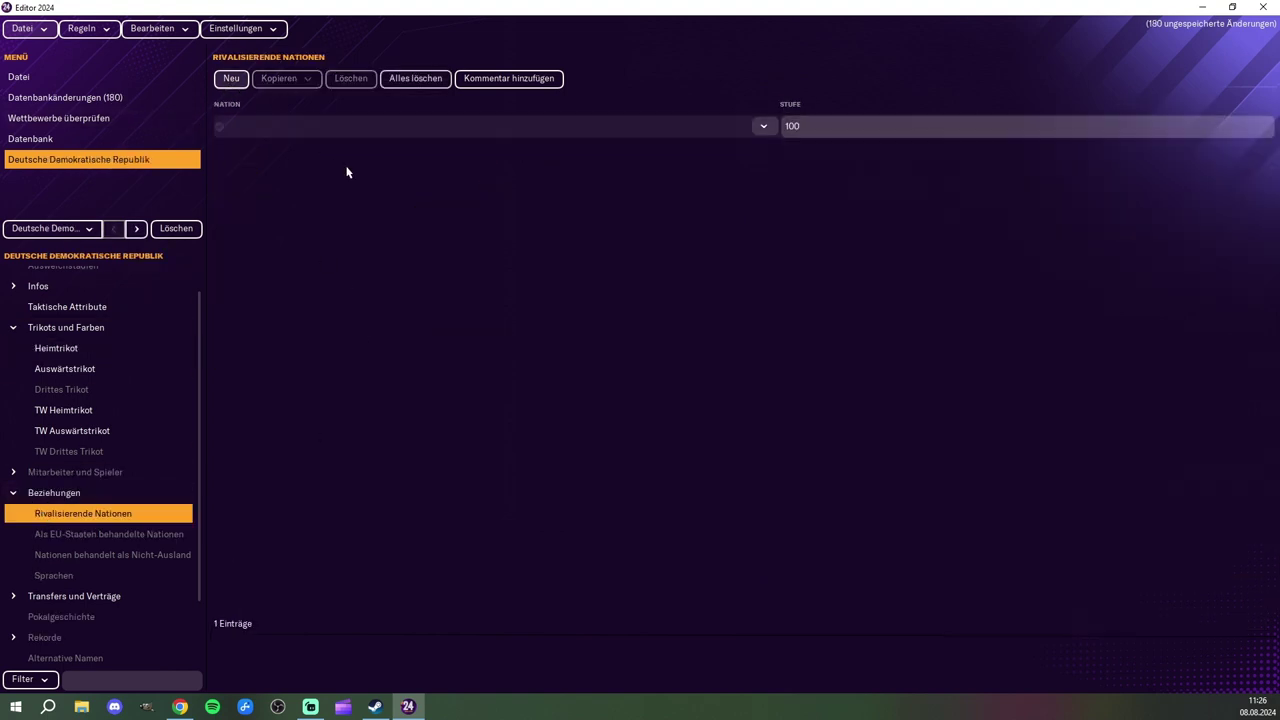
pyautogui.click(759, 130)
pyautogui.click(770, 147)
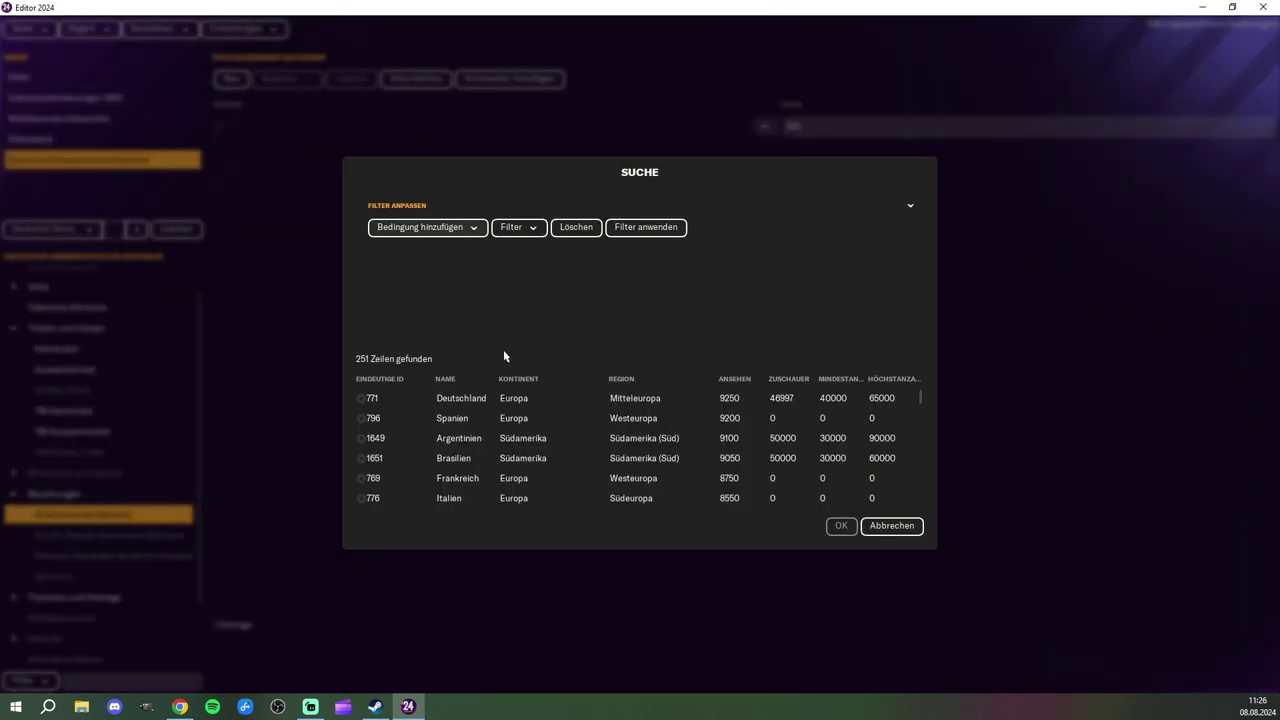
pyautogui.click(468, 400)
pyautogui.click(841, 525)
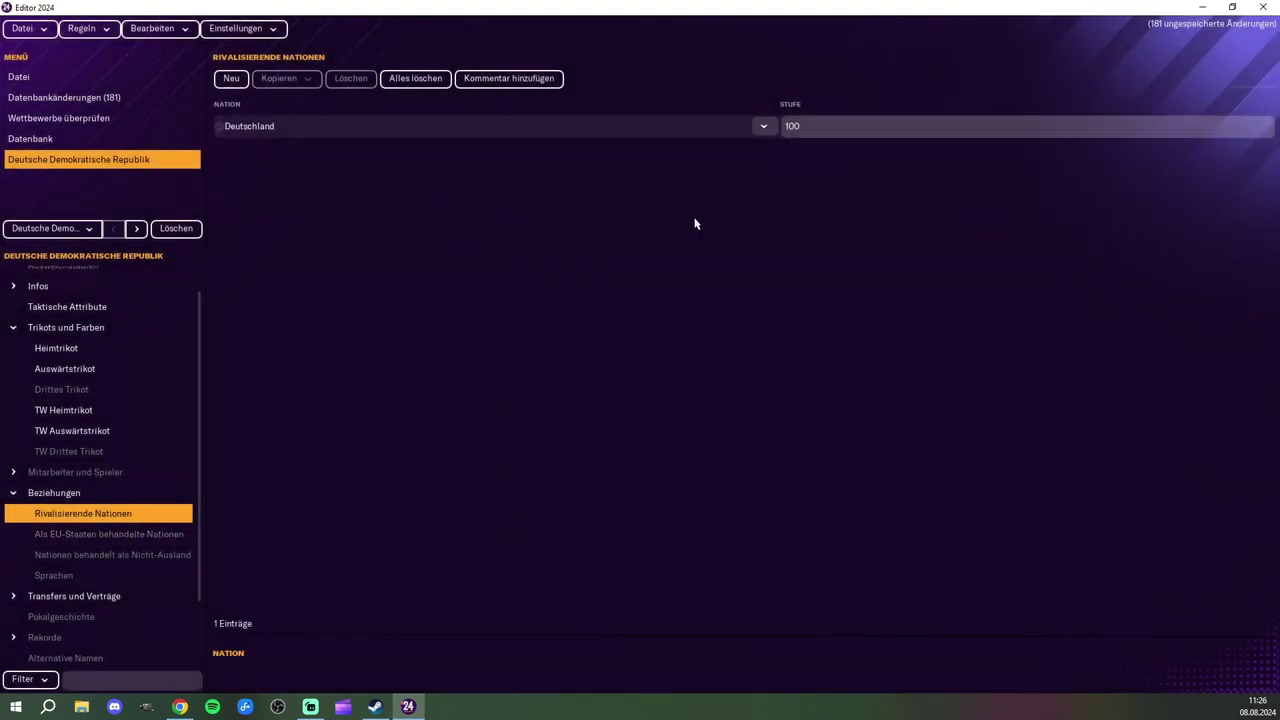
# Step: Transfer all of Deutschland's Als EU-Staaten behandelte Nationen entries, including Ukraine with end date 30/6/2025, to the Deutsche Demokratische Republik
pyautogui.click(137, 229)
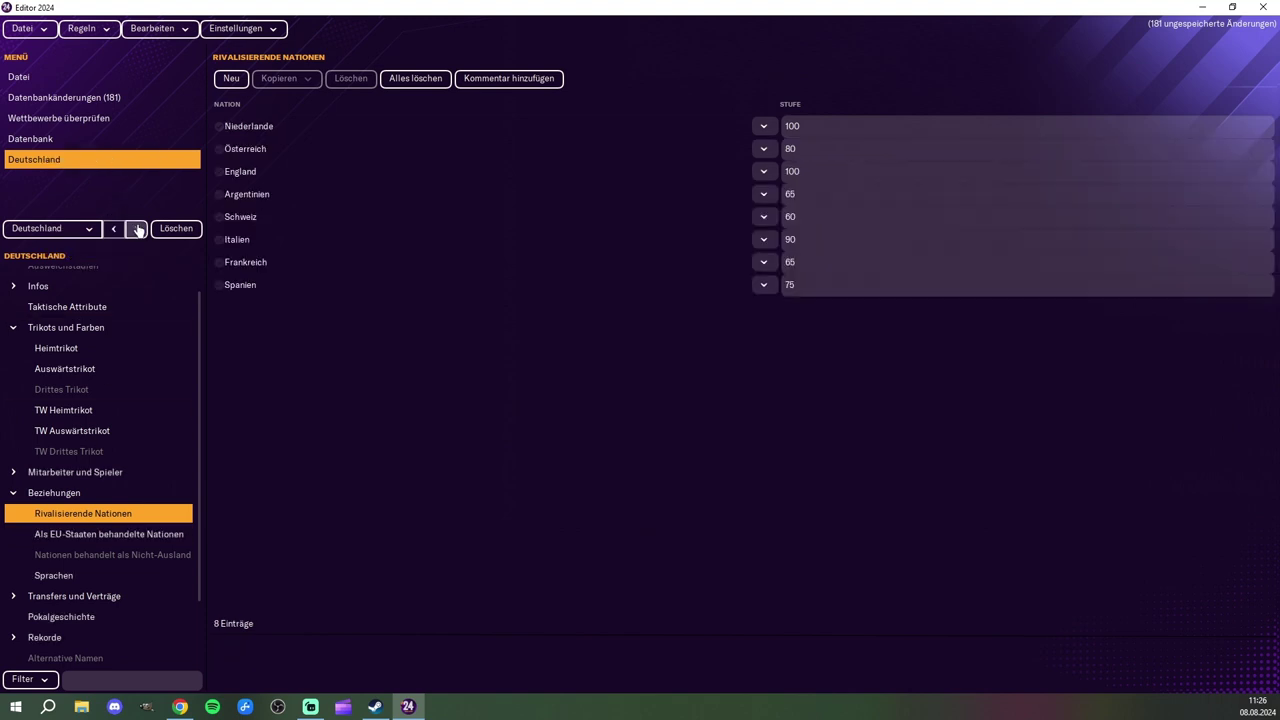
pyautogui.click(76, 541)
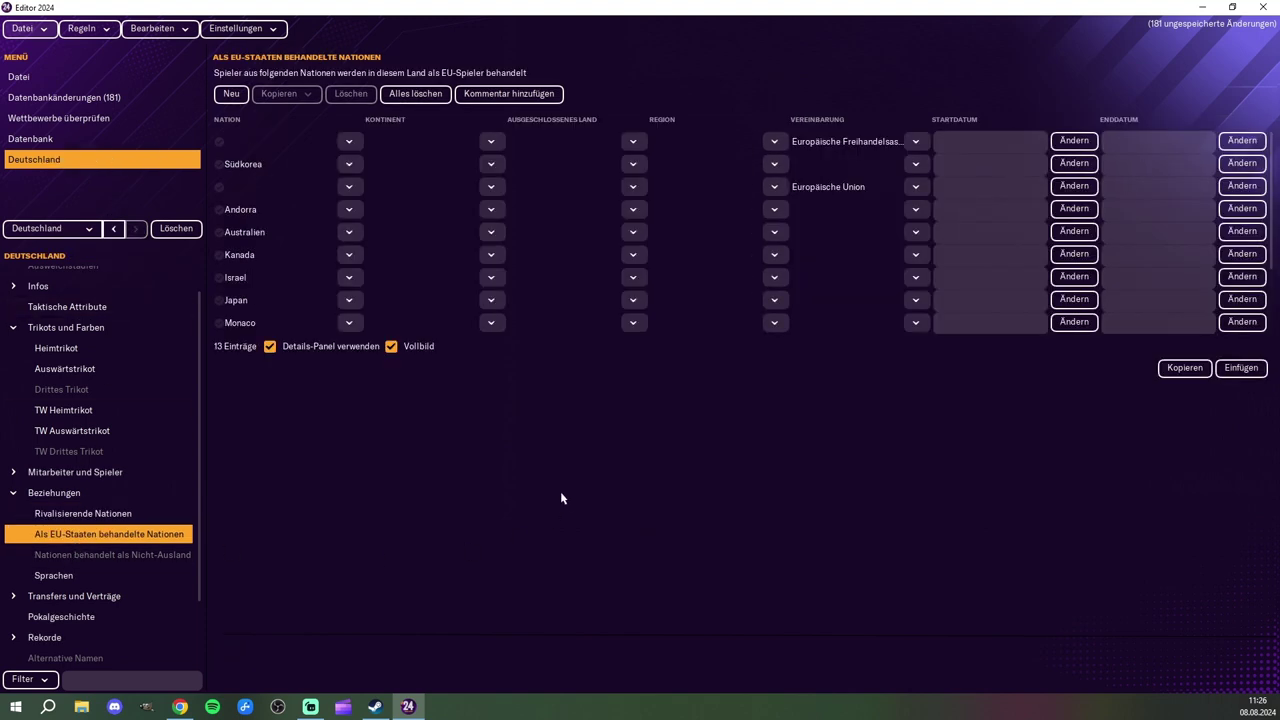
pyautogui.scroll(-2, 438, 285)
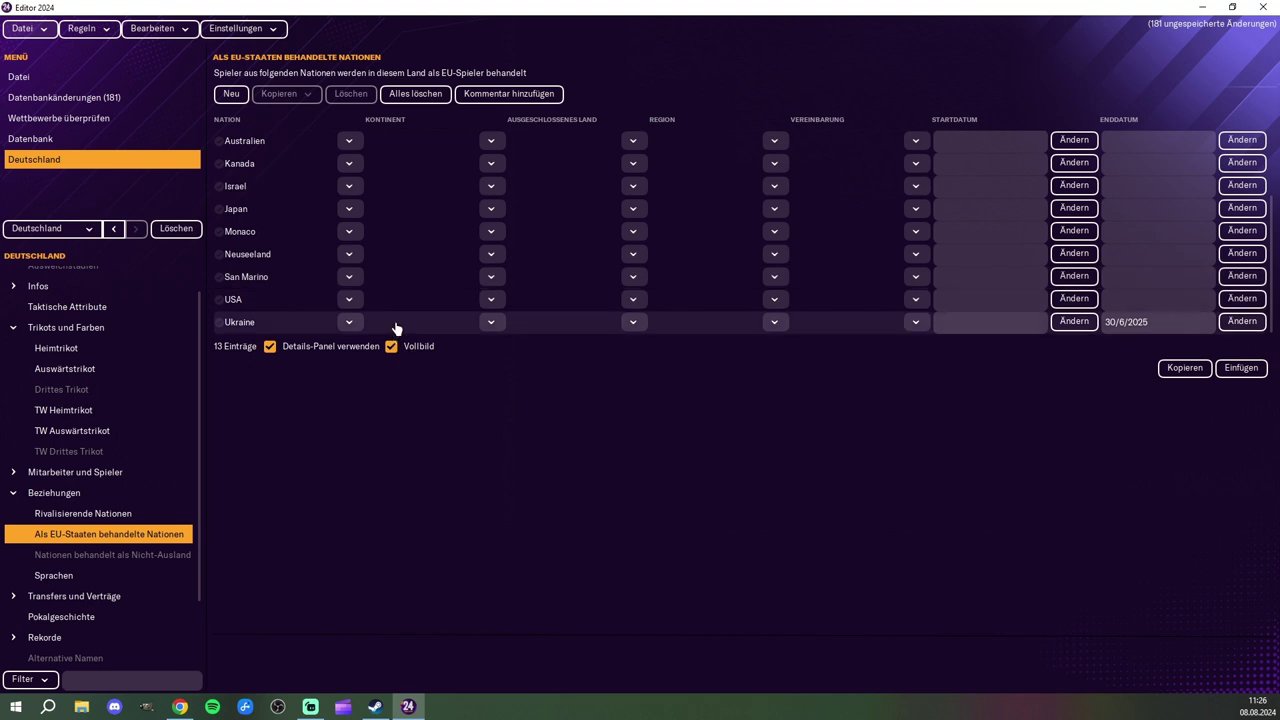
pyautogui.click(285, 324)
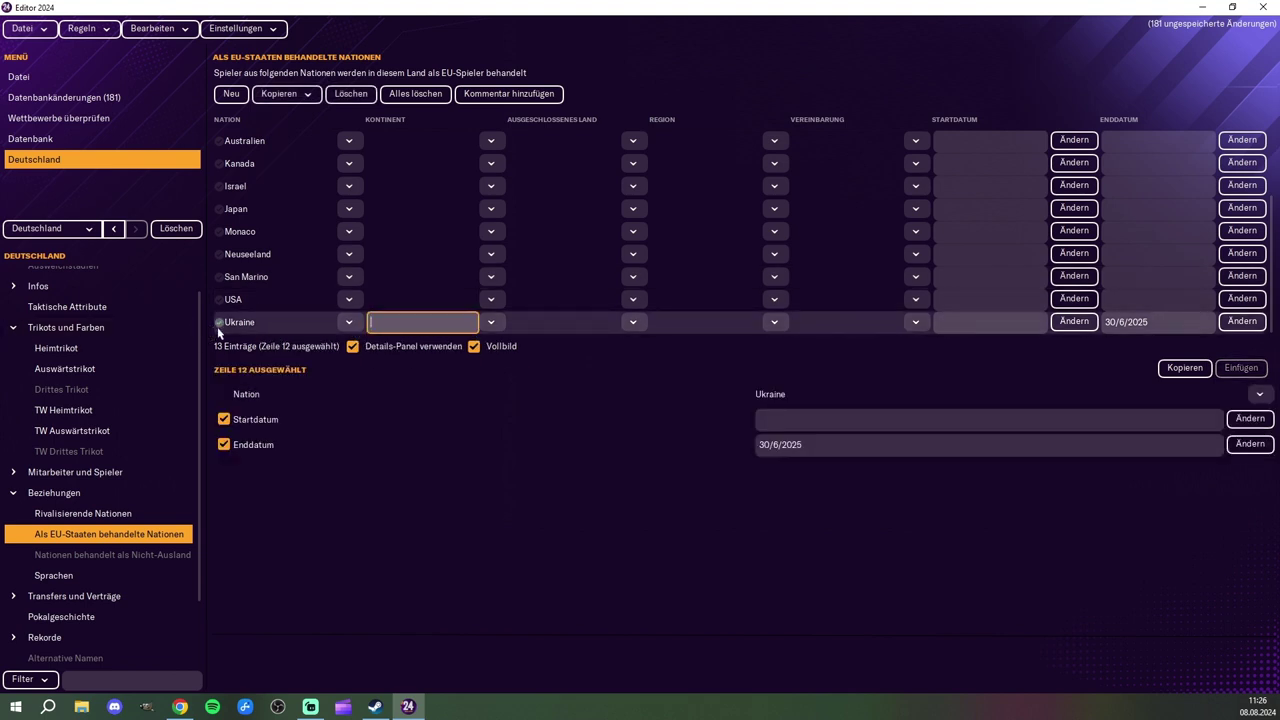
pyautogui.scroll(2, 217, 289)
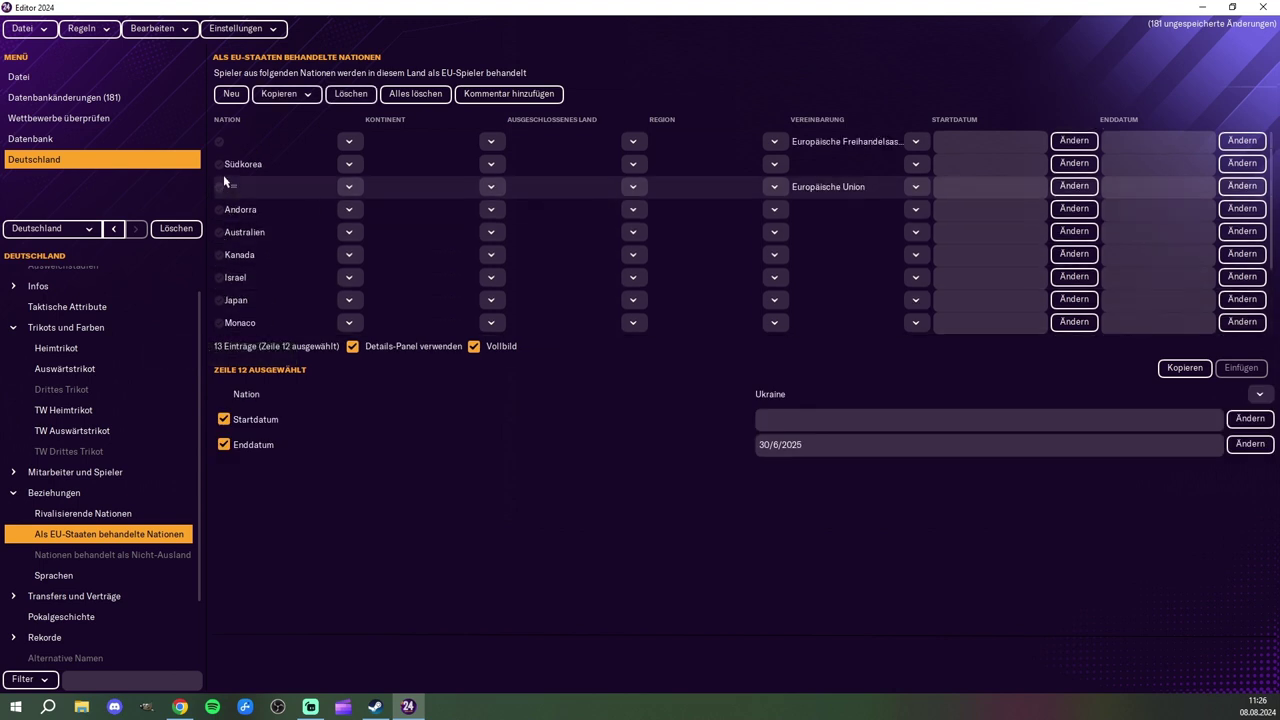
pyautogui.keyDown('shift'); pyautogui.click(220, 141); pyautogui.keyUp('shift')
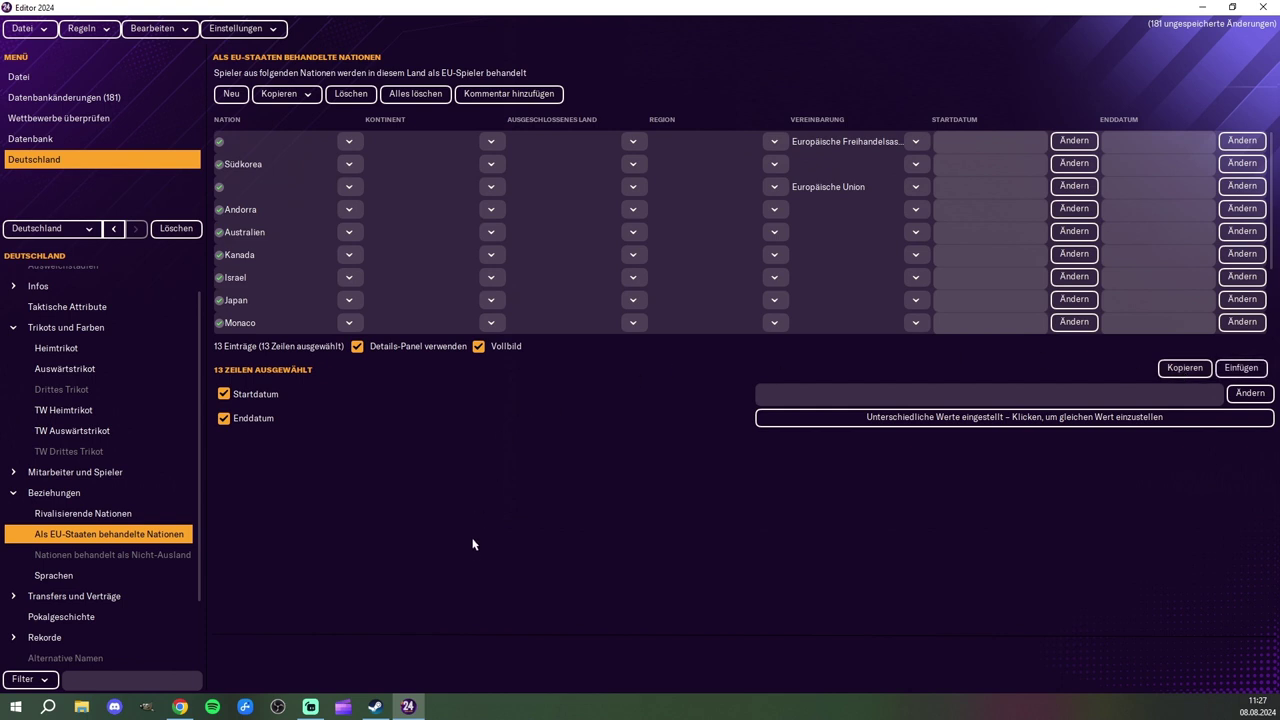
pyautogui.scroll(-2, 281, 272)
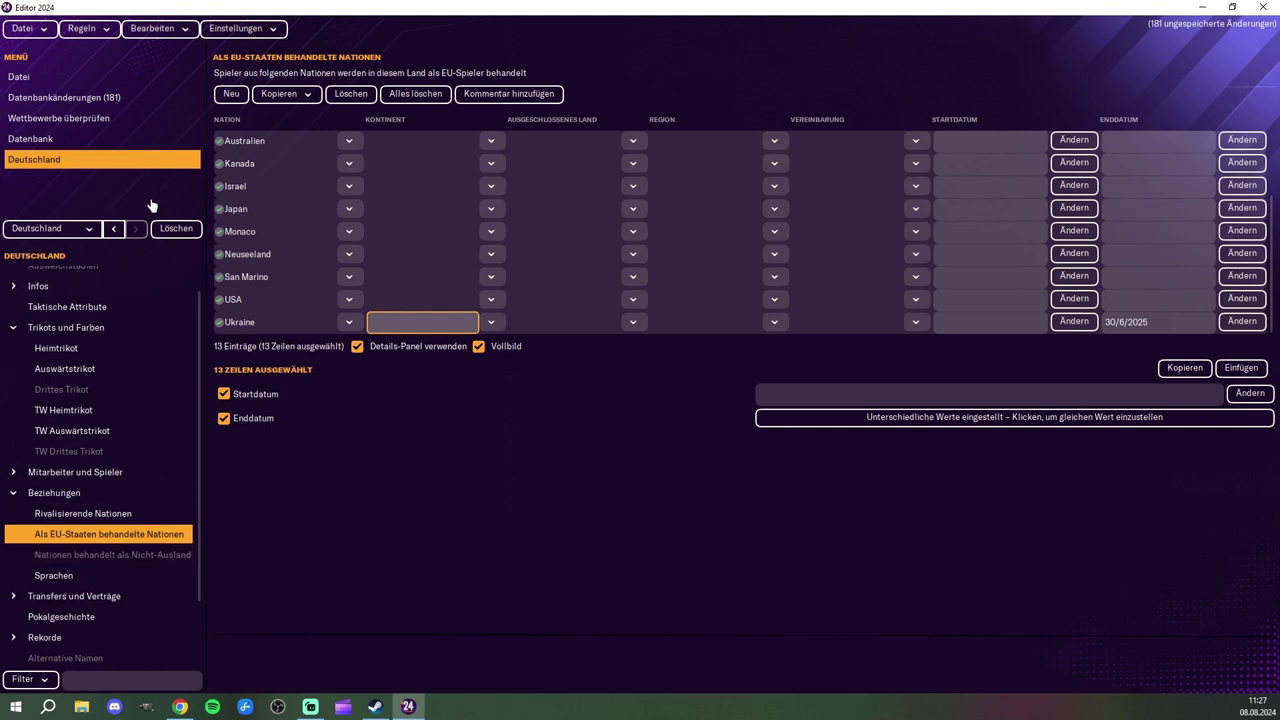
pyautogui.click(118, 229)
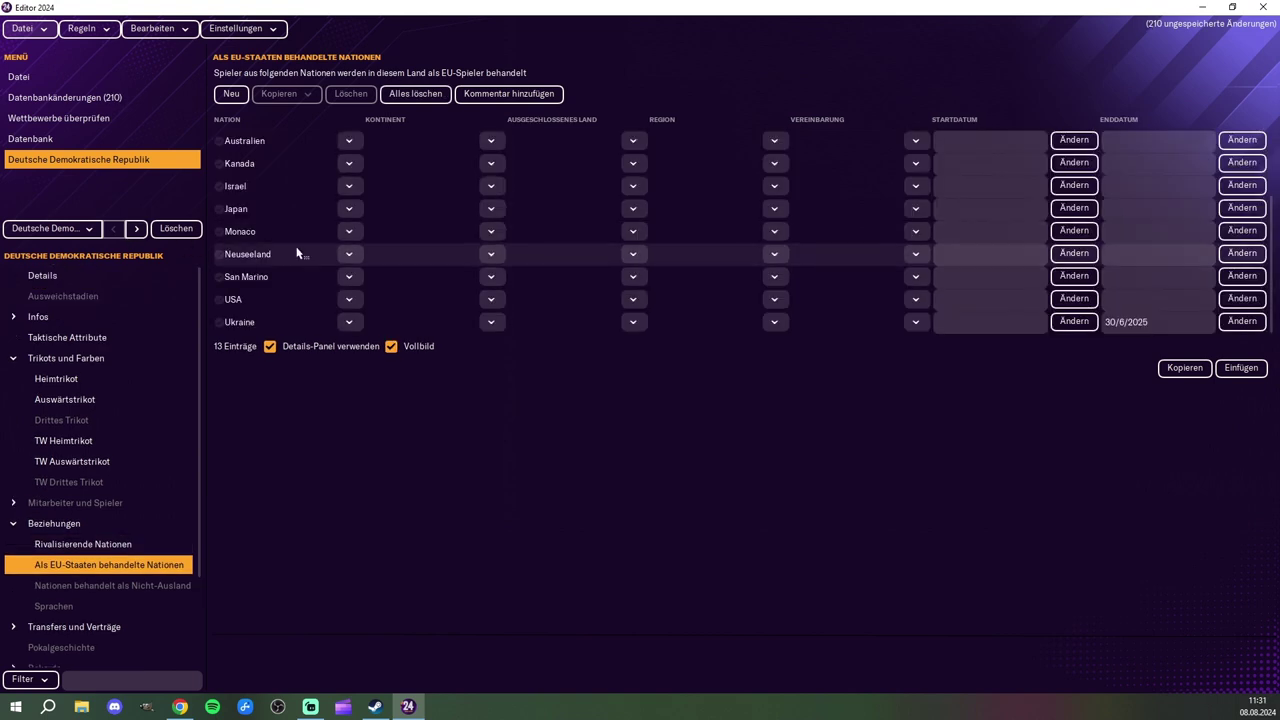
pyautogui.scroll(4, 303, 216)
pyautogui.scroll(-4, 303, 216)
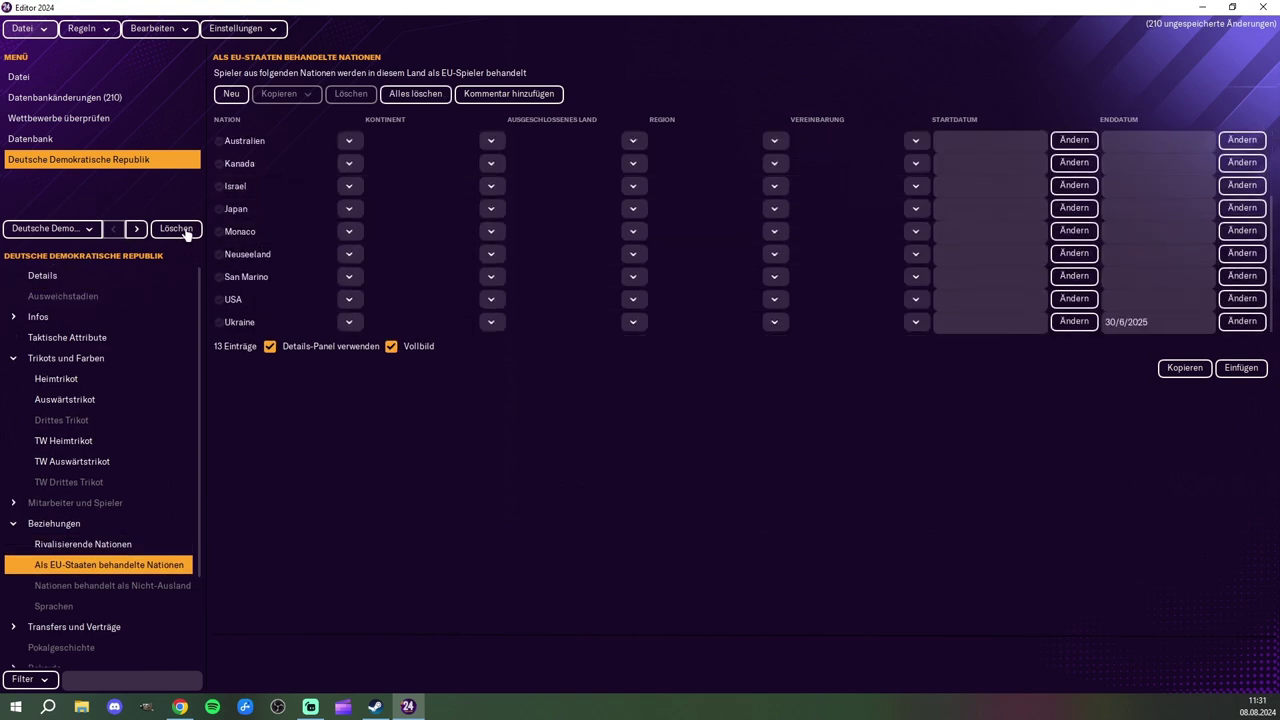
# Step: Check which languages and percentages Deutschland has under Sprachen, and return to the Deutsche Demokratische Republik's language list
pyautogui.click(133, 229)
pyautogui.scroll(-3, 126, 321)
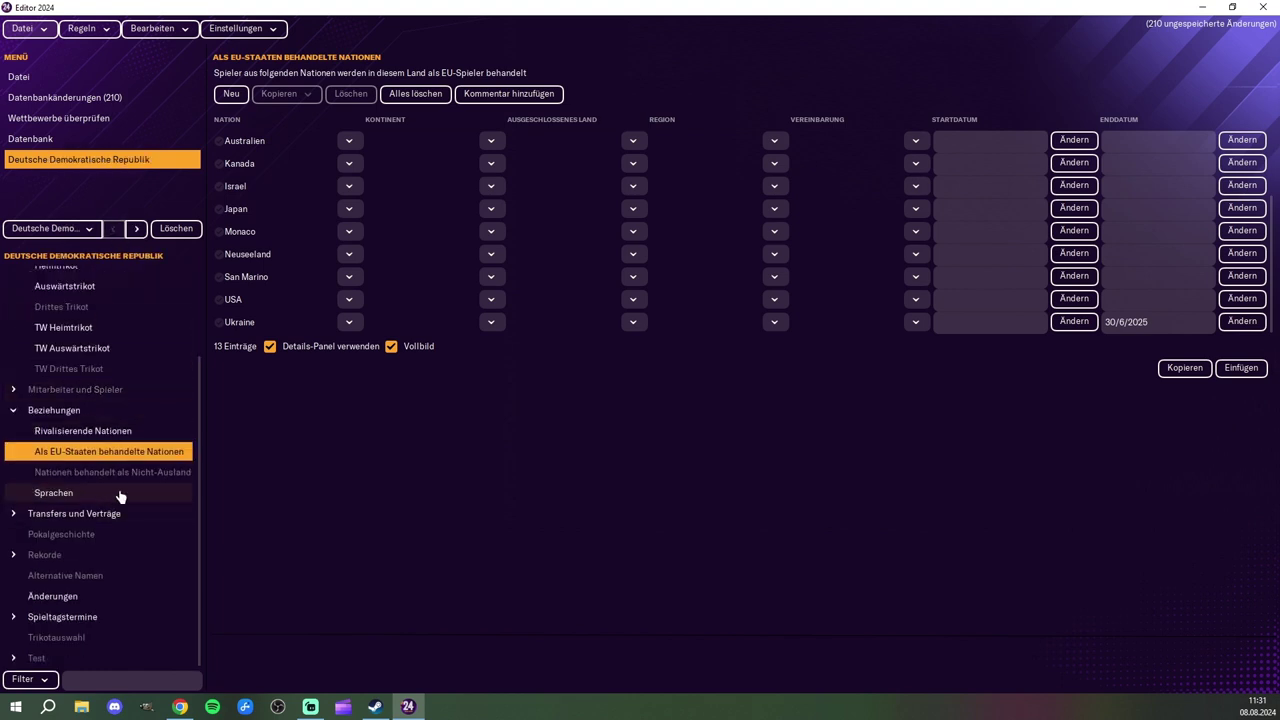
pyautogui.click(112, 492)
pyautogui.click(135, 229)
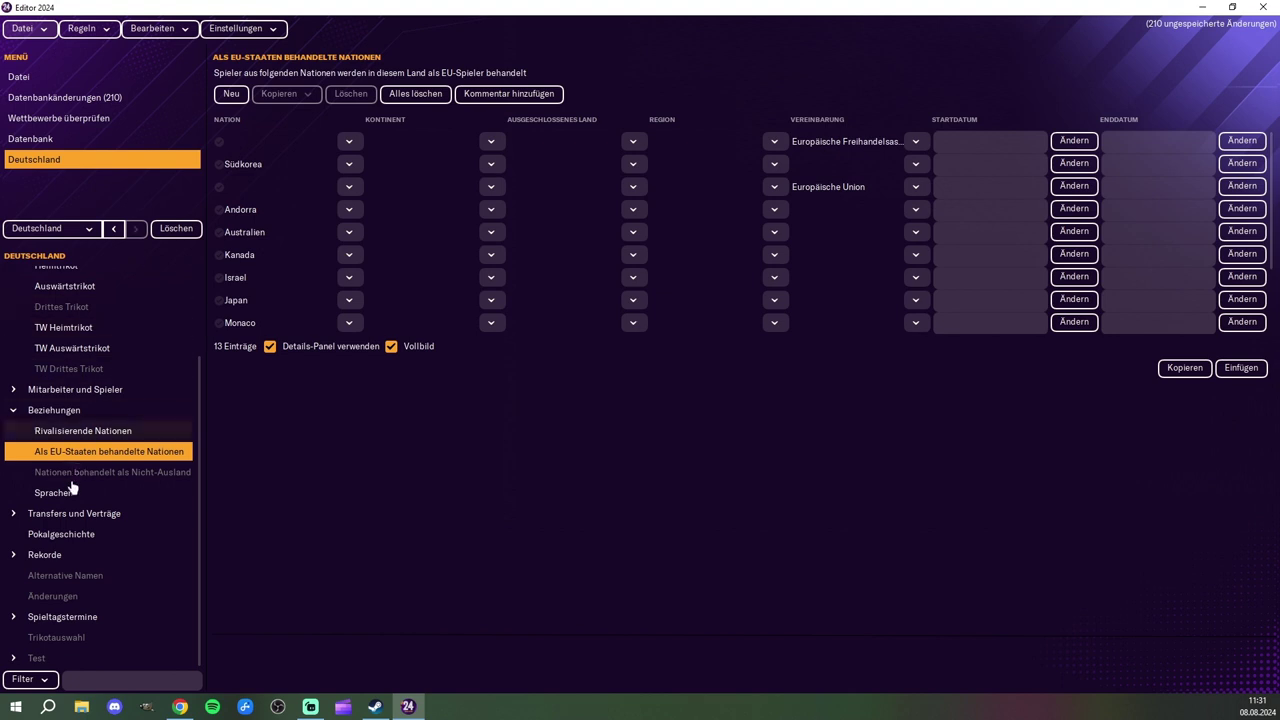
pyautogui.click(73, 493)
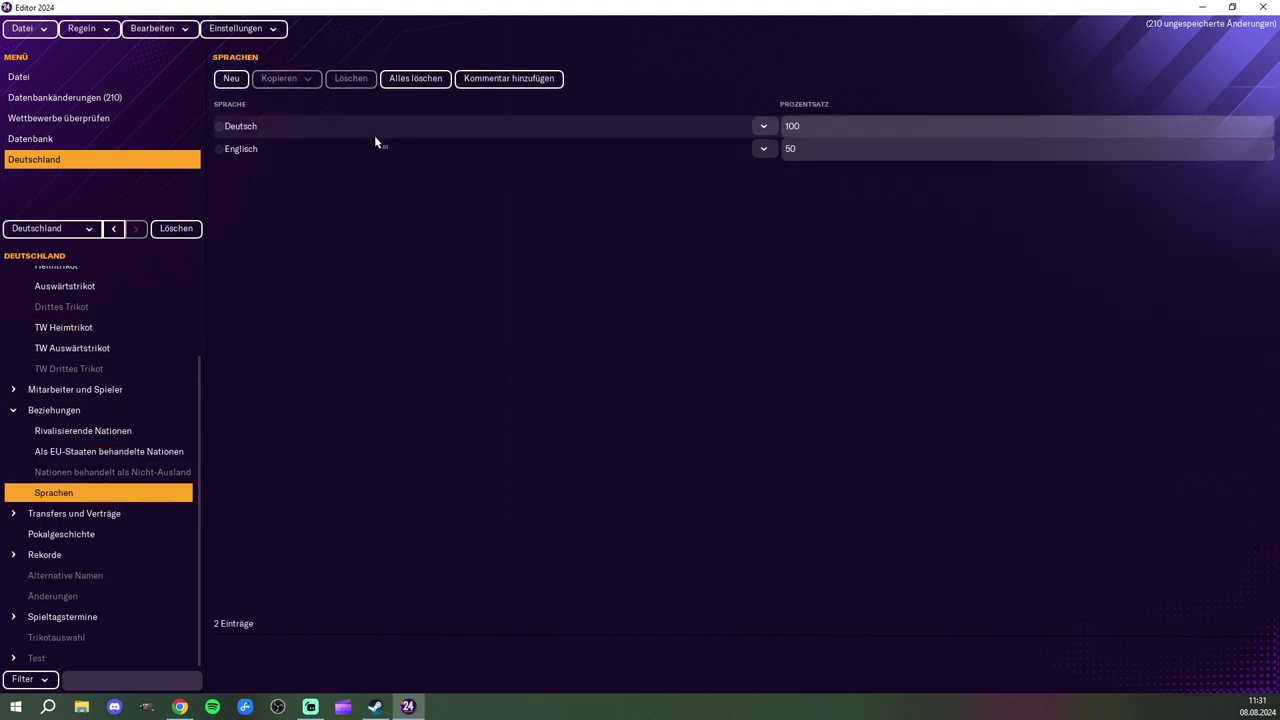
pyautogui.click(115, 229)
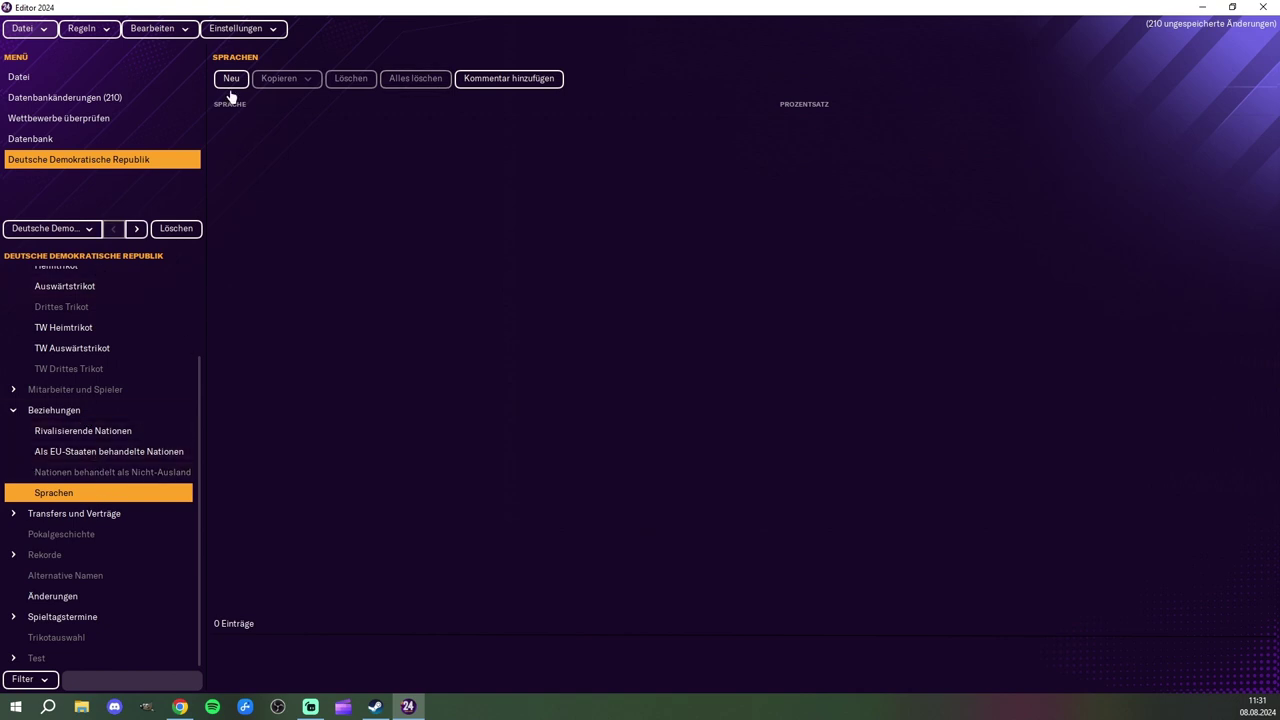
# Step: Add Deutsch with Prozentsatz 100 to the Deutsche Demokratische Republik's Sprachen
pyautogui.click(231, 79)
pyautogui.click(762, 127)
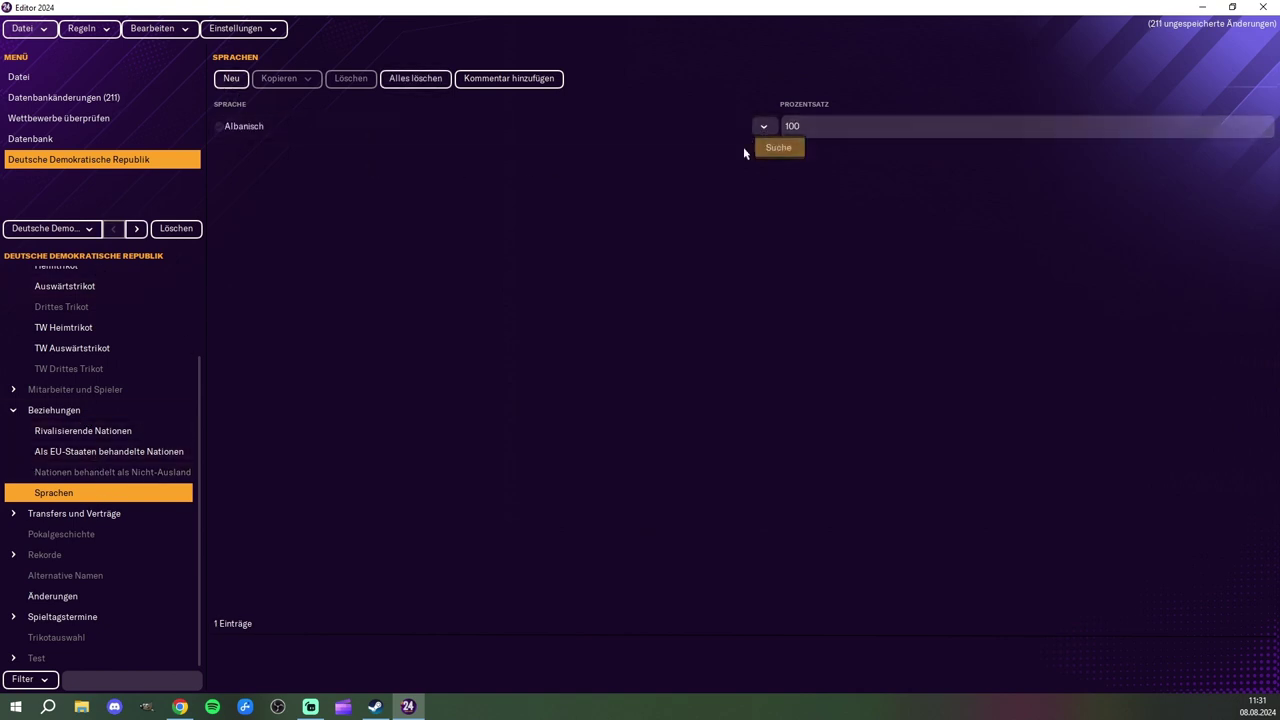
pyautogui.click(779, 147)
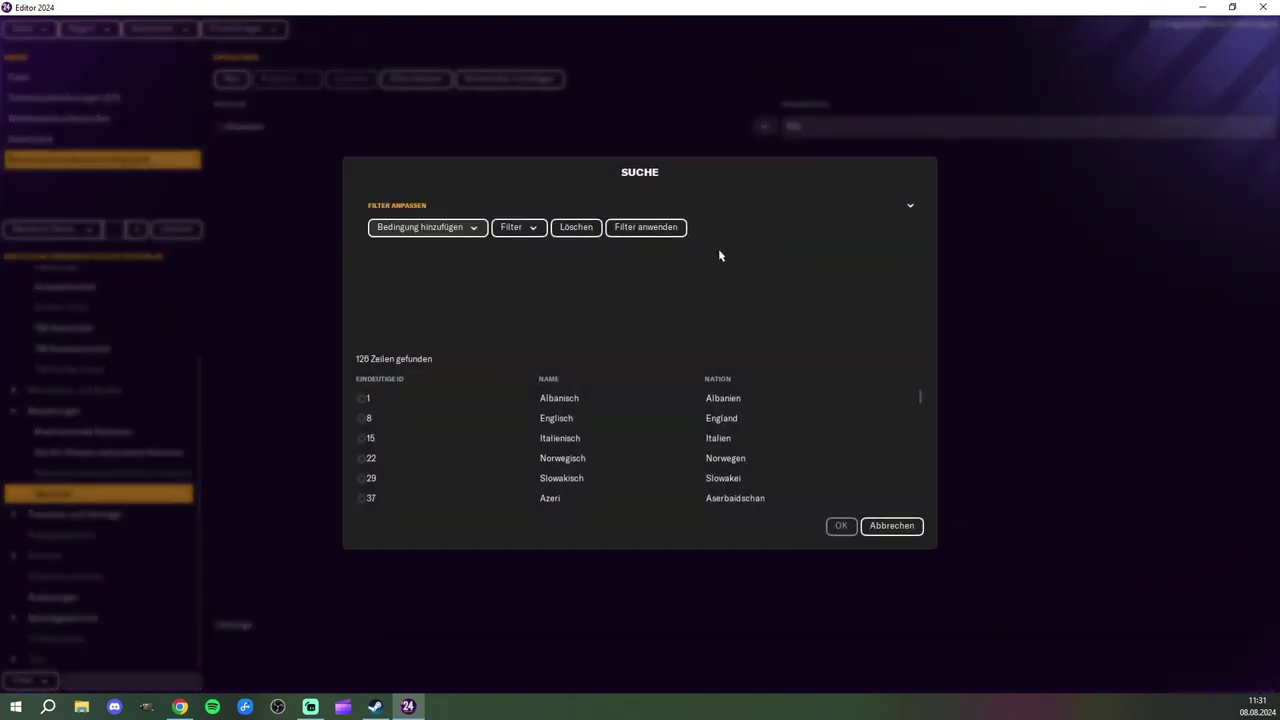
pyautogui.click(434, 232)
pyautogui.click(425, 266)
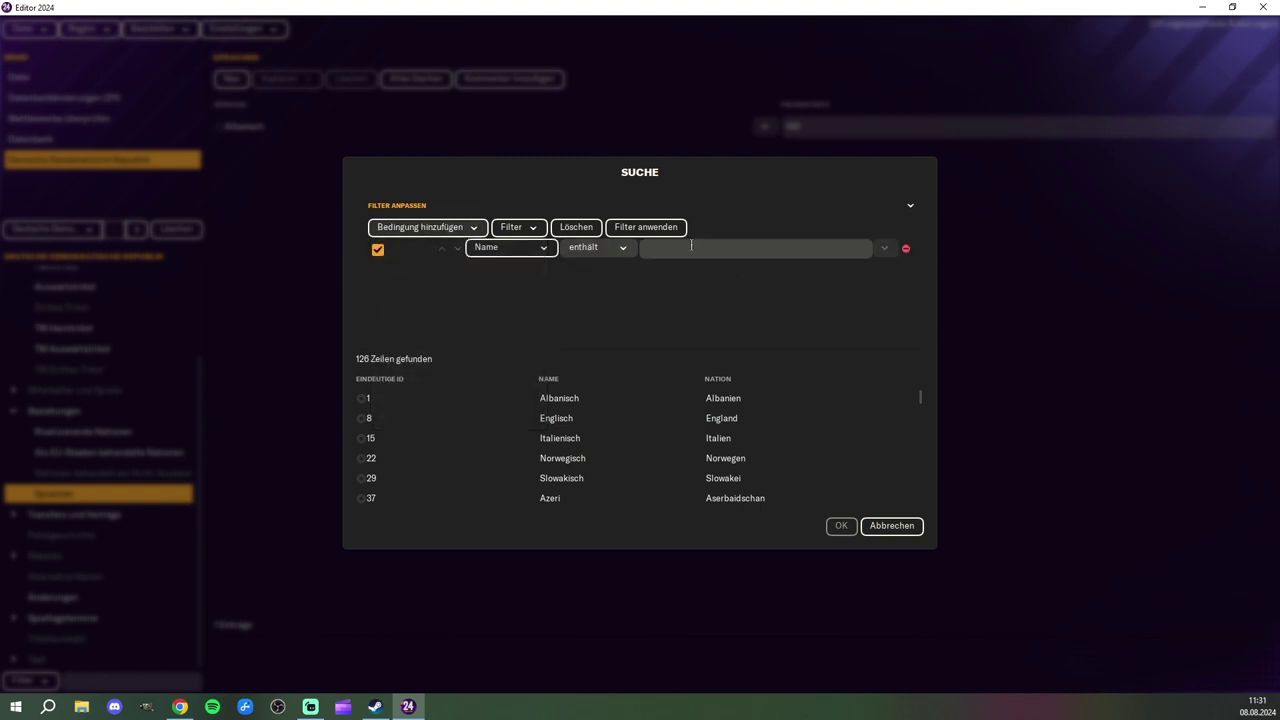
pyautogui.click(691, 246)
pyautogui.write('Deutsch')
pyautogui.press('Return')
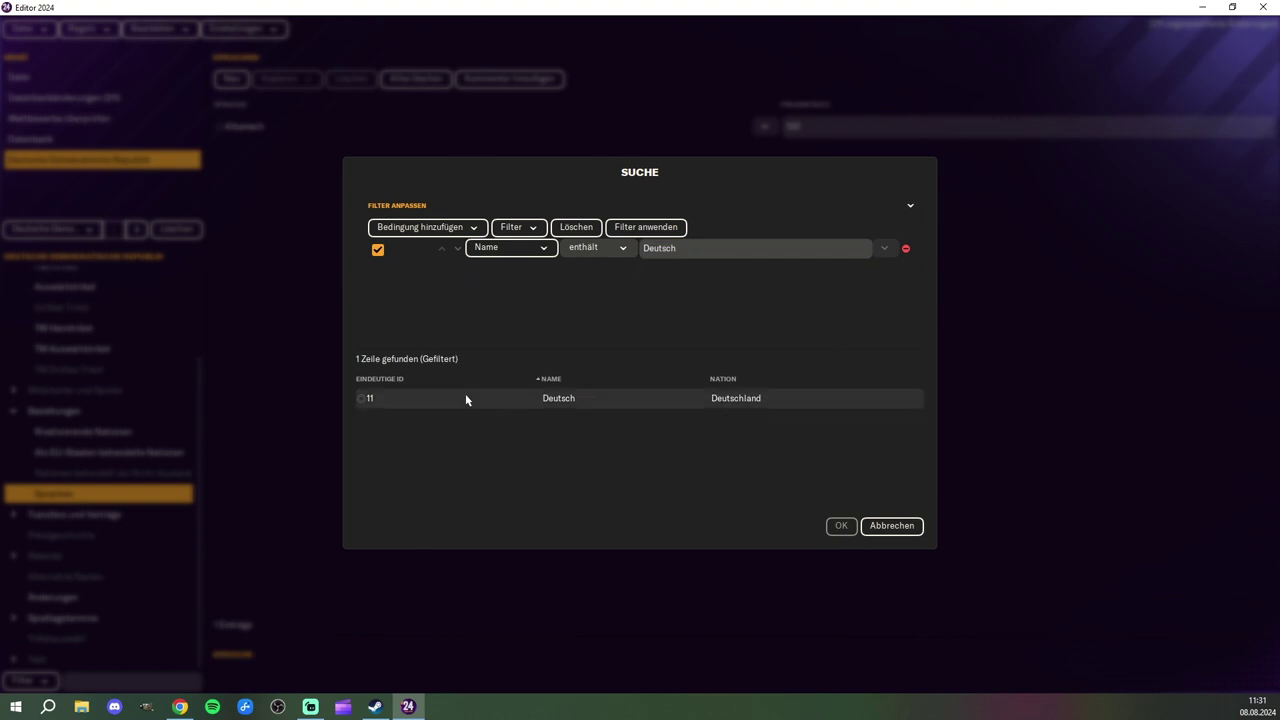
pyautogui.doubleClick(465, 393)
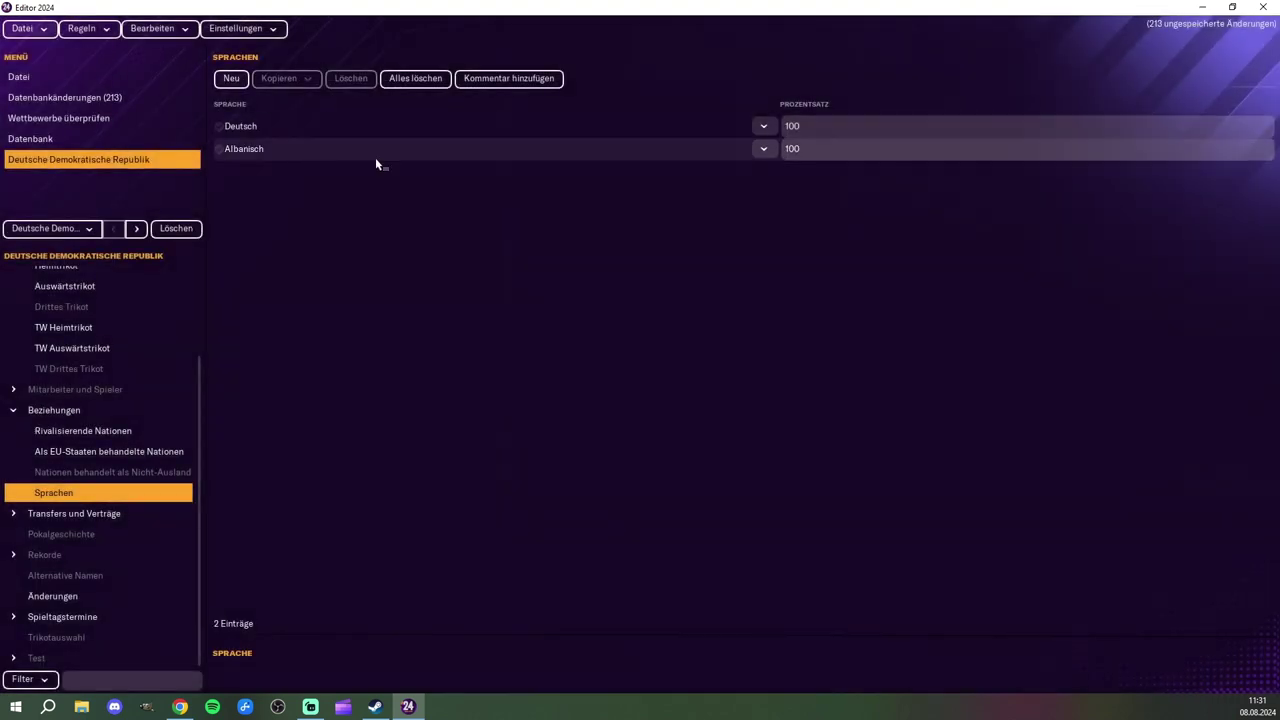
# Step: Change the Albanisch language entry to Englisch and set its Prozentsatz to 50
pyautogui.click(763, 150)
pyautogui.click(780, 170)
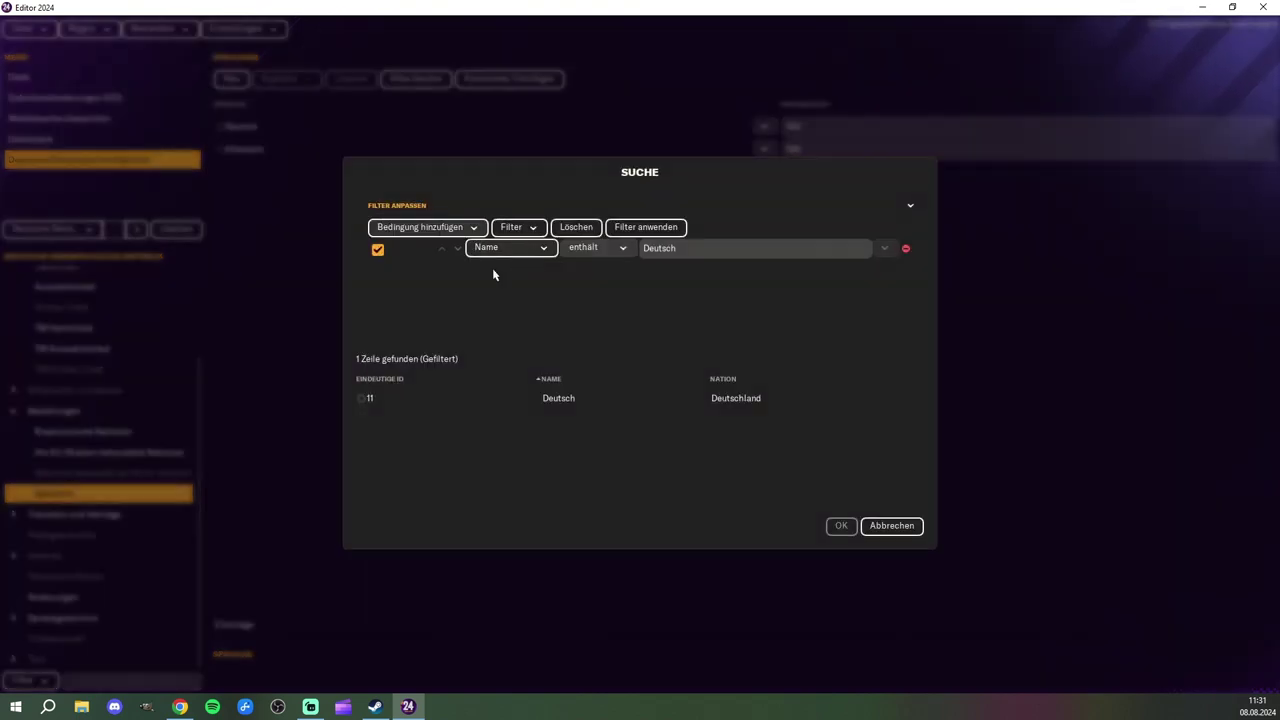
pyautogui.moveTo(710, 250); pyautogui.dragTo(567, 253)
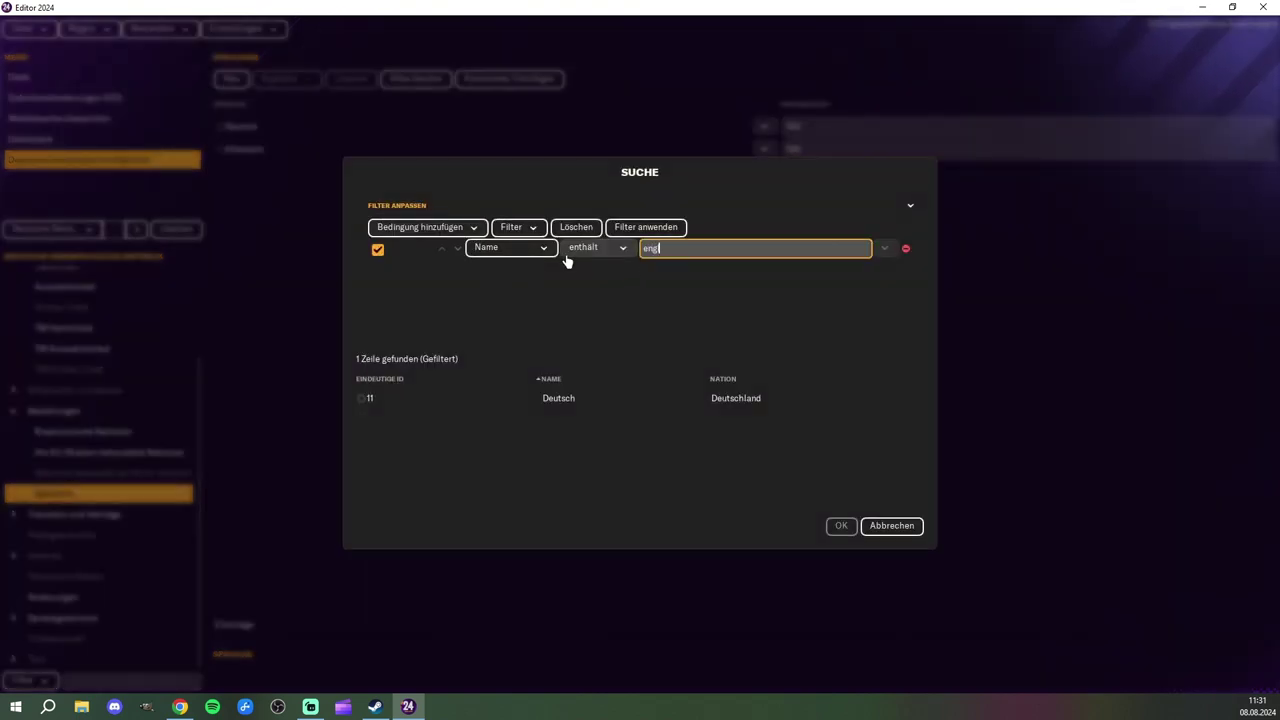
pyautogui.click(666, 279)
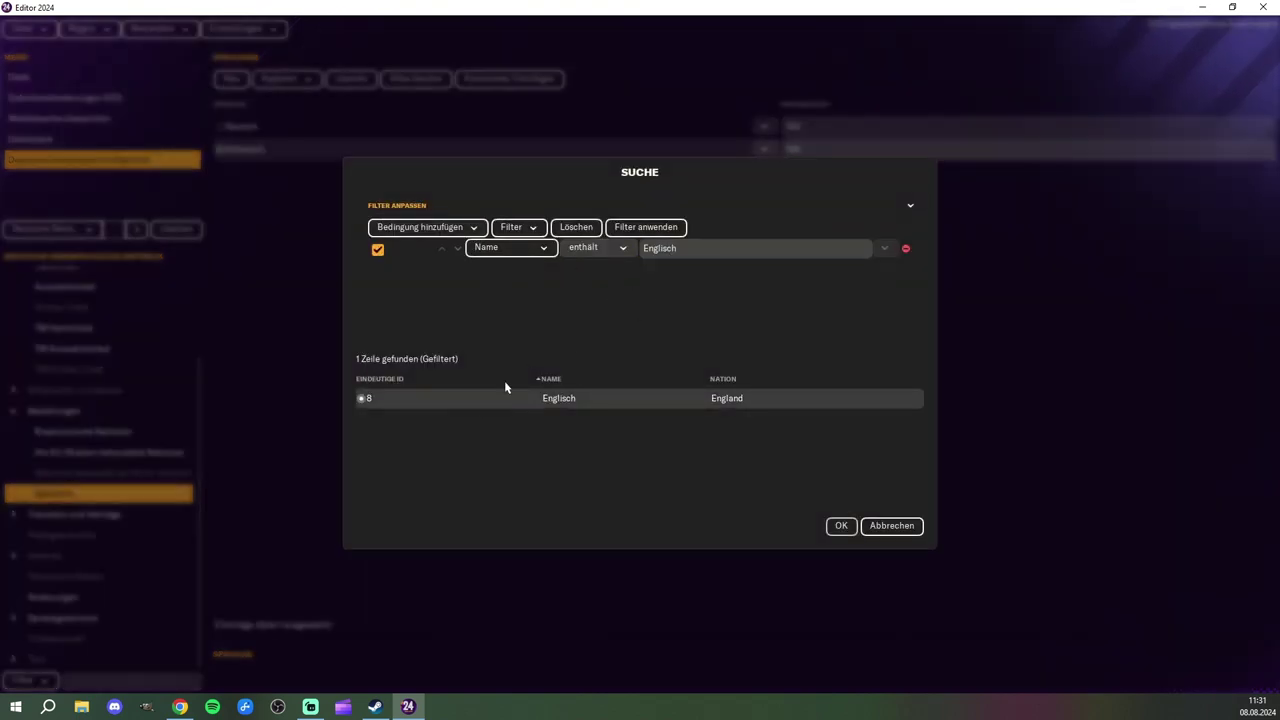
pyautogui.doubleClick(479, 403)
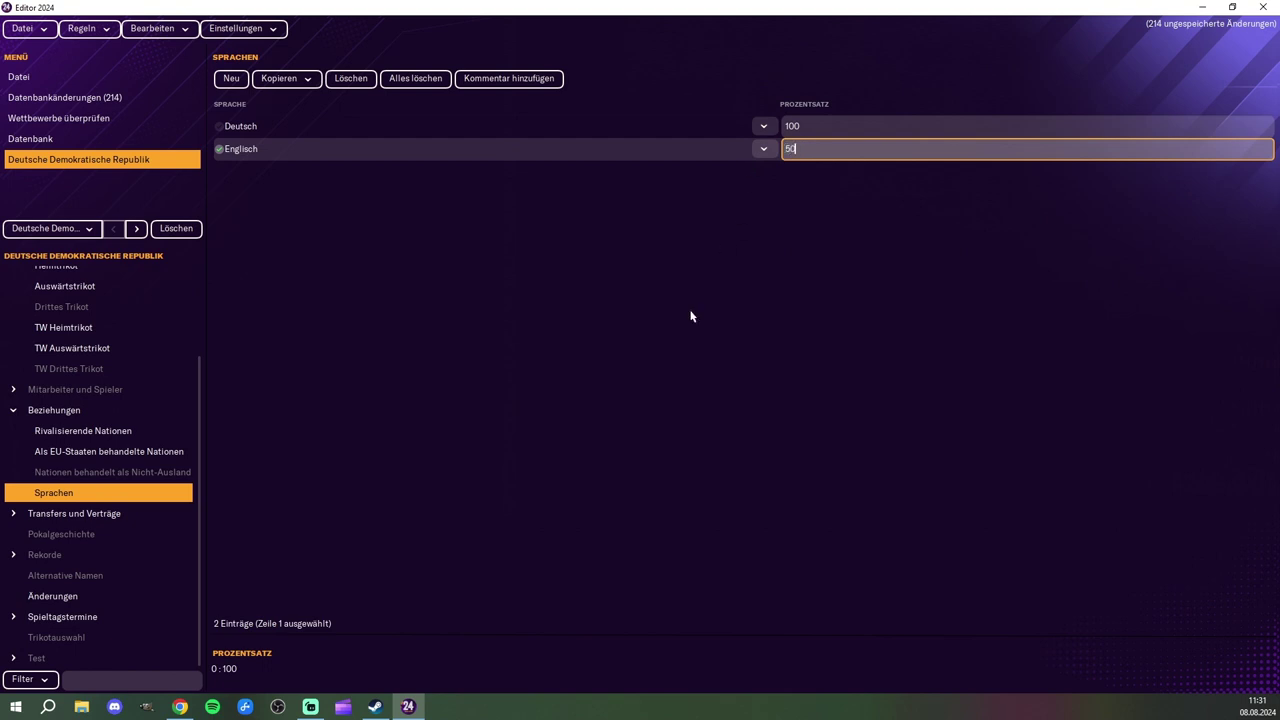
pyautogui.press('Return')
# Step: Compare the Transfervorlieben: Nation entries of Deutschland and the Deutsche Demokratische Republik
pyautogui.click(136, 229)
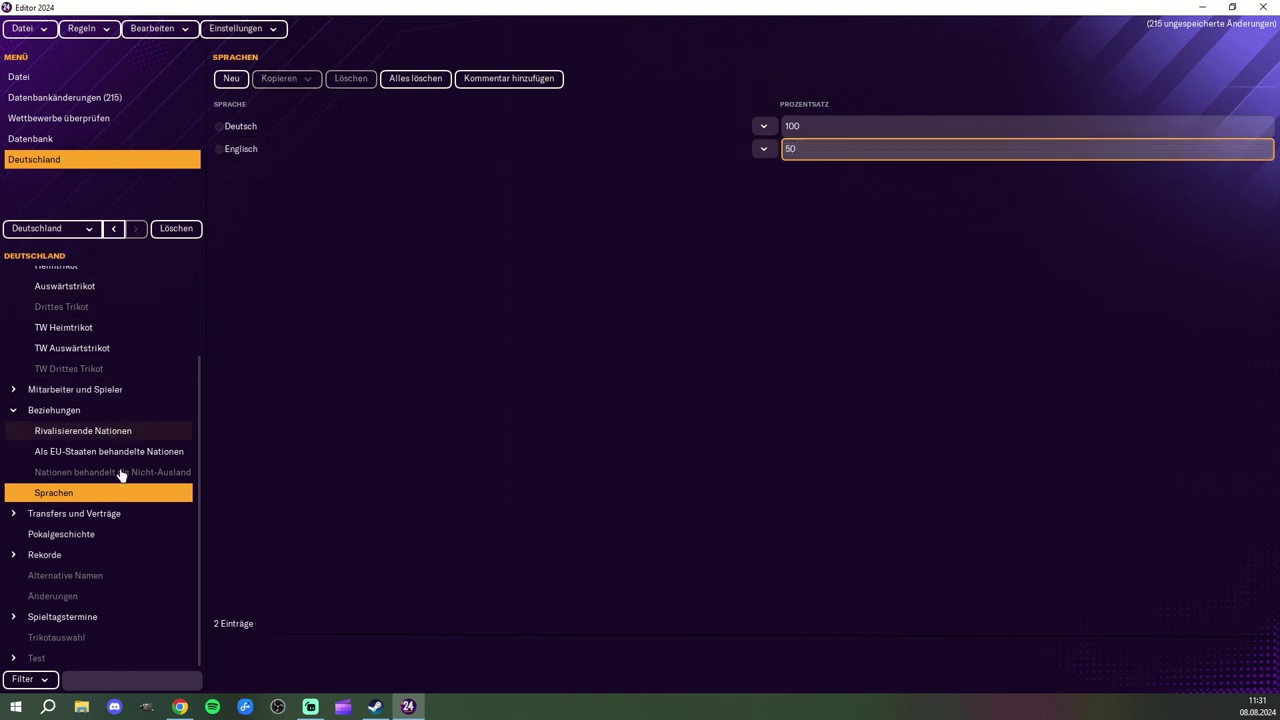
pyautogui.click(103, 515)
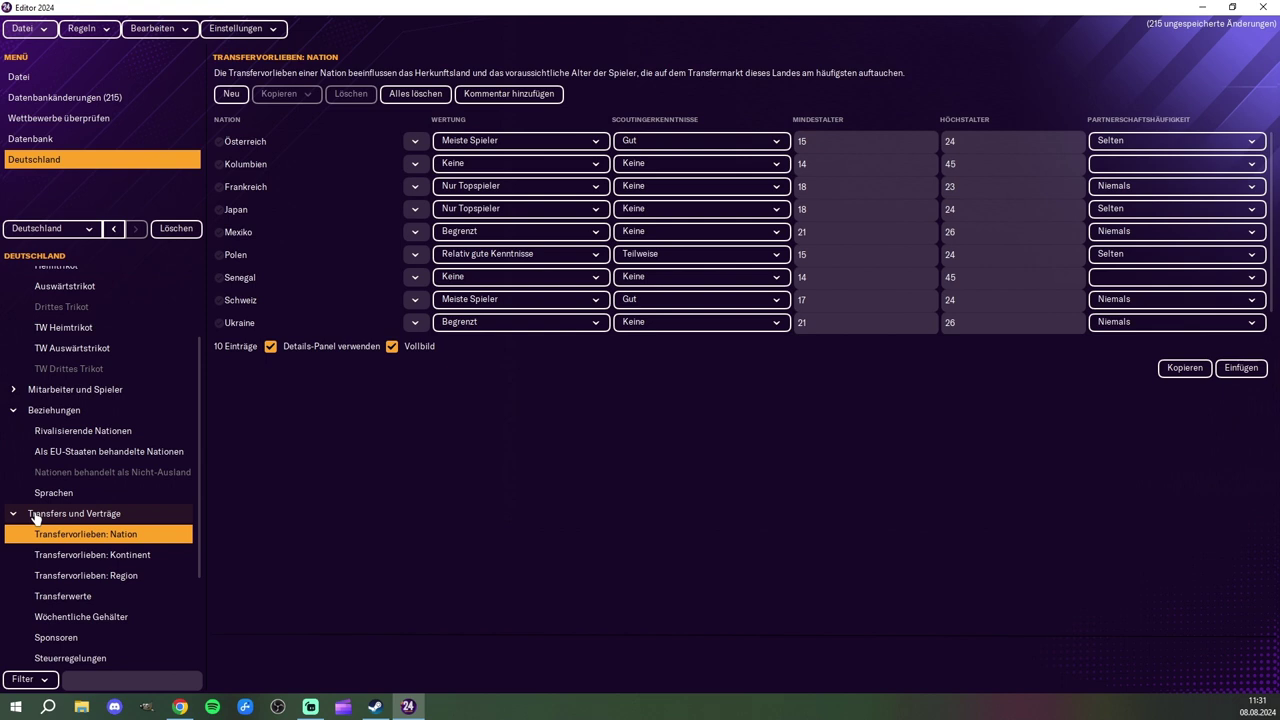
pyautogui.scroll(-3, 163, 523)
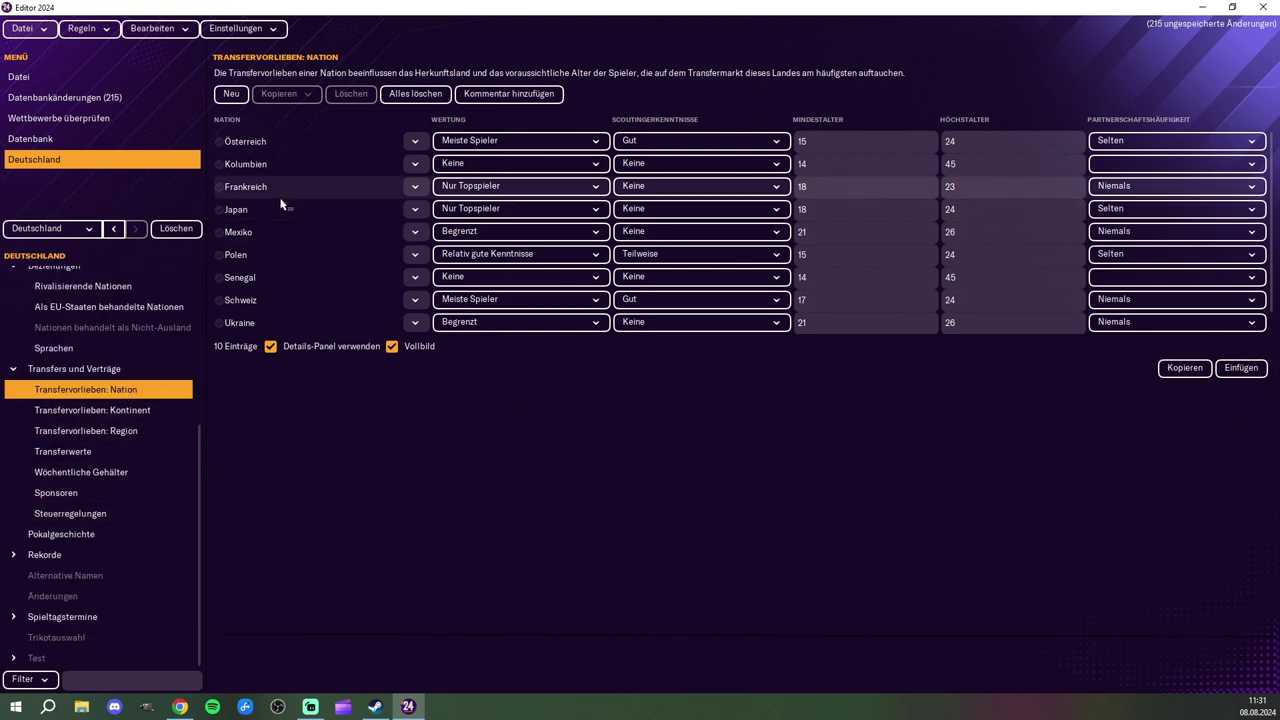
pyautogui.scroll(-1, 314, 291)
pyautogui.scroll(1, 314, 291)
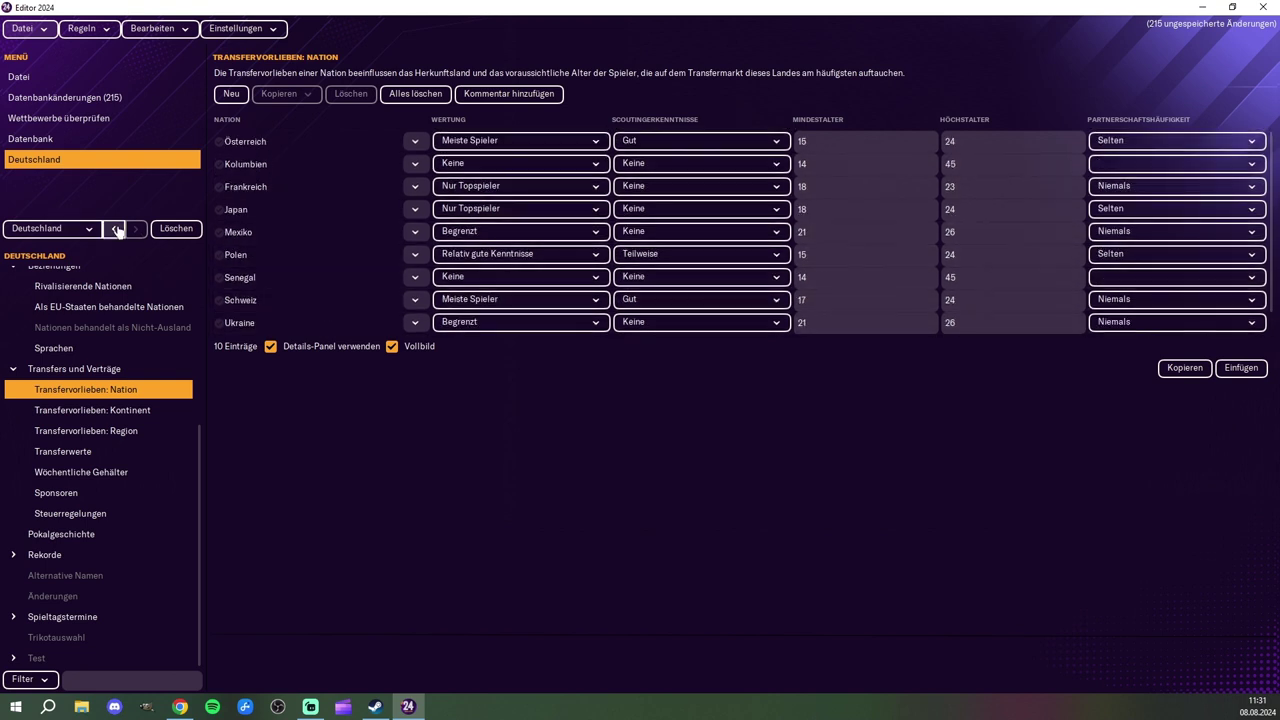
pyautogui.click(118, 230)
pyautogui.click(85, 390)
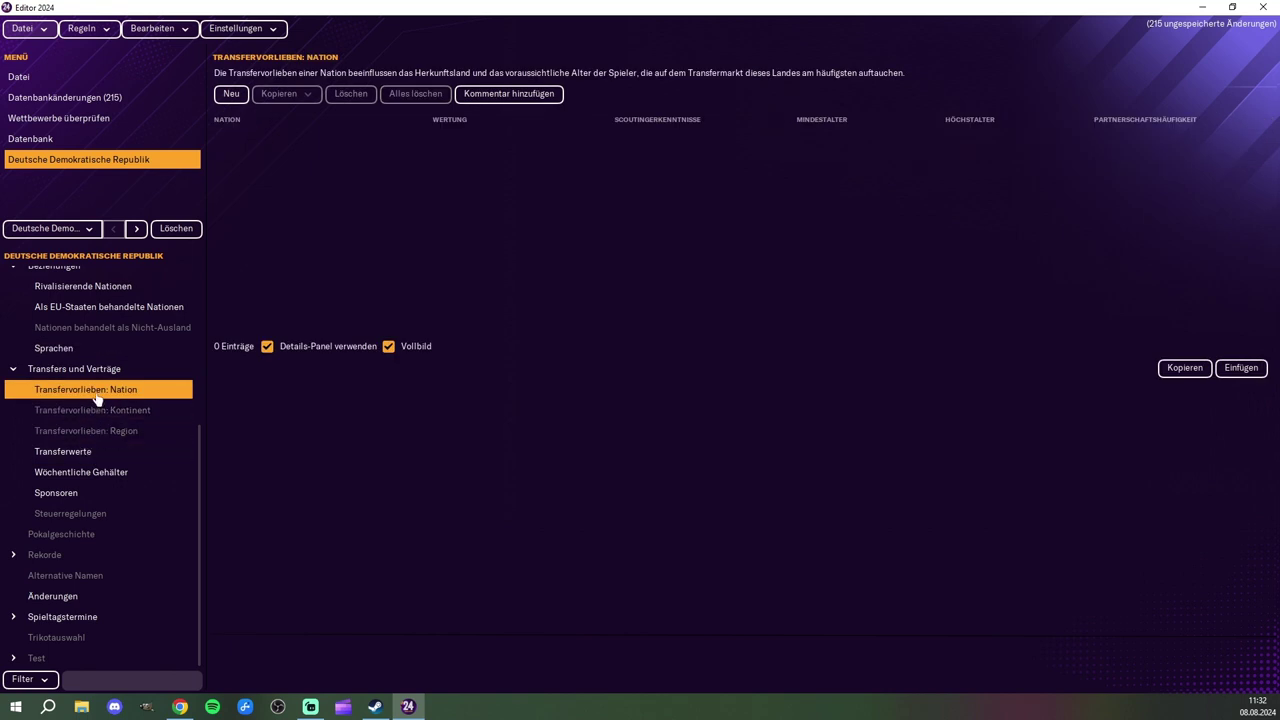
pyautogui.click(137, 231)
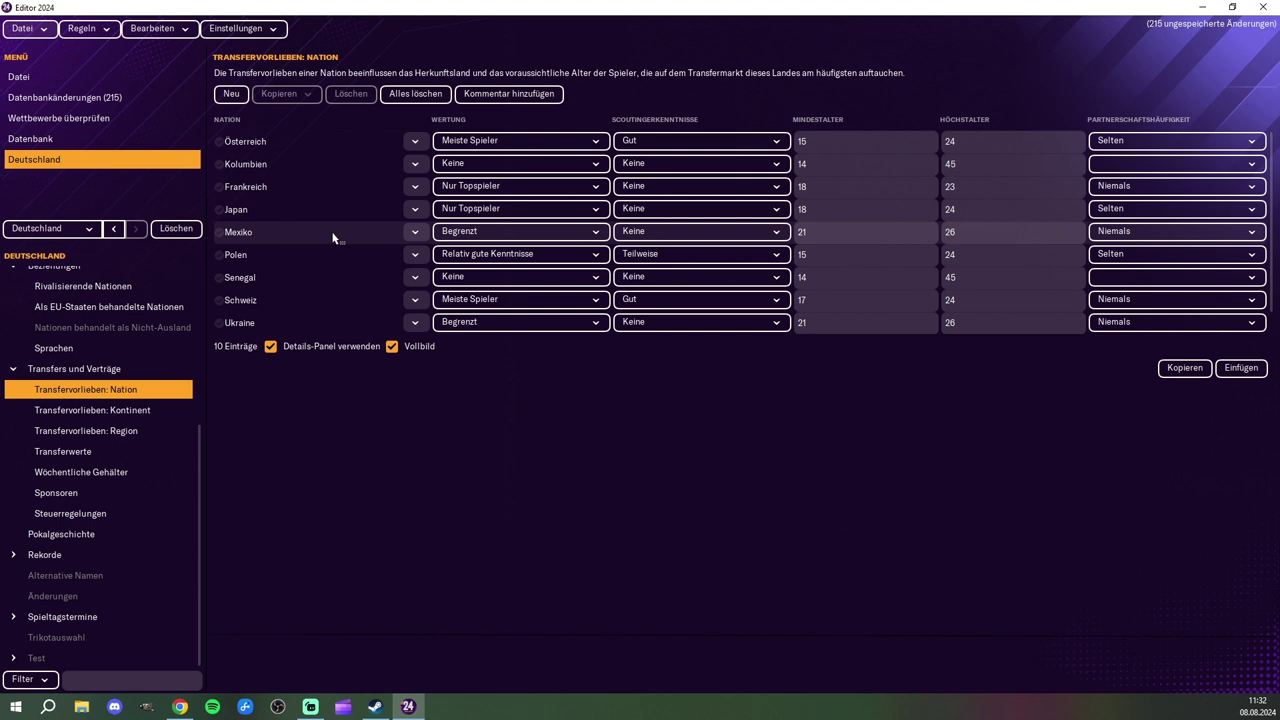
pyautogui.scroll(-1, 333, 237)
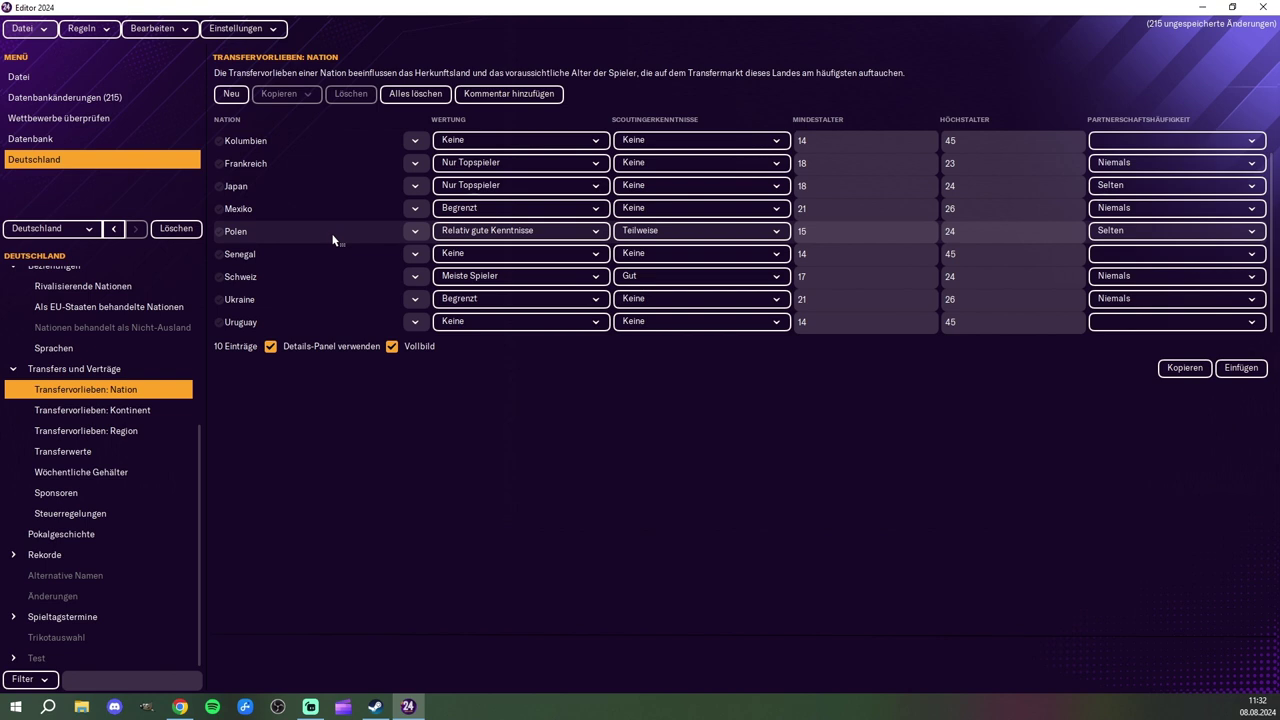
pyautogui.scroll(1, 333, 239)
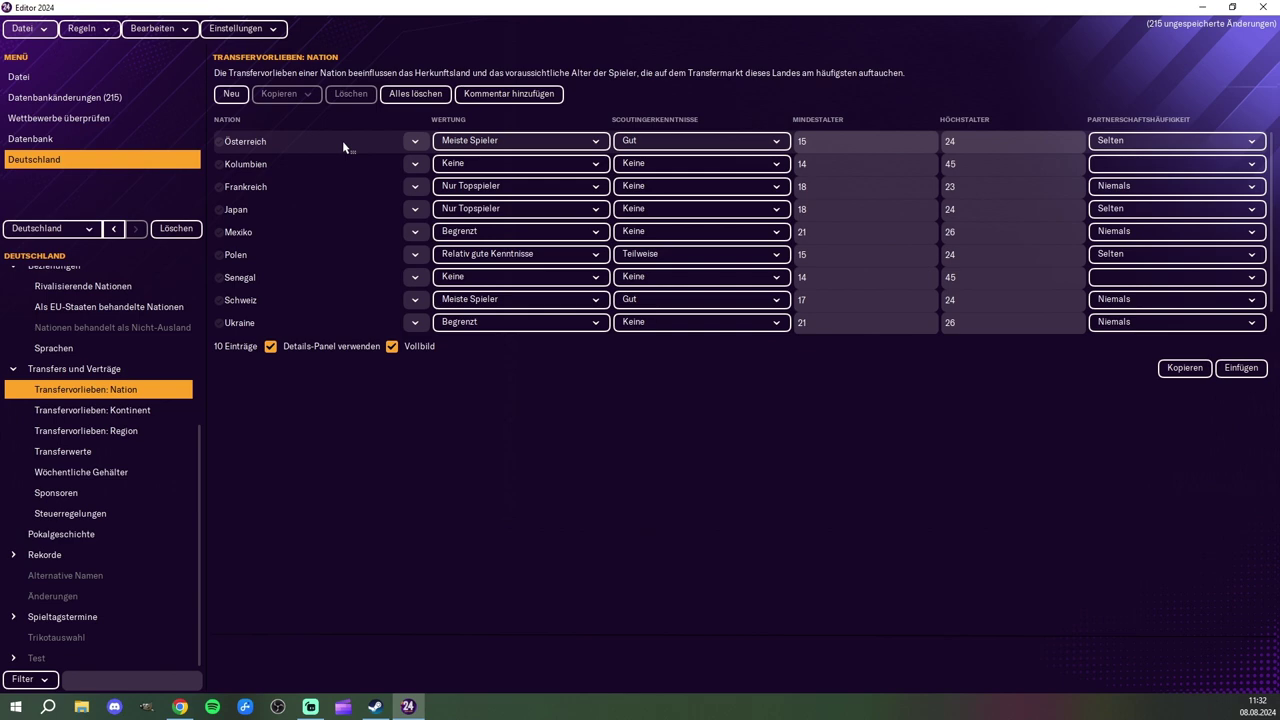
# Step: Select and copy all of Deutschland's Transfervorlieben: Nation entries from Österreich to Uruguay
pyautogui.click(221, 145)
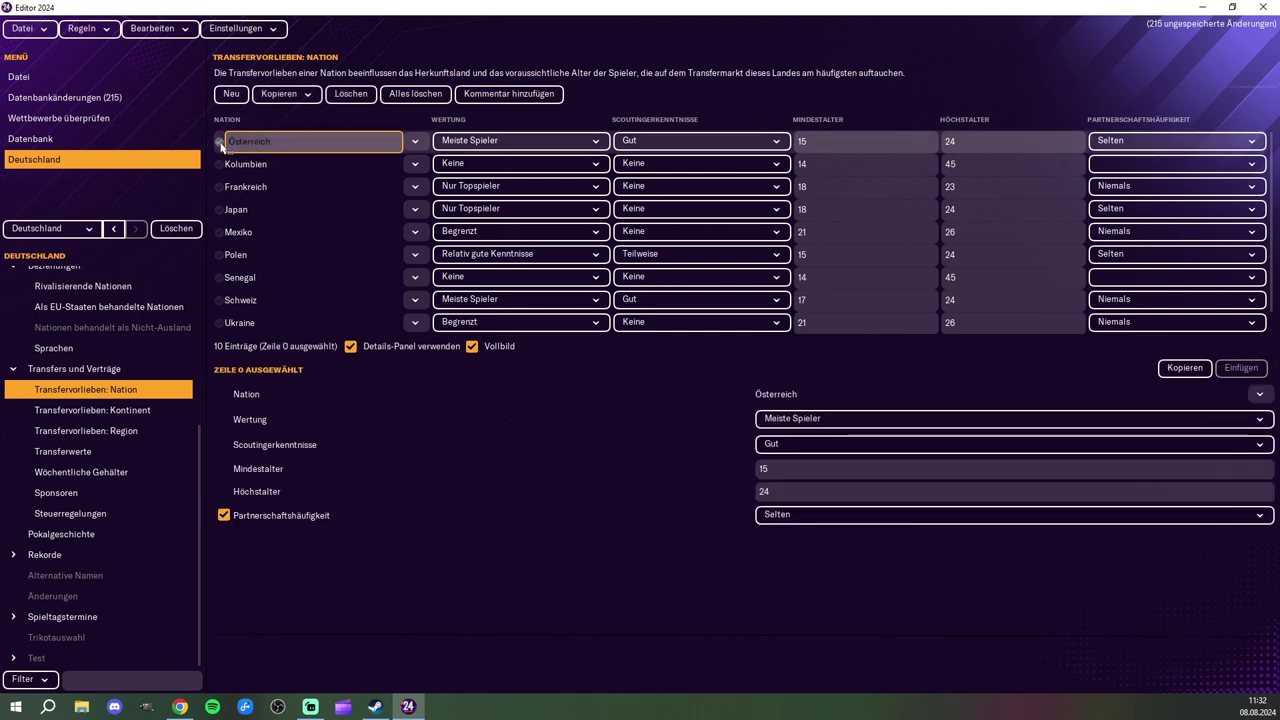
pyautogui.scroll(-1, 219, 284)
pyautogui.keyDown('shift'); pyautogui.click(219, 322); pyautogui.keyUp('shift')
pyautogui.click(1178, 371)
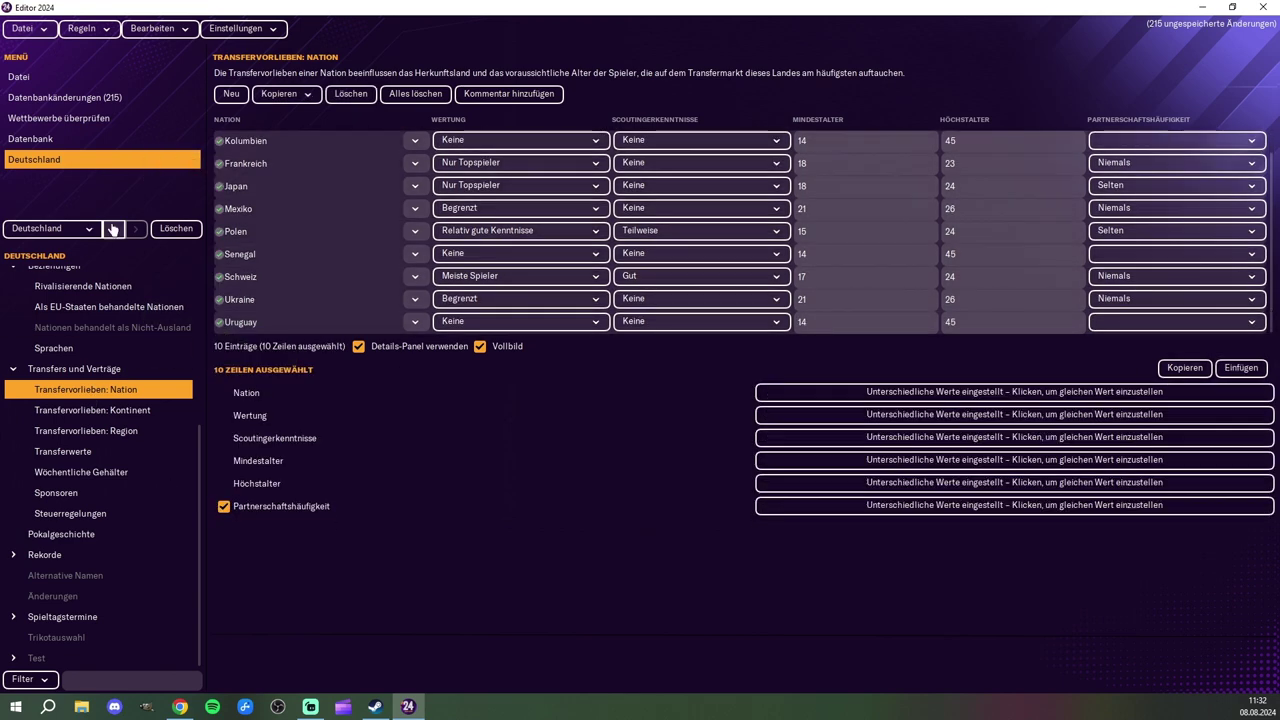
# Step: Add Österreich to the Deutsche Demokratische Republik's Transfervorlieben: Nation, using Deutschland's entry as reference
pyautogui.click(111, 229)
pyautogui.click(232, 96)
pyautogui.click(415, 141)
pyautogui.click(352, 224)
pyautogui.click(136, 229)
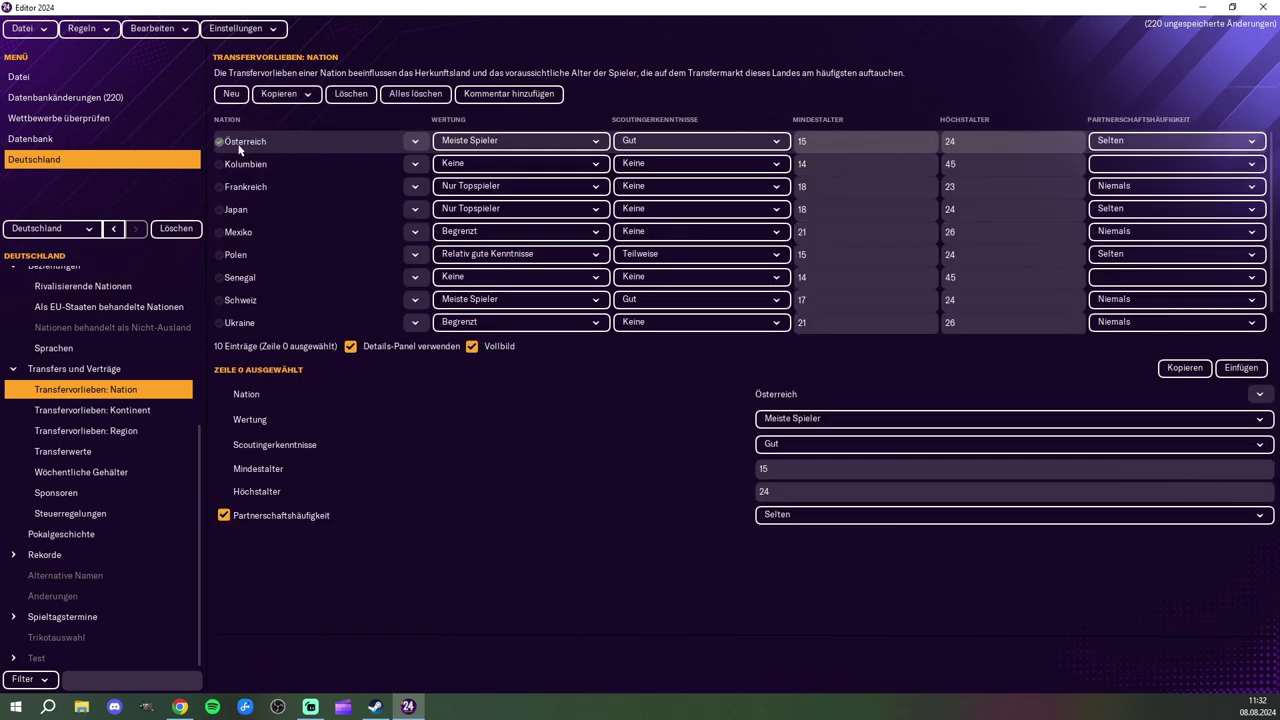
pyautogui.click(219, 187)
pyautogui.click(219, 141)
pyautogui.click(113, 229)
pyautogui.click(415, 141)
pyautogui.click(328, 288)
pyautogui.click(136, 230)
pyautogui.click(113, 230)
# Step: Set Österreich's Mindestalter to 15 and Höchstalter to 24, checking against Deutschland's entry
pyautogui.click(911, 144)
pyautogui.write('15')
pyautogui.press('Tab')
pyautogui.write('24')
pyautogui.click(136, 230)
pyautogui.click(113, 230)
pyautogui.click(136, 229)
pyautogui.click(114, 230)
# Step: Add a second Transfervorlieben: Nation entry and assign Kolumbien as its Nation
pyautogui.click(231, 94)
pyautogui.click(415, 164)
pyautogui.click(345, 166)
pyautogui.click(136, 229)
pyautogui.click(114, 230)
pyautogui.click(415, 164)
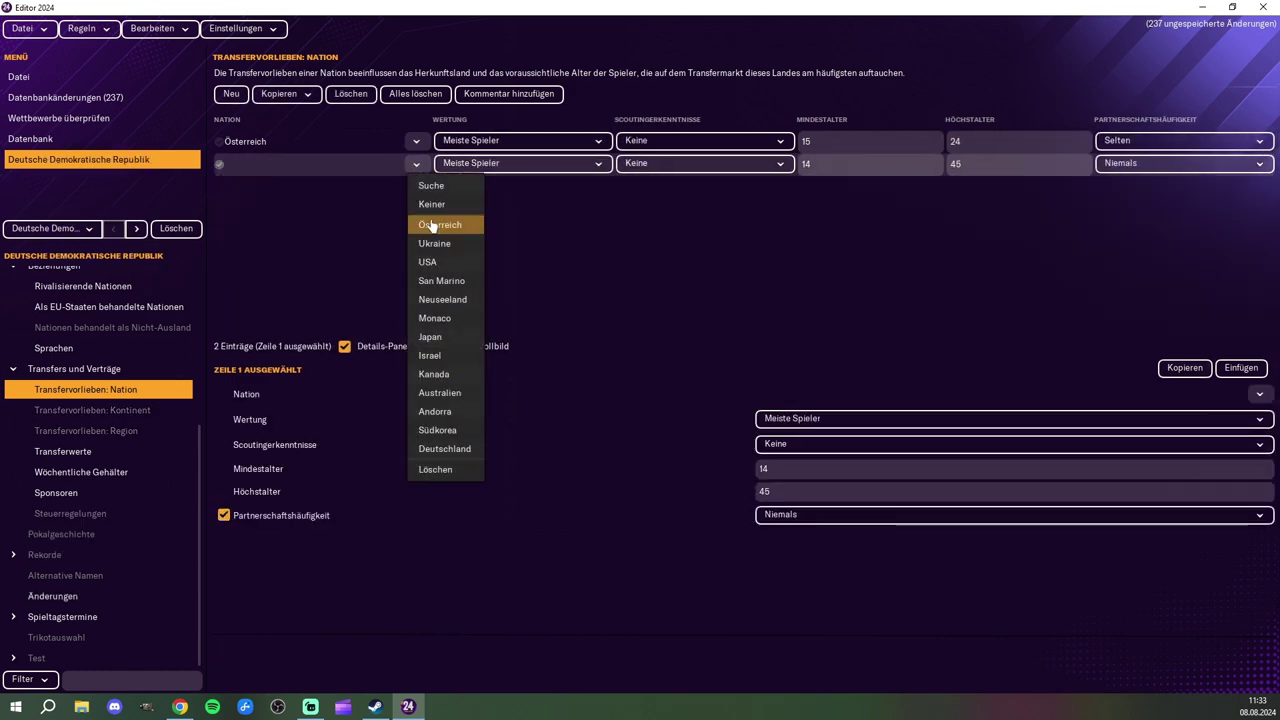
pyautogui.click(437, 187)
pyautogui.click(412, 228)
pyautogui.click(745, 250)
pyautogui.write('kolumb')
pyautogui.click(670, 276)
pyautogui.click(841, 525)
# Step: Set Kolumbien's Wertung to Keine and disable its Partnerschaftshäufigkeit
pyautogui.click(598, 165)
pyautogui.click(606, 185)
pyautogui.click(831, 164)
pyautogui.click(1123, 166)
pyautogui.click(1133, 203)
pyautogui.click(224, 515)
# Step: Add a third Transfervorlieben: Nation entry and assign Frankreich as its Nation
pyautogui.hotkey('ctrl', 'n')
pyautogui.click(416, 186)
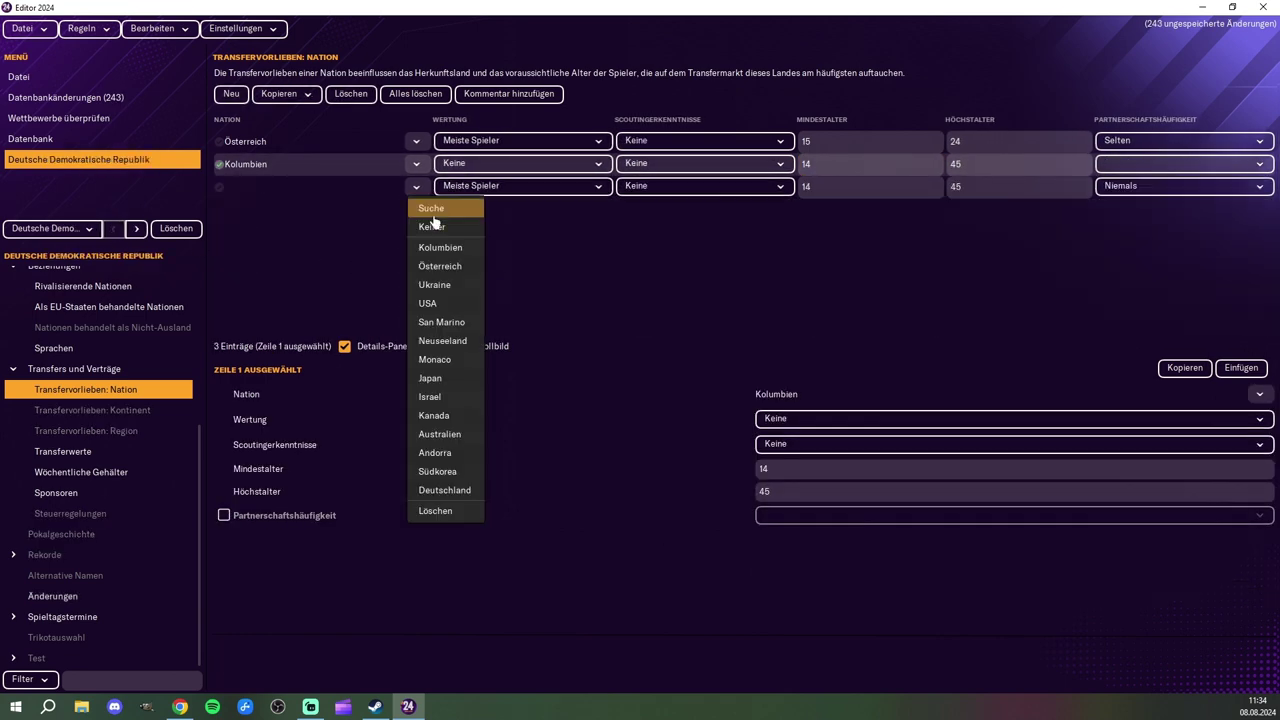
pyautogui.click(436, 209)
pyautogui.write('Frankreich')
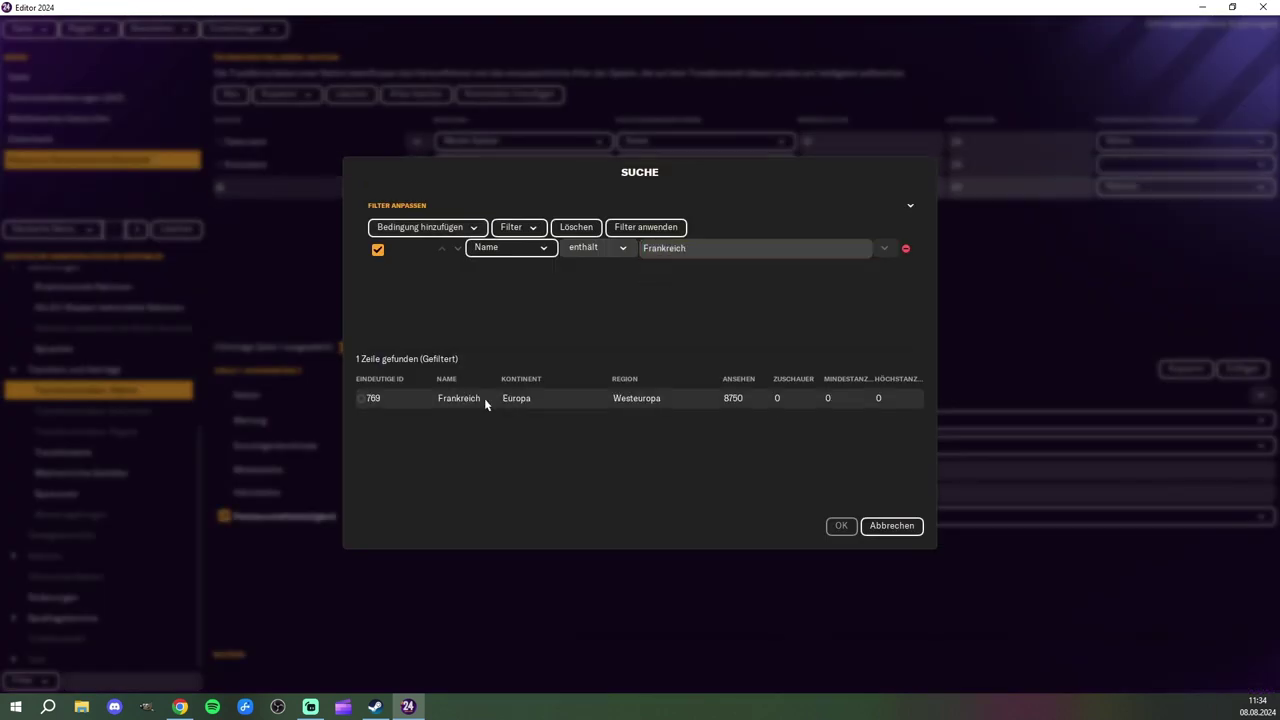
pyautogui.click(837, 526)
# Step: Set the last entry's Wertung to Nur Topspieler, Mindestalter to 18, Höchstalter to 23 and Partnerschaftshäufigkeit to Niemals
pyautogui.click(600, 186)
pyautogui.click(470, 231)
pyautogui.click(868, 187)
pyautogui.write('18')
pyautogui.press('Tab')
pyautogui.write('23')
pyautogui.click(1140, 187)
pyautogui.click(1137, 229)
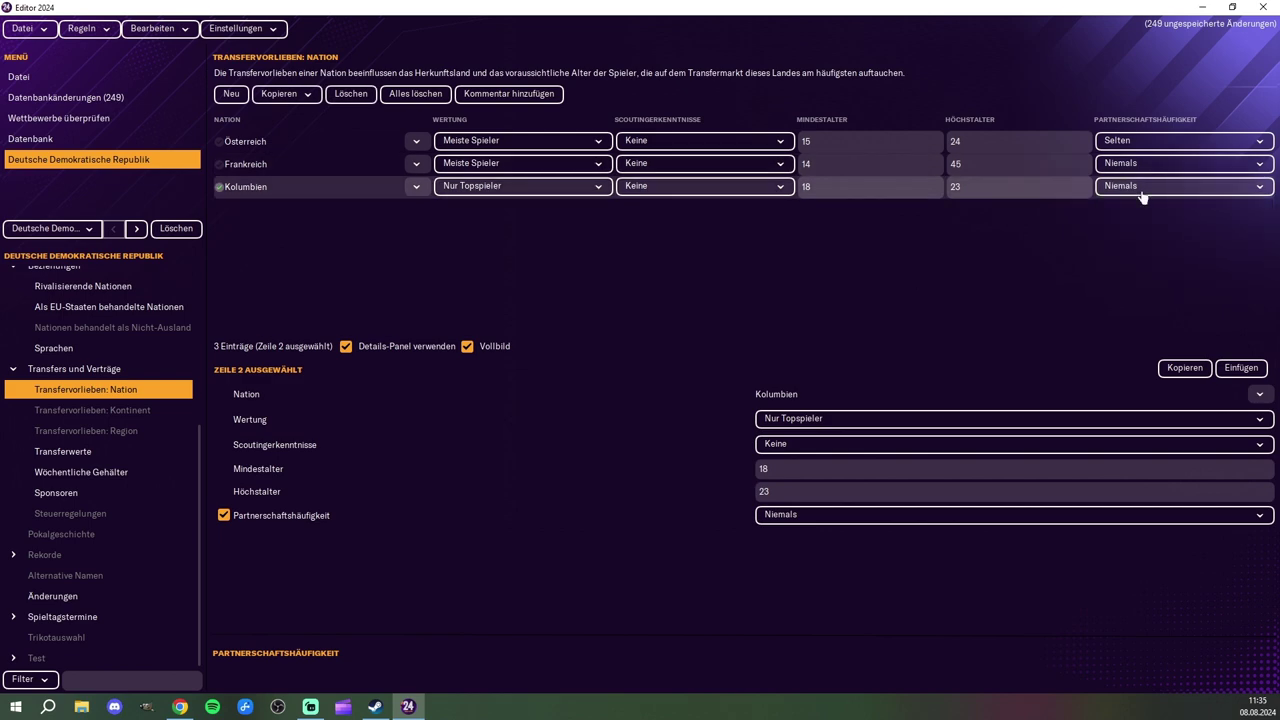
# Step: Restore Kolumbien to Wertung Keine, ages 14 to 45, without Partnerschaftshäufigkeit, and set Frankreich to Nur Topspieler, ages 18 to 23
pyautogui.click(224, 515)
pyautogui.click(219, 164)
pyautogui.click(300, 164)
pyautogui.click(520, 163)
pyautogui.click(470, 231)
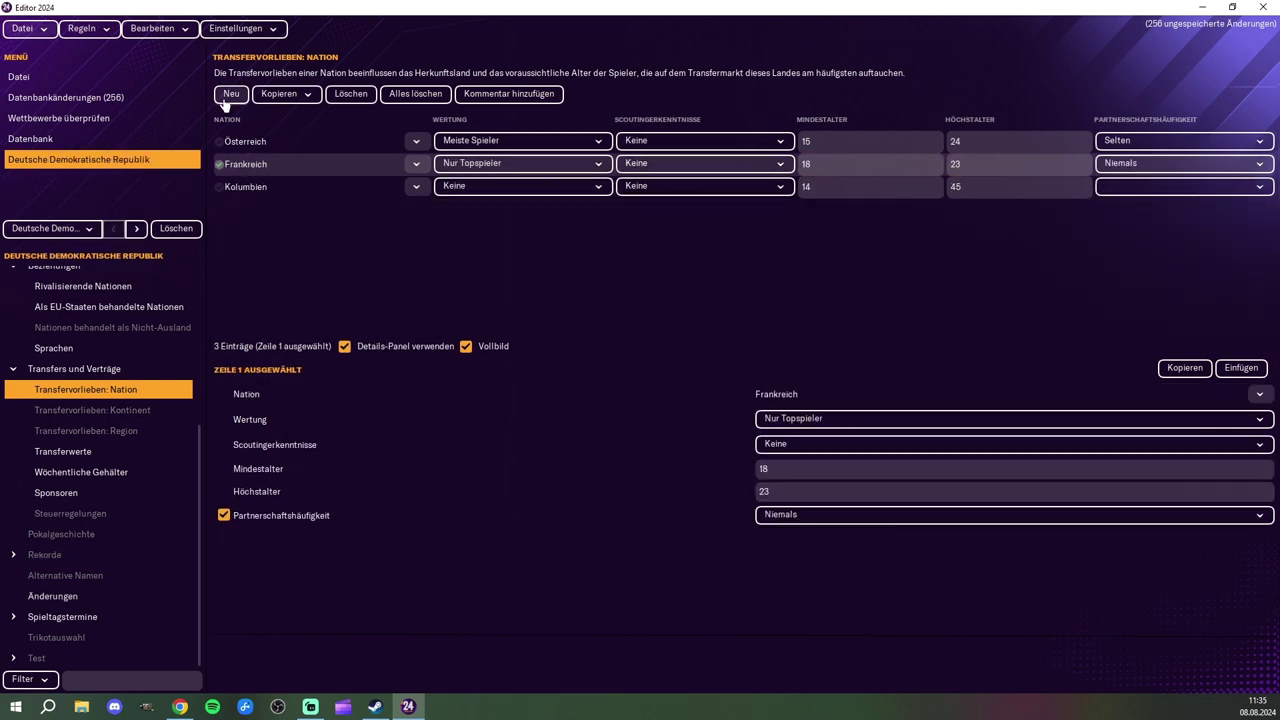
# Step: Add Japan to Transfervorlieben: Nation with Wertung Nur Topspieler, Mindestalter 18 and Höchstalter 24
pyautogui.click(231, 93)
pyautogui.click(840, 526)
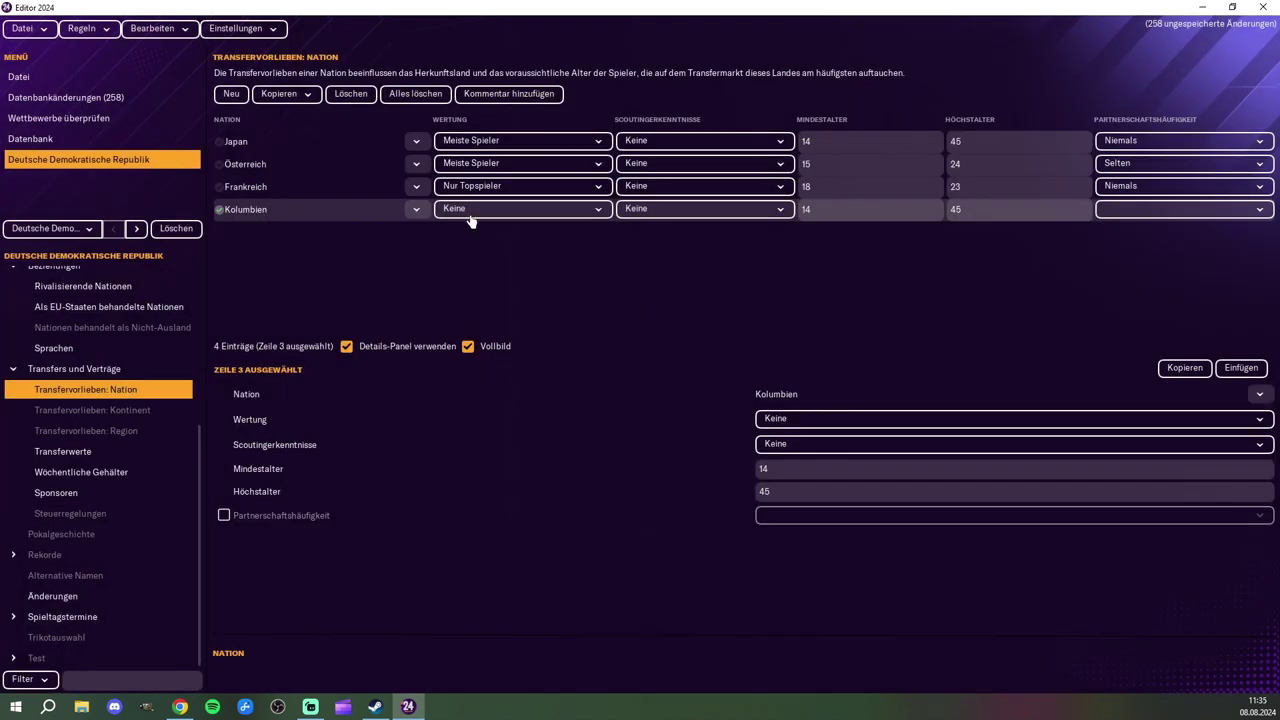
pyautogui.click(520, 140)
pyautogui.click(520, 197)
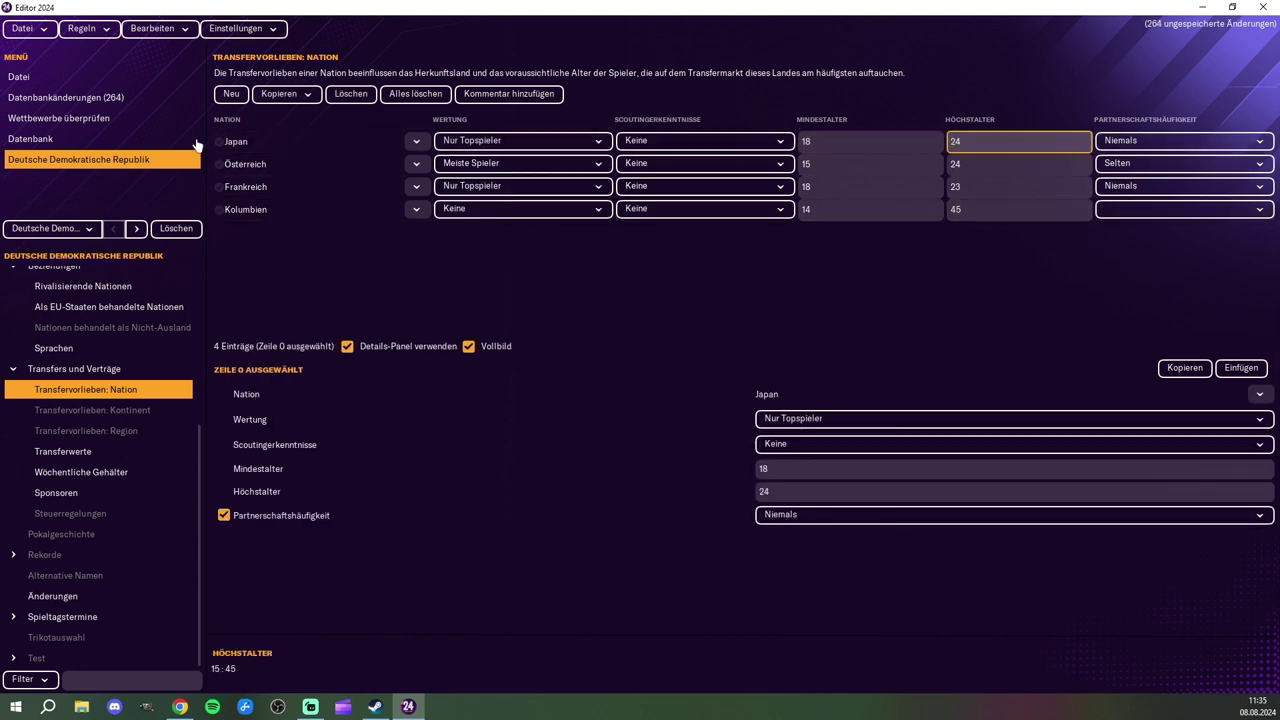
# Step: Set Kolumbien's Wertung to Meiste Spieler, Scoutingerkenntnisse to Gut, Mindestalter to 15 and Höchstalter to 24
pyautogui.click(520, 231)
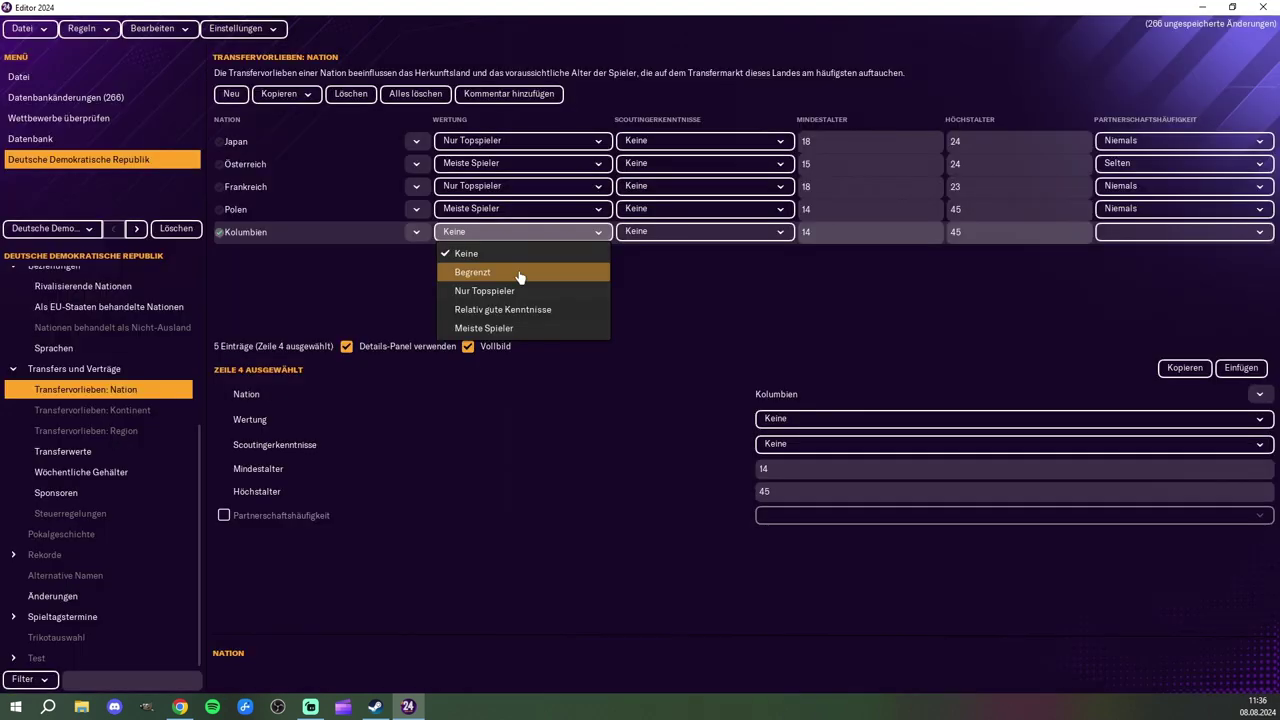
pyautogui.click(484, 328)
pyautogui.click(700, 231)
pyautogui.click(660, 272)
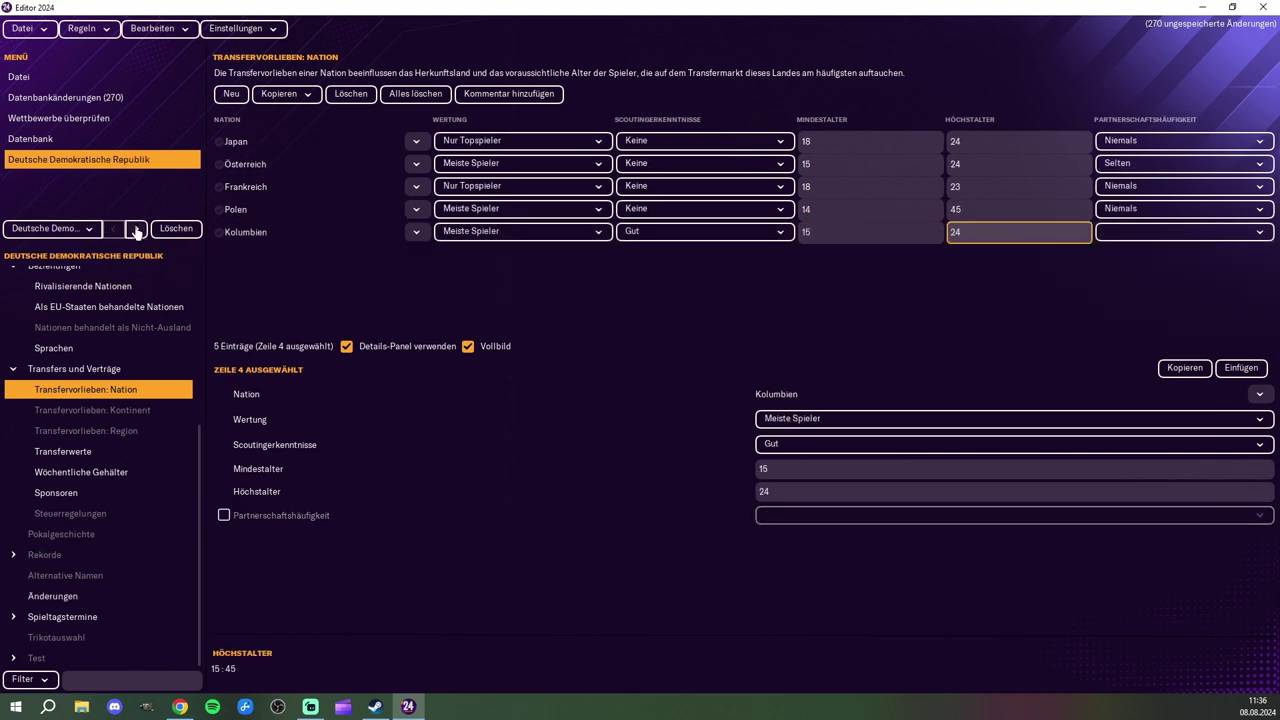
pyautogui.click(1183, 231)
pyautogui.click(1143, 289)
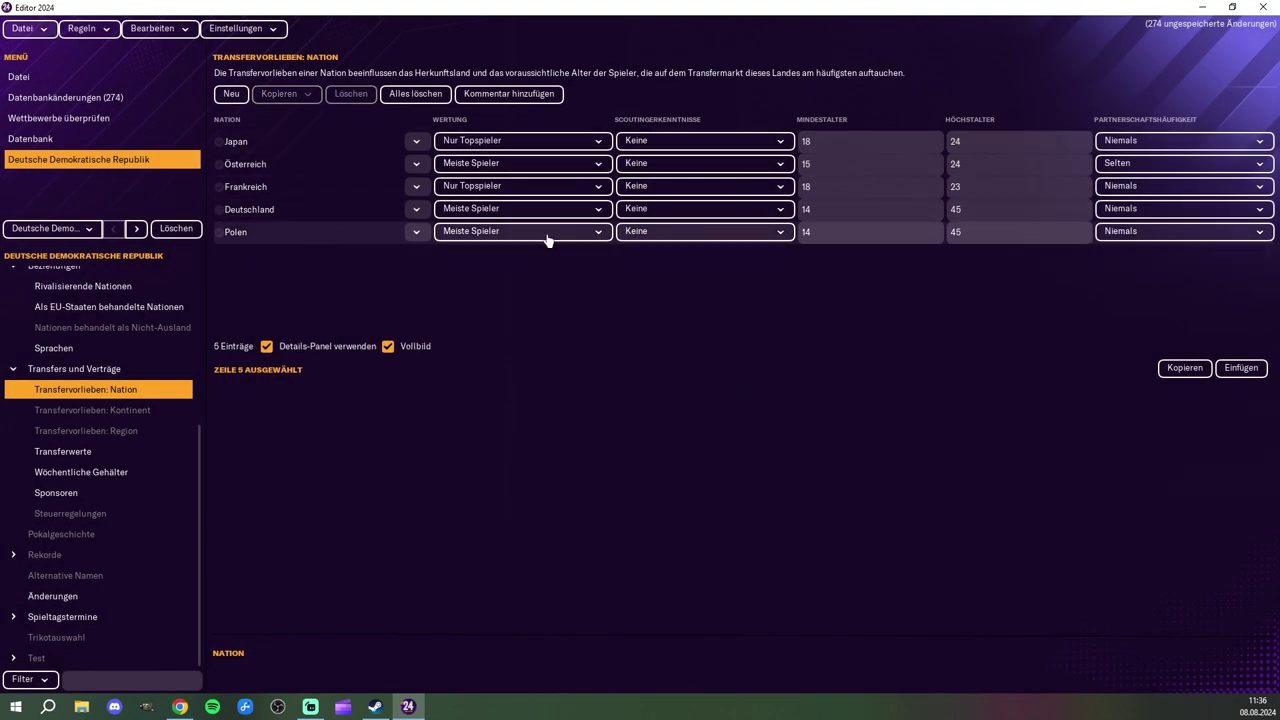
# Step: Set Polen's Scoutingerkenntnisse to Gut, Mindestalter to 15 and Höchstalter to 24
pyautogui.click(700, 231)
pyautogui.click(660, 272)
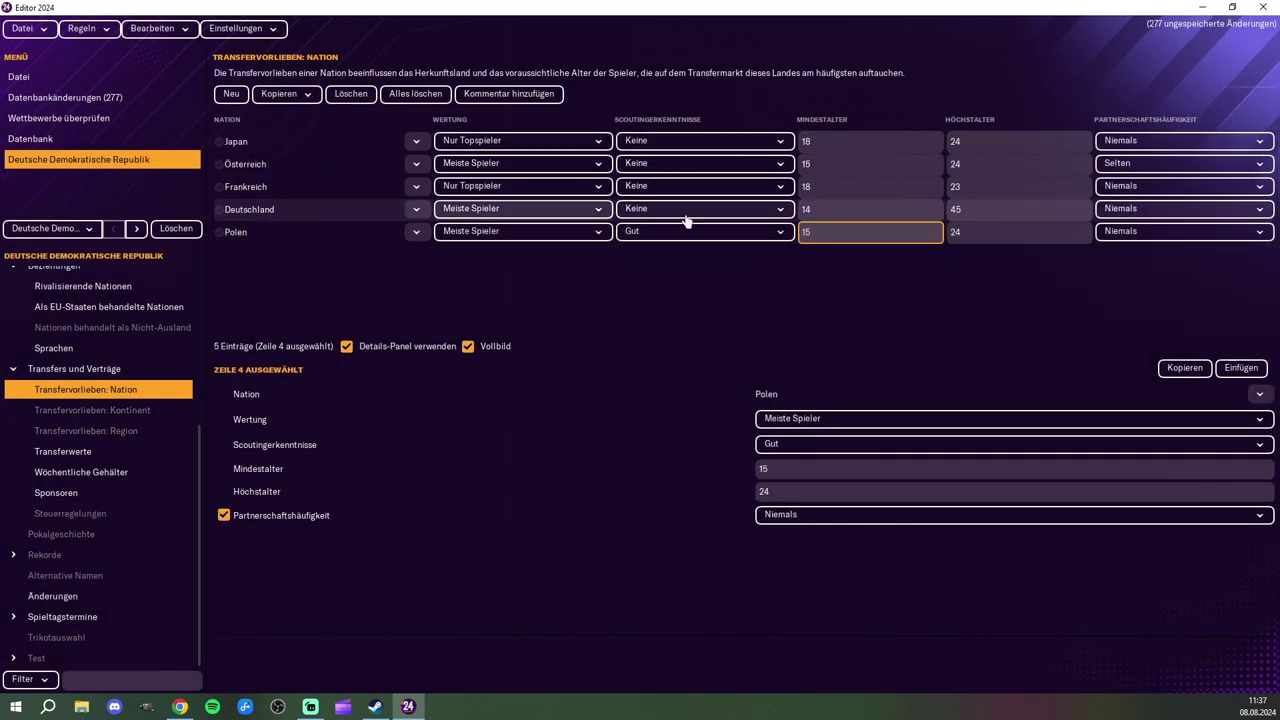
# Step: Set Deutschland's Scoutingerkenntnisse to Gut, Höchstalter to 26 and Partnerschaftshäufigkeit to Selten in the DDR's nation transfer preferences
pyautogui.click(700, 209)
pyautogui.click(660, 287)
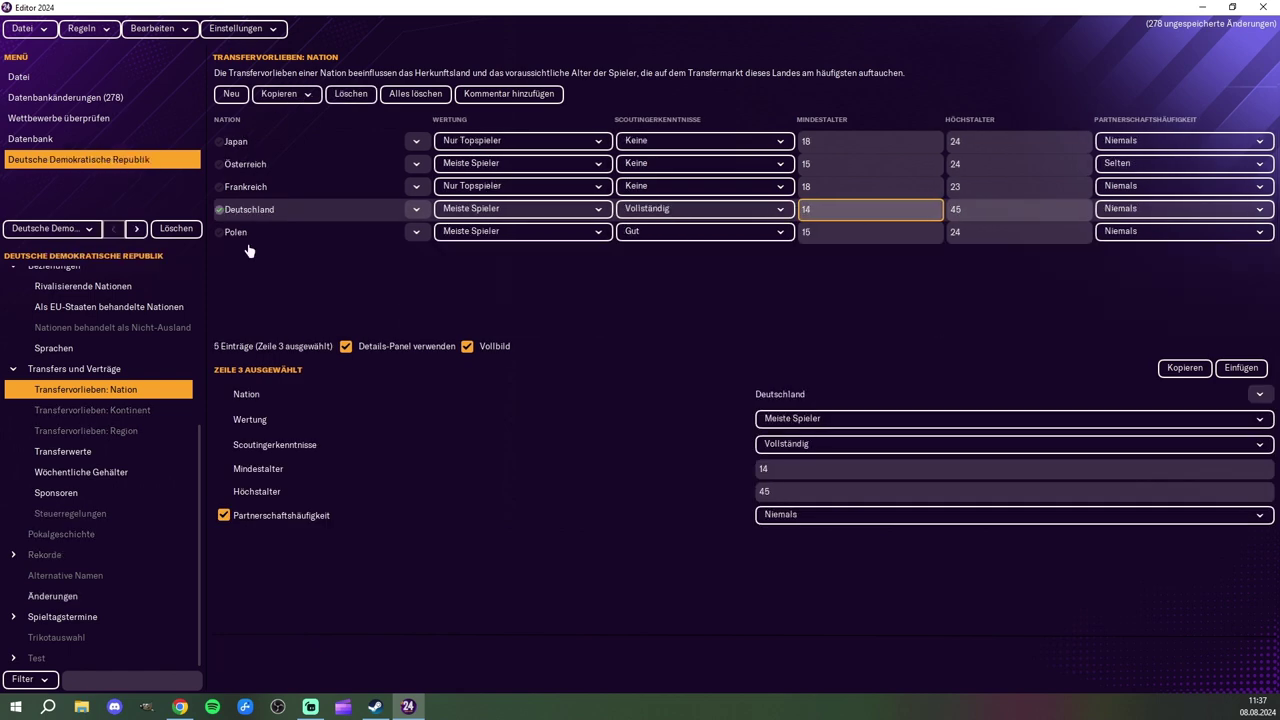
pyautogui.click(700, 209)
pyautogui.click(660, 268)
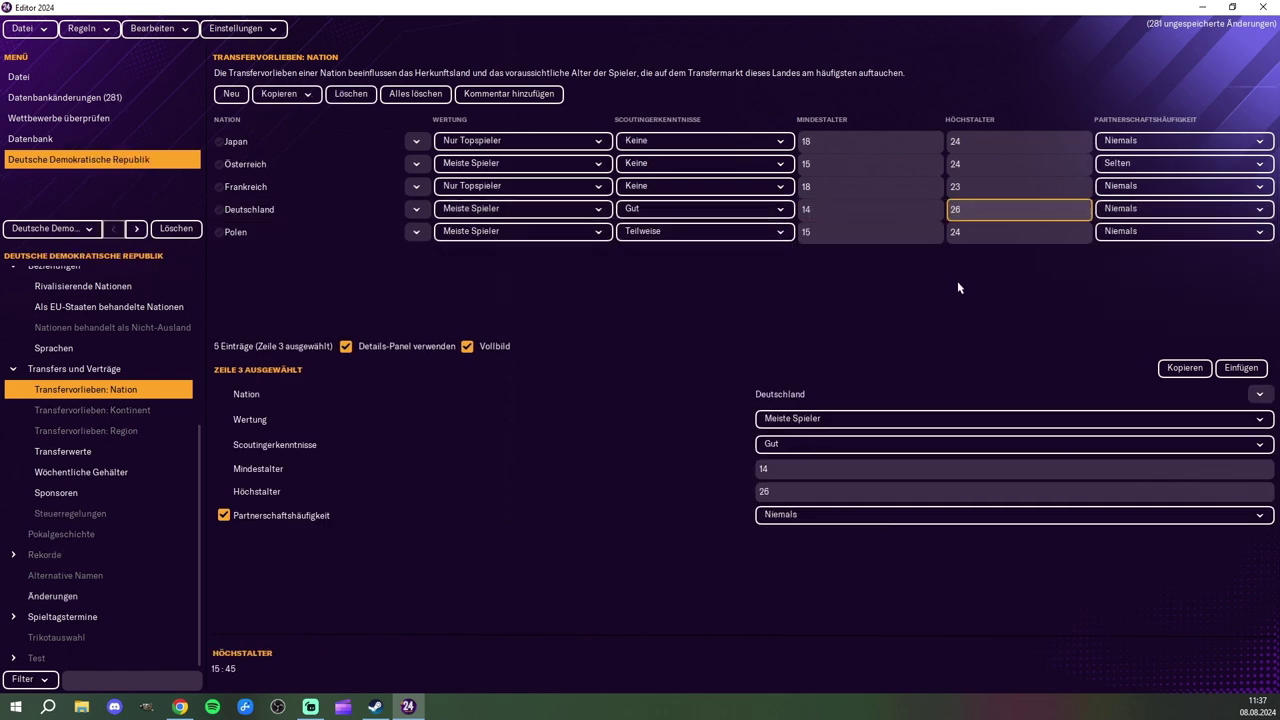
pyautogui.click(1183, 209)
# Step: Add Tschechien to the nation preferences with Wertung Relativ gute Kenntnisse, Scoutingerkenntnisse Teilweise, Mindestalter 15 and Höchstalter 24
pyautogui.click(416, 231)
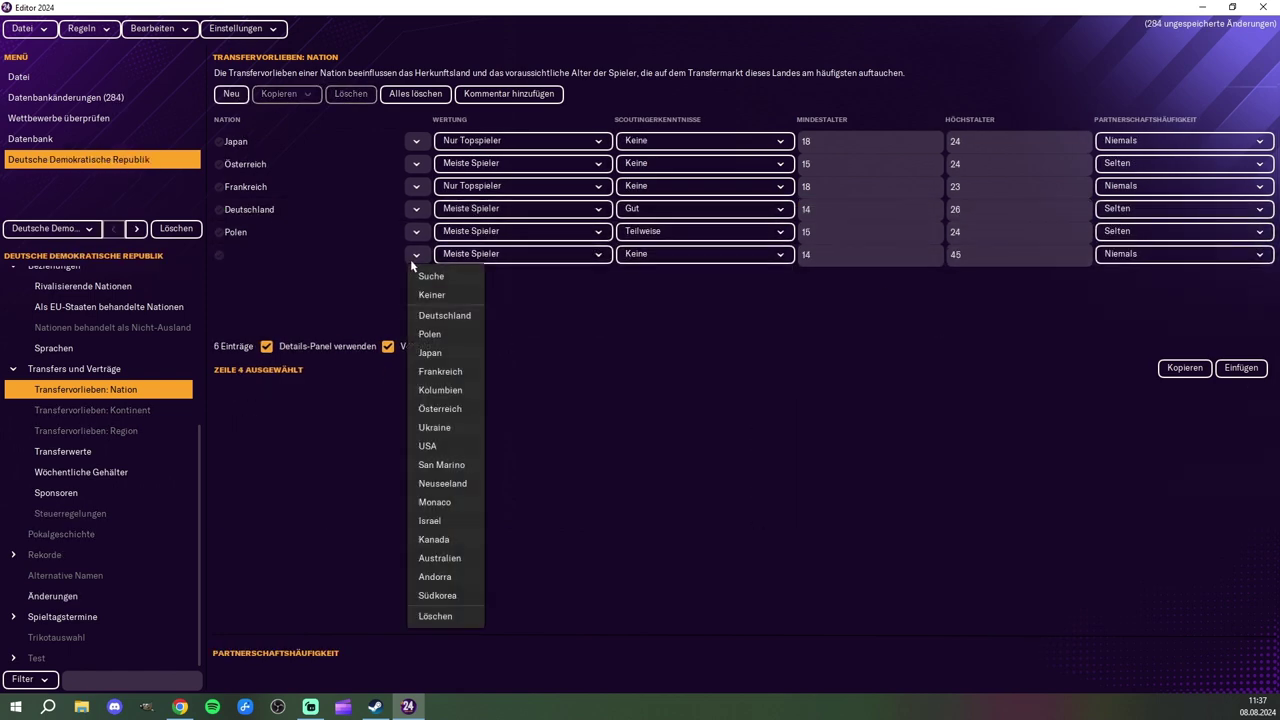
pyautogui.write('Tschechien')
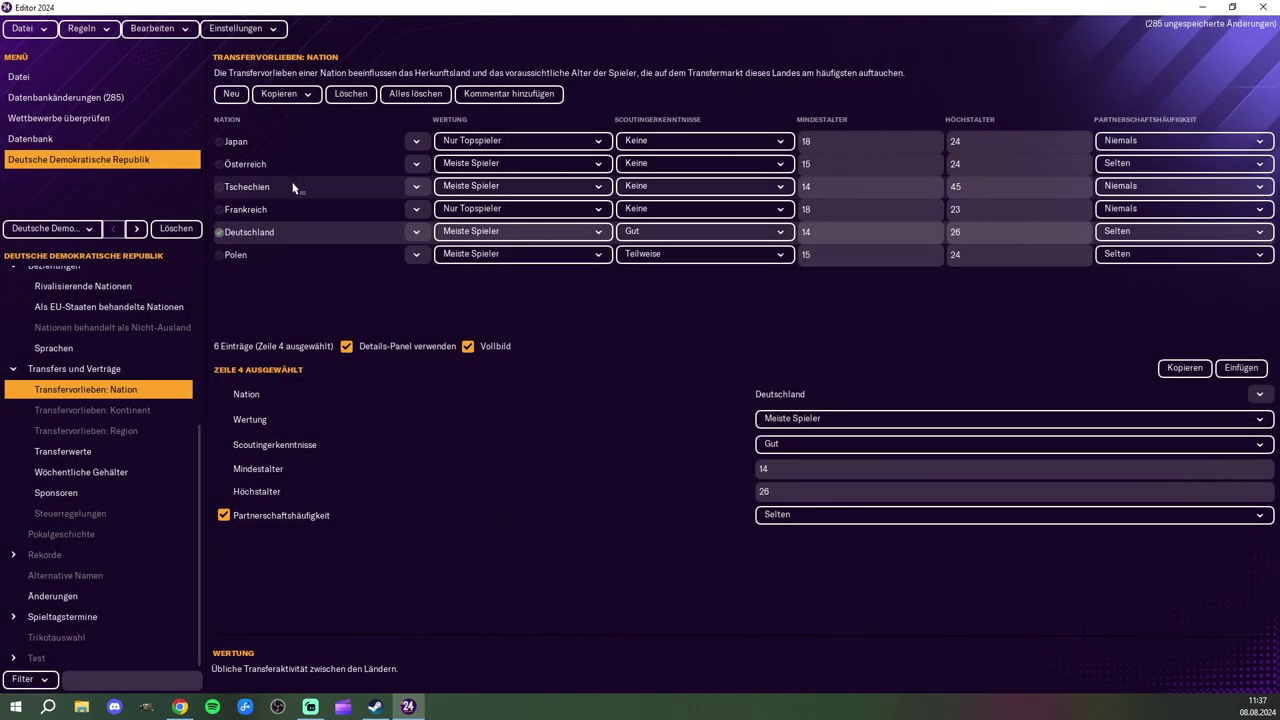
pyautogui.click(520, 186)
pyautogui.click(510, 263)
pyautogui.press('Tab')
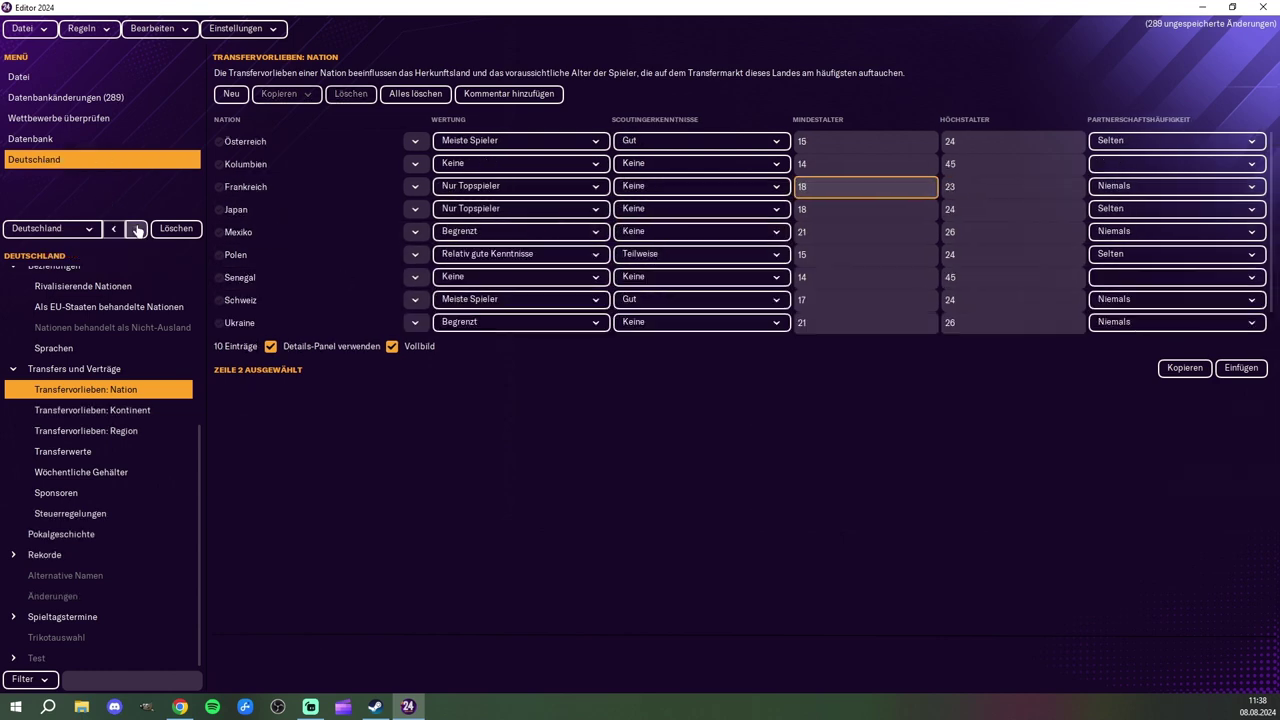
pyautogui.scroll(-1, 335, 264)
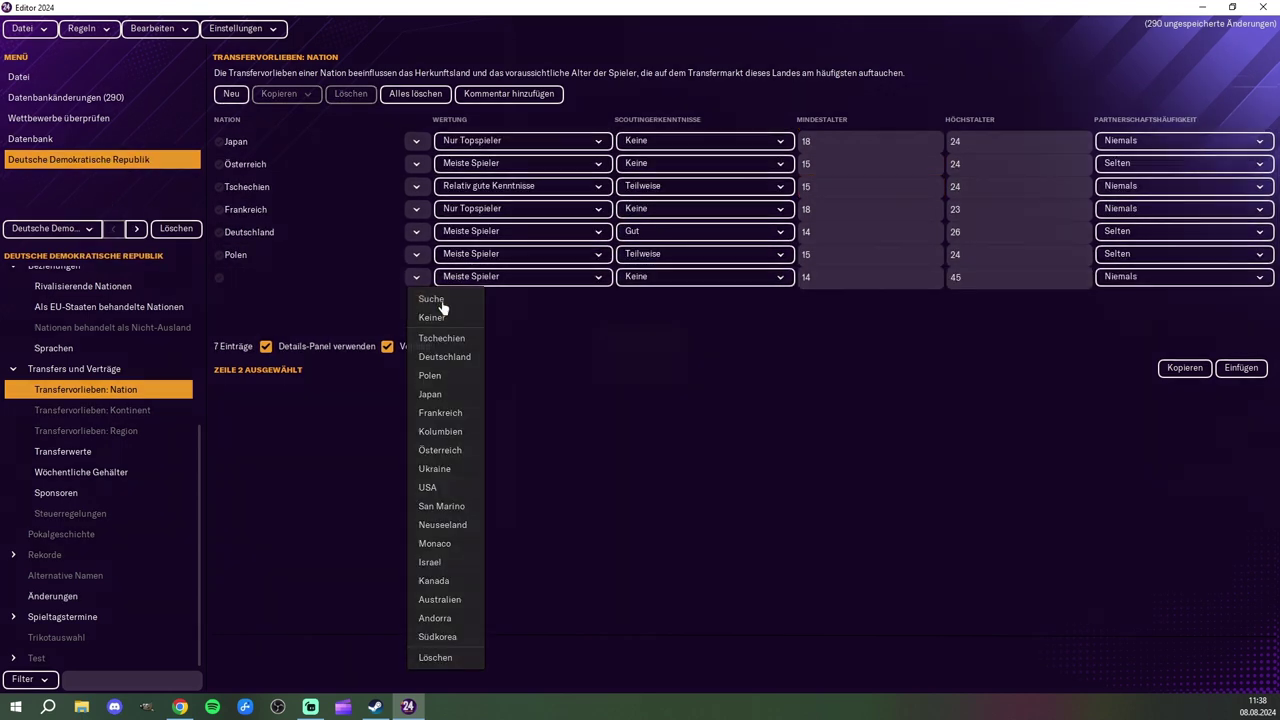
# Step: Add the Schweiz to the DDR's nation transfer preferences, using Deutschland's Schweiz row as reference
pyautogui.click(431, 299)
pyautogui.write('Schweiz')
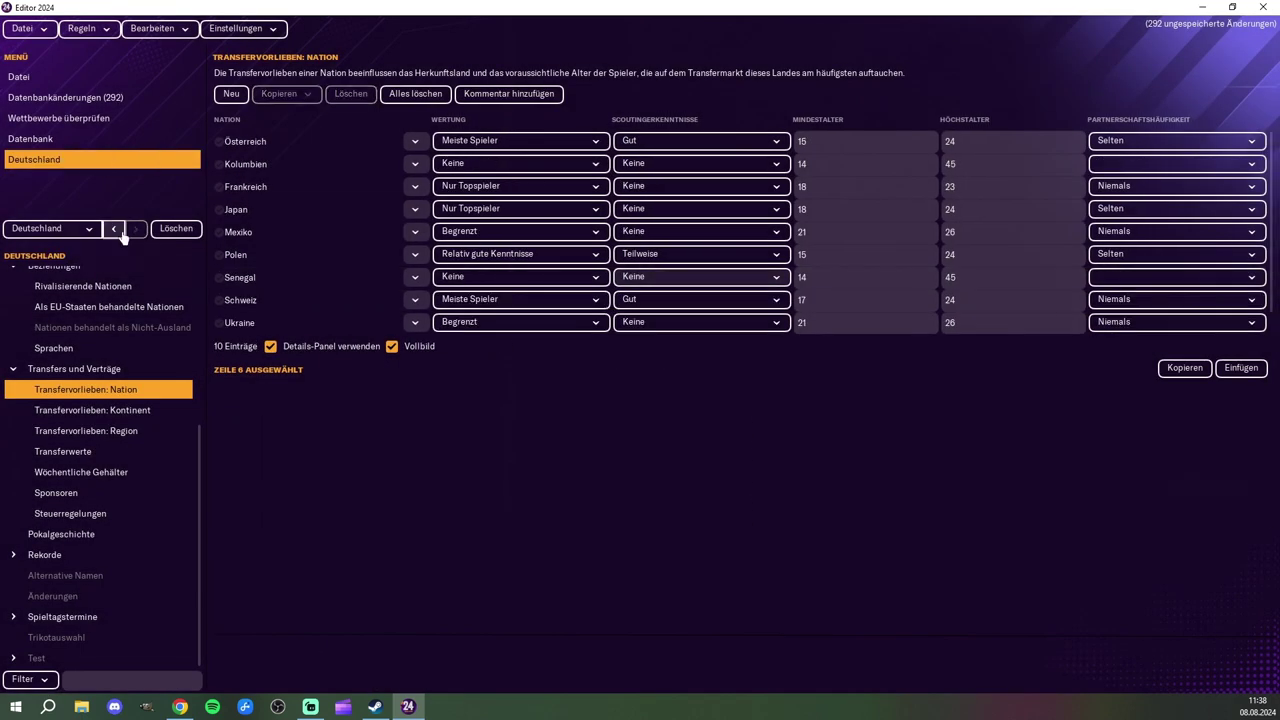
pyautogui.click(120, 230)
pyautogui.click(1086, 293)
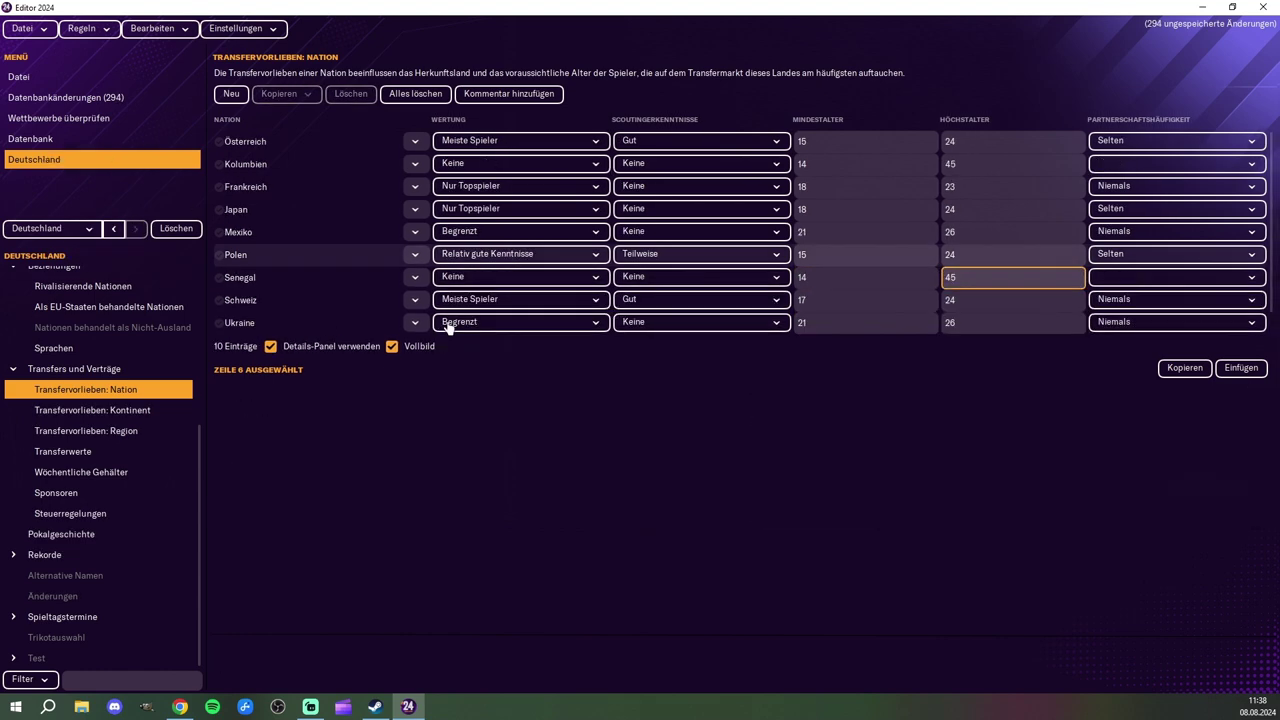
# Step: Add the DDR to Deutschland's nation preferences with Wertung Meiste Spieler and Scoutingerkenntnisse Gut, and adjust Partnerschaftshäufigkeit in both nations' lists
pyautogui.click(415, 321)
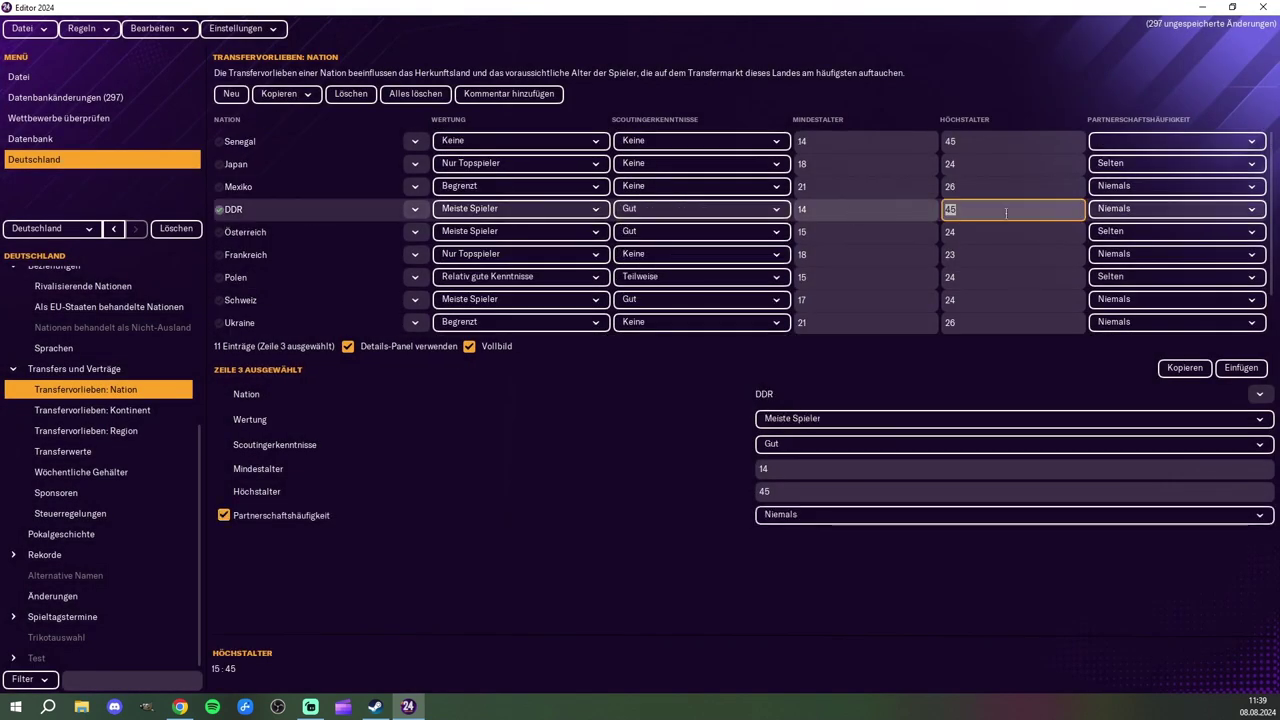
pyautogui.click(136, 230)
pyautogui.click(1160, 209)
pyautogui.click(1140, 289)
pyautogui.click(115, 230)
pyautogui.click(1160, 232)
pyautogui.click(1140, 312)
# Step: Add a continent entry to the DDR's Transfervorlieben: Kontinent, using Deutschland's entry as the model
pyautogui.click(137, 230)
pyautogui.click(92, 410)
pyautogui.click(220, 142)
pyautogui.click(570, 141)
pyautogui.click(115, 230)
pyautogui.click(92, 410)
pyautogui.click(231, 94)
pyautogui.click(459, 142)
pyautogui.click(476, 163)
pyautogui.click(387, 420)
pyautogui.click(841, 526)
pyautogui.click(136, 230)
pyautogui.click(116, 231)
pyautogui.click(871, 142)
# Step: Create five blank entries in the DDR's Transfervorlieben: Region after checking Deutschland's region list
pyautogui.click(136, 230)
pyautogui.click(92, 431)
pyautogui.click(115, 230)
pyautogui.click(97, 433)
pyautogui.tripleClick(231, 94)
pyautogui.doubleClick(231, 94)
# Step: Assign Zentralamerika and Nordafrika as the regions of two blank entries
pyautogui.click(137, 230)
pyautogui.click(116, 231)
pyautogui.click(459, 142)
pyautogui.click(503, 480)
pyautogui.click(842, 526)
pyautogui.click(459, 209)
pyautogui.scroll(-8, 526, 488)
pyautogui.scroll(1, 524, 466)
pyautogui.scroll(3, 524, 460)
pyautogui.click(523, 460)
pyautogui.click(841, 526)
# Step: Choose the region for the third entry, following Deutschland's region list
pyautogui.click(137, 230)
pyautogui.click(116, 231)
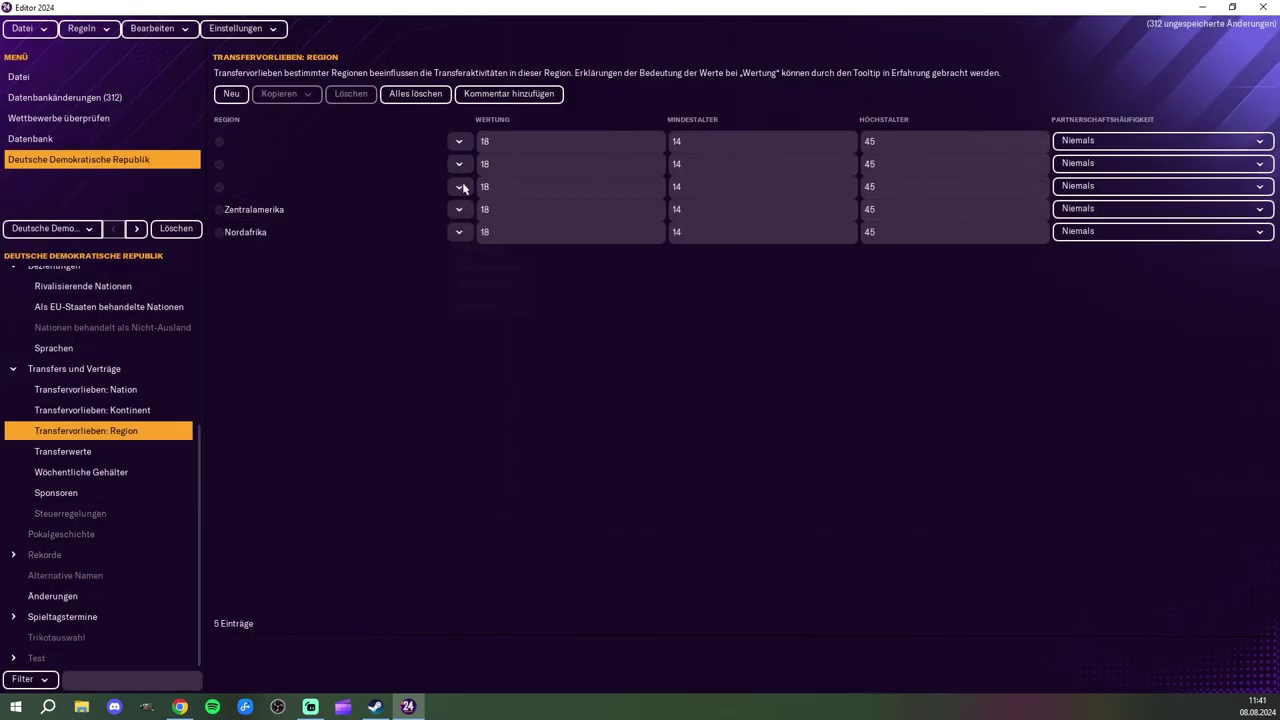
pyautogui.click(460, 186)
pyautogui.scroll(-8, 500, 442)
pyautogui.click(448, 380)
pyautogui.click(497, 502)
pyautogui.click(841, 526)
# Step: Choose regions for the two remaining blank entries, following Deutschland's region list
pyautogui.click(137, 230)
pyautogui.click(116, 231)
pyautogui.click(460, 164)
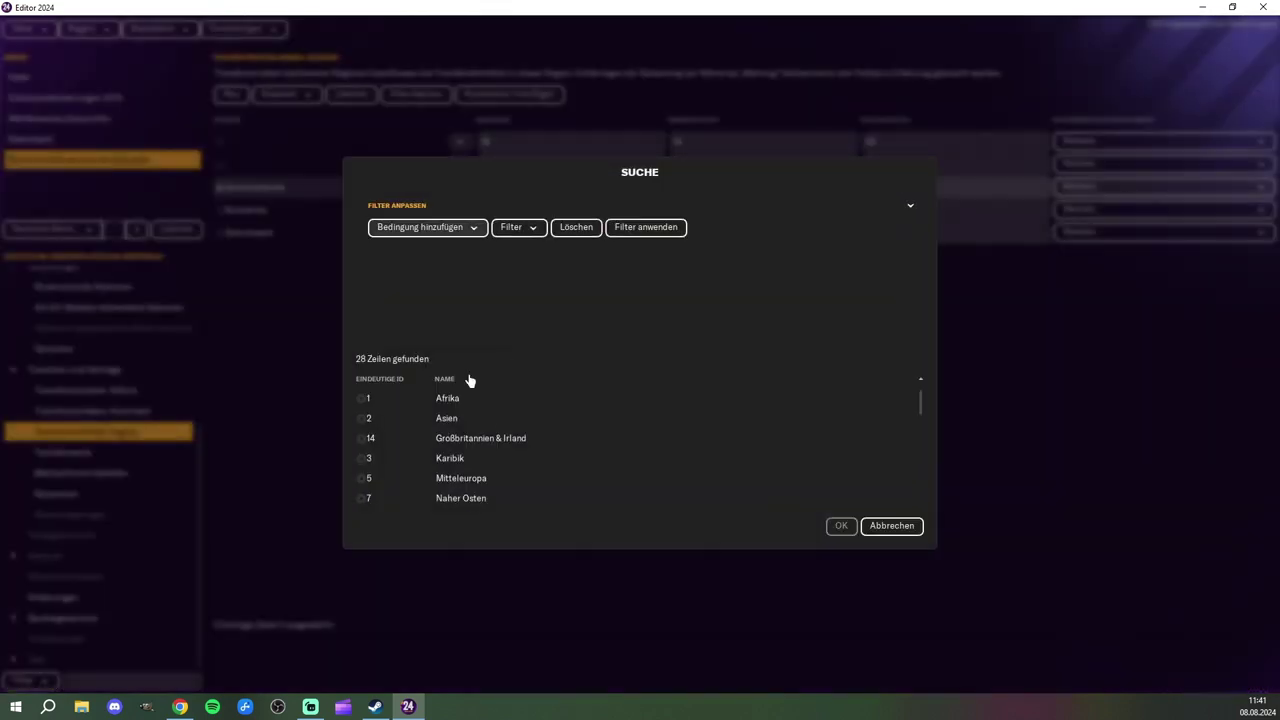
pyautogui.click(508, 439)
pyautogui.click(841, 526)
pyautogui.click(137, 230)
pyautogui.click(115, 230)
pyautogui.click(460, 141)
pyautogui.click(474, 163)
pyautogui.click(497, 422)
pyautogui.click(841, 526)
# Step: Set the Wertung of the first three region entries to -1
pyautogui.moveTo(524, 142); pyautogui.dragTo(482, 163)
pyautogui.write('-1')
pyautogui.click(526, 166)
pyautogui.write('-1')
pyautogui.moveTo(517, 191); pyautogui.dragTo(482, 188)
pyautogui.write('-1')
# Step: Open the Transferwerte table and compare Deutschland's amounts with those of the Deutsche Demokratische Republik
pyautogui.click(136, 230)
pyautogui.click(64, 452)
pyautogui.click(115, 230)
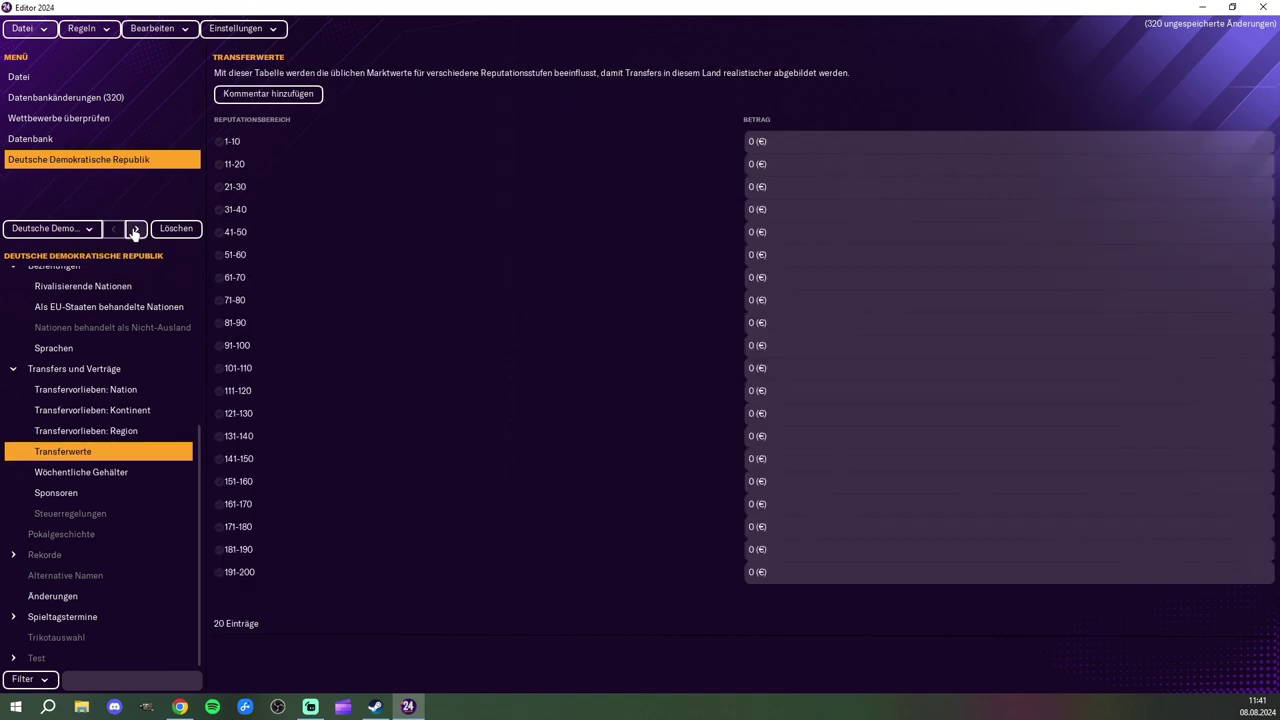
# Step: Try to copy all rows of Deutschland's Transferwerte table into the Deutsche Demokratische Republik
pyautogui.click(137, 232)
pyautogui.keyDown('shift'); pyautogui.click(219, 572); pyautogui.keyUp('shift')
pyautogui.click(1186, 369)
pyautogui.click(115, 230)
pyautogui.scroll(5, 363, 236)
pyautogui.click(417, 160)
pyautogui.keyDown('ctrl'); pyautogui.click(303, 143); pyautogui.keyUp('ctrl')
pyautogui.keyDown('ctrl'); pyautogui.click(303, 143); pyautogui.keyUp('ctrl')
pyautogui.click(303, 143)
# Step: Set the DDR's Transferwerte to 8 € for reputation 11-20, 49 € for 21-30, 98 € for 31-40 and 499 € for 41-50
pyautogui.click(755, 142)
pyautogui.moveTo(756, 142)
pyautogui.mouseDown()
pyautogui.moveTo(743, 158)
pyautogui.moveTo(742, 133)
pyautogui.mouseUp()
pyautogui.write('08')
pyautogui.moveTo(757, 187)
pyautogui.mouseDown()
pyautogui.moveTo(704, 237)
pyautogui.moveTo(745, 189)
pyautogui.mouseUp()
pyautogui.write('4998')
pyautogui.press('Return')
pyautogui.write('499')
pyautogui.press('Return')
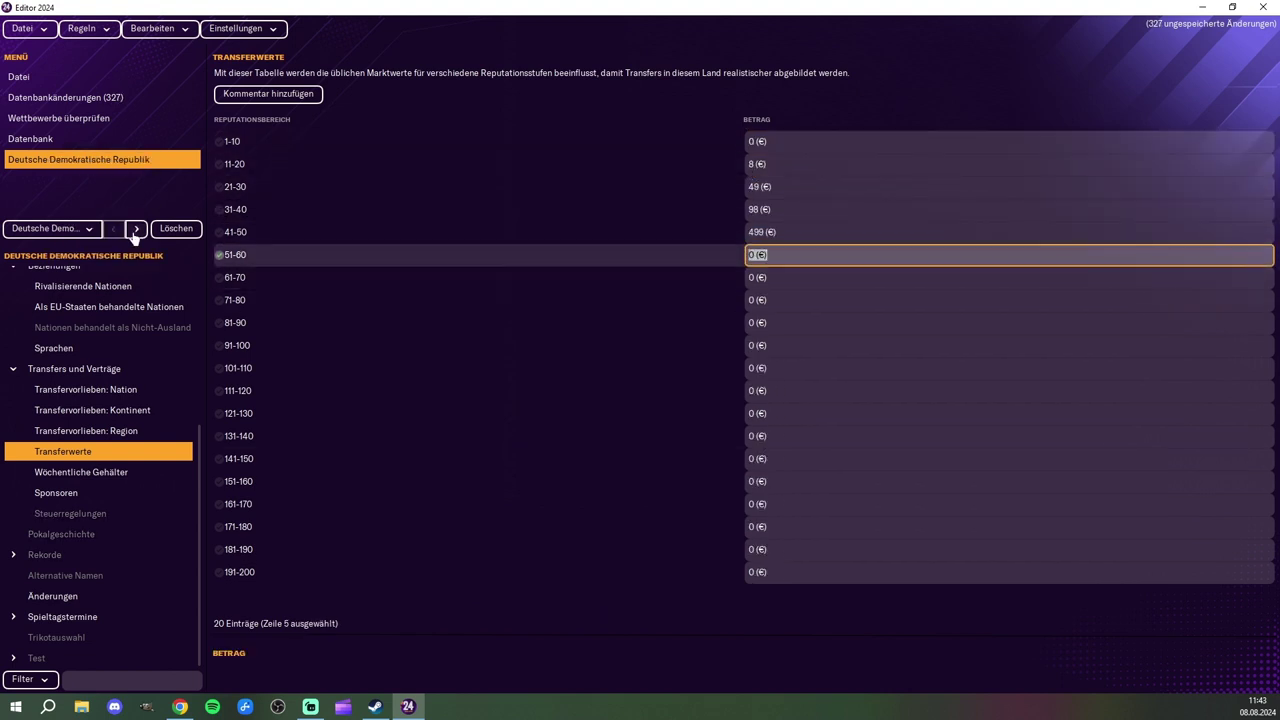
# Step: Set the Transferwerte to 999 € for reputation 51-60, 9,999 € for 61-70 and 50,001 € for 71-80
pyautogui.write('999')
pyautogui.press('Return')
pyautogui.write('9999')
pyautogui.press('Return')
pyautogui.write('50001')
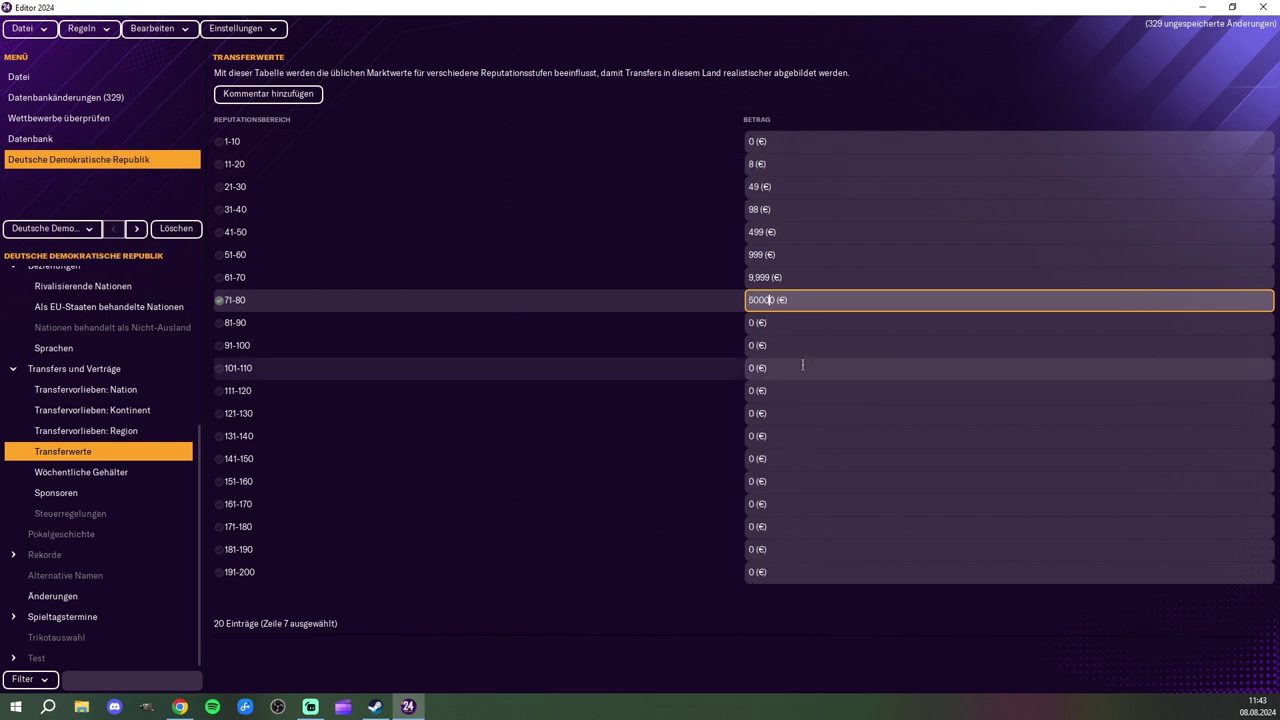
pyautogui.press('Return')
# Step: Set the Transferwerte to 74,999 € for reputation 81-90 and 149,999 € for 91-100
pyautogui.write('74999')
pyautogui.press('Return')
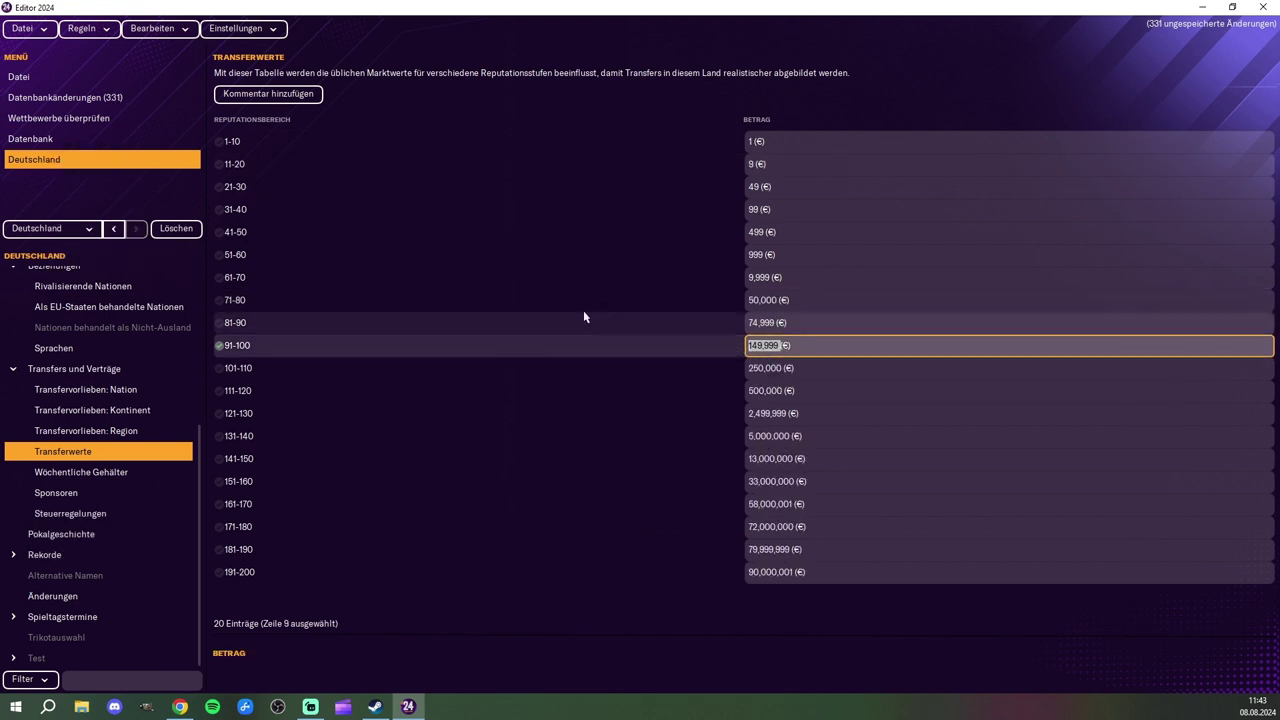
pyautogui.write('149999')
pyautogui.press('Return')
# Step: Set the Transferwerte to 250,001 € for reputation 101-110, 500,001 € for 111-120 and 2,499,999 € for 121-130
pyautogui.write('250001')
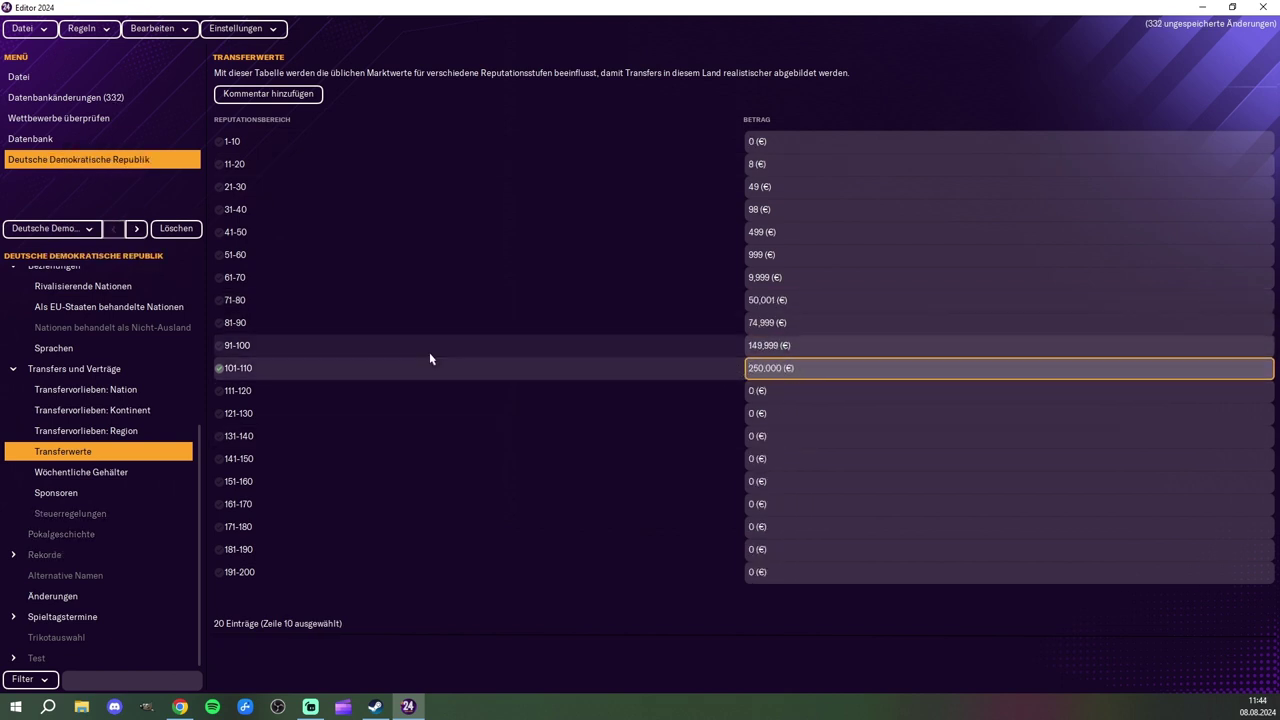
pyautogui.press('Return')
pyautogui.write('500000')
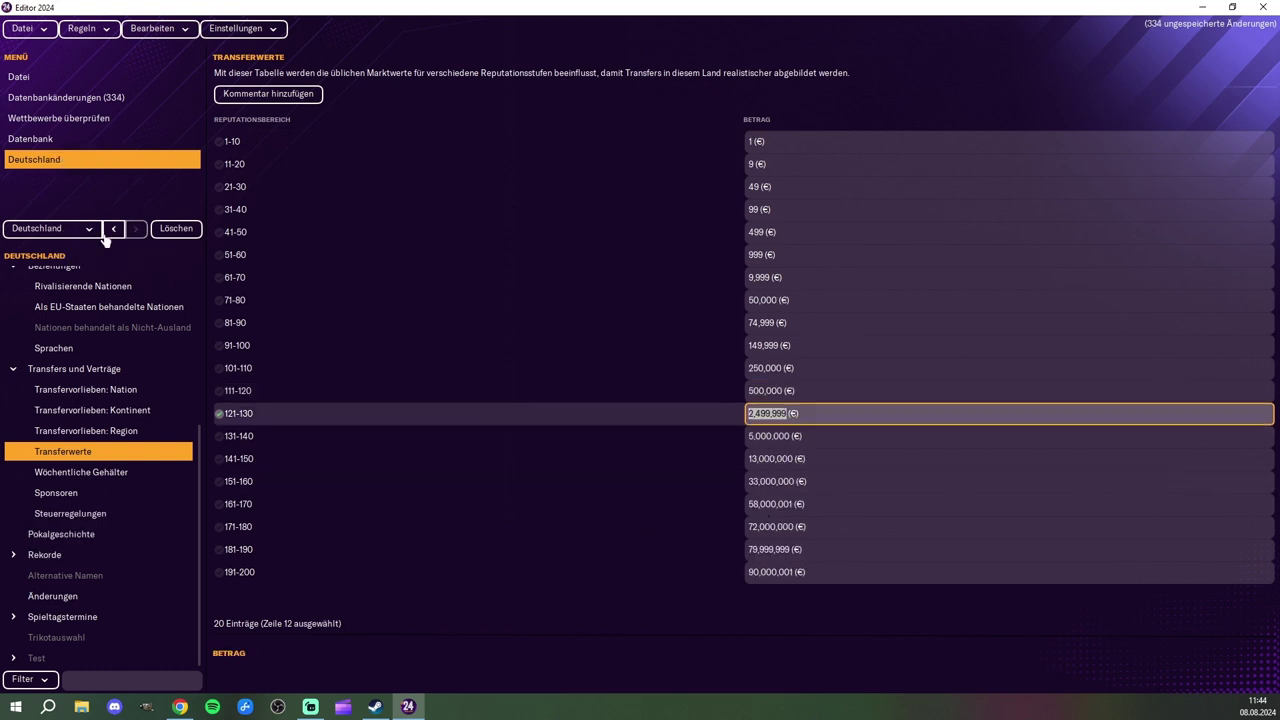
pyautogui.press('Return')
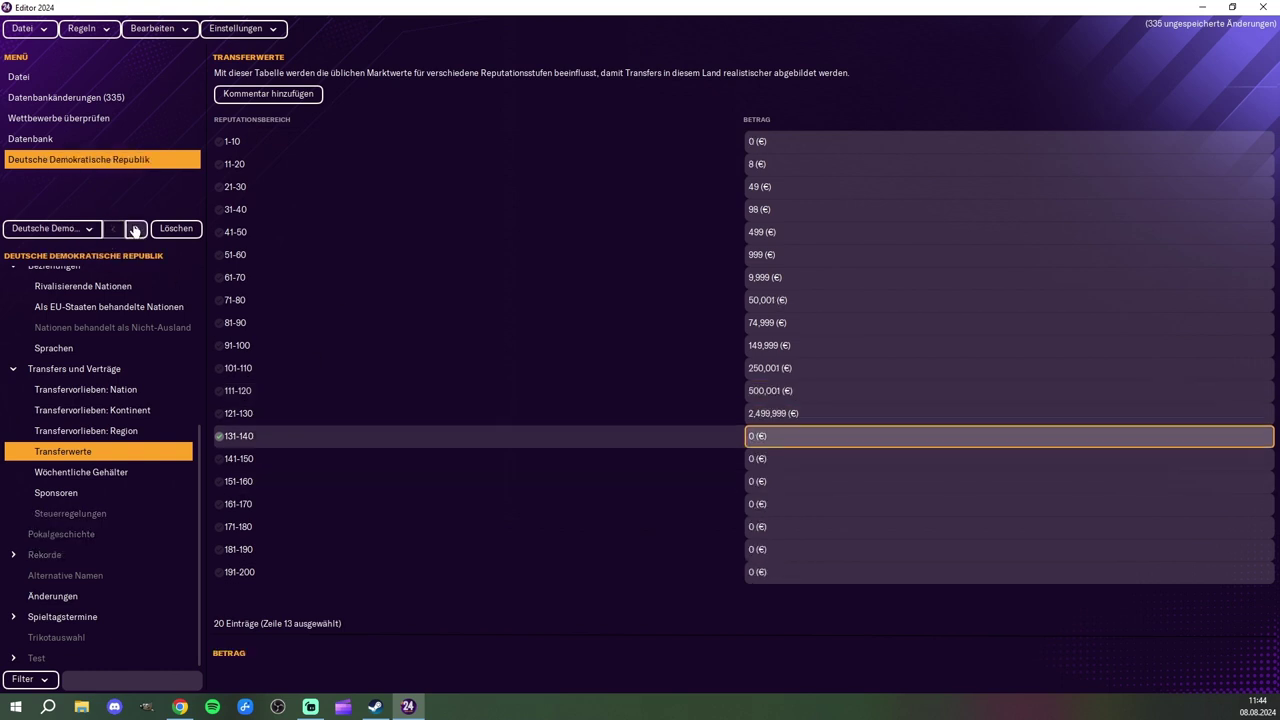
# Step: Complete the DDR's Transferwerte from reputation 131-140 upward following Deutschland's amounts, with 90,000,000 € for 191-200
pyautogui.press('Return')
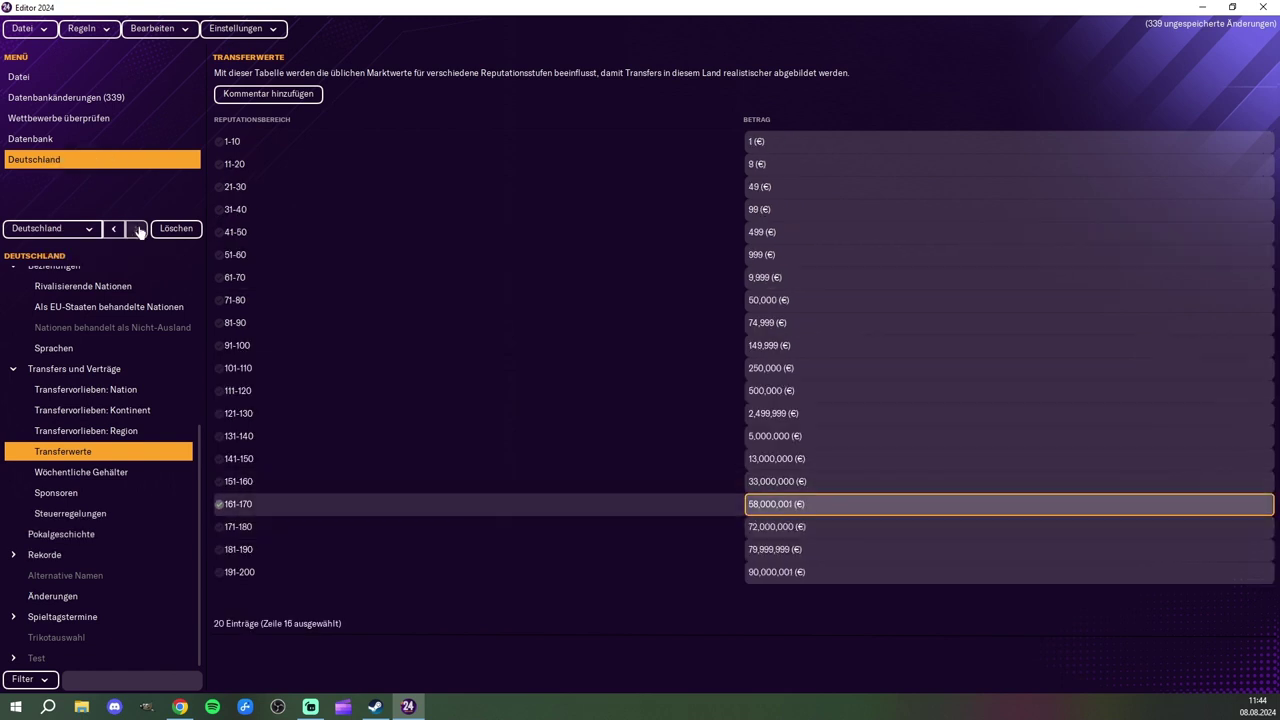
pyautogui.click(136, 228)
pyautogui.write('75000000')
pyautogui.click(137, 229)
pyautogui.click(114, 229)
pyautogui.moveTo(757, 573); pyautogui.dragTo(728, 572)
pyautogui.write('90000000')
# Step: Fill in the DDR's Wöchentliche Gehälter for the lowest reputation ranges, following Deutschland's amounts
pyautogui.click(137, 229)
pyautogui.click(81, 472)
pyautogui.click(114, 229)
pyautogui.click(757, 142)
pyautogui.moveTo(757, 164); pyautogui.dragTo(730, 187)
pyautogui.write('58')
# Step: Set the DDR's Wöchentliche Gehälter to 75 € for reputation 41-50 and 126 € for 51-60
pyautogui.click(137, 229)
pyautogui.click(114, 229)
pyautogui.moveTo(757, 232); pyautogui.dragTo(730, 232)
pyautogui.write('75')
pyautogui.press('Return')
pyautogui.write('126')
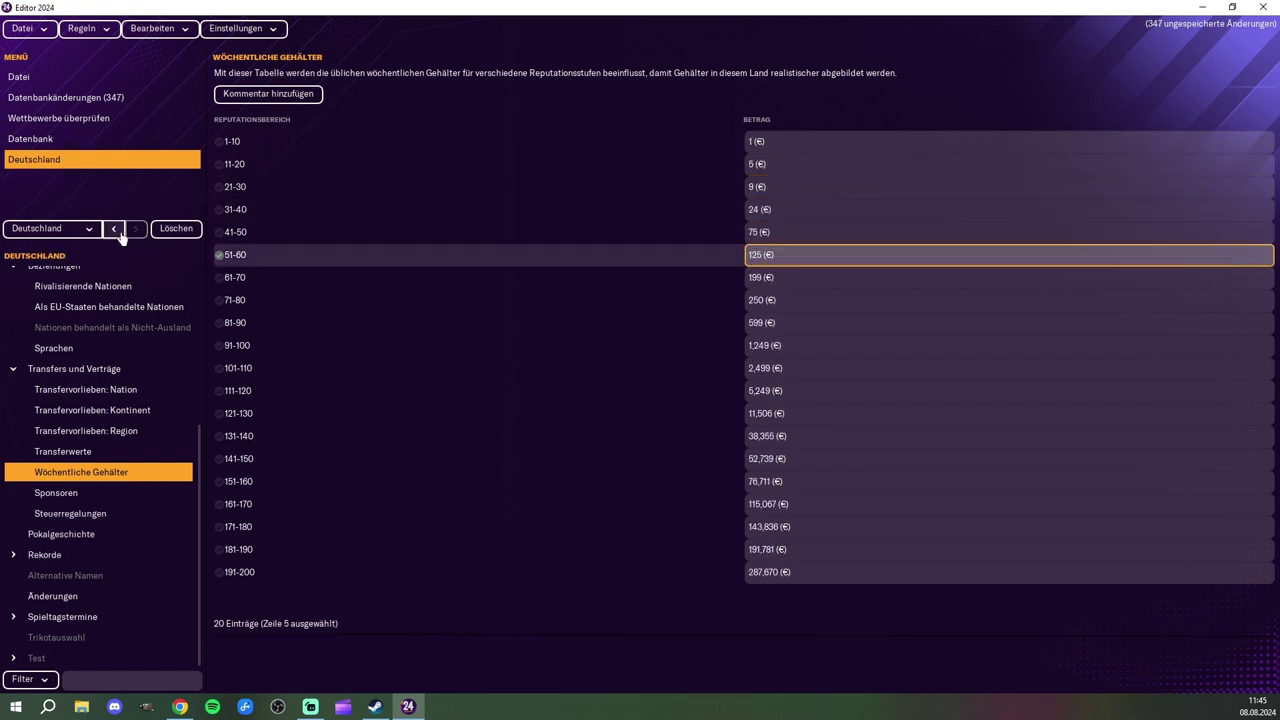
# Step: Set the DDR's Wöchentliche Gehälter to 199 € for reputation 61-70, 251 € for 71-80 and 599 € for 81-90
pyautogui.press('Return')
pyautogui.write('199')
pyautogui.press('Return')
pyautogui.write('251')
pyautogui.press('Return')
pyautogui.write('599')
# Step: Fill in the DDR's Wöchentliche Gehälter for reputation 91-120 following Deutschland's amounts, with 5,249 € for 111-120
pyautogui.click(137, 229)
pyautogui.moveTo(768, 346); pyautogui.dragTo(738, 437)
pyautogui.click(114, 229)
pyautogui.click(137, 229)
pyautogui.click(114, 229)
pyautogui.click(137, 229)
pyautogui.click(114, 229)
pyautogui.write('5,249')
# Step: Set the DDR's Wöchentliche Gehälter to 11,506 € for reputation 121-130 and 38,355 € for 131-140
pyautogui.click(137, 229)
pyautogui.click(114, 229)
pyautogui.write('11,506')
pyautogui.press('Return')
pyautogui.click(137, 229)
pyautogui.click(114, 229)
pyautogui.write('38,355 (€)')
# Step: Fill in the DDR's Wöchentliche Gehälter for reputation 141-170, with 76,711 € for 151-160 and 115,067 € for 161-170
pyautogui.click(137, 229)
pyautogui.click(114, 229)
pyautogui.click(137, 229)
pyautogui.moveTo(783, 482); pyautogui.dragTo(742, 572)
pyautogui.click(114, 229)
pyautogui.write('76,711 (€)')
pyautogui.click(137, 229)
pyautogui.click(114, 229)
pyautogui.keyDown('ctrl'); pyautogui.click(770, 504); pyautogui.keyUp('ctrl')
pyautogui.click(764, 254)
pyautogui.write('115,067 (€)')
# Step: Set the DDR's Wöchentliche Gehälter to 143,837 € for reputation 171-180, 191,782 € for 181-190 and 287,670 € for 191-200
pyautogui.click(137, 229)
pyautogui.click(114, 229)
pyautogui.write('143,837 (€)')
pyautogui.click(137, 229)
pyautogui.click(114, 229)
pyautogui.write('191,782 (€)')
pyautogui.click(137, 229)
pyautogui.click(114, 229)
pyautogui.write('287,670 (€)')
# Step: Compare the DDR's Sponsoren, Transferwerte and Wöchentliche Gehälter with Deutschland's entries
pyautogui.click(80, 493)
pyautogui.click(137, 229)
pyautogui.click(114, 229)
pyautogui.click(137, 229)
pyautogui.click(82, 472)
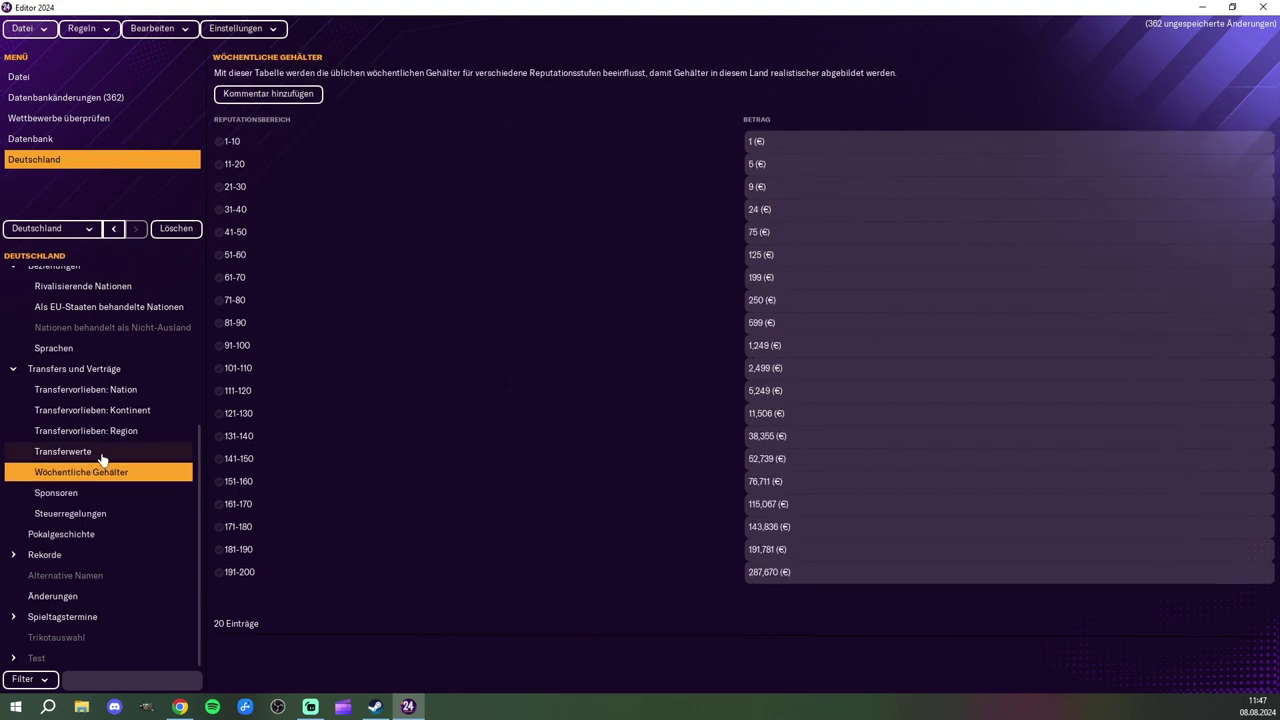
pyautogui.click(88, 453)
pyautogui.click(114, 229)
pyautogui.click(137, 229)
pyautogui.click(114, 229)
pyautogui.click(137, 229)
pyautogui.click(90, 472)
pyautogui.click(114, 229)
pyautogui.click(137, 229)
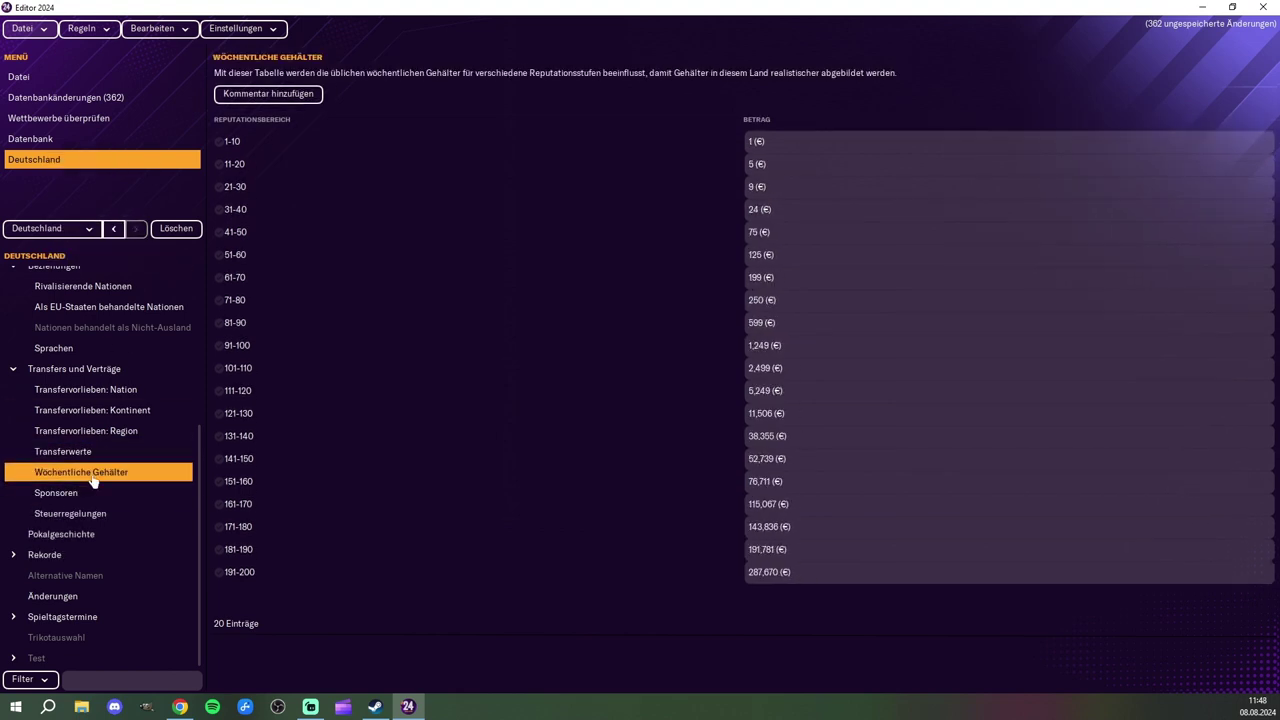
# Step: Fill in the amounts of the DDR's Sponsoren table with 0
pyautogui.click(80, 493)
pyautogui.click(114, 229)
pyautogui.moveTo(790, 127); pyautogui.dragTo(747, 127)
pyautogui.write('0')
pyautogui.moveTo(790, 194); pyautogui.dragTo(747, 218)
pyautogui.write('0')
pyautogui.moveTo(790, 263); pyautogui.dragTo(747, 263)
pyautogui.write('0')
pyautogui.moveTo(790, 353); pyautogui.dragTo(732, 346)
pyautogui.write('0')
pyautogui.moveTo(790, 399); pyautogui.dragTo(713, 405)
pyautogui.write('0')
pyautogui.doubleClick(770, 472)
pyautogui.write('0')
pyautogui.doubleClick(775, 512)
pyautogui.write('0')
pyautogui.doubleClick(775, 557)
# Step: Review Deutschland's Steuerregelungen and add a first tax entry to the DDR's Steuerregelungen
pyautogui.click(137, 229)
pyautogui.click(112, 514)
pyautogui.scroll(-3, 336, 273)
pyautogui.scroll(3, 336, 273)
pyautogui.scroll(-3, 1066, 208)
pyautogui.scroll(3, 1066, 208)
pyautogui.click(727, 127)
pyautogui.click(1185, 360)
pyautogui.click(114, 230)
pyautogui.click(231, 79)
pyautogui.click(729, 127)
pyautogui.click(467, 339)
pyautogui.click(467, 339)
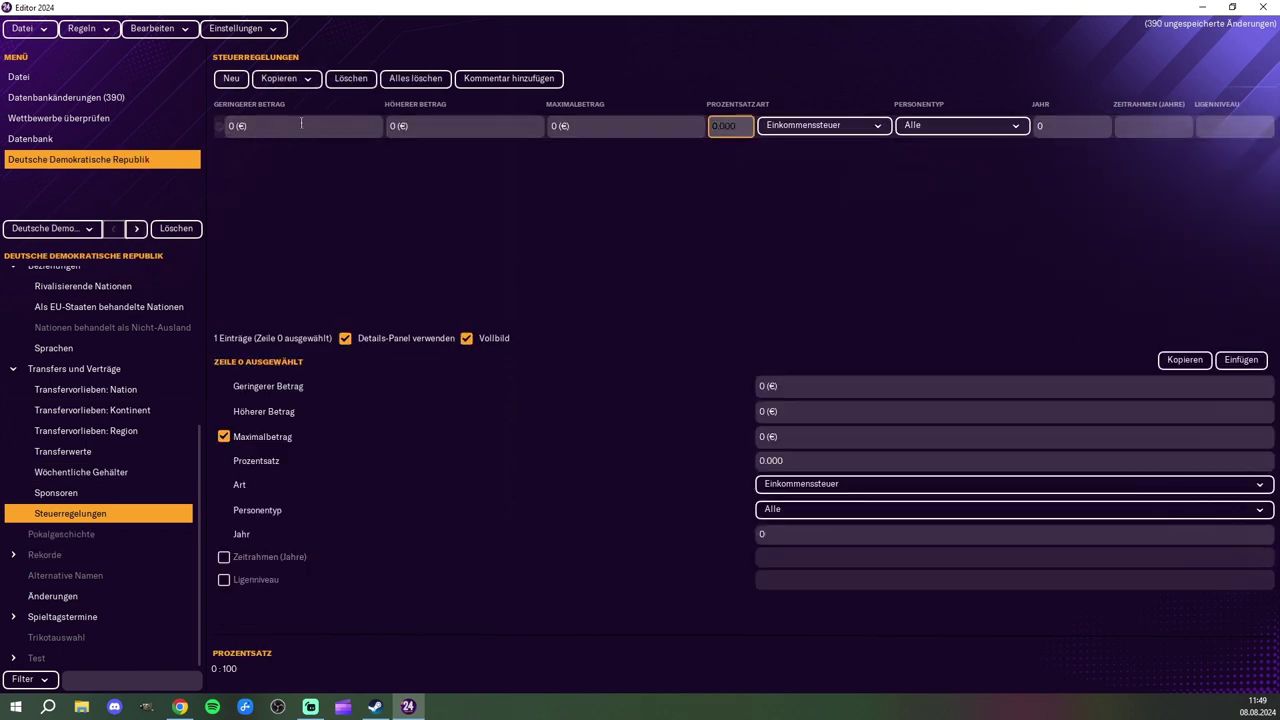
# Step: Copy Deutschland's Höherer Betrag of 6,240 € into the DDR's first tax entry
pyautogui.click(137, 229)
pyautogui.click(219, 127)
pyautogui.click(412, 127)
pyautogui.hotkey('ctrl', 'c')
pyautogui.click(114, 229)
pyautogui.click(397, 128)
pyautogui.hotkey('ctrl', 'v')
# Step: Set the DDR's first tax entry to Rentenversicherung (Arbeitgeber) with the year 1900
pyautogui.click(137, 229)
pyautogui.click(219, 127)
pyautogui.click(114, 229)
pyautogui.click(877, 485)
pyautogui.click(872, 637)
pyautogui.click(137, 229)
pyautogui.click(115, 230)
pyautogui.click(1034, 130)
pyautogui.write('1900')
# Step: Add a second Rentenversicherung (Arbeitgeber) entry for the DDR with a Geringerer Betrag of 6,240 € and a Prozentsatz of 9.5
pyautogui.click(139, 231)
pyautogui.click(727, 148)
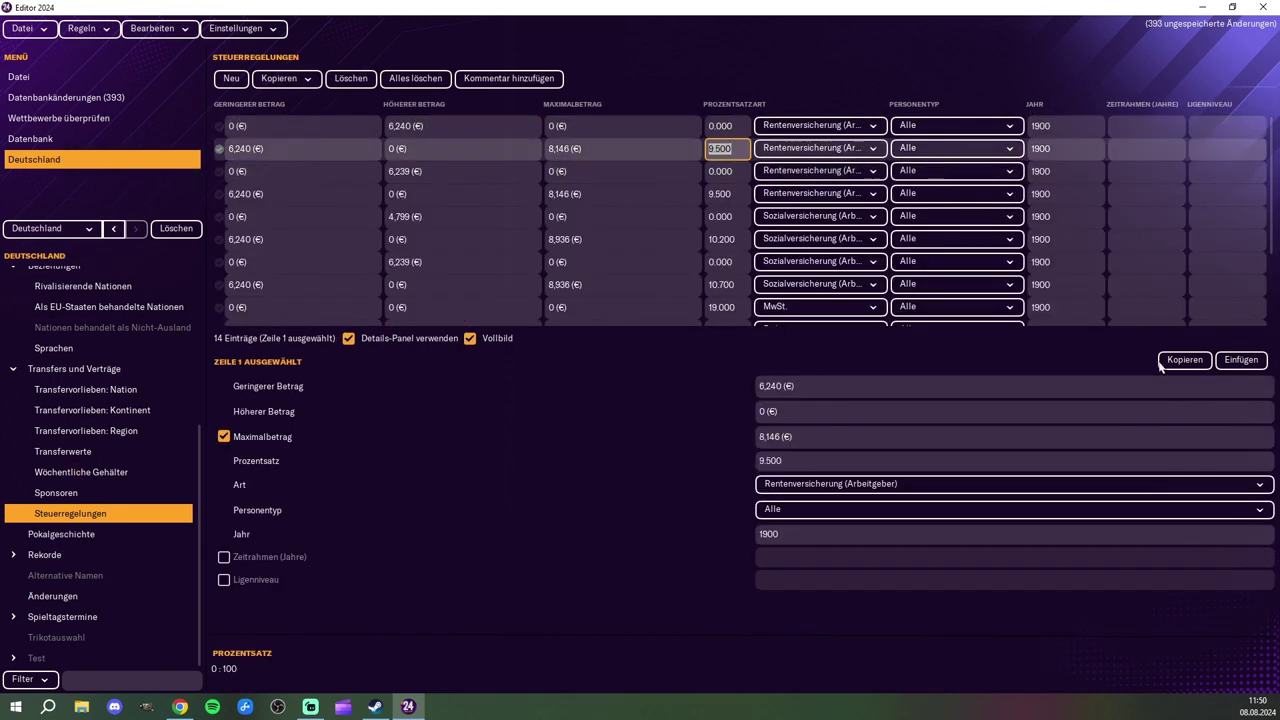
pyautogui.click(114, 229)
pyautogui.click(231, 79)
pyautogui.click(854, 150)
pyautogui.click(415, 127)
pyautogui.click(246, 149)
pyautogui.hotkey('ctrl', 'v')
pyautogui.click(803, 462)
pyautogui.write('9.5')
# Step: Copy the year 1900 from the DDR's first tax entry into the second one
pyautogui.click(137, 229)
pyautogui.click(114, 229)
pyautogui.click(1056, 126)
pyautogui.hotkey('ctrl', 'c')
pyautogui.click(1056, 149)
pyautogui.hotkey('ctrl', 'v')
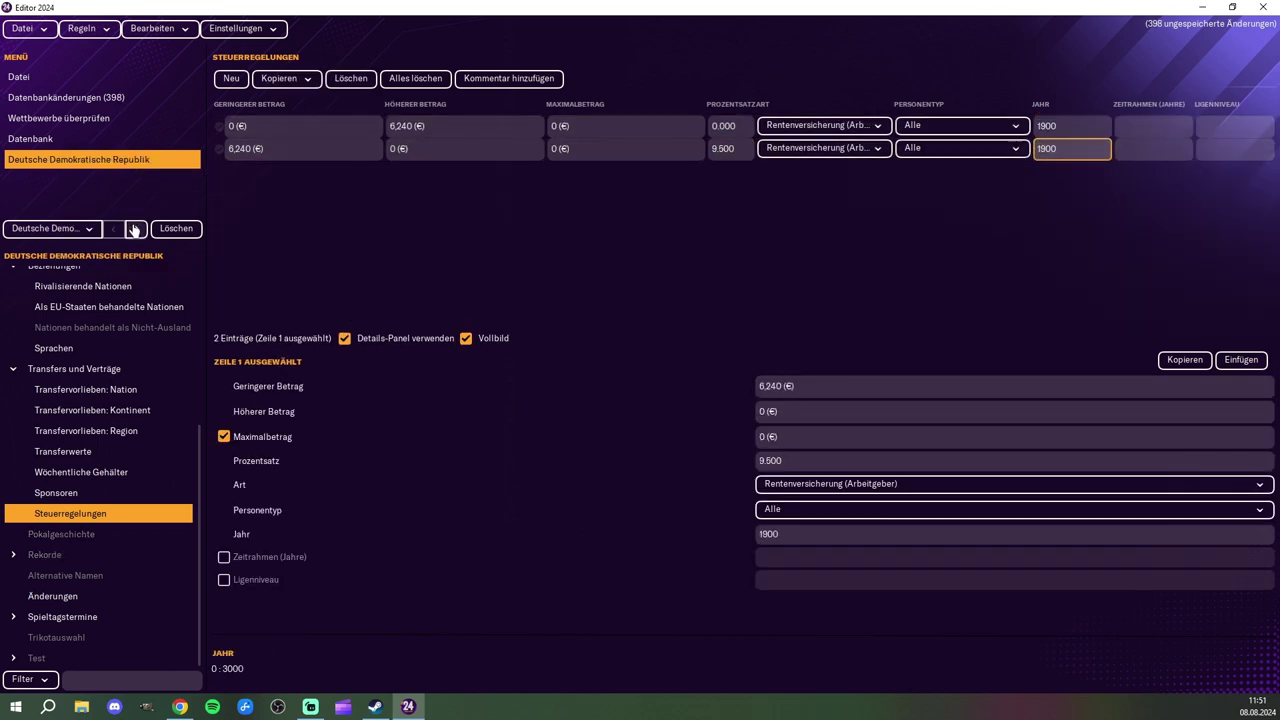
# Step: Add a third tax entry for the DDR with Deutschland's Höherer Betrag of 6,239 €
pyautogui.click(135, 229)
pyautogui.click(728, 171)
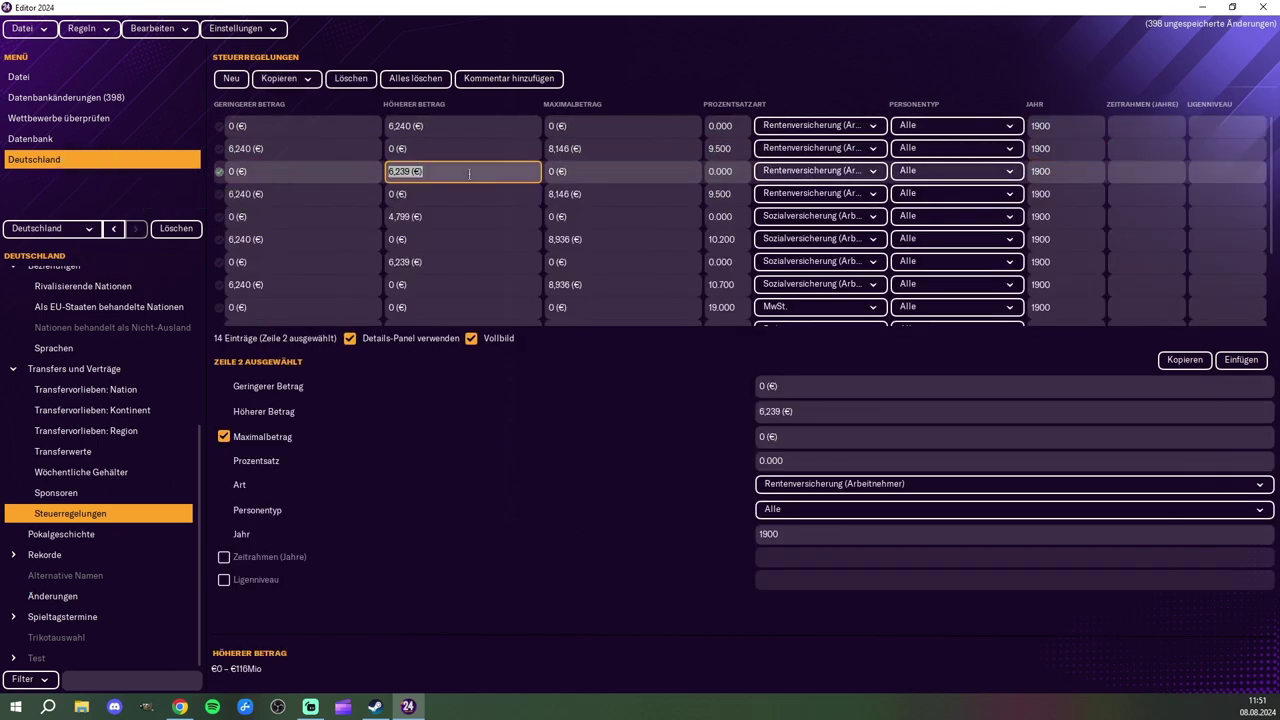
pyautogui.click(114, 229)
pyautogui.click(231, 79)
pyautogui.click(398, 172)
pyautogui.hotkey('ctrl', 'v')
# Step: Set the DDR's third tax entry to Rentenversicherung (Arbeitnehmer) with the year 1900
pyautogui.click(832, 171)
pyautogui.click(854, 306)
pyautogui.click(1037, 175)
pyautogui.write('190')
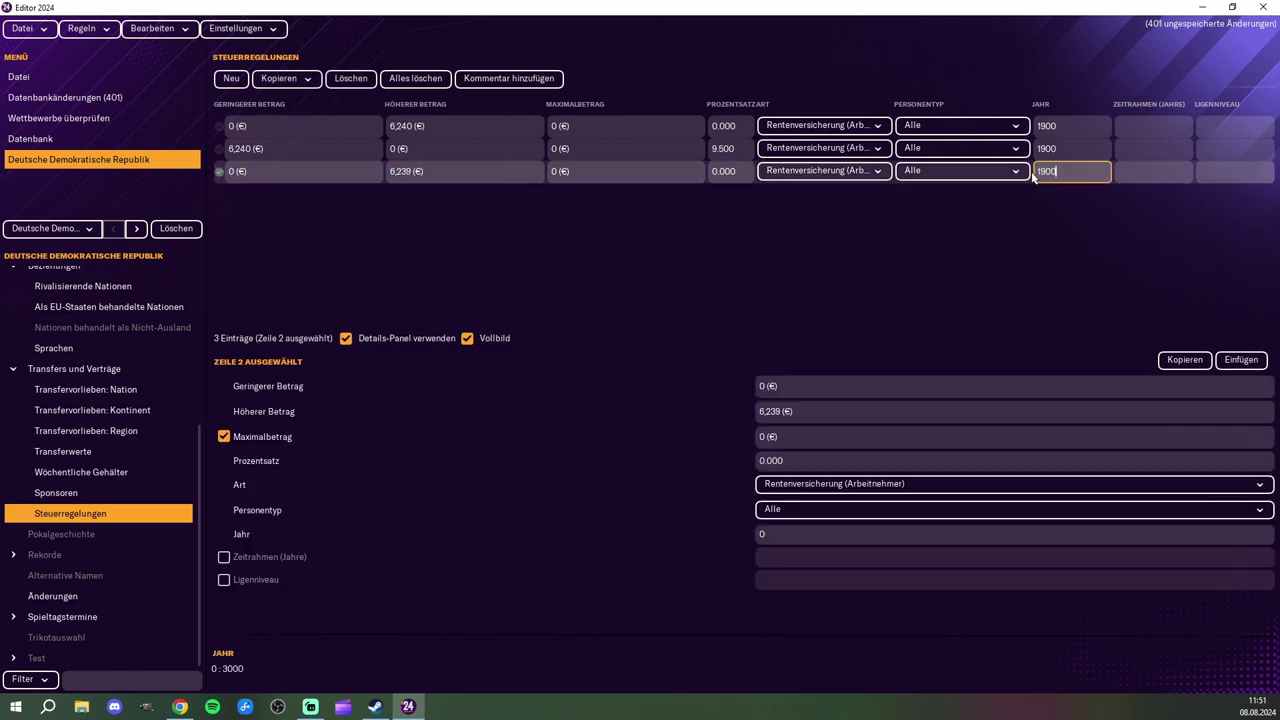
pyautogui.write('0')
# Step: Copy Deutschland's Maximalbetrag of 8,146 € into the DDR's second tax entry
pyautogui.click(137, 229)
pyautogui.click(549, 150)
pyautogui.hotkey('ctrl', 'c')
pyautogui.click(114, 229)
pyautogui.click(560, 149)
pyautogui.hotkey('ctrl', 'v')
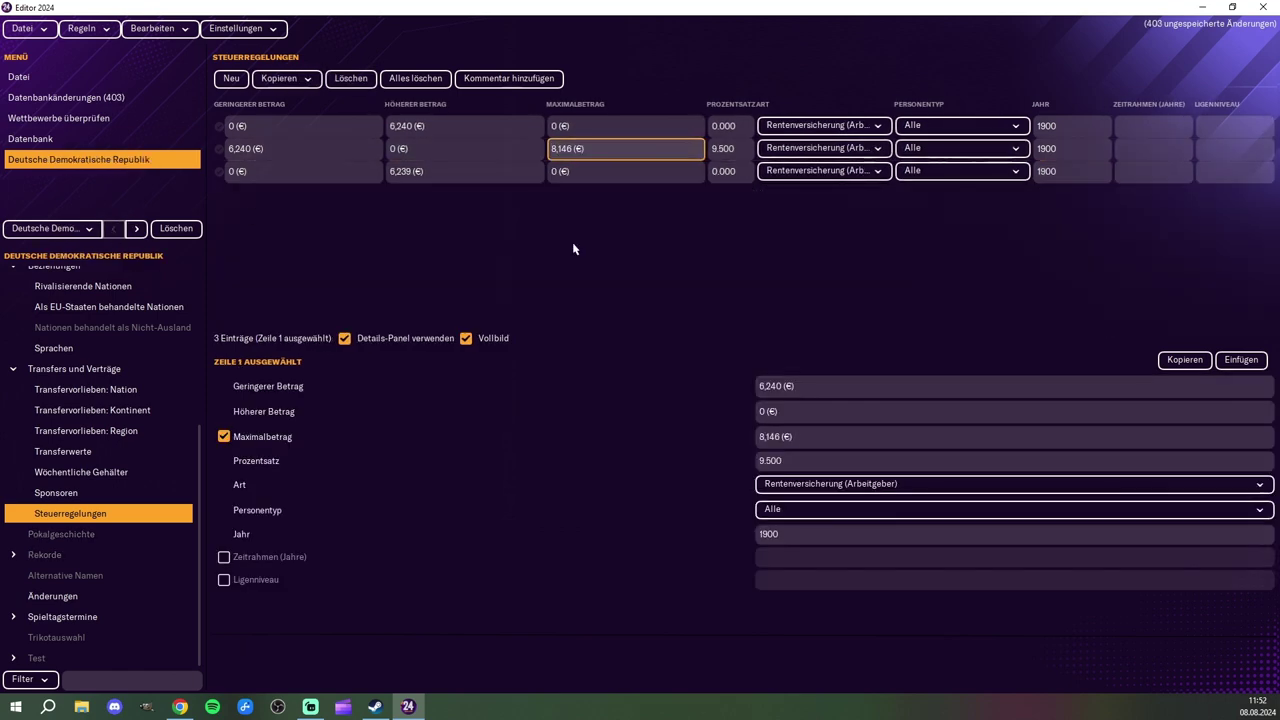
# Step: Add a fourth tax entry for the DDR with Deutschland's Geringerer Betrag of 6,240 €
pyautogui.click(137, 229)
pyautogui.click(286, 195)
pyautogui.click(114, 229)
pyautogui.click(137, 229)
pyautogui.click(116, 230)
pyautogui.click(231, 79)
pyautogui.click(287, 195)
pyautogui.hotkey('ctrl', 'v')
# Step: Give the DDR's fourth tax entry a Maximalbetrag of 8,146 € and a Prozentsatz of 9.500
pyautogui.click(137, 229)
pyautogui.click(562, 195)
pyautogui.hotkey('ctrl', 'c')
pyautogui.click(114, 229)
pyautogui.click(562, 195)
pyautogui.hotkey('ctrl', 'v')
pyautogui.click(725, 195)
pyautogui.write('9.500')
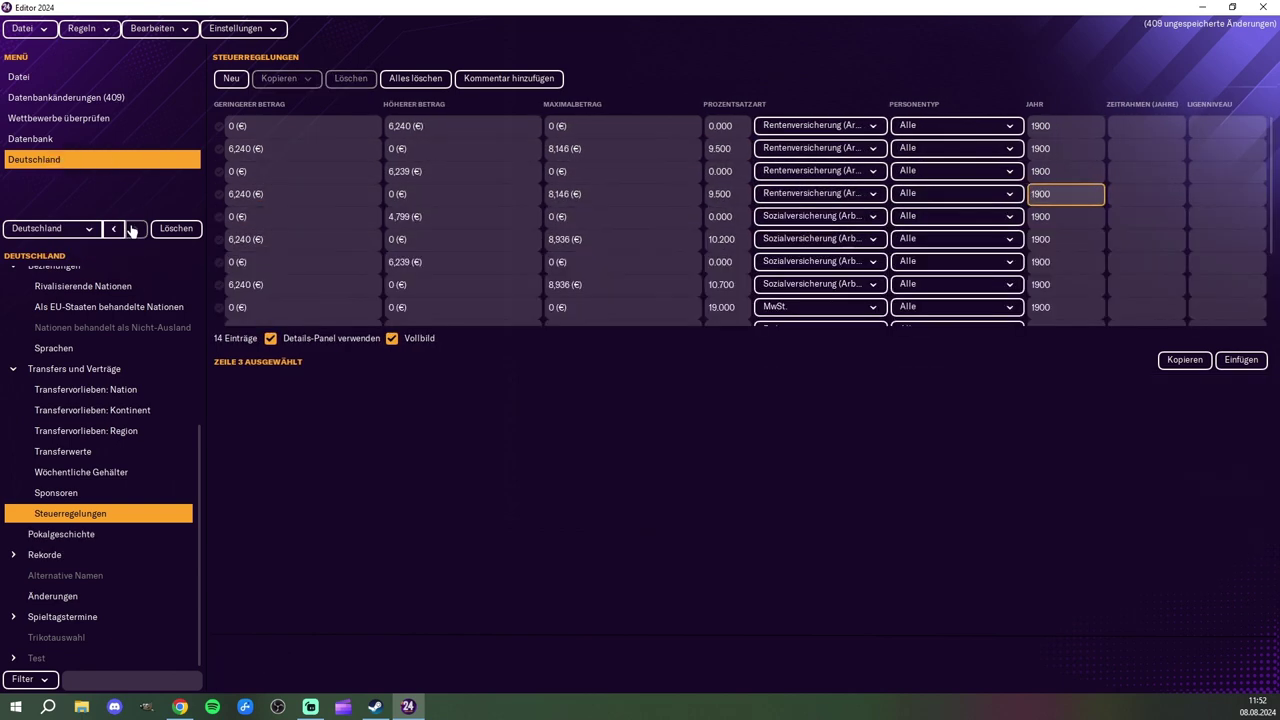
# Step: Add a fifth tax entry for the DDR and set its Art to Sozialversicherung, matching Deutschland's fifth entry
pyautogui.scroll(-3, 376, 190)
pyautogui.click(405, 132)
pyautogui.click(114, 229)
pyautogui.click(231, 79)
pyautogui.click(825, 217)
pyautogui.click(848, 333)
# Step: Set the DDR's fifth tax entry to a Höherer Betrag of 4,799 € and the year 1900
pyautogui.click(450, 217)
pyautogui.hotkey('ctrl', 'v')
pyautogui.click(1060, 217)
pyautogui.write('1900')
pyautogui.click(136, 230)
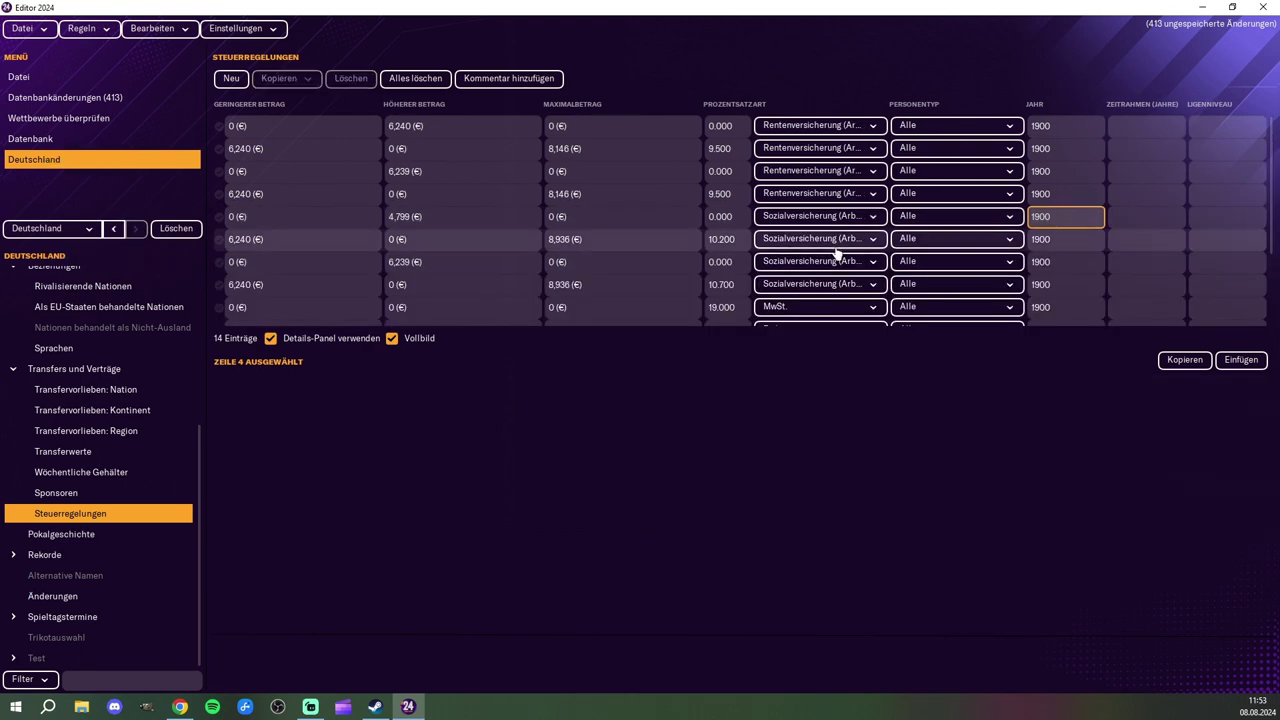
# Step: Add a sixth tax entry for the DDR with a Geringerer Betrag of 6,240 € and the Art Sozialversicherung (Arbeitnehmer)
pyautogui.click(277, 240)
pyautogui.click(114, 229)
pyautogui.click(231, 79)
pyautogui.hotkey('ctrl', 'v')
pyautogui.click(820, 240)
pyautogui.click(848, 355)
# Step: Give the DDR's sixth tax entry a Maximalbetrag of 8,937 €, a Prozentsatz of 10.200 and the year 1900
pyautogui.click(137, 229)
pyautogui.click(563, 242)
pyautogui.hotkey('ctrl', 'v')
pyautogui.click(137, 229)
pyautogui.click(728, 240)
pyautogui.click(114, 229)
pyautogui.click(1060, 240)
pyautogui.write('1900')
# Step: Add a seventh DDR tax entry for Sozialversicherung (Arbeitnehmer) with a Höherer Betrag of 6,239 € and the year 1900
pyautogui.click(137, 229)
pyautogui.moveTo(424, 263); pyautogui.dragTo(372, 270)
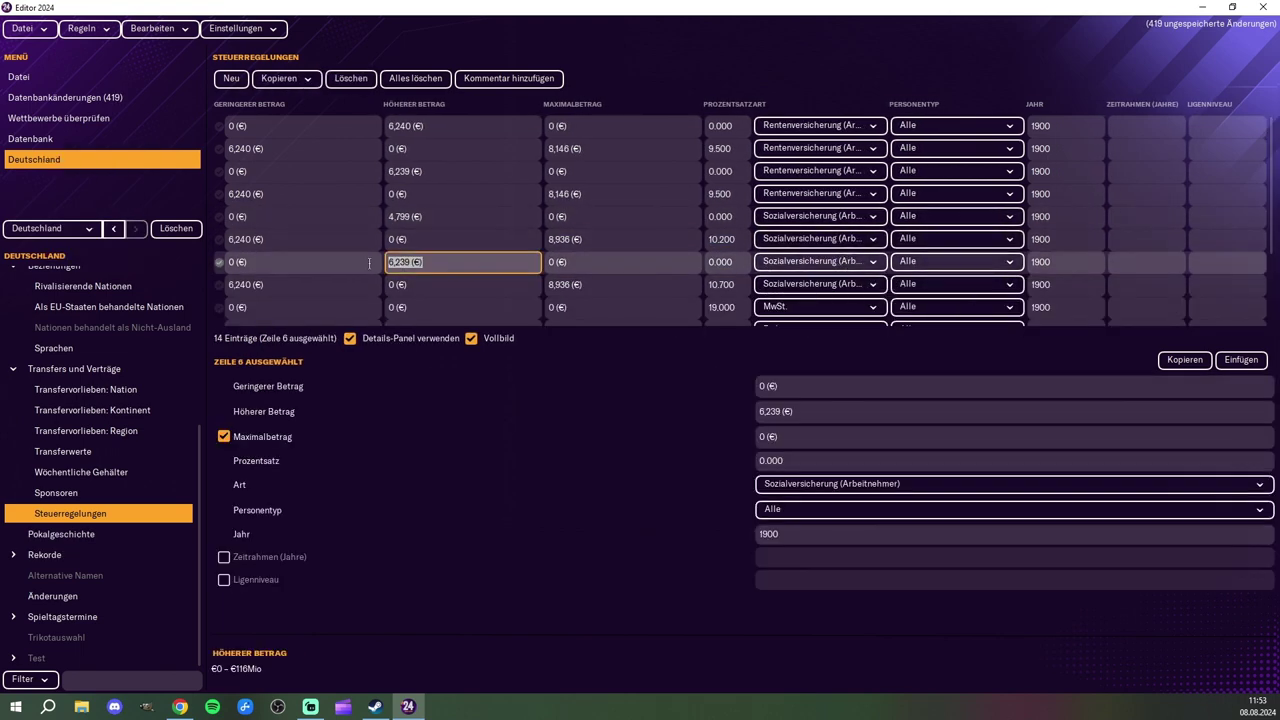
pyautogui.click(114, 229)
pyautogui.click(231, 79)
pyautogui.click(820, 262)
pyautogui.click(857, 357)
pyautogui.click(1055, 262)
pyautogui.write('1900')
# Step: Add an eighth DDR tax entry for Sozialversicherung (Arbeitnehmer) with Deutschland's Geringerer Betrag of 6,240 €
pyautogui.click(137, 229)
pyautogui.moveTo(708, 285); pyautogui.dragTo(812, 290)
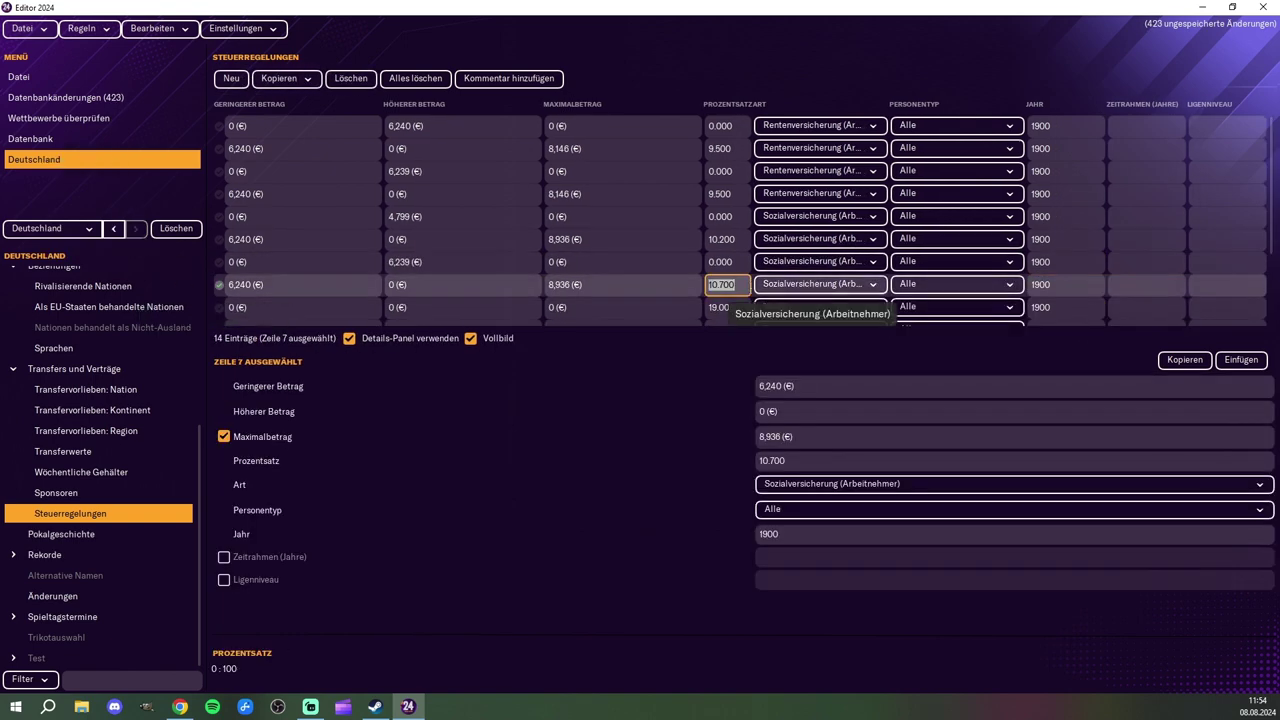
pyautogui.click(277, 285)
pyautogui.click(114, 229)
pyautogui.click(231, 79)
pyautogui.hotkey('ctrl', 'v')
pyautogui.click(825, 285)
# Step: Give the DDR's eighth tax entry a Maximalbetrag of 8,937 €, a Prozentsatz of 10.700 and the year 1900
pyautogui.click(137, 229)
pyautogui.click(114, 229)
pyautogui.moveTo(575, 285); pyautogui.dragTo(530, 284)
pyautogui.write('8937')
pyautogui.moveTo(738, 285); pyautogui.dragTo(695, 295)
pyautogui.write('10.700')
pyautogui.write('1900')
pyautogui.moveTo(1046, 285); pyautogui.dragTo(984, 318)
# Step: Add a ninth tax entry for the DDR for MwSt. with a Prozentsatz of 19.000 and the year 1900
pyautogui.click(137, 229)
pyautogui.scroll(-2, 300, 260)
pyautogui.click(221, 202)
pyautogui.click(114, 229)
pyautogui.click(231, 79)
pyautogui.write('19.0001900')
# Step: Add a tenth DDR tax entry for Einkommenssteuer with a Höherer Betrag of 10,909 € and the year 1900
pyautogui.click(137, 229)
pyautogui.scroll(-2, 300, 260)
pyautogui.click(387, 228)
pyautogui.click(114, 229)
pyautogui.click(231, 79)
pyautogui.moveTo(415, 314); pyautogui.dragTo(384, 315)
pyautogui.write('10908')
pyautogui.moveTo(1046, 314); pyautogui.dragTo(984, 318)
pyautogui.write('1900')
# Step: Add an eleventh DDR tax entry for Einkommenssteuer with a Geringerer Betrag of 10,910 € and a Höherer Betrag of 57,999 €
pyautogui.click(137, 229)
pyautogui.click(445, 274)
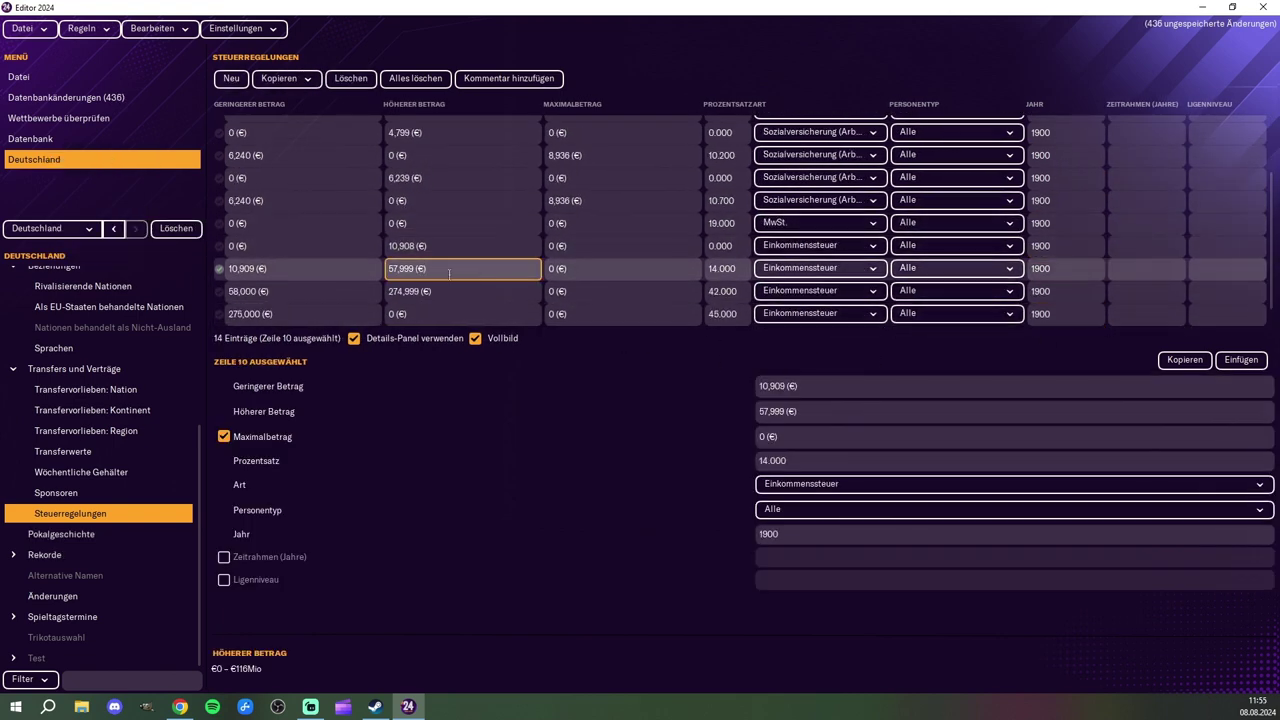
pyautogui.click(114, 229)
pyautogui.click(231, 79)
pyautogui.moveTo(415, 314); pyautogui.dragTo(382, 318)
pyautogui.write('57999')
pyautogui.moveTo(256, 314); pyautogui.dragTo(224, 316)
pyautogui.write('10909')
pyautogui.click(410, 294)
pyautogui.click(481, 319)
# Step: Set the DDR's eleventh tax entry to a Prozentsatz of 14.000 and the year 1900
pyautogui.click(137, 229)
pyautogui.click(728, 314)
pyautogui.click(114, 229)
pyautogui.click(728, 314)
pyautogui.write('14')
pyautogui.moveTo(1046, 315); pyautogui.dragTo(1024, 320)
pyautogui.write('1900')
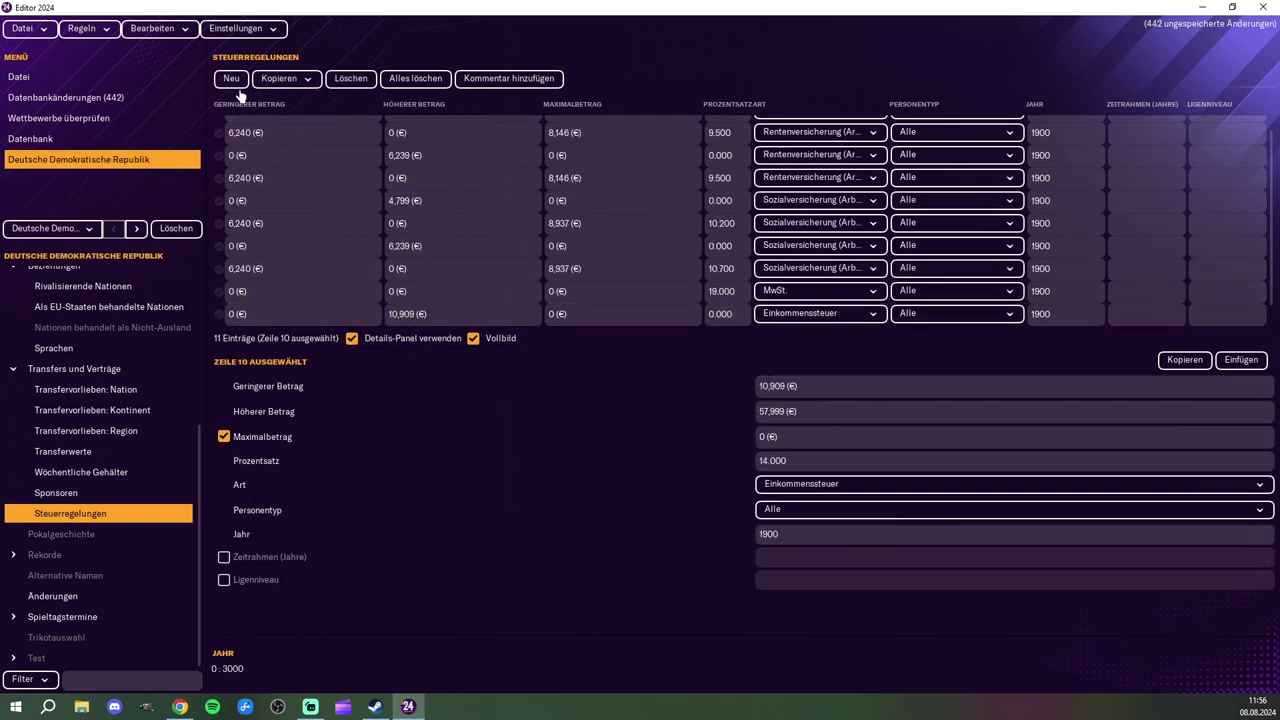
# Step: Add a twelfth DDR tax entry for Einkommenssteuer with a Geringerer Betrag of 58,000 € and a Höherer Betrag of 274,999 €
pyautogui.click(231, 79)
pyautogui.click(136, 228)
pyautogui.click(329, 268)
pyautogui.click(114, 229)
pyautogui.moveTo(256, 314)
pyautogui.mouseDown()
pyautogui.moveTo(224, 316)
pyautogui.moveTo(242, 296)
pyautogui.mouseUp()
pyautogui.write('58000910')
pyautogui.click(330, 314)
pyautogui.click(425, 309)
pyautogui.moveTo(425, 309); pyautogui.dragTo(386, 314)
pyautogui.write('274999')
# Step: Set the DDR's twelfth tax entry to a Prozentsatz of 42.000 and the year 1900
pyautogui.click(137, 229)
pyautogui.click(114, 229)
pyautogui.moveTo(738, 314); pyautogui.dragTo(704, 316)
pyautogui.write('42')
pyautogui.moveTo(1044, 315); pyautogui.dragTo(1014, 322)
pyautogui.write('1900')
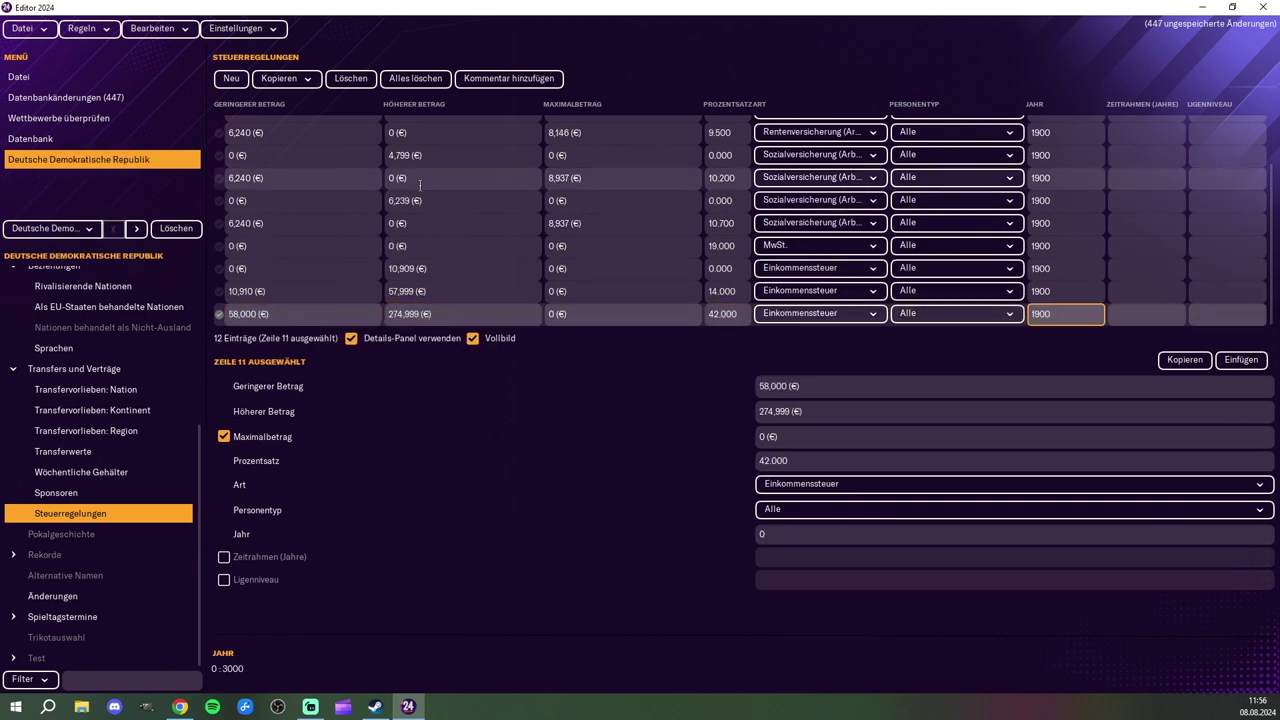
# Step: Add a thirteenth tax entry for the DDR with Deutschland's Geringerer Betrag of 275,000 €
pyautogui.click(136, 230)
pyautogui.click(135, 231)
pyautogui.scroll(-2, 506, 286)
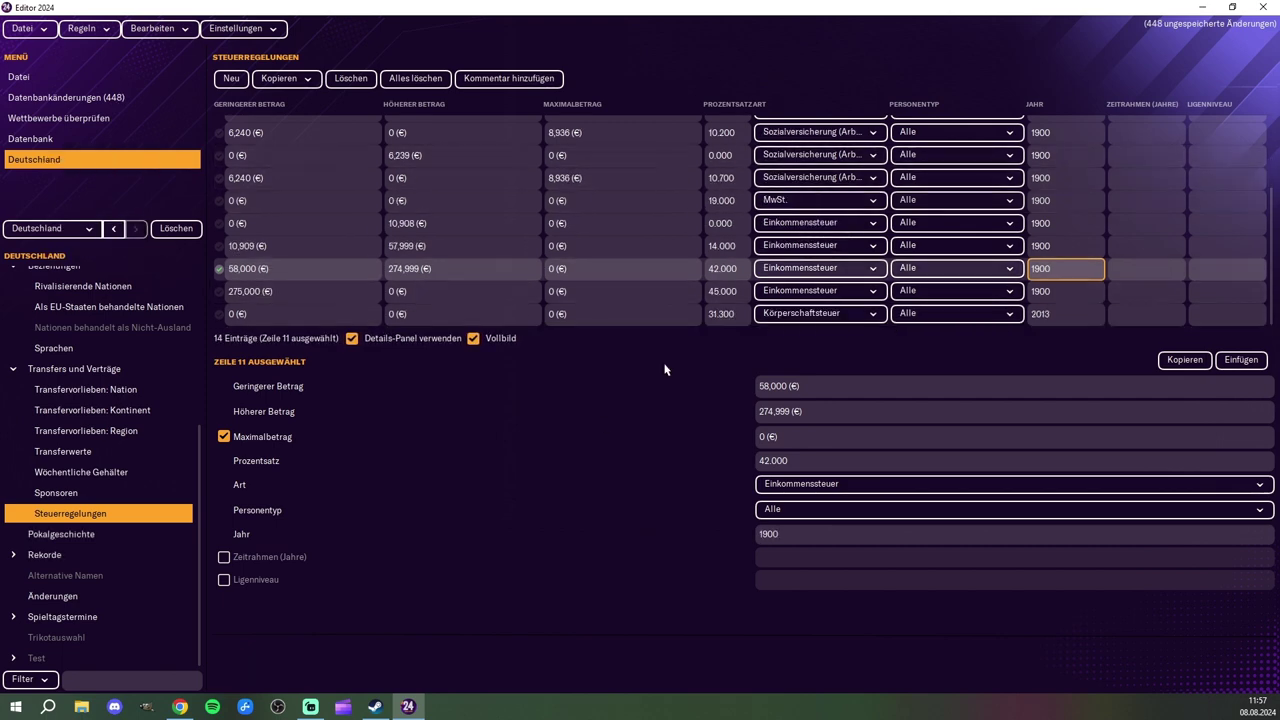
pyautogui.click(114, 230)
pyautogui.click(232, 79)
pyautogui.click(136, 230)
pyautogui.doubleClick(238, 292)
pyautogui.click(114, 230)
pyautogui.doubleClick(240, 314)
pyautogui.hotkey('ctrl', 'v')
# Step: Set the Prozentsatz of the DDR's thirteenth tax entry to 45.000
pyautogui.click(136, 230)
pyautogui.moveTo(746, 294); pyautogui.dragTo(700, 293)
pyautogui.click(114, 230)
pyautogui.moveTo(708, 314); pyautogui.dragTo(873, 338)
# Step: Add a fourteenth DDR tax entry for Körperschaftsteuer with a Prozentsatz of 31.300 and the year 2013
pyautogui.click(136, 230)
pyautogui.scroll(-1, 350, 290)
pyautogui.click(114, 230)
pyautogui.click(232, 79)
pyautogui.scroll(-1, 355, 312)
pyautogui.click(820, 314)
pyautogui.doubleClick(1042, 314)
pyautogui.write('2013')
pyautogui.click(136, 230)
pyautogui.click(114, 230)
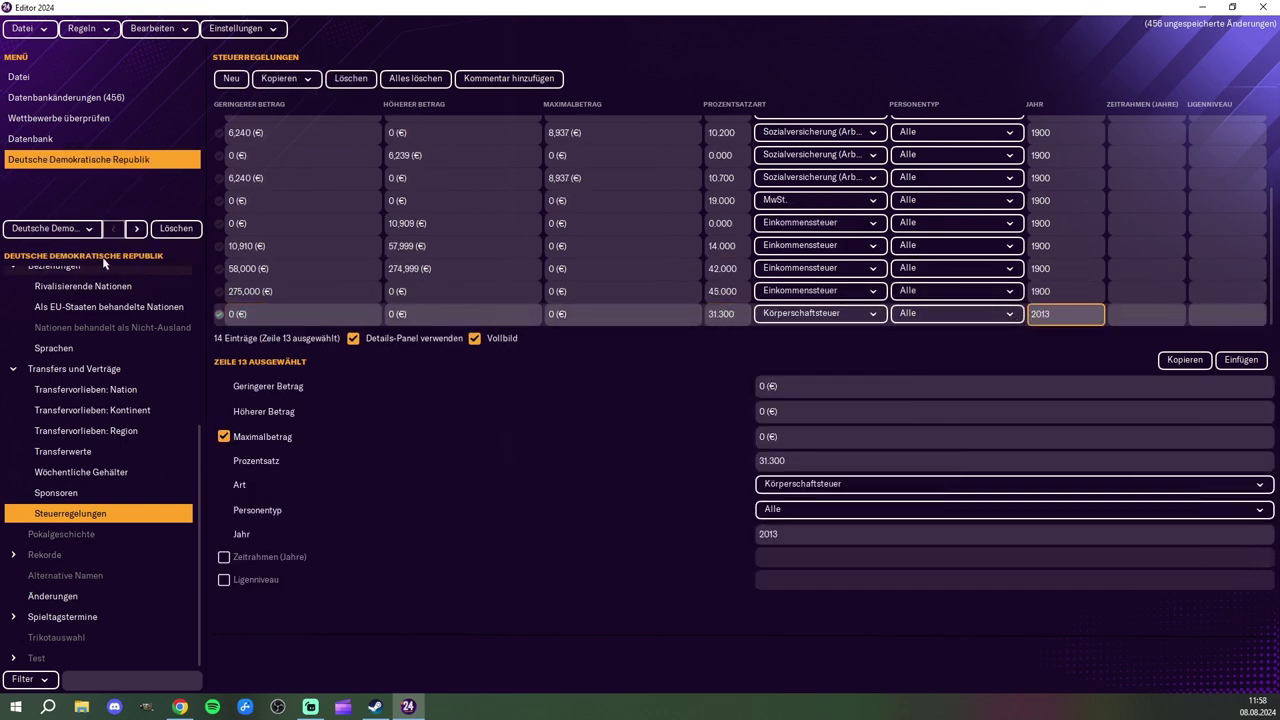
# Step: Look through Deutschland's Pokalgeschichte and Rekorde sections and view the DDR's match-date settings
pyautogui.click(136, 230)
pyautogui.click(82, 534)
pyautogui.click(86, 556)
pyautogui.click(109, 617)
pyautogui.click(114, 230)
pyautogui.click(90, 576)
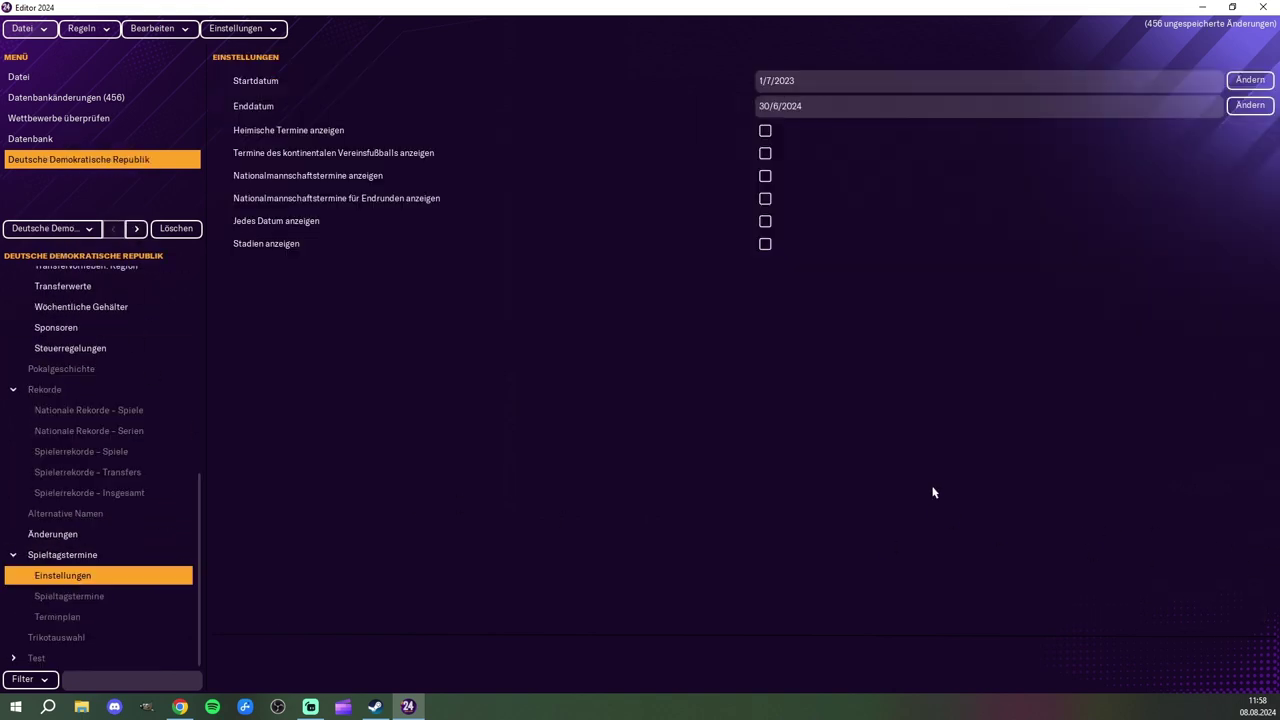
# Step: Compare the DDR's transfer preferences by nation, continent and region with those of Deutschland
pyautogui.scroll(8, 150, 455)
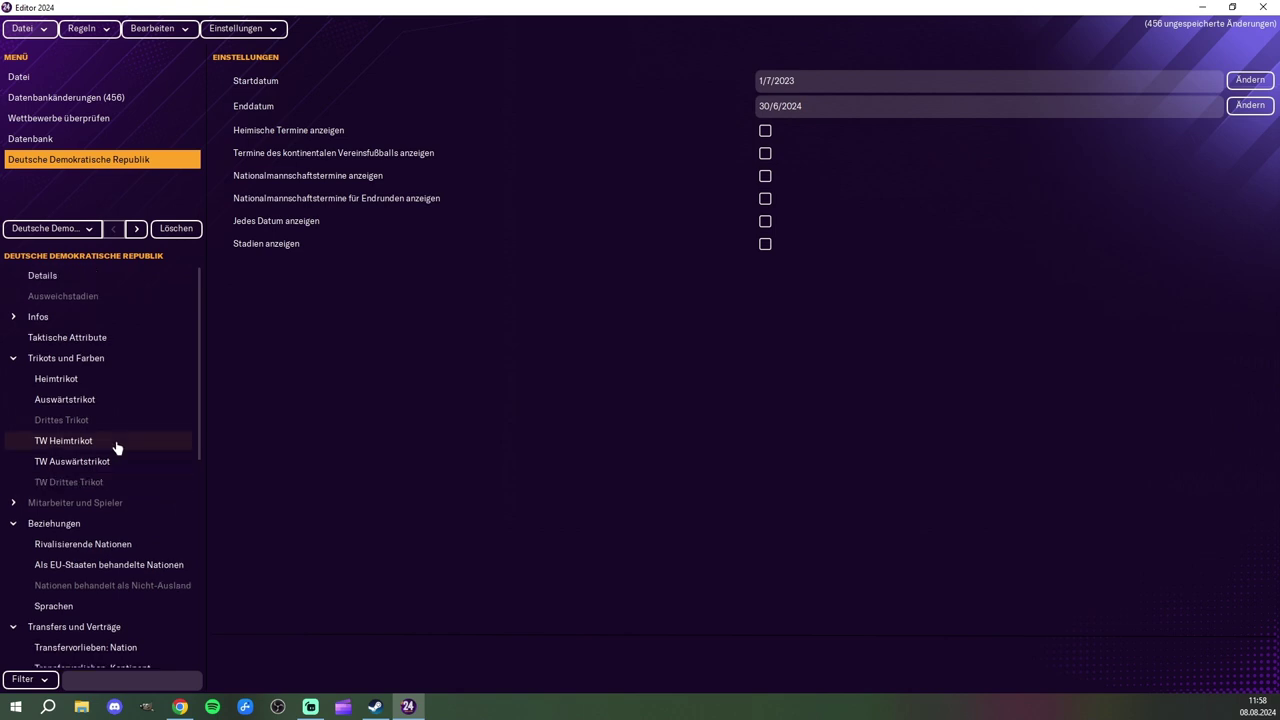
pyautogui.scroll(-8, 100, 440)
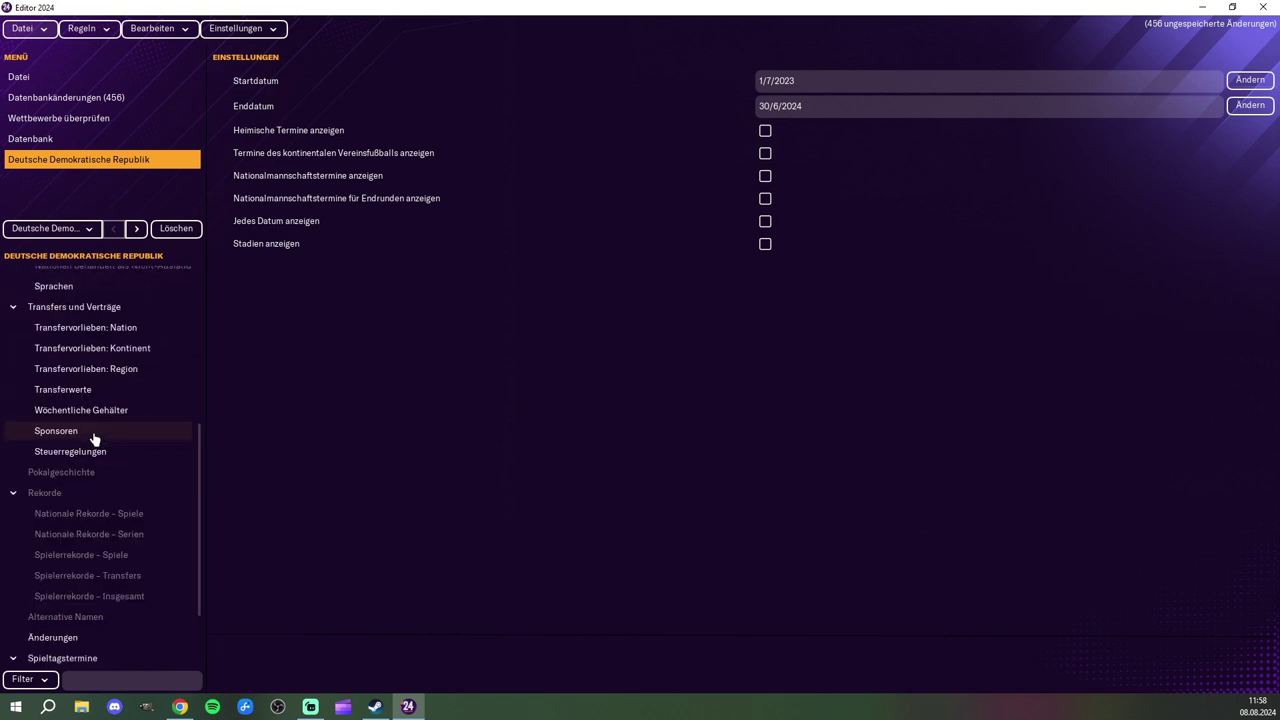
pyautogui.click(100, 327)
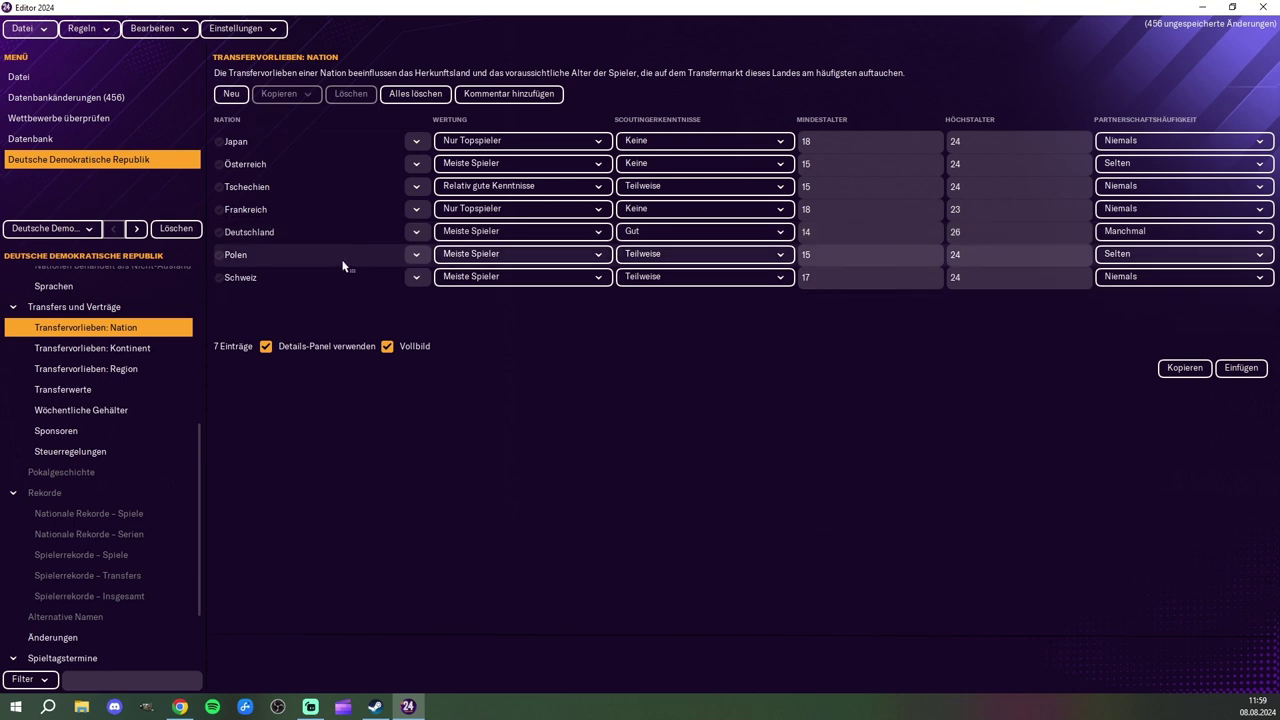
pyautogui.click(284, 194)
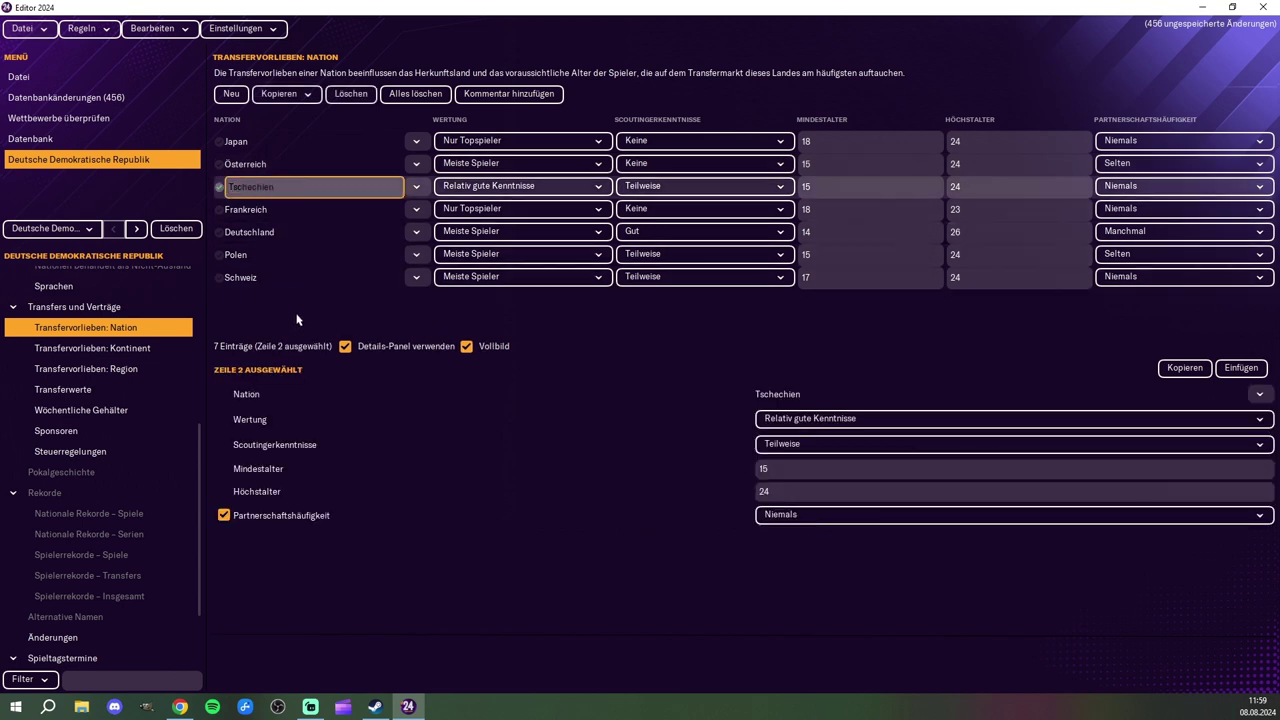
pyautogui.click(297, 259)
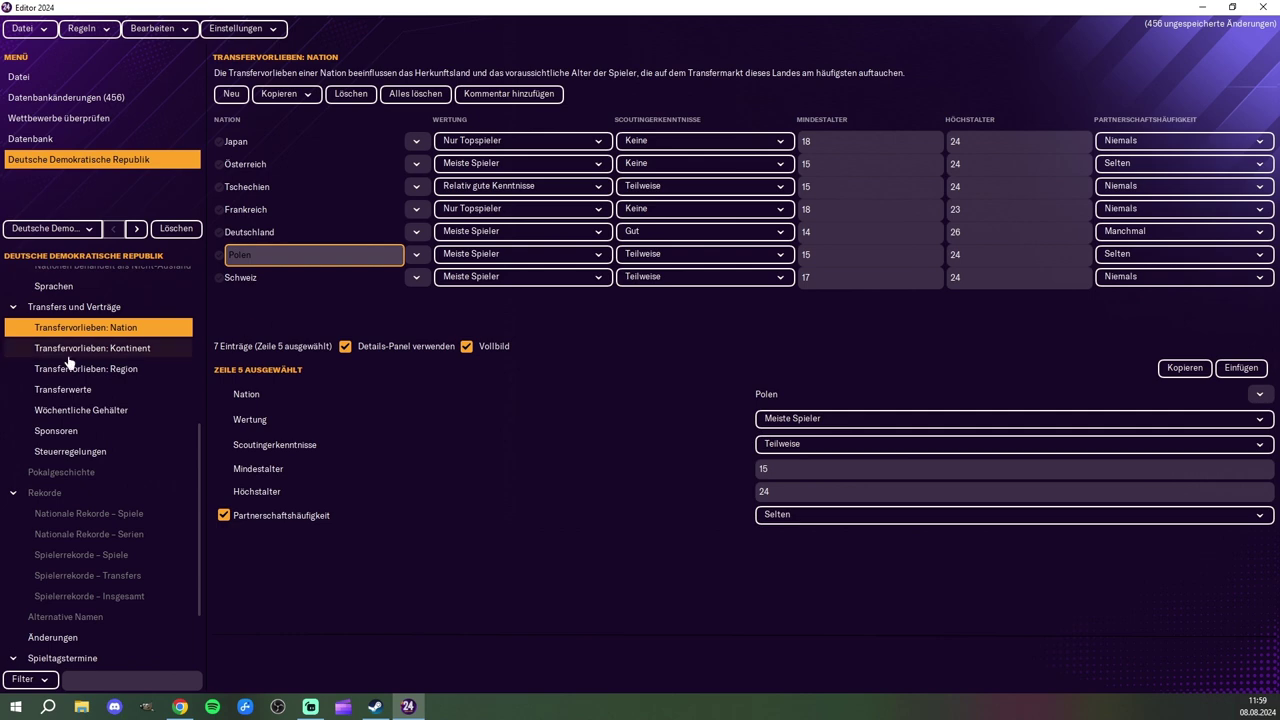
pyautogui.click(138, 229)
pyautogui.click(84, 333)
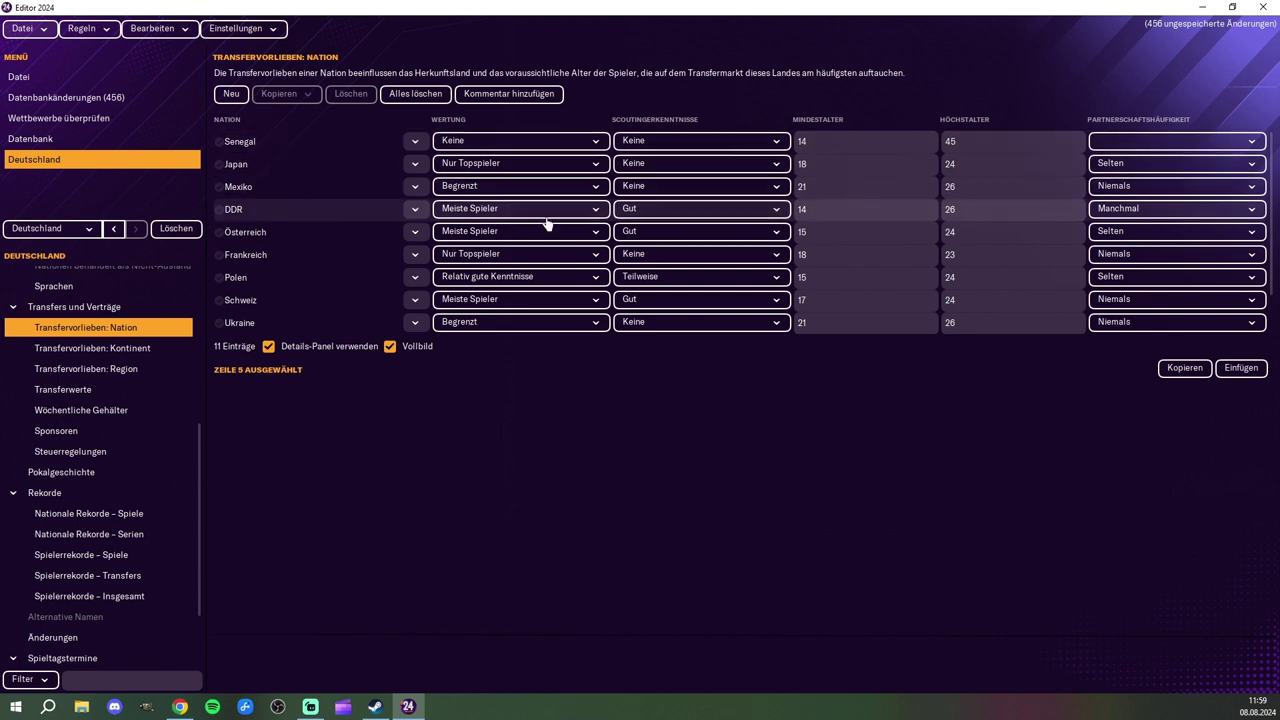
pyautogui.click(114, 230)
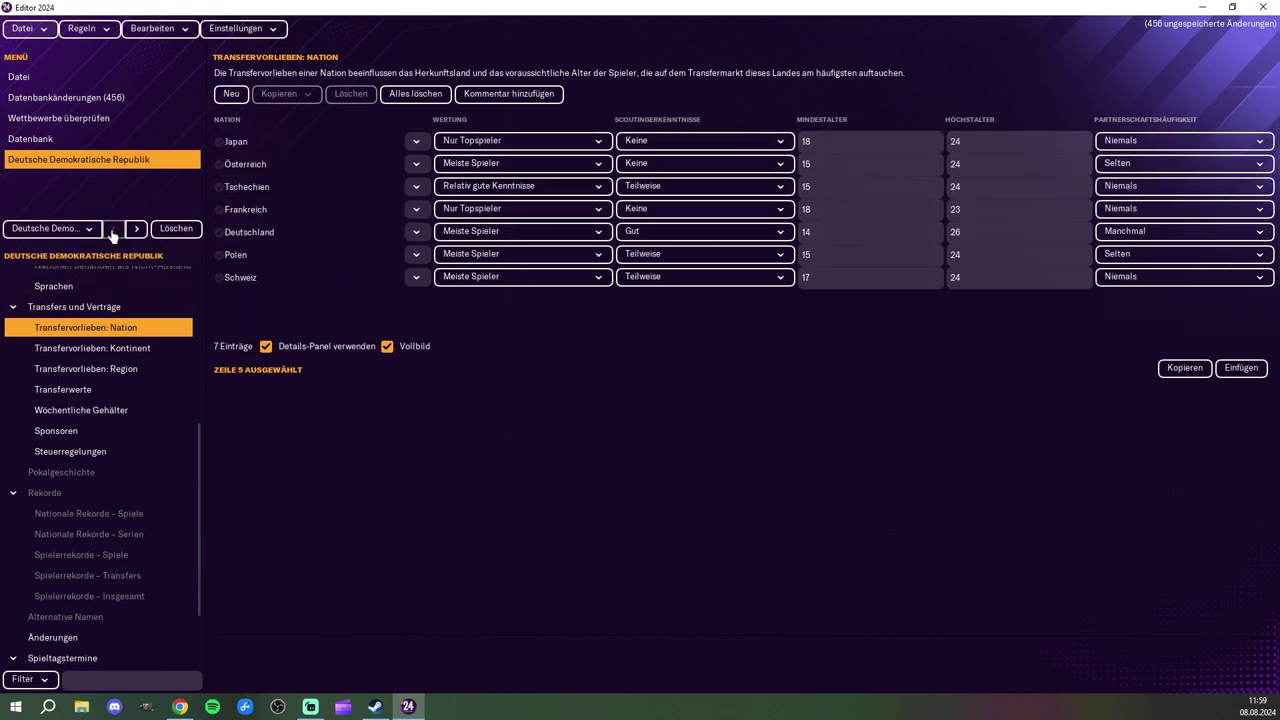
pyautogui.click(82, 350)
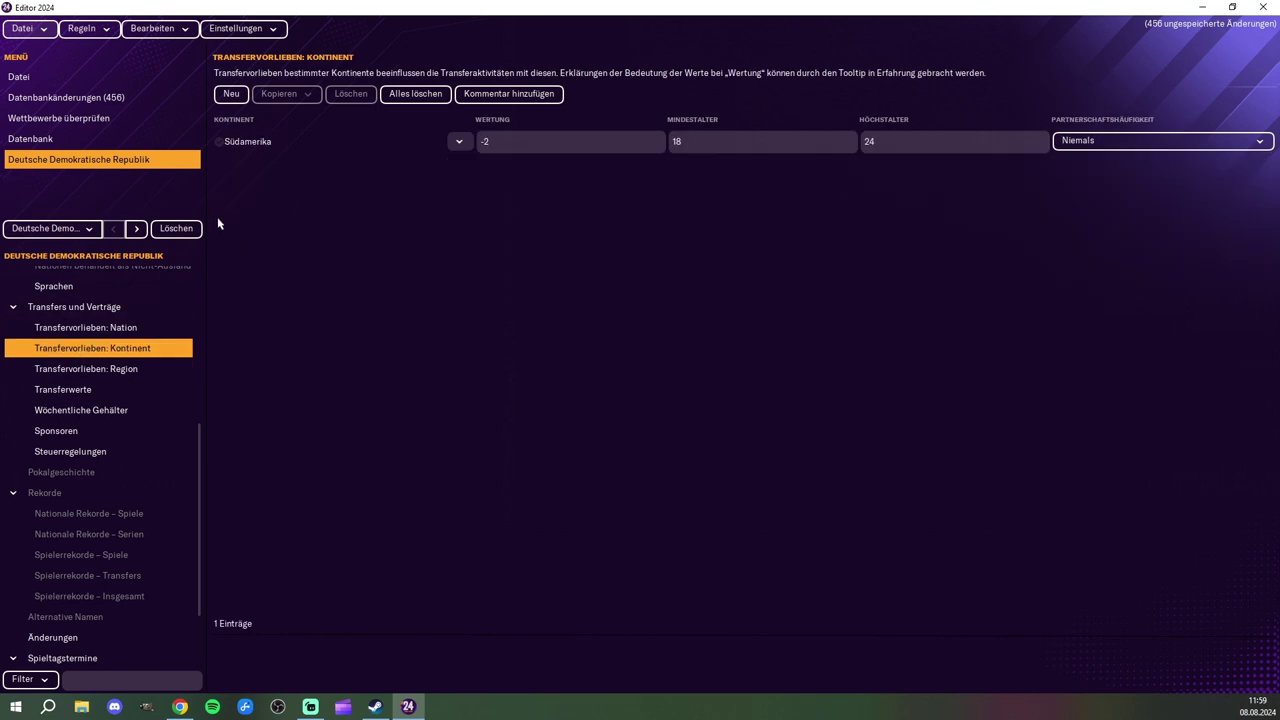
pyautogui.click(131, 231)
pyautogui.click(88, 352)
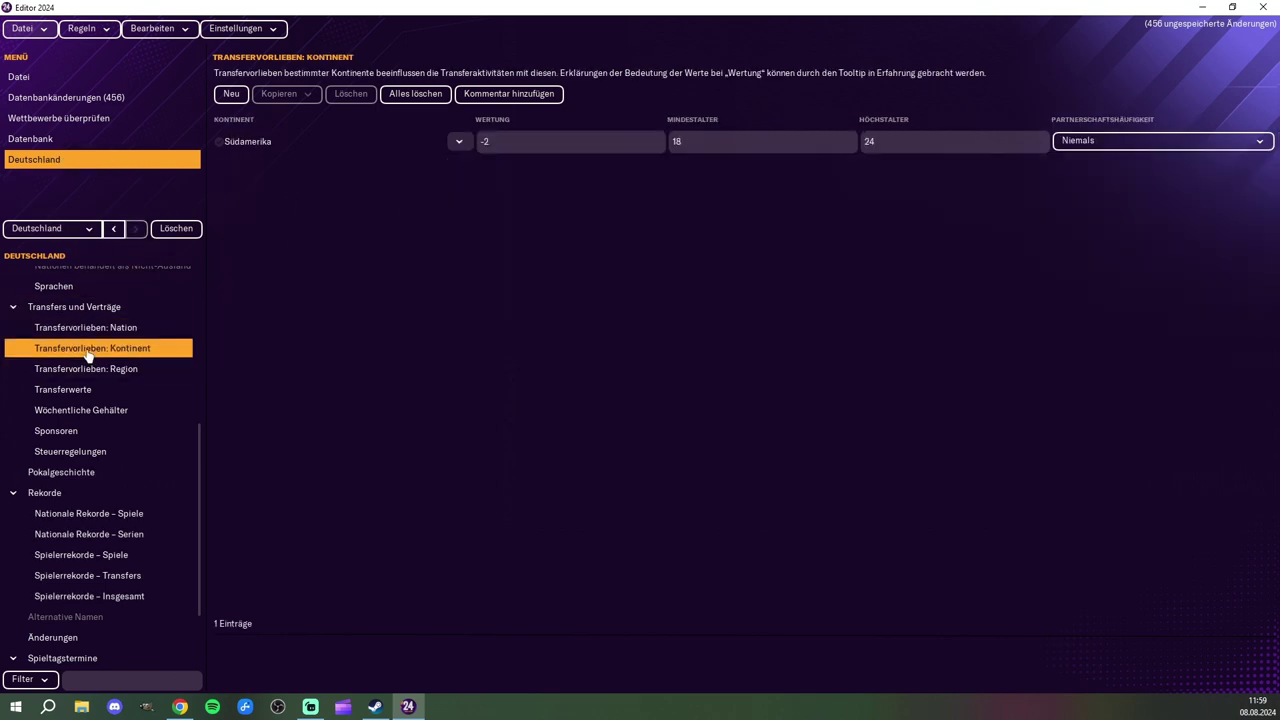
pyautogui.click(92, 372)
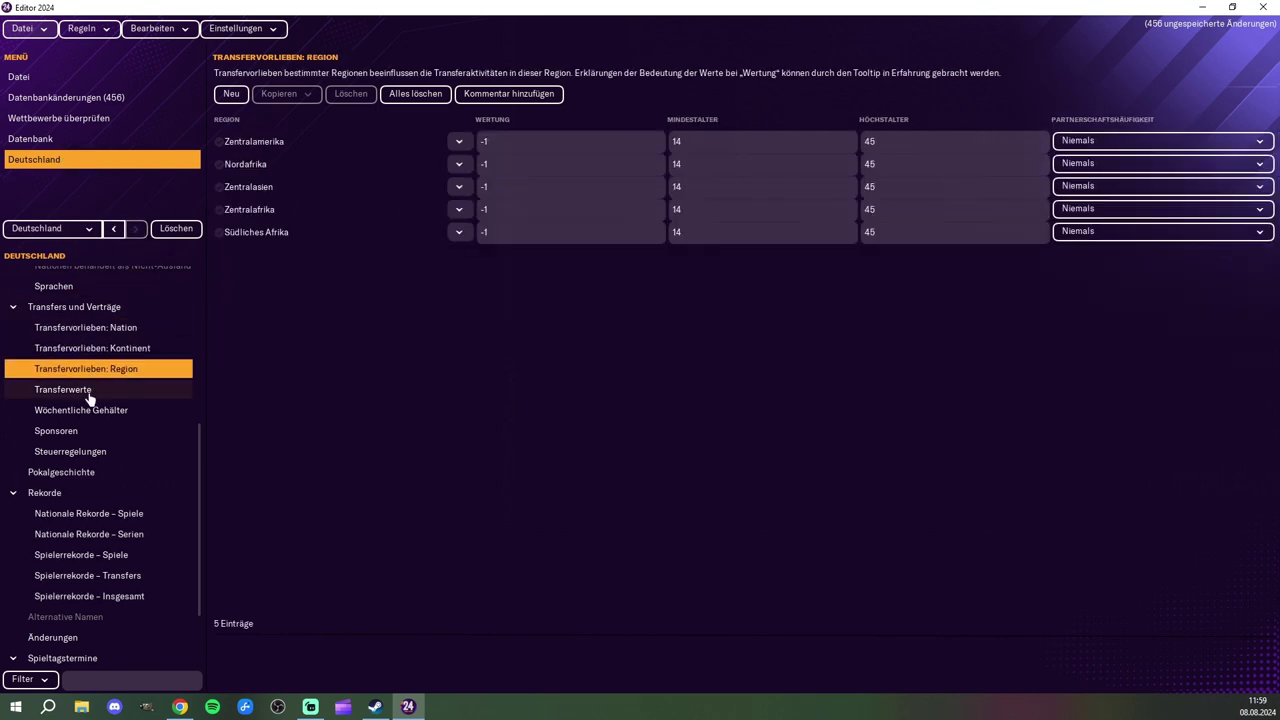
pyautogui.click(115, 229)
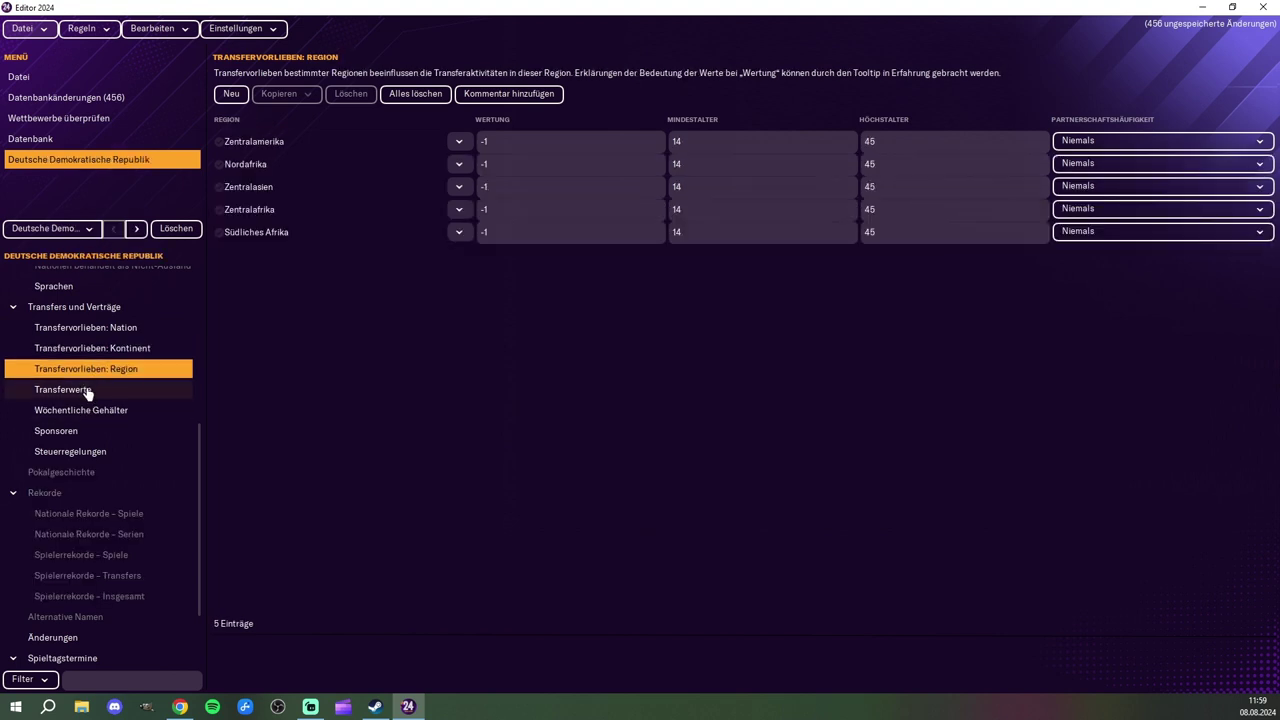
# Step: Review the DDR's Transferwerte, Wöchentliche Gehälter, Sponsoren and Steuerregelungen, checking the sponsors against Deutschland
pyautogui.click(88, 393)
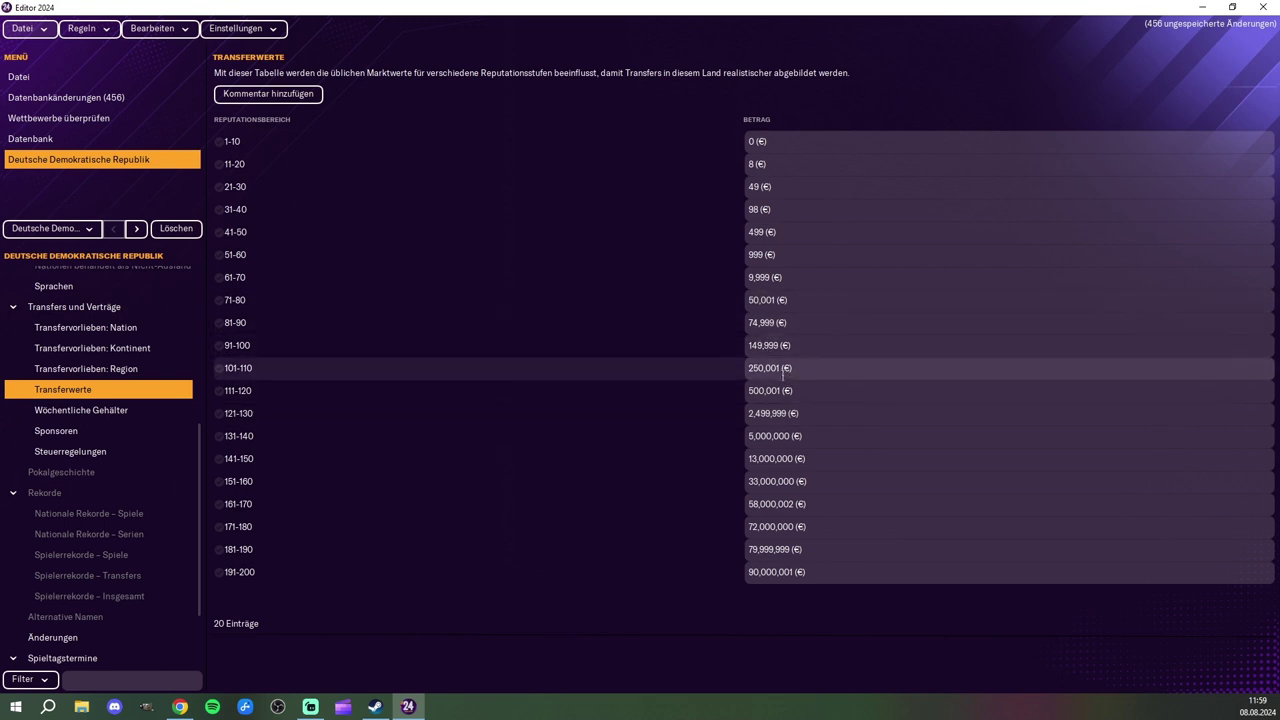
pyautogui.click(83, 421)
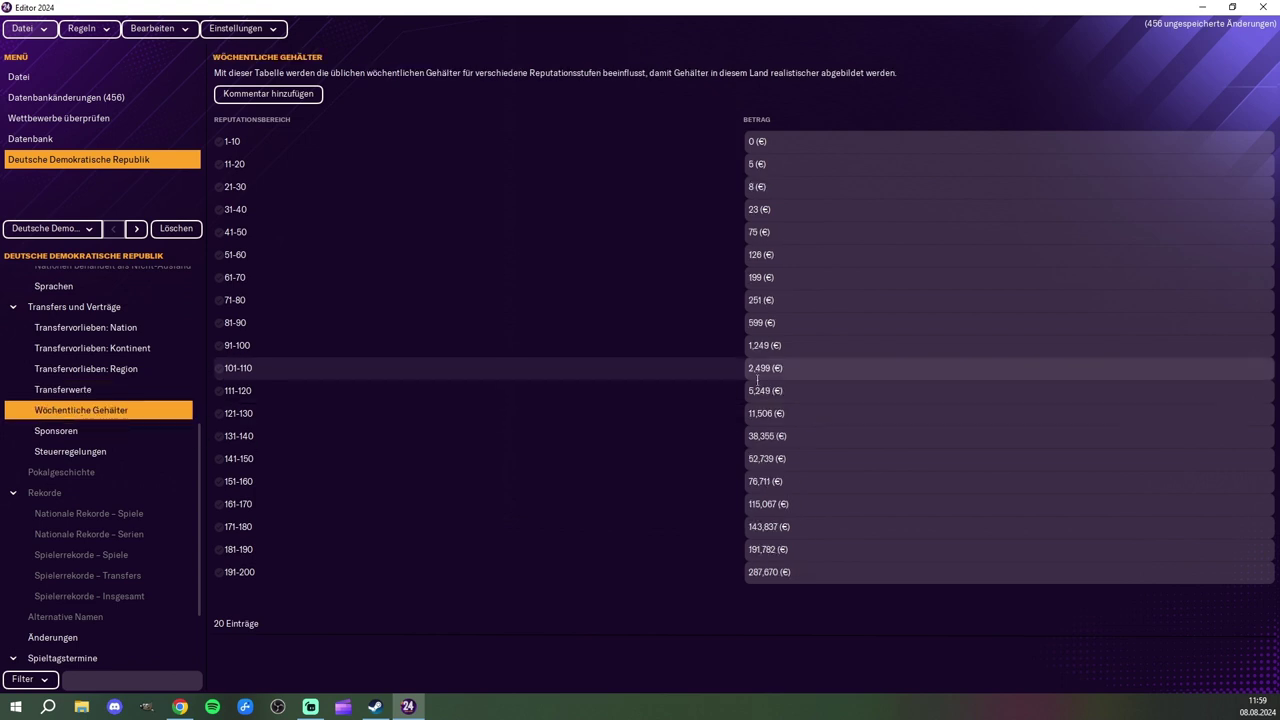
pyautogui.click(55, 431)
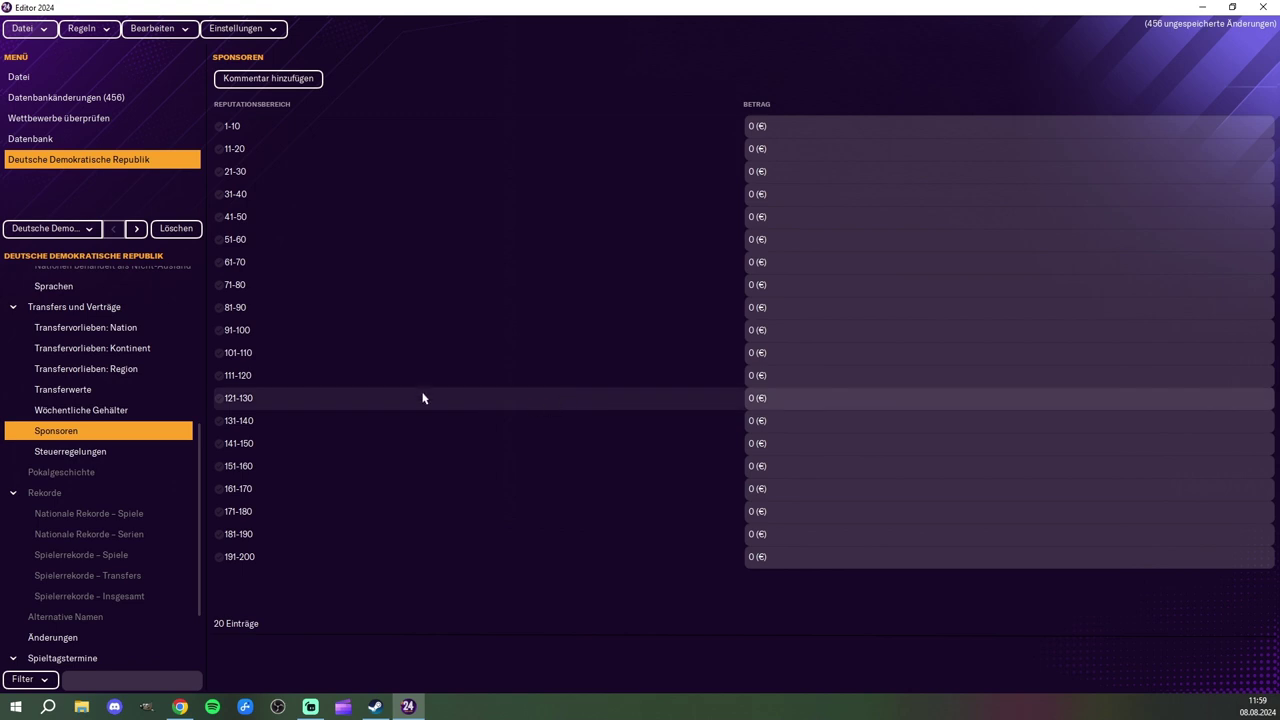
pyautogui.click(139, 232)
pyautogui.click(94, 432)
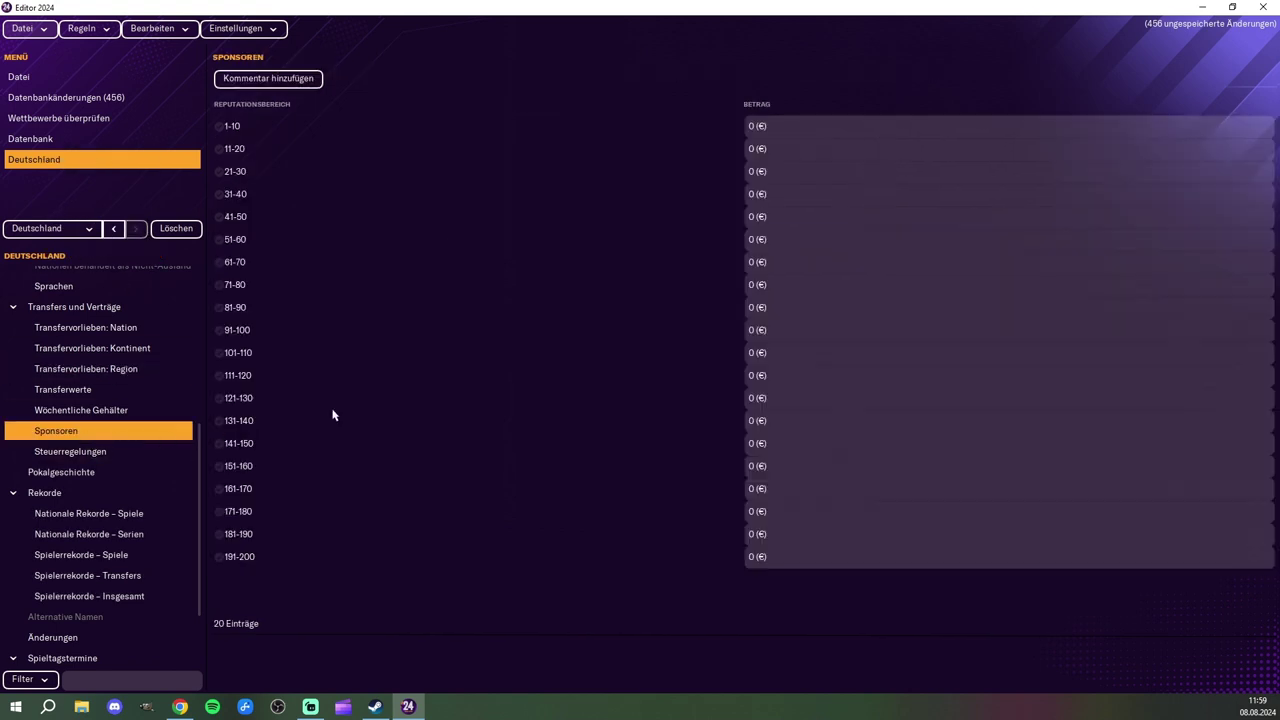
pyautogui.click(113, 232)
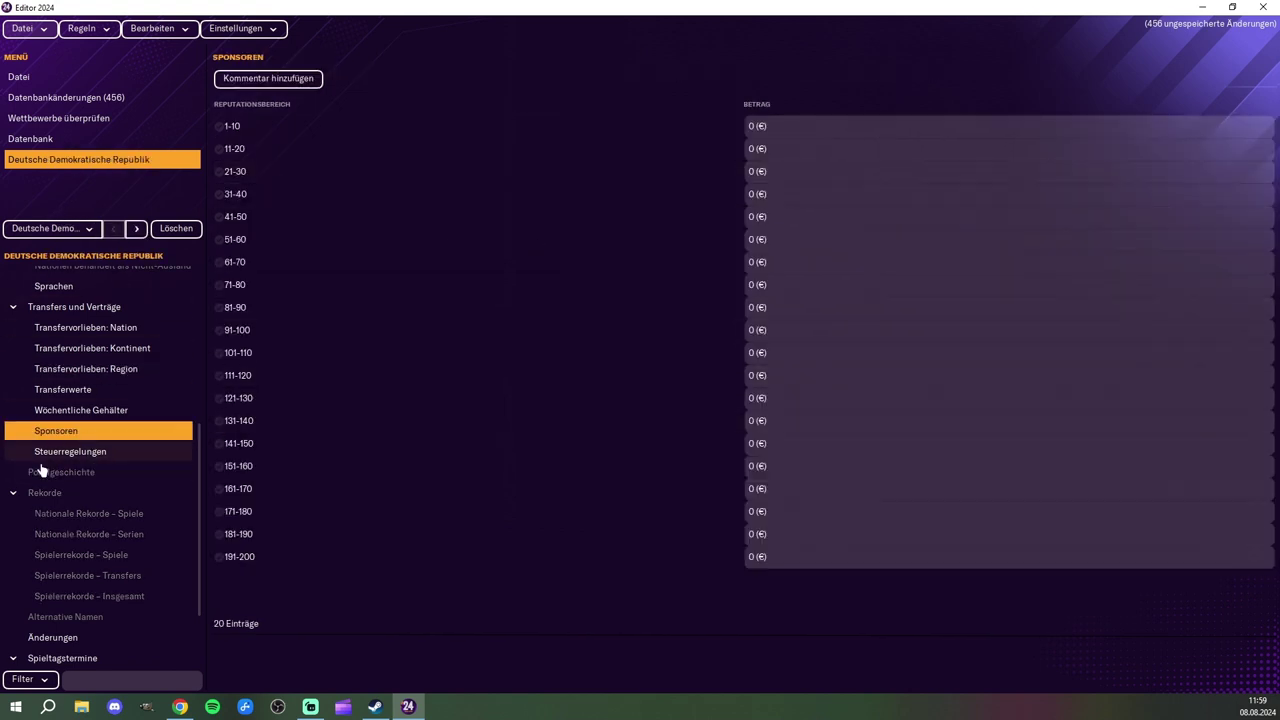
pyautogui.click(96, 453)
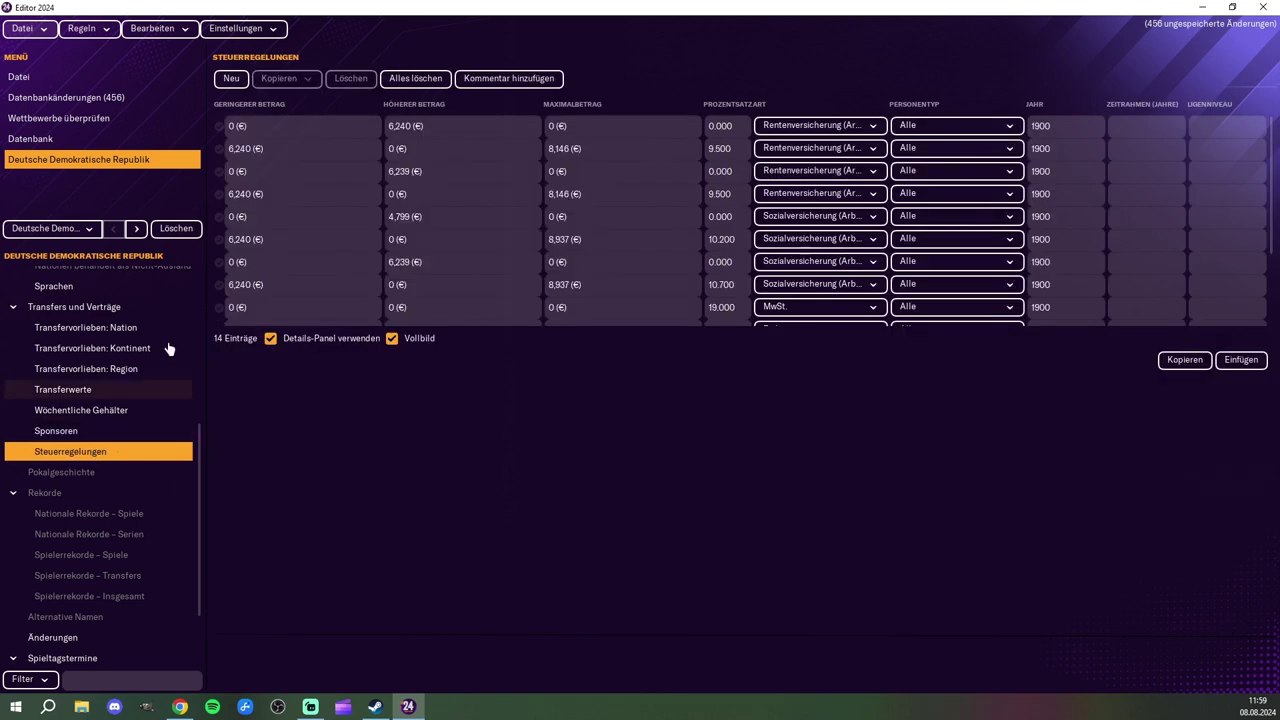
pyautogui.click(138, 230)
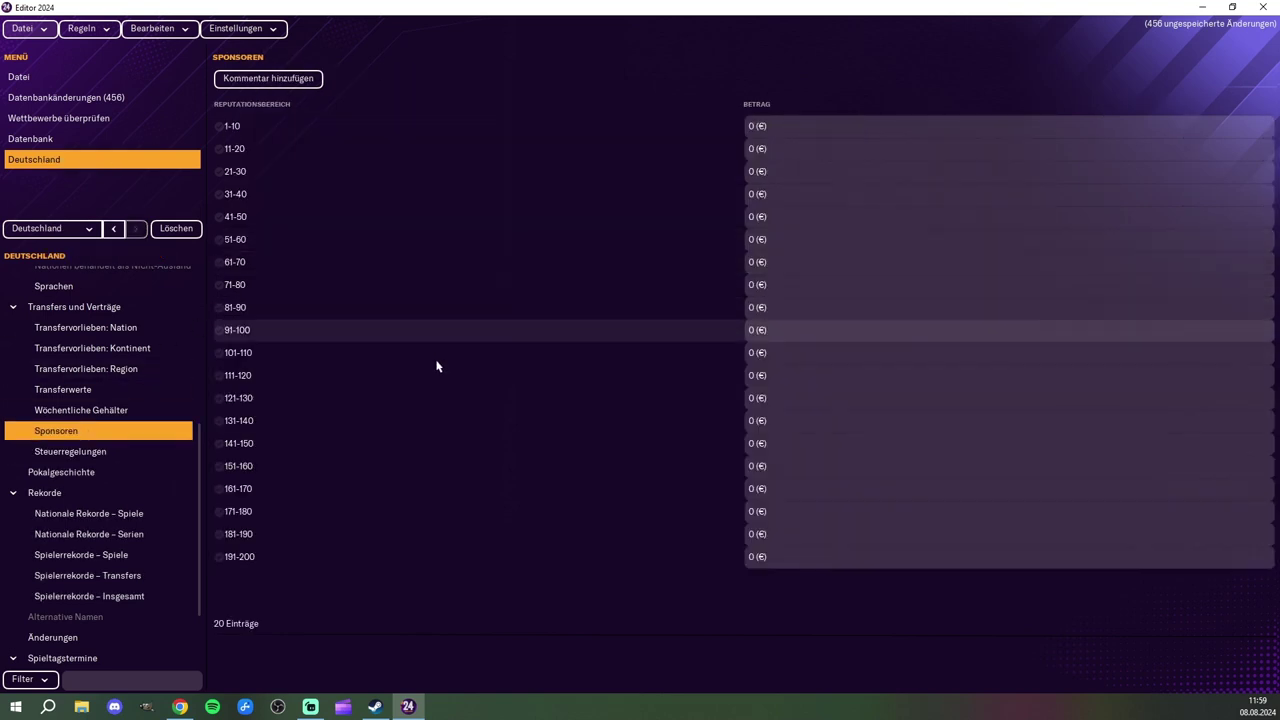
pyautogui.click(114, 229)
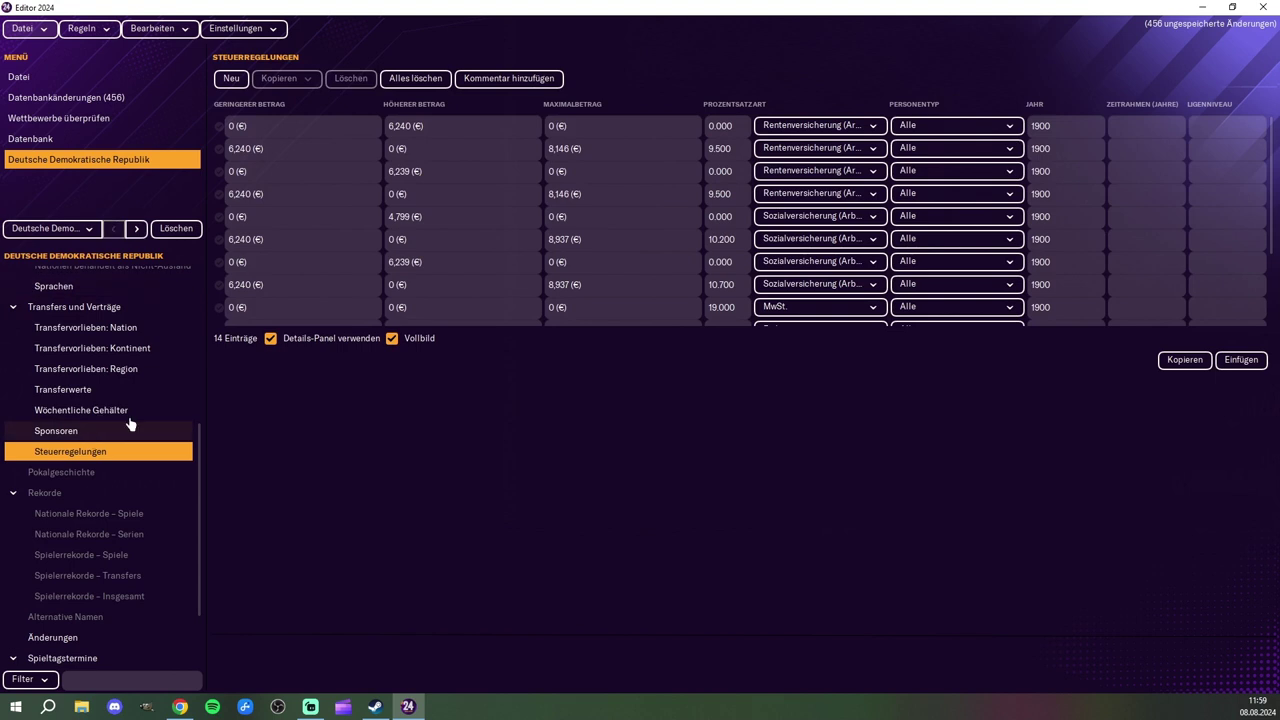
# Step: Compare the Einstellungen under Spieltagstermine for the DDR and Deutschland
pyautogui.scroll(-2, 143, 456)
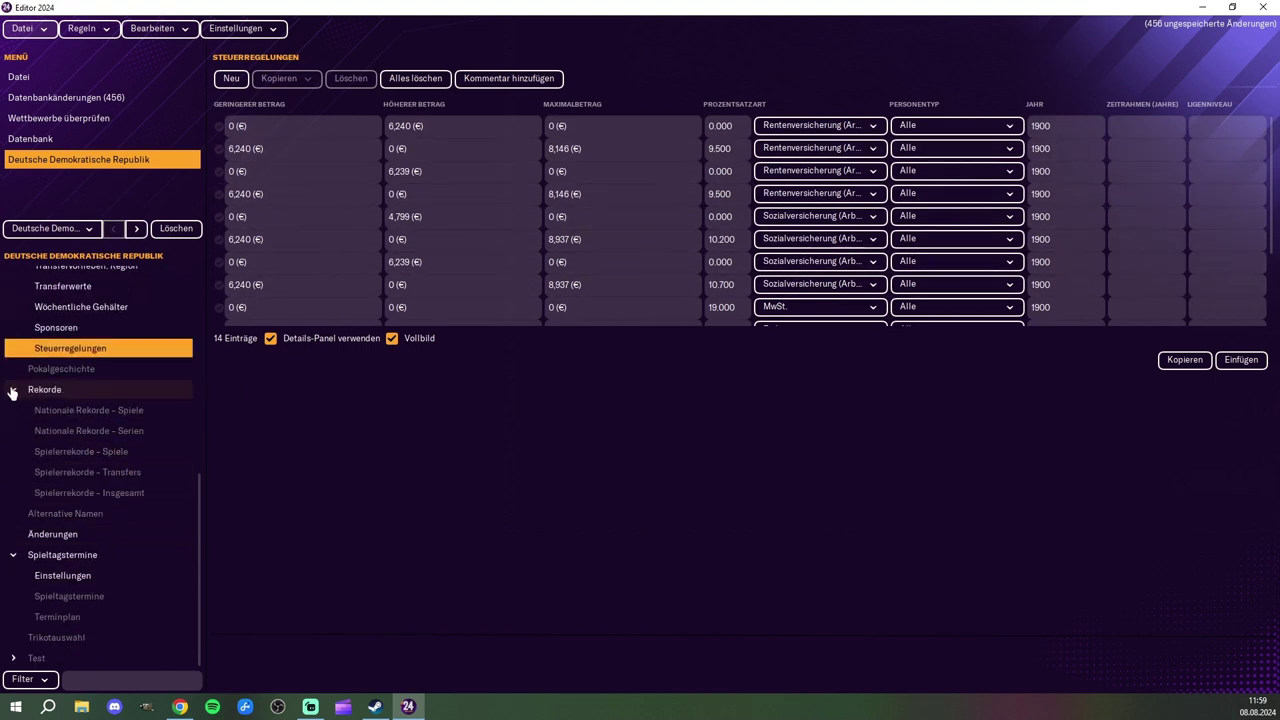
pyautogui.click(12, 392)
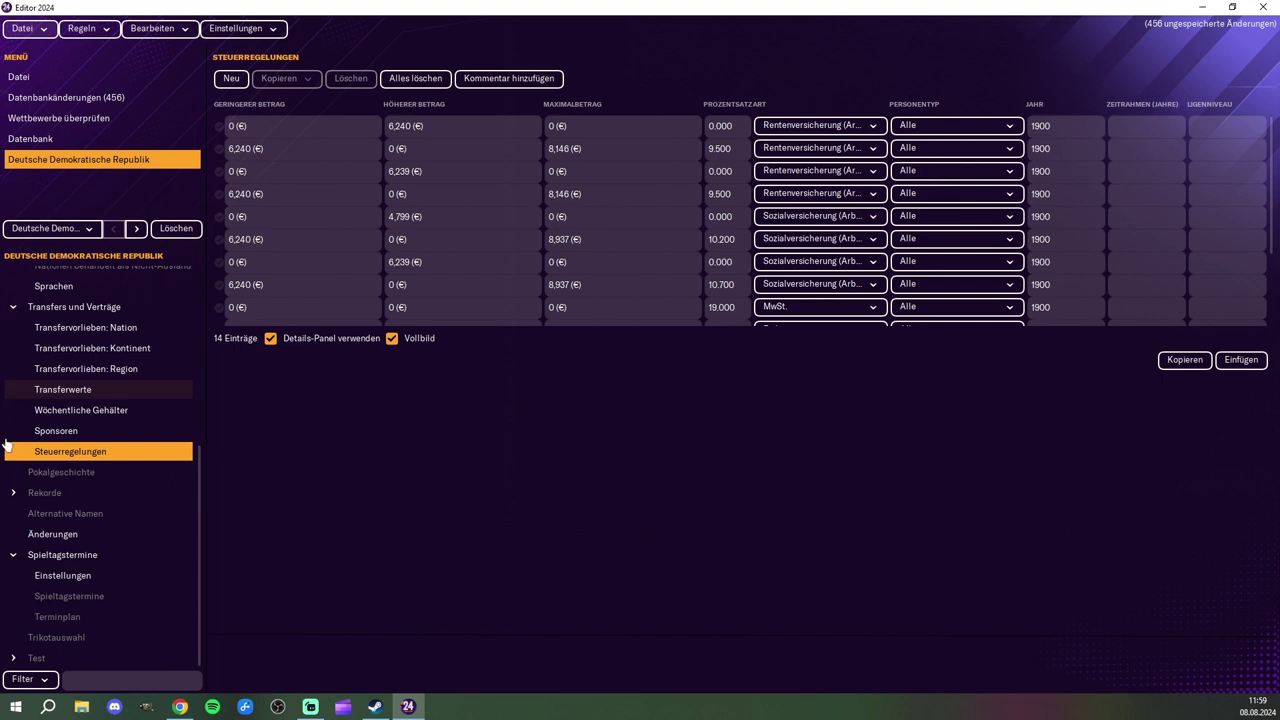
pyautogui.click(86, 575)
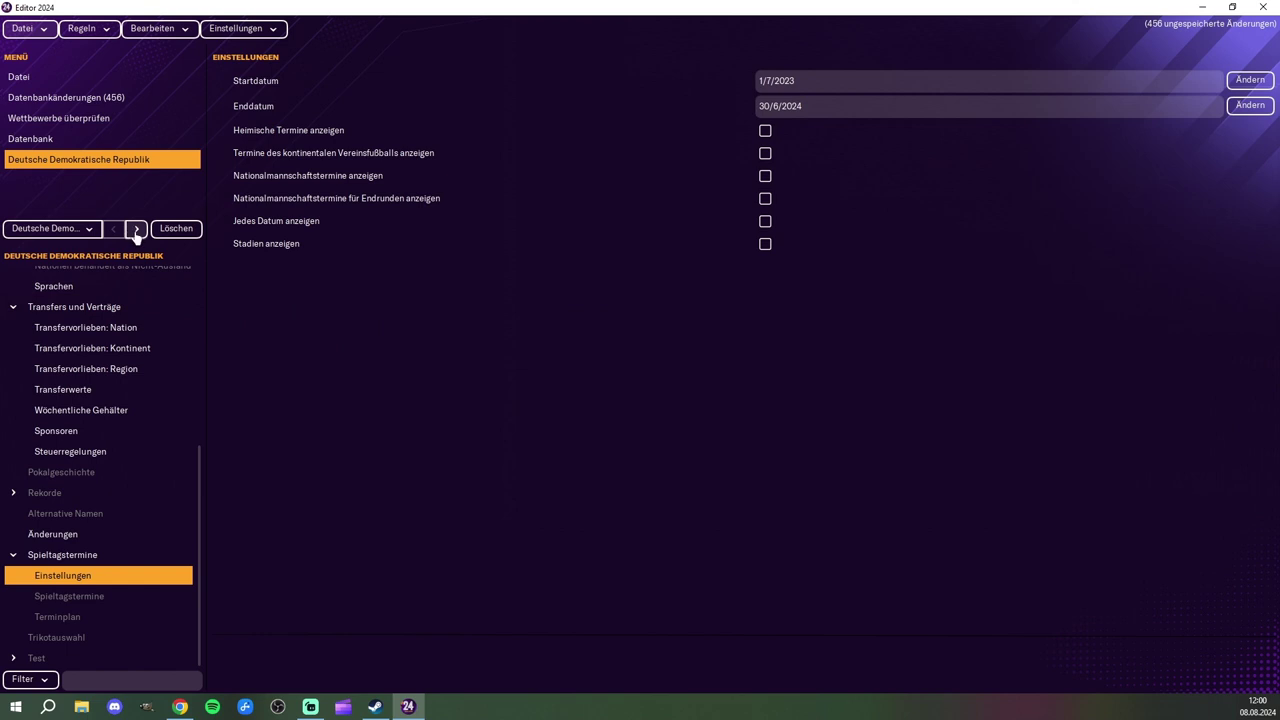
pyautogui.click(136, 229)
pyautogui.click(71, 573)
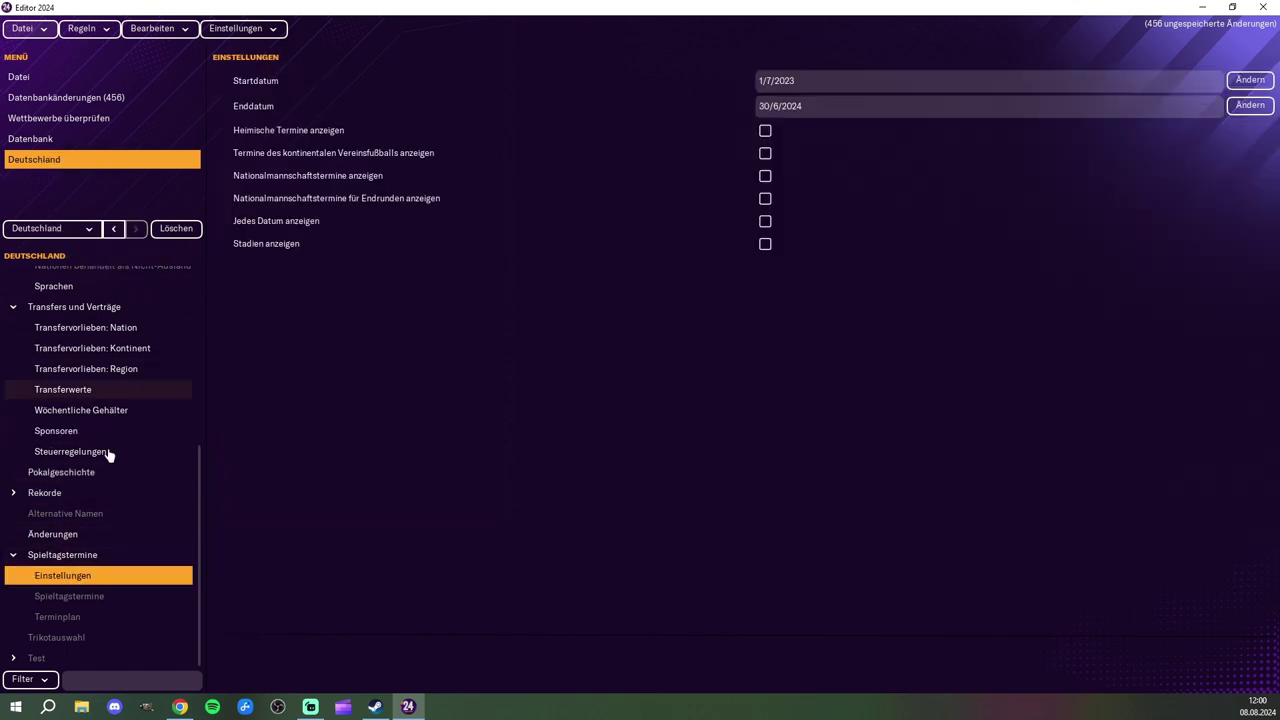
pyautogui.scroll(5, 105, 437)
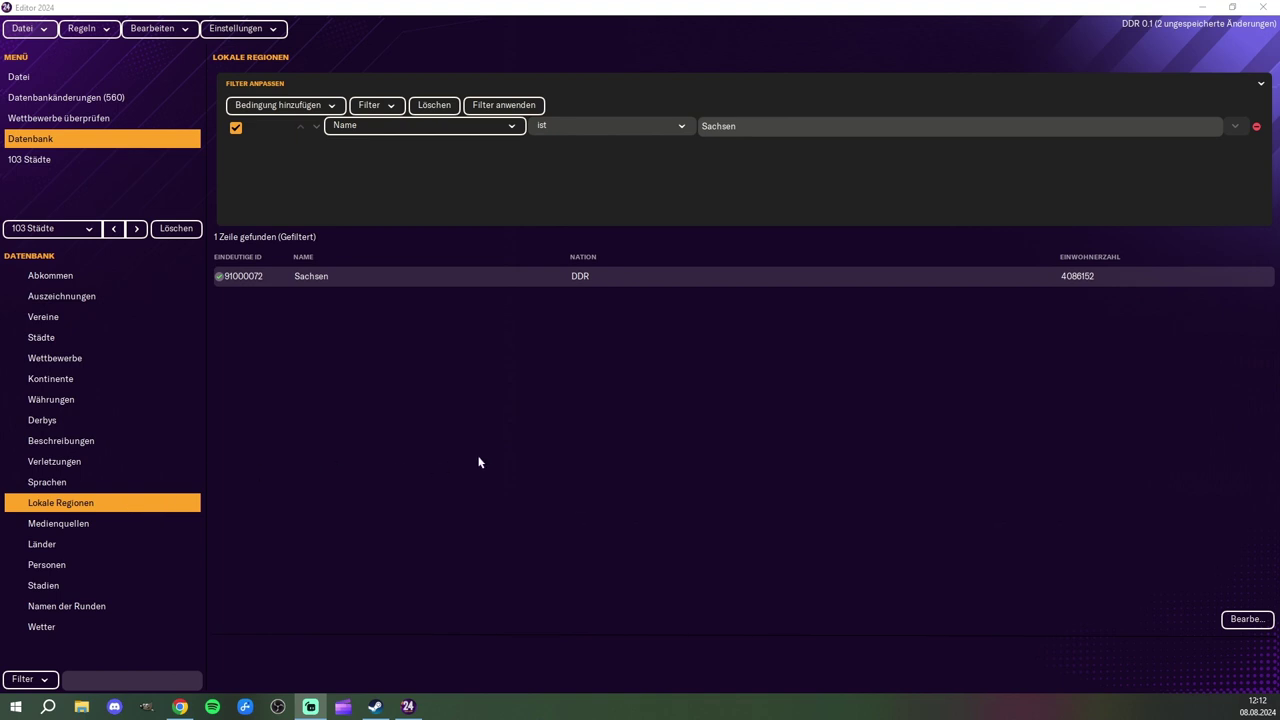
# Step: Open the local region Sachsen and examine its details and its list of cities
pyautogui.doubleClick(333, 283)
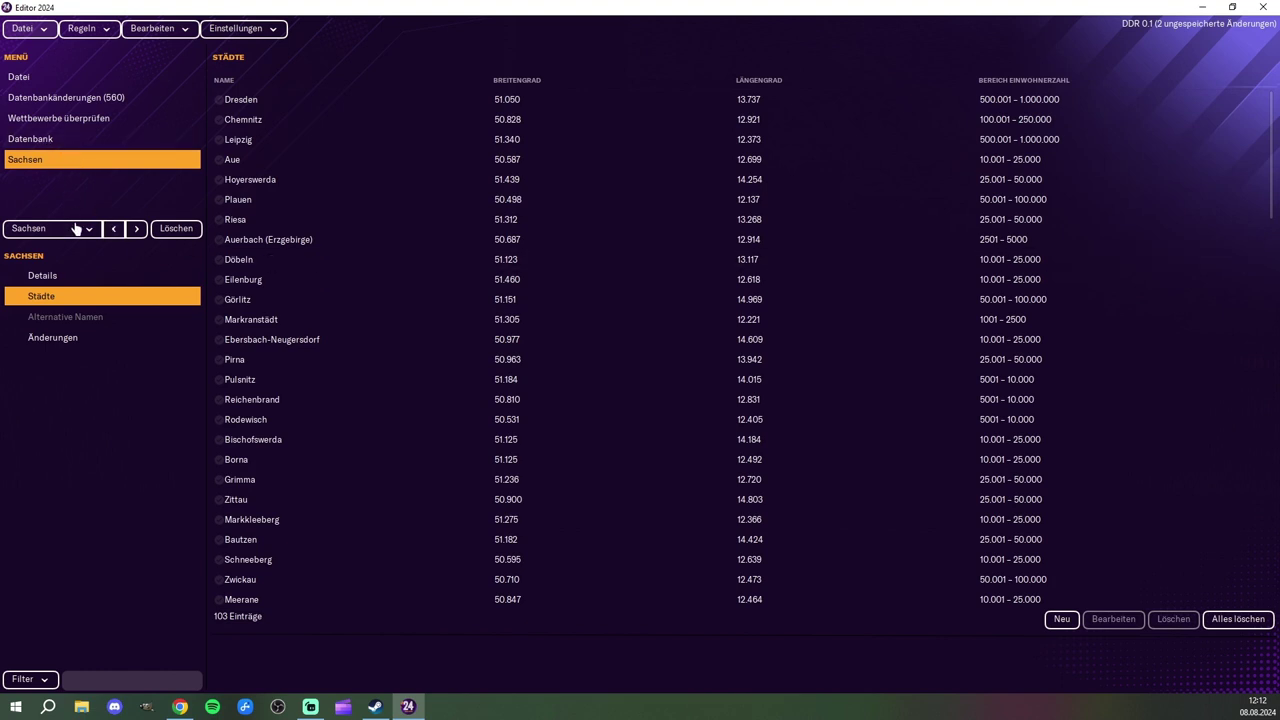
pyautogui.click(84, 280)
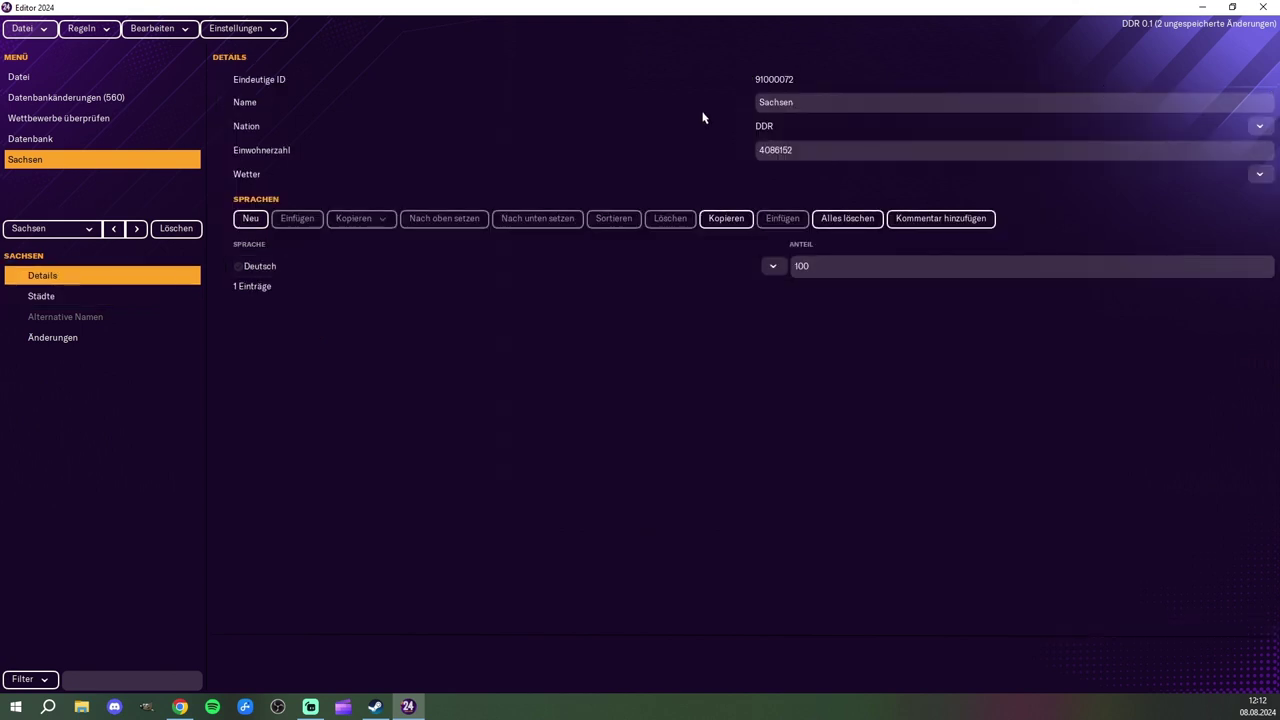
pyautogui.click(63, 296)
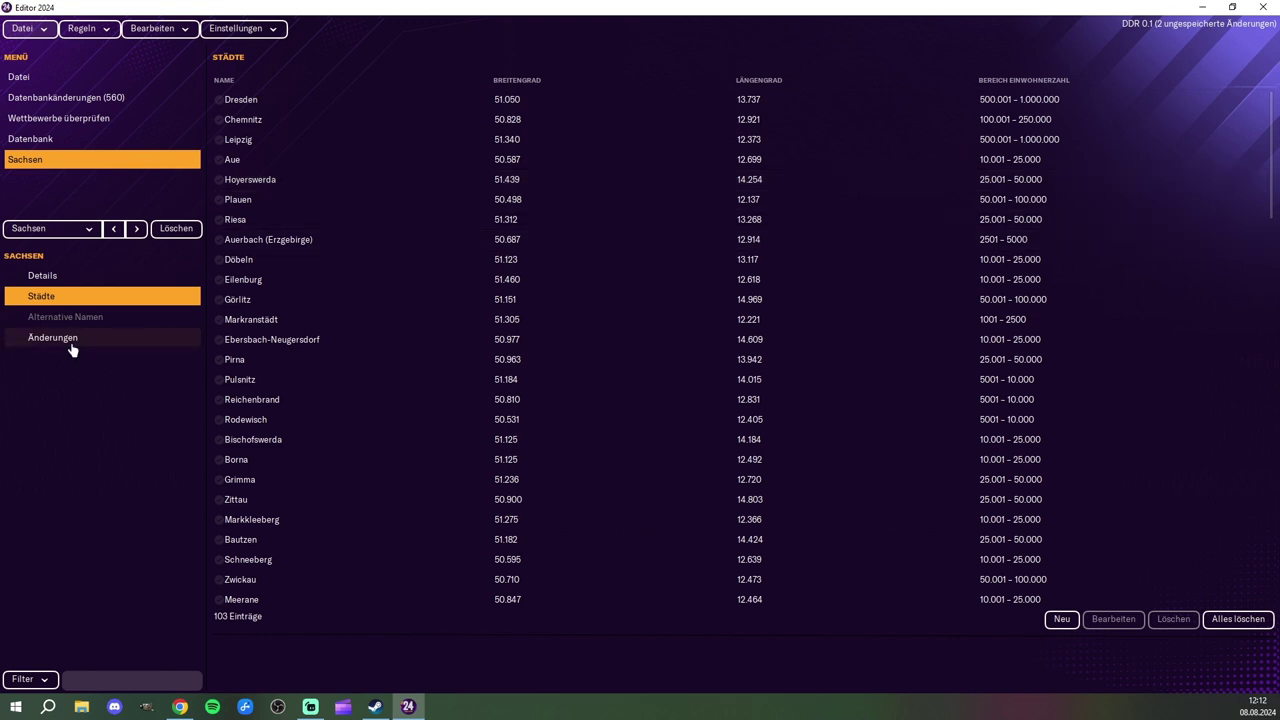
# Step: Find the local region Sachsen-Anhalt in the database and set its Nation to Deutsche Demokratische Republik
pyautogui.click(65, 279)
pyautogui.click(66, 231)
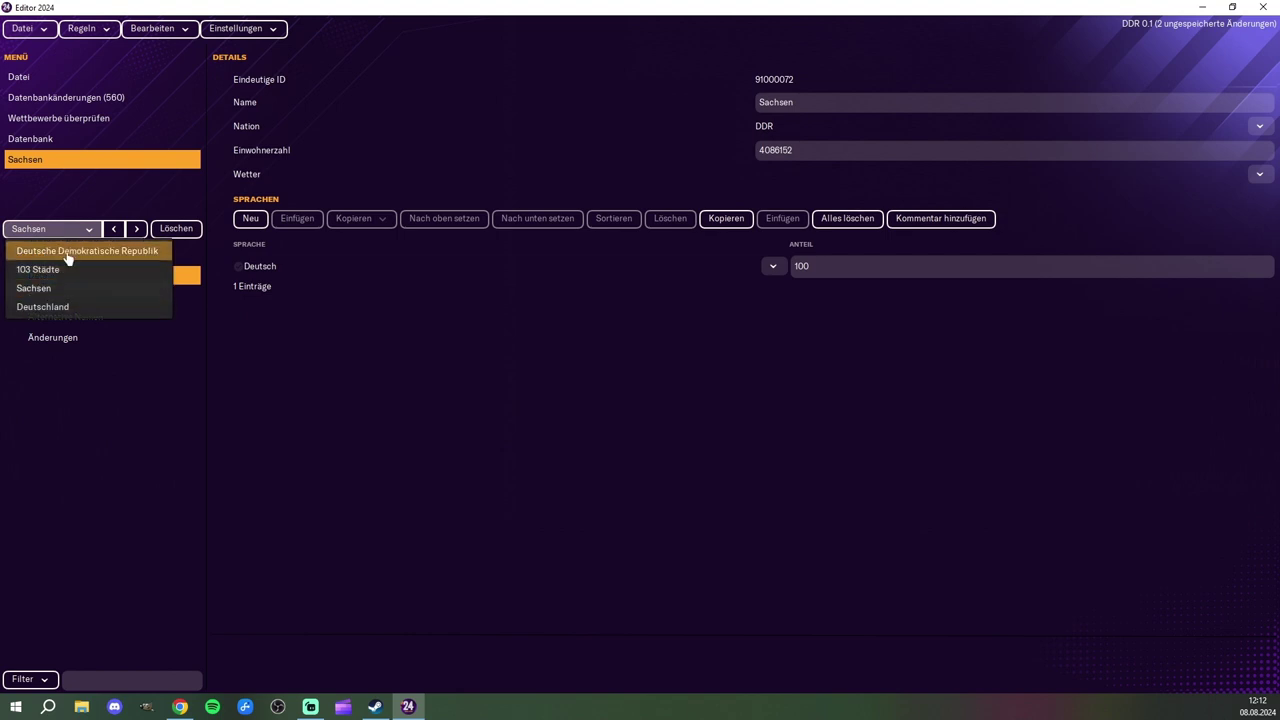
pyautogui.click(20, 139)
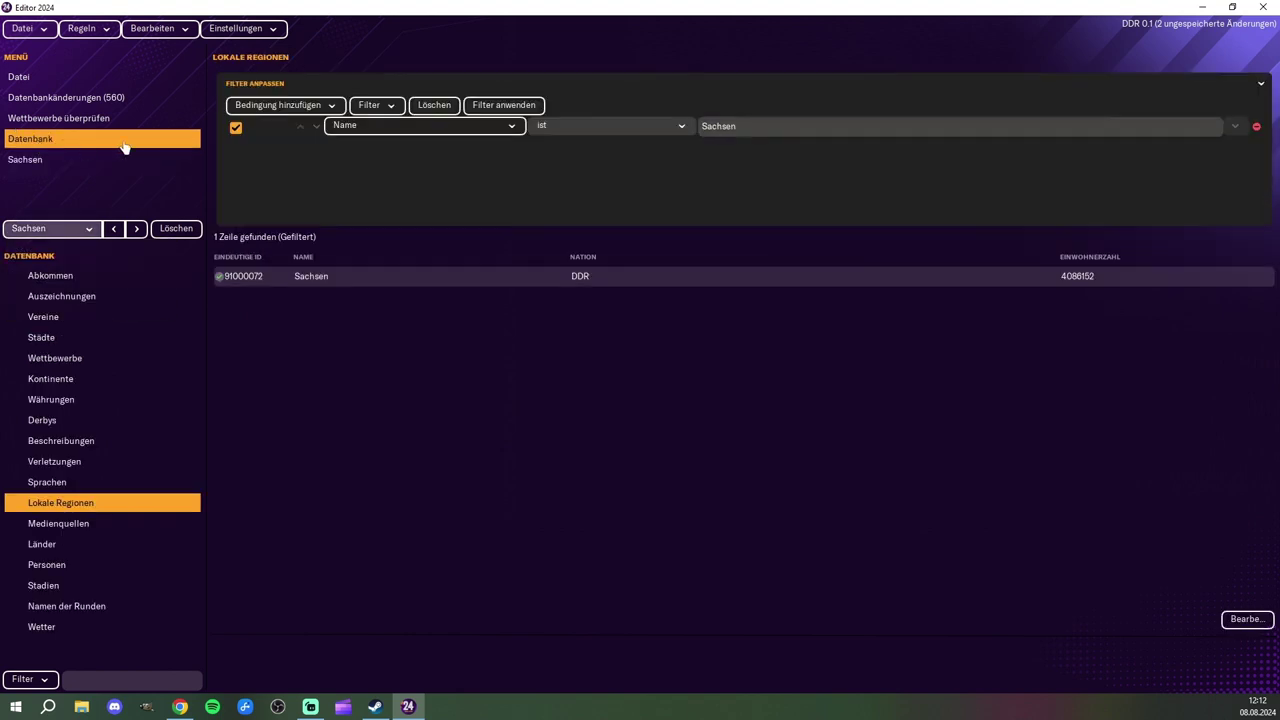
pyautogui.click(738, 126)
pyautogui.write('-')
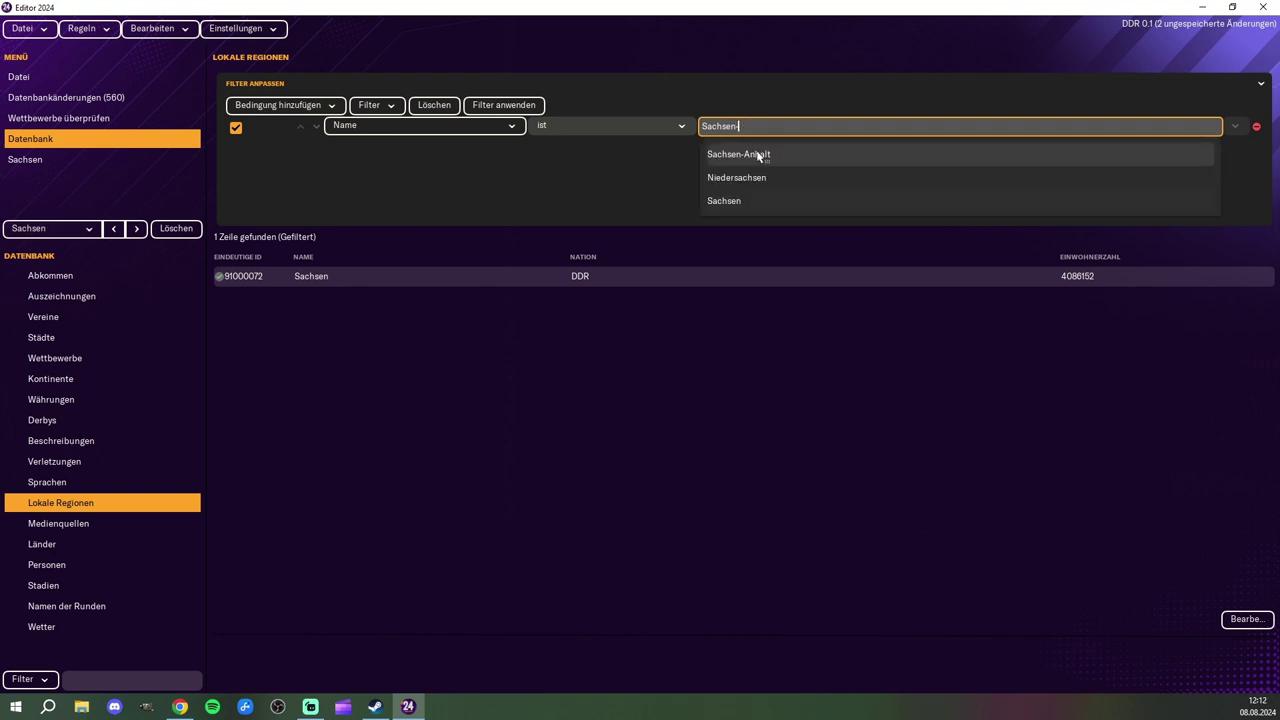
pyautogui.click(758, 155)
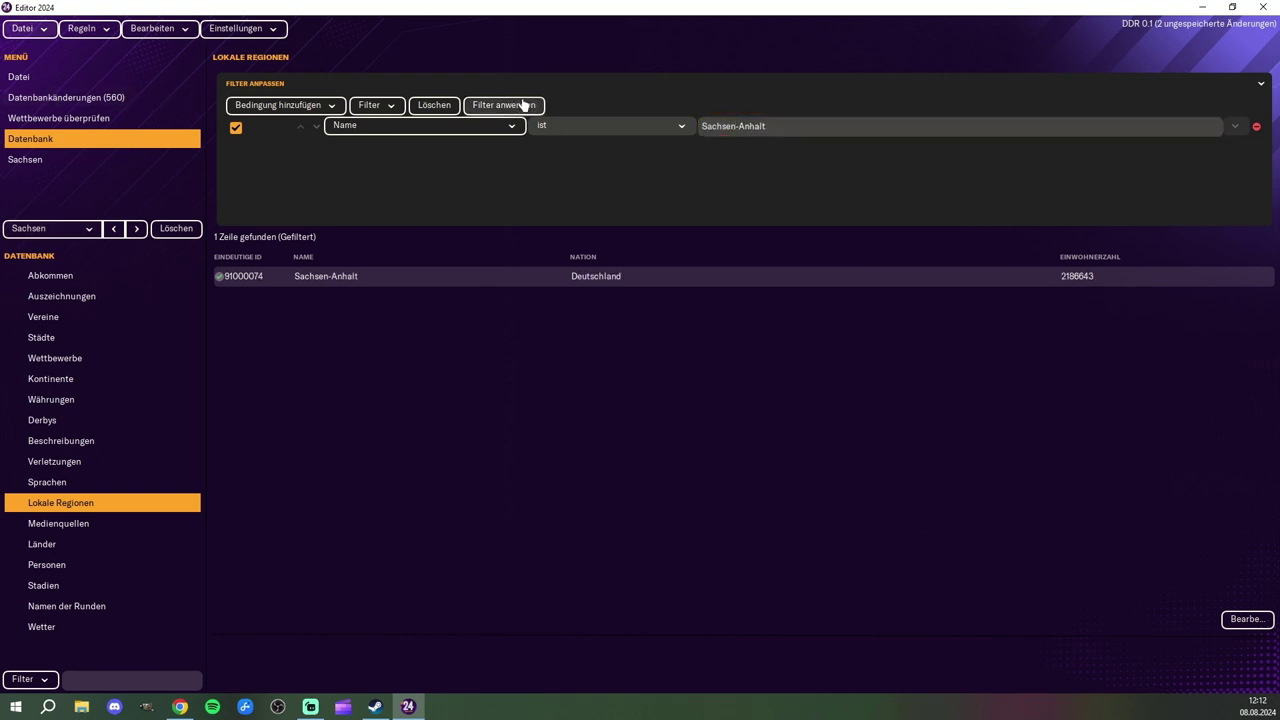
pyautogui.doubleClick(321, 279)
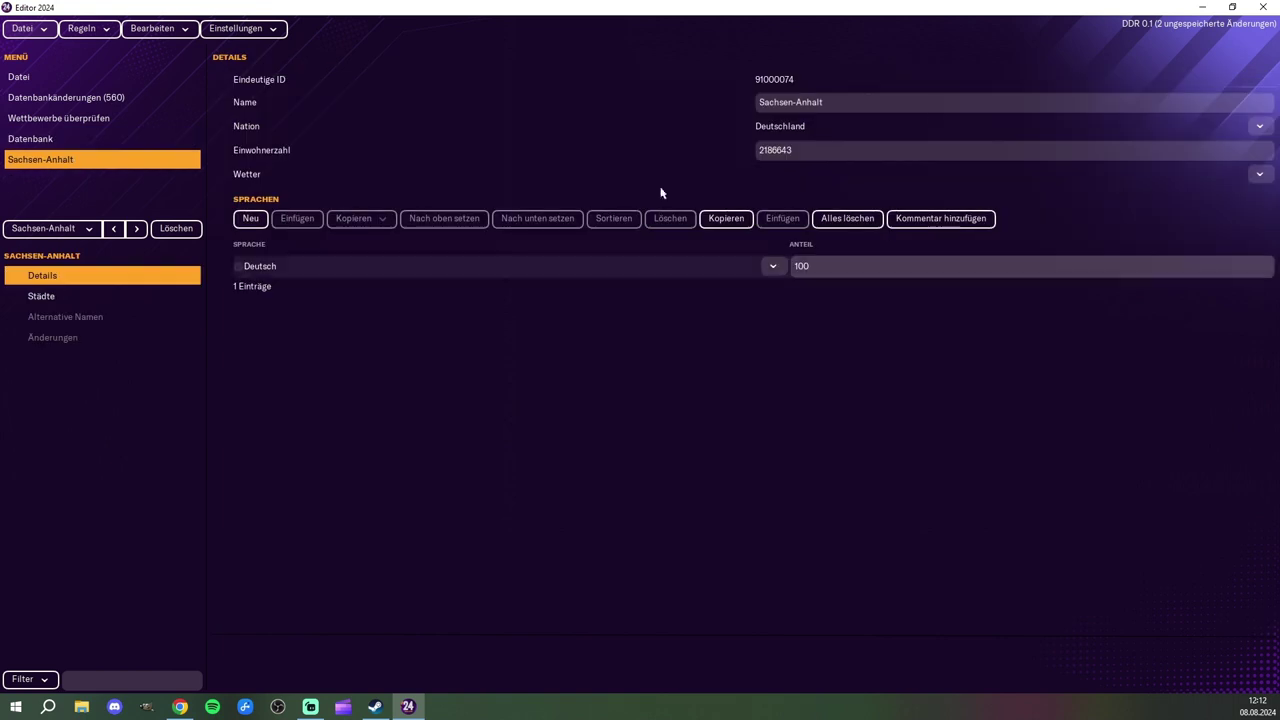
pyautogui.click(1260, 135)
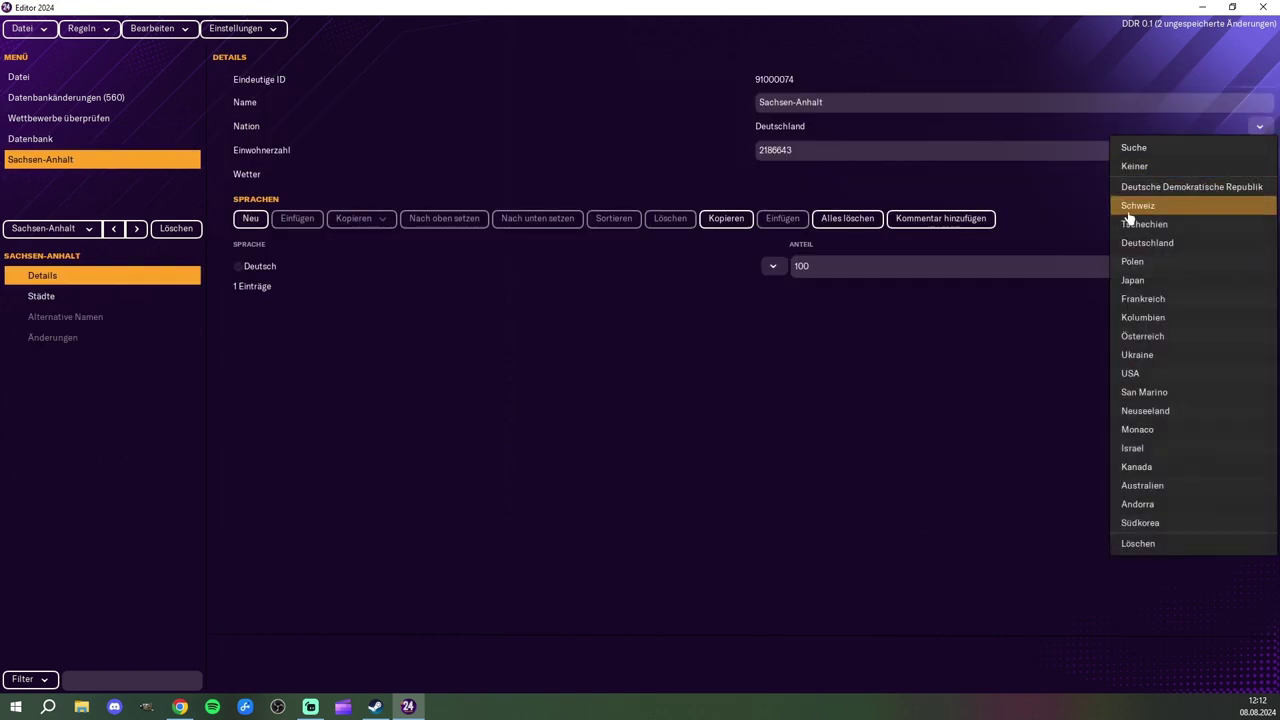
pyautogui.click(1170, 169)
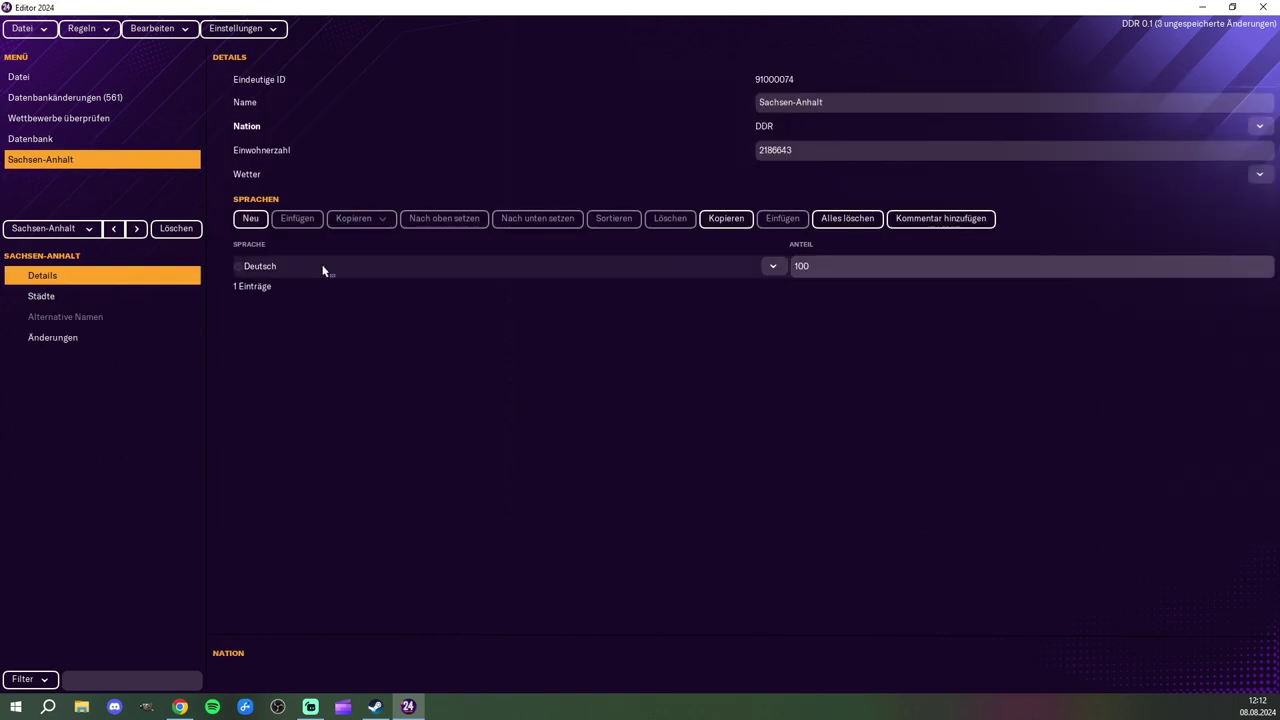
# Step: Edit all cities of Sachsen-Anhalt together and set their Nation to Deutsche Demokratische Republik
pyautogui.click(84, 296)
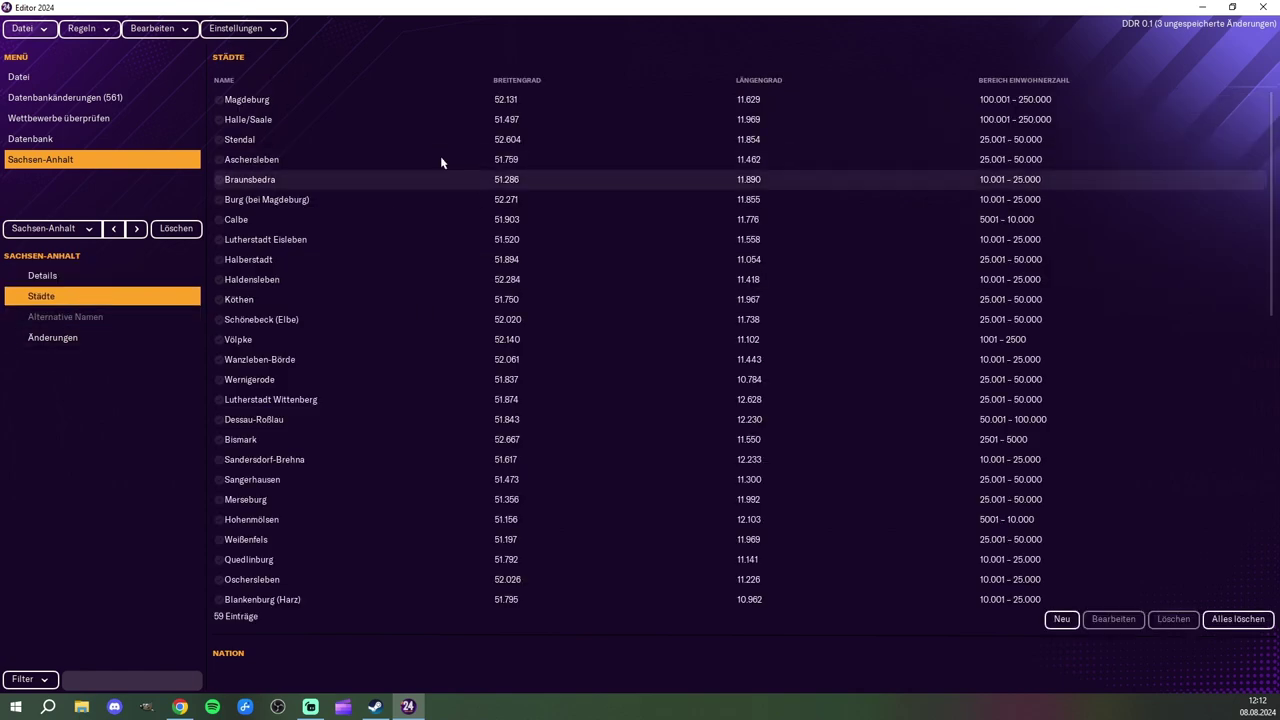
pyautogui.click(227, 101)
pyautogui.scroll(-10, 236, 388)
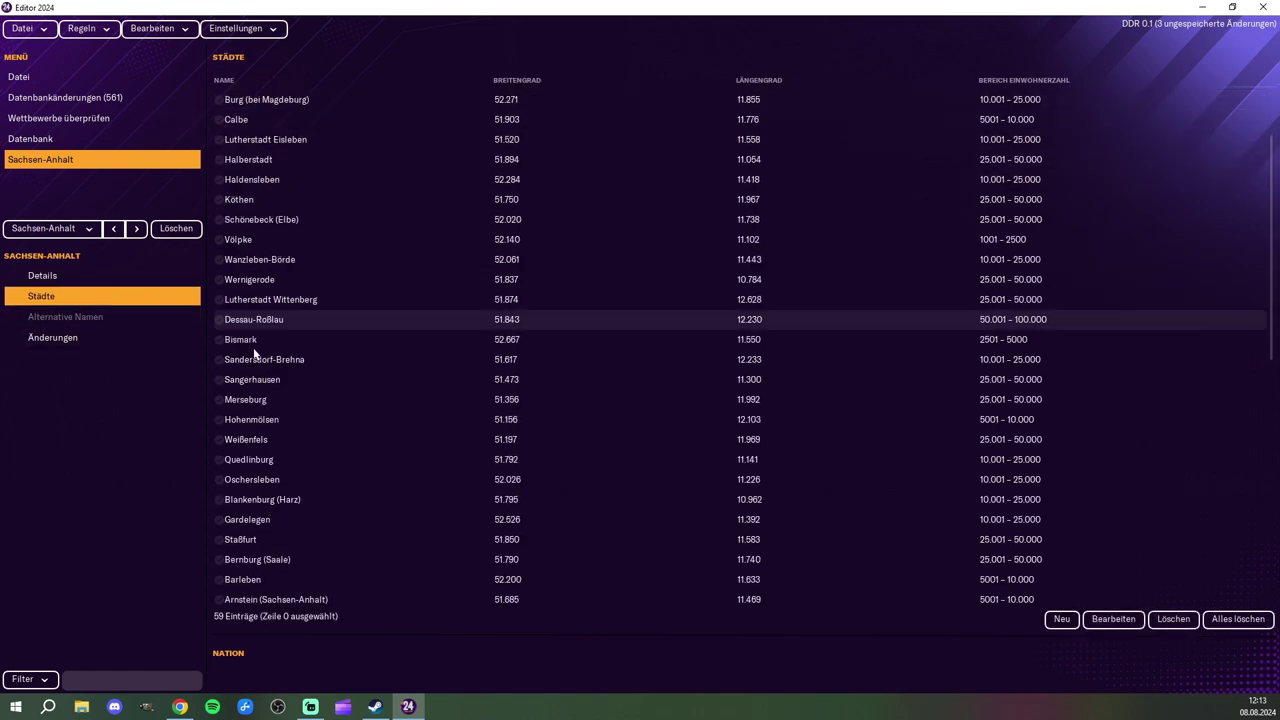
pyautogui.scroll(-3, 246, 382)
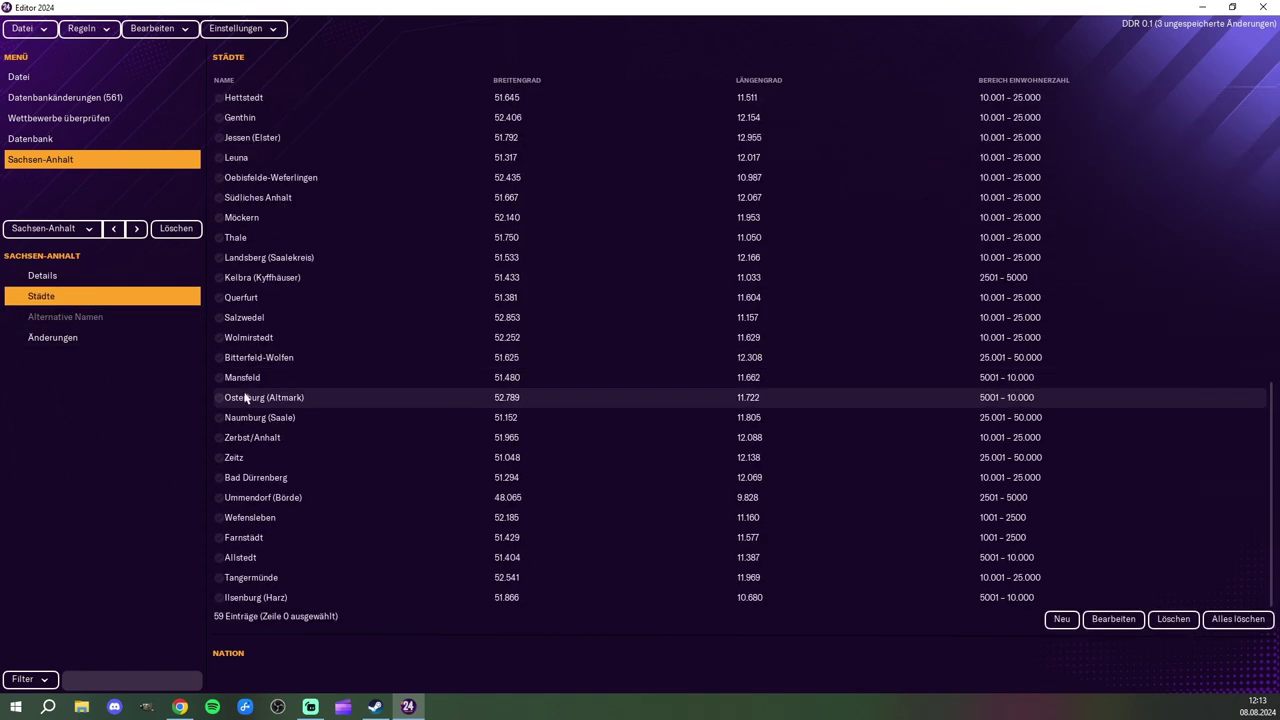
pyautogui.keyDown('shift'); pyautogui.click(218, 603); pyautogui.keyUp('shift')
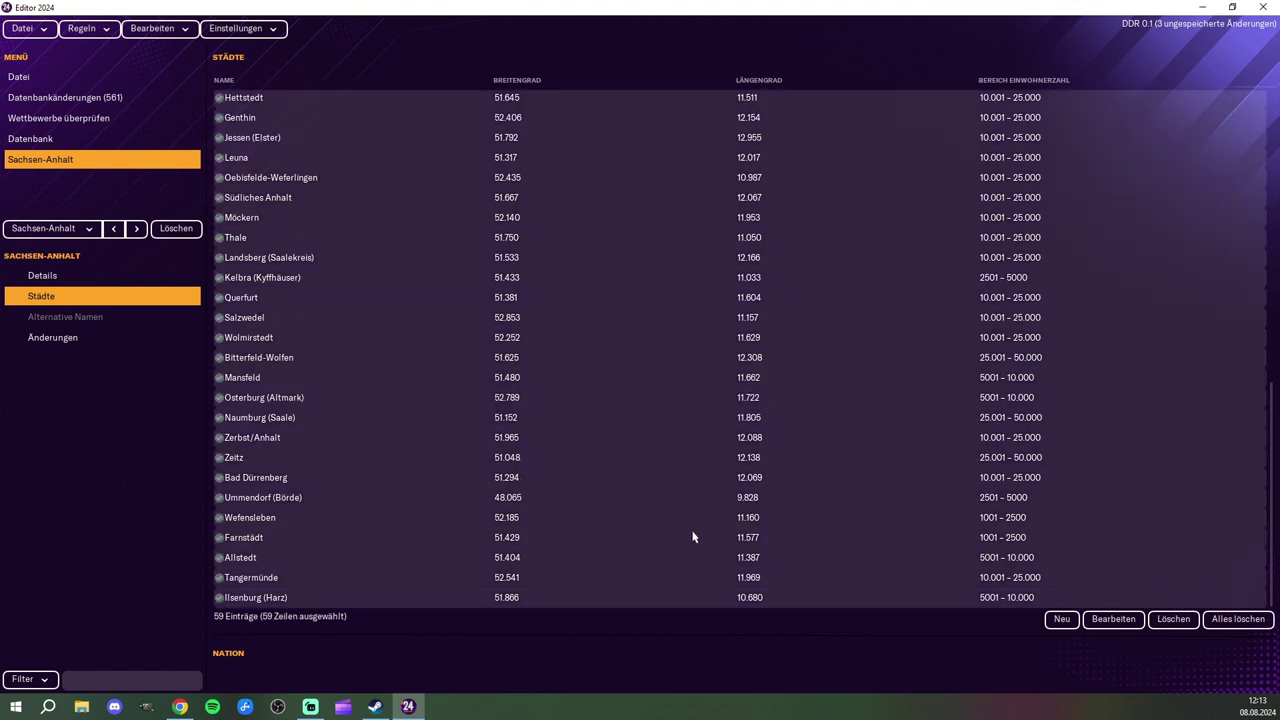
pyautogui.click(1130, 625)
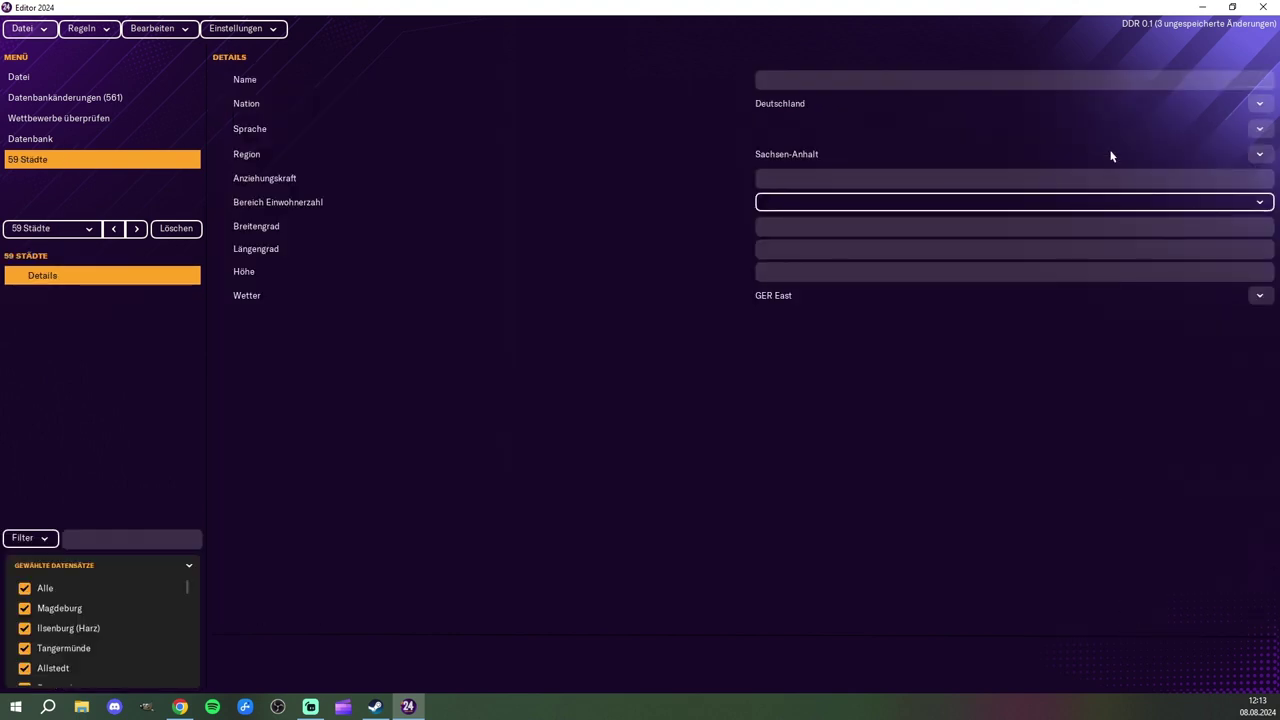
pyautogui.click(1259, 106)
pyautogui.click(1160, 166)
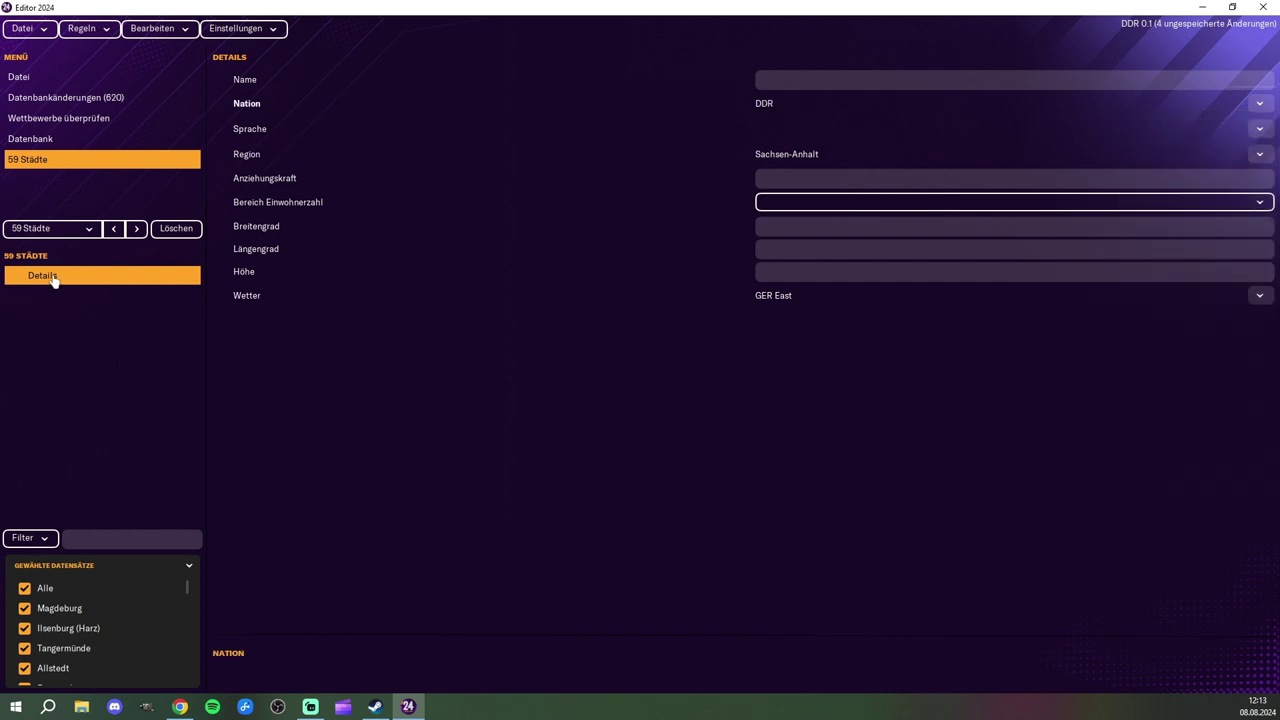
# Step: Find the local region Thüringen in the database and set its Nation to Deutsche Demokratische Republik
pyautogui.click(78, 139)
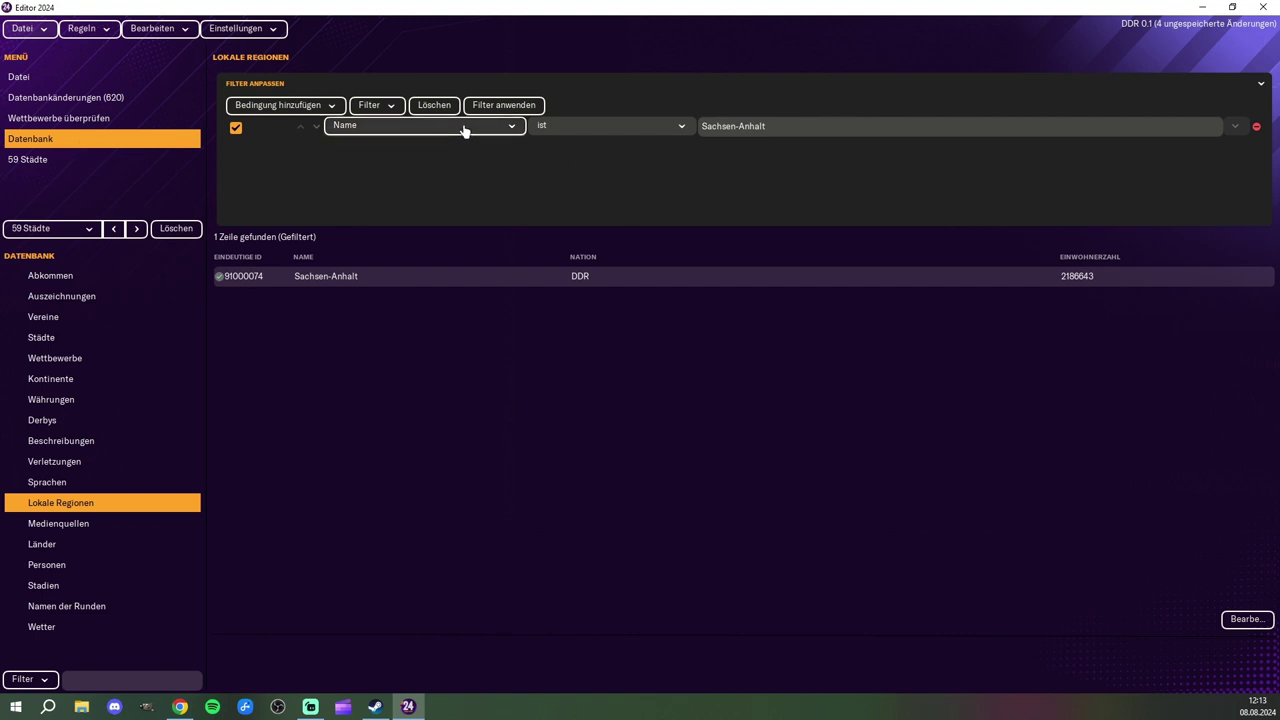
pyautogui.moveTo(768, 127); pyautogui.dragTo(657, 137)
pyautogui.write('t')
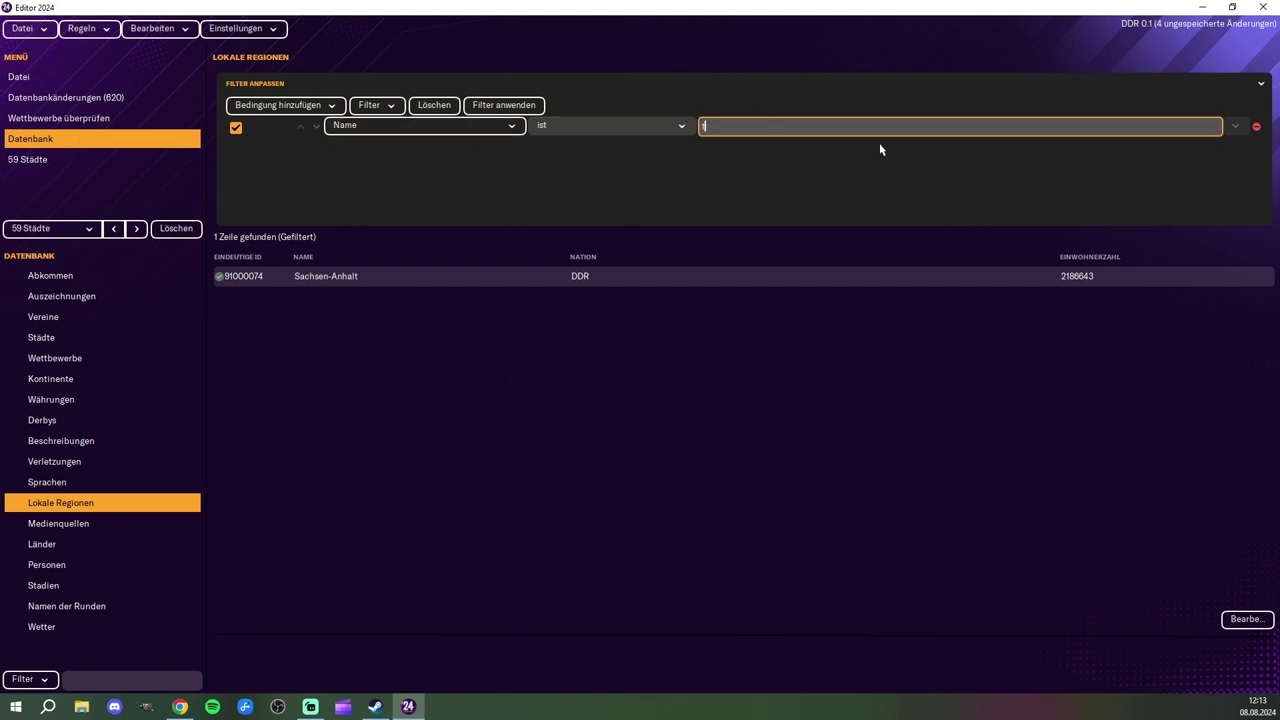
pyautogui.write('thü')
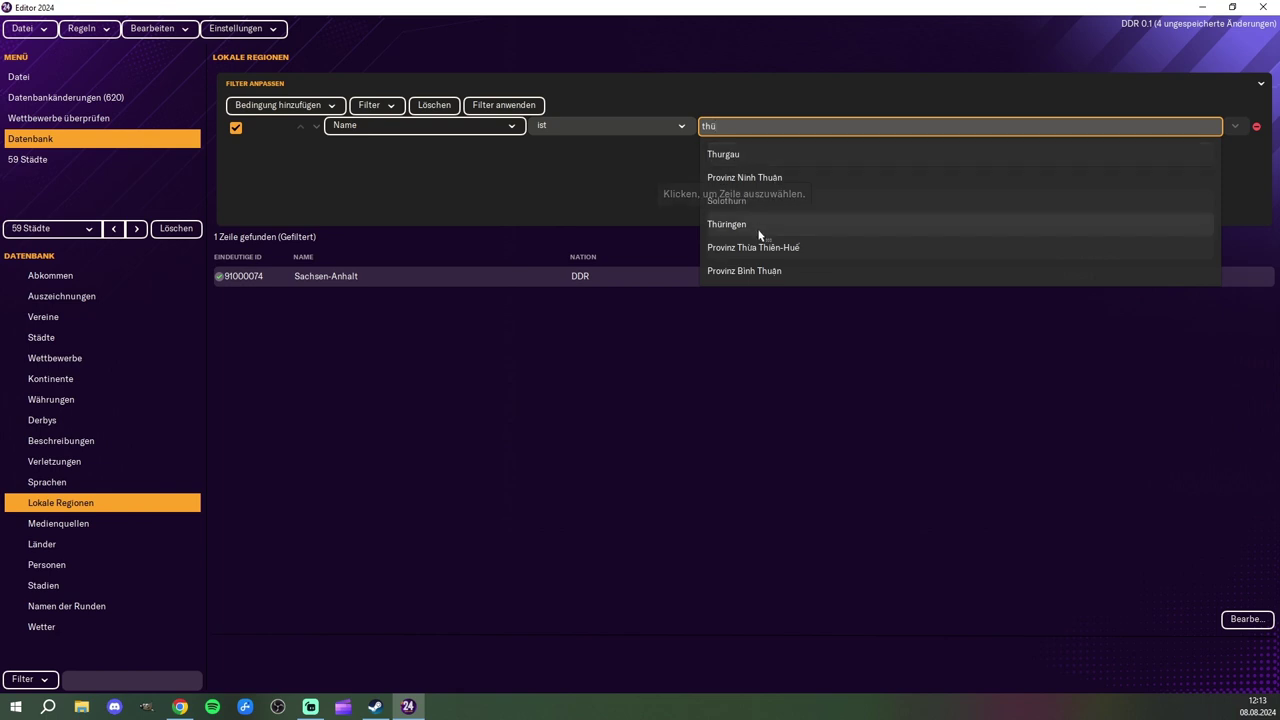
pyautogui.click(759, 230)
pyautogui.doubleClick(330, 276)
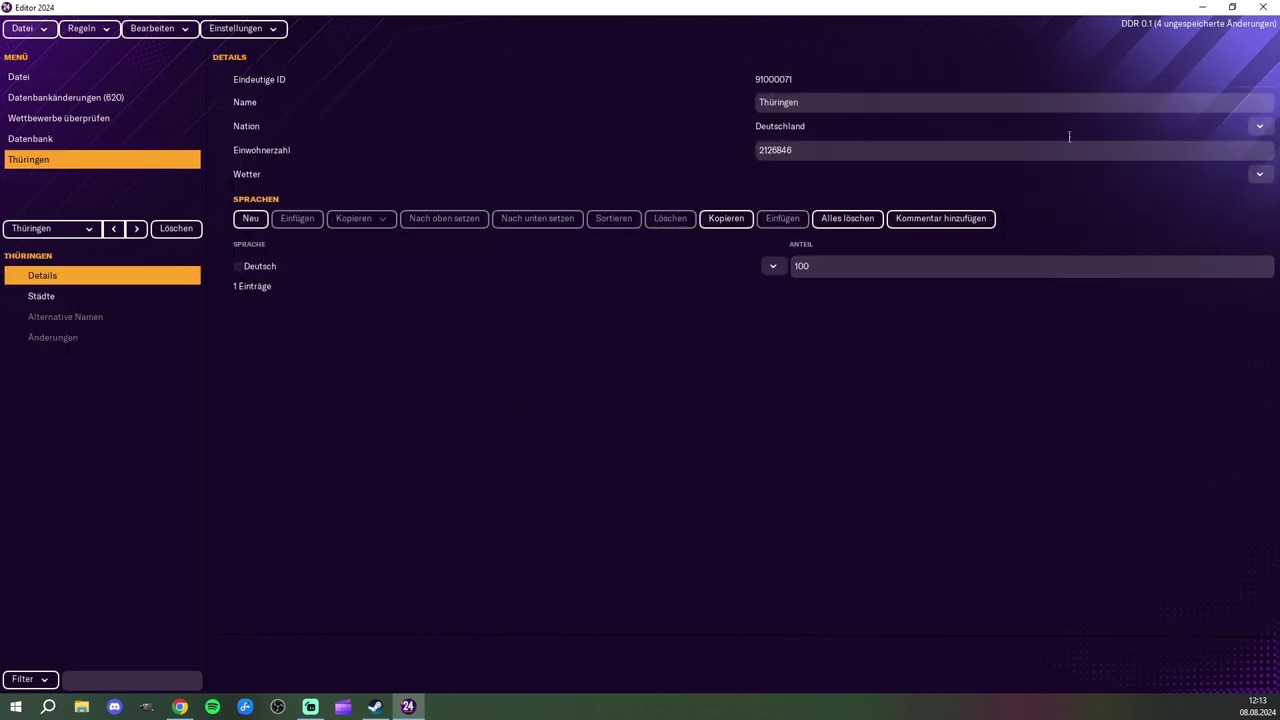
pyautogui.click(1259, 128)
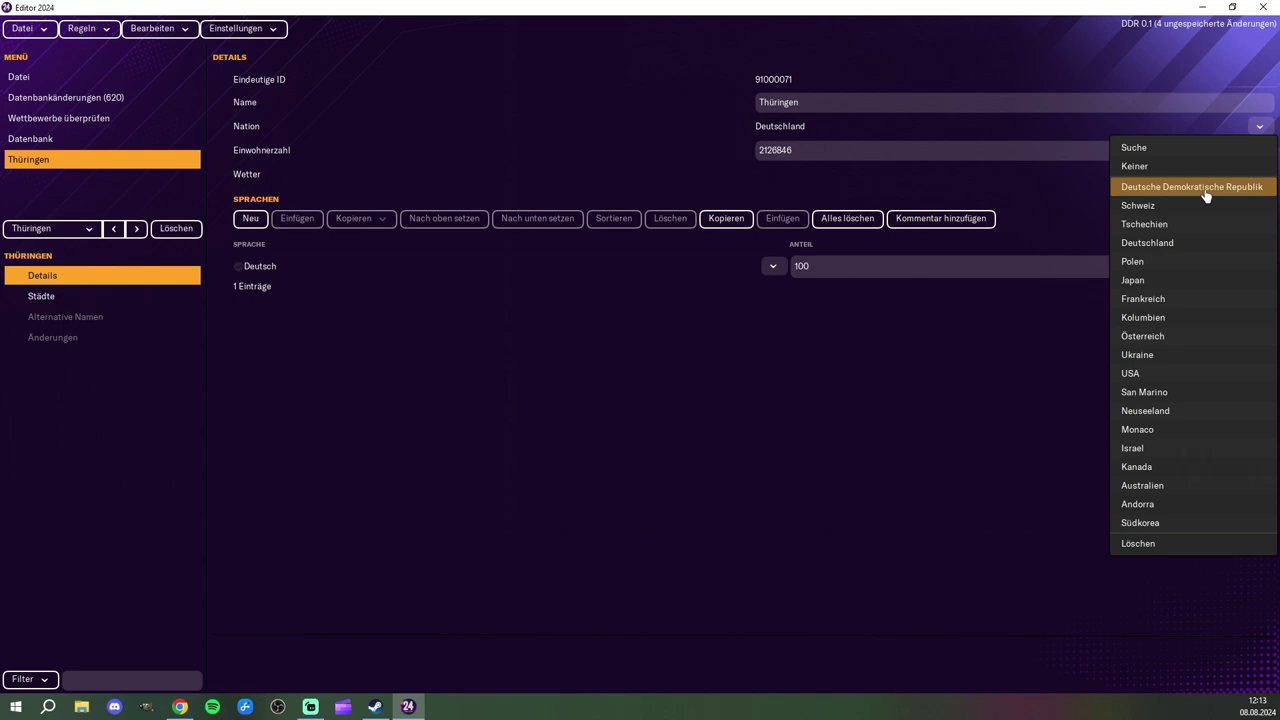
pyautogui.click(1200, 188)
# Step: Edit all cities of Thüringen together and set their Nation to Deutsche Demokratische Republik
pyautogui.click(46, 295)
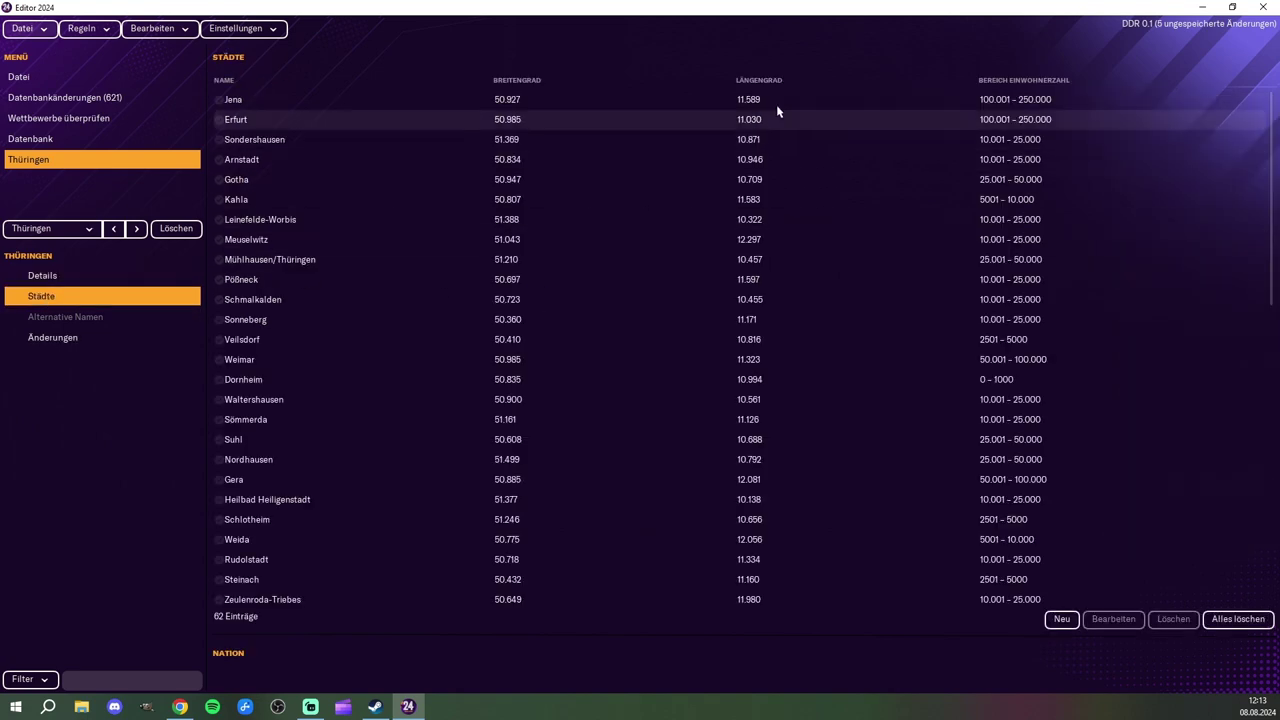
pyautogui.click(222, 103)
pyautogui.scroll(-5, 310, 294)
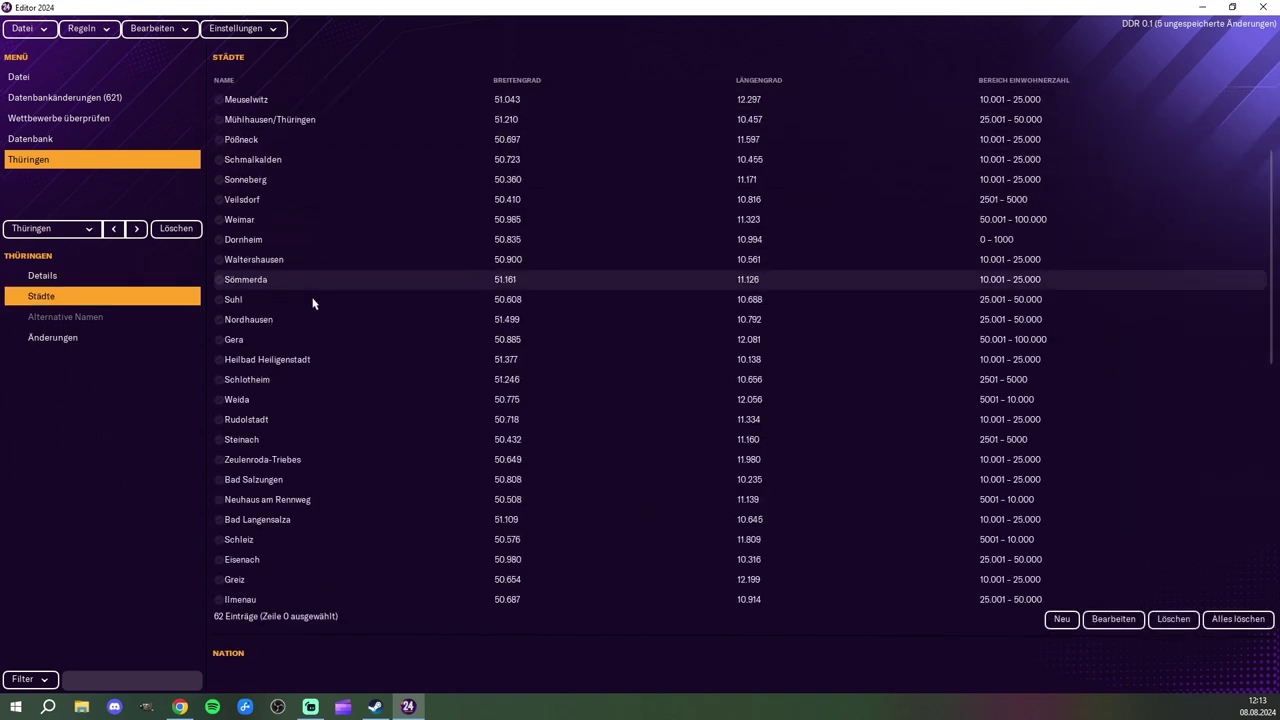
pyautogui.scroll(-7, 296, 370)
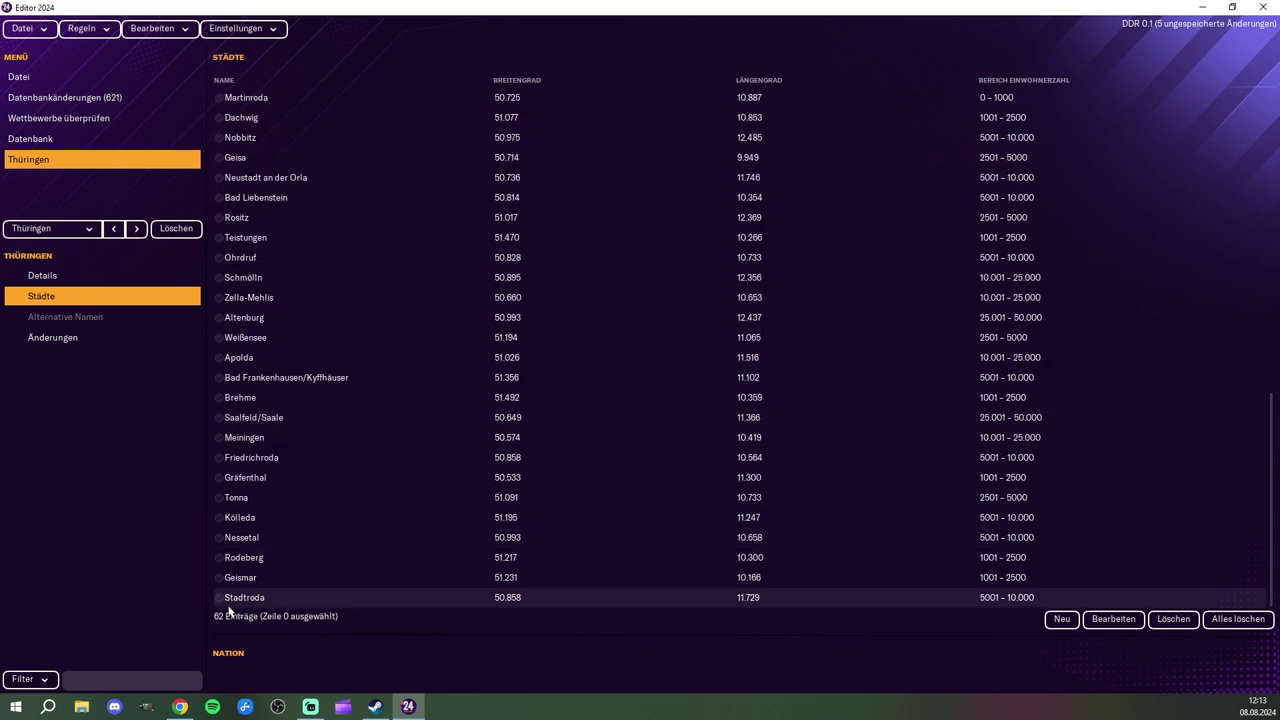
pyautogui.keyDown('shift'); pyautogui.click(217, 599); pyautogui.keyUp('shift')
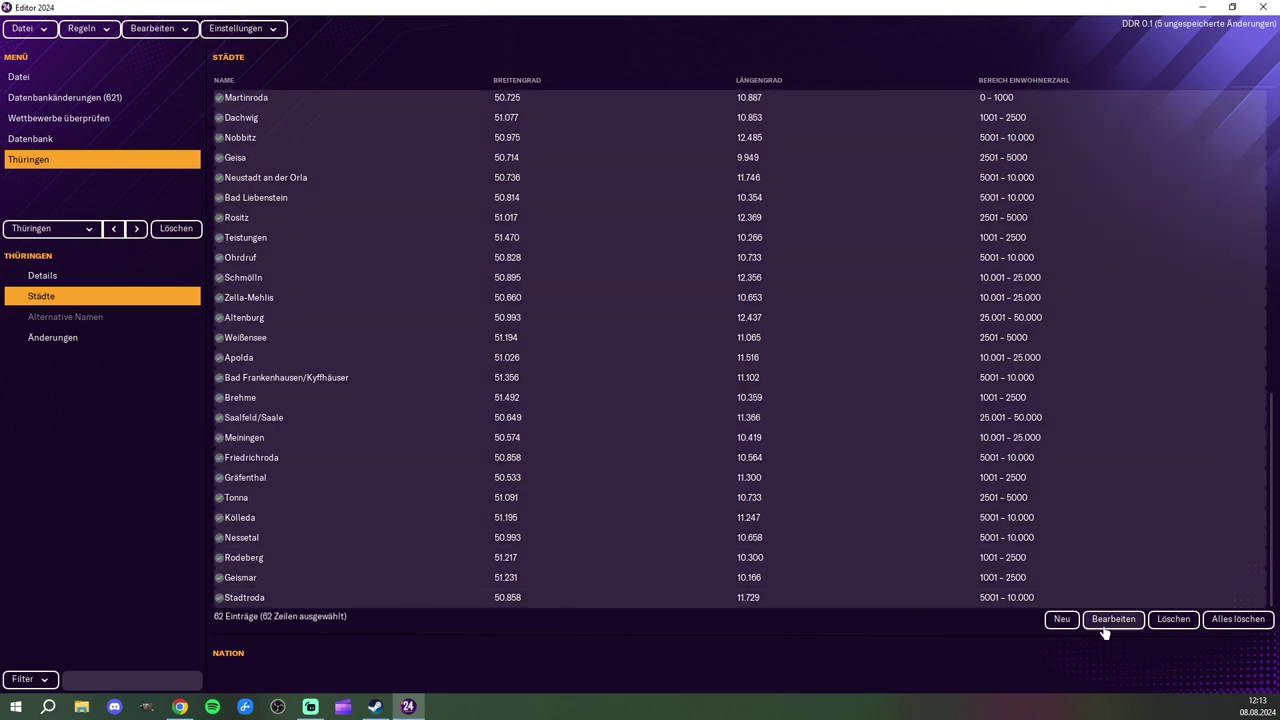
pyautogui.click(1113, 619)
pyautogui.click(1239, 103)
pyautogui.click(1168, 164)
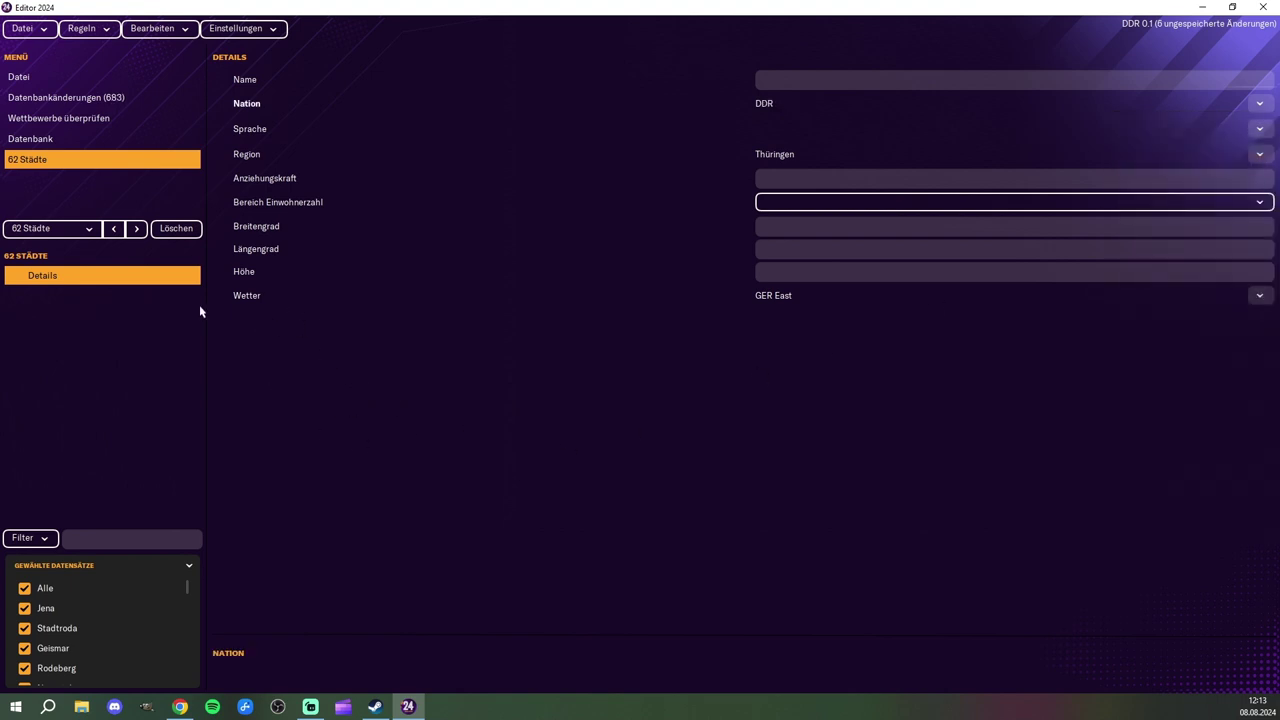
# Step: Find the local region Brandenburg in the database and set its Nation to Deutsche Demokratische Republik
pyautogui.click(40, 146)
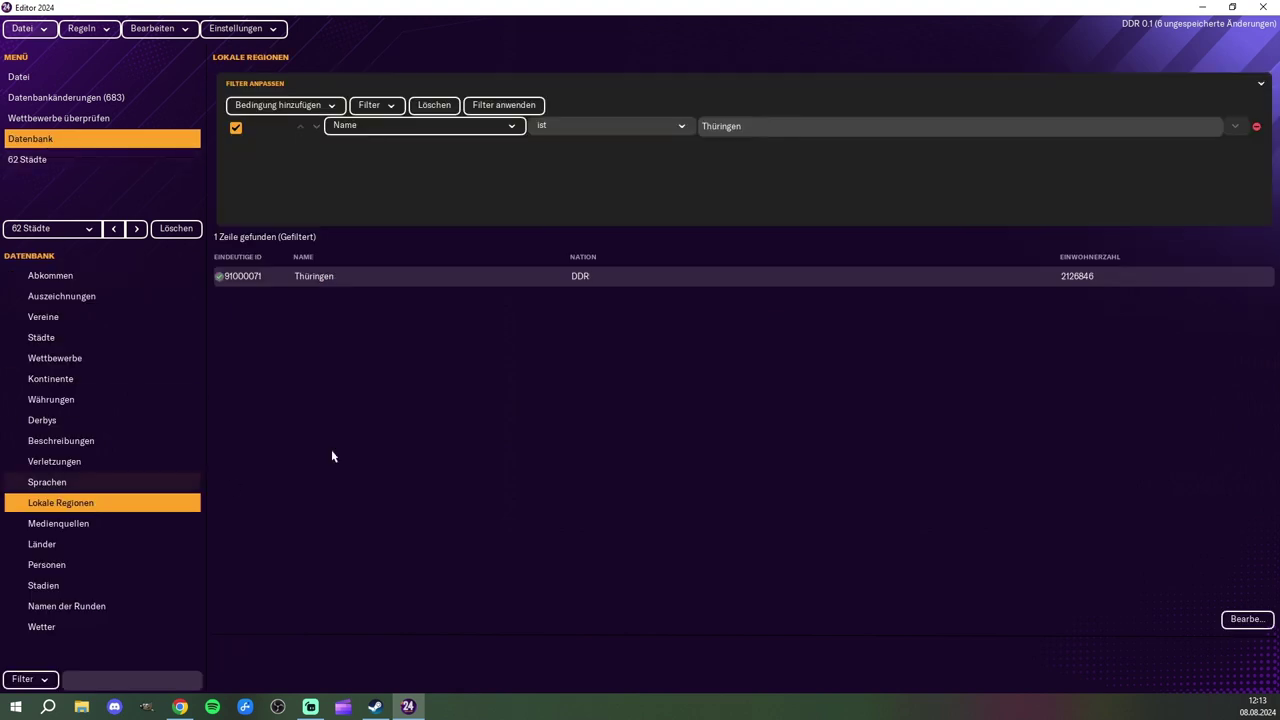
pyautogui.click(770, 128)
pyautogui.write('branden')
pyautogui.click(748, 155)
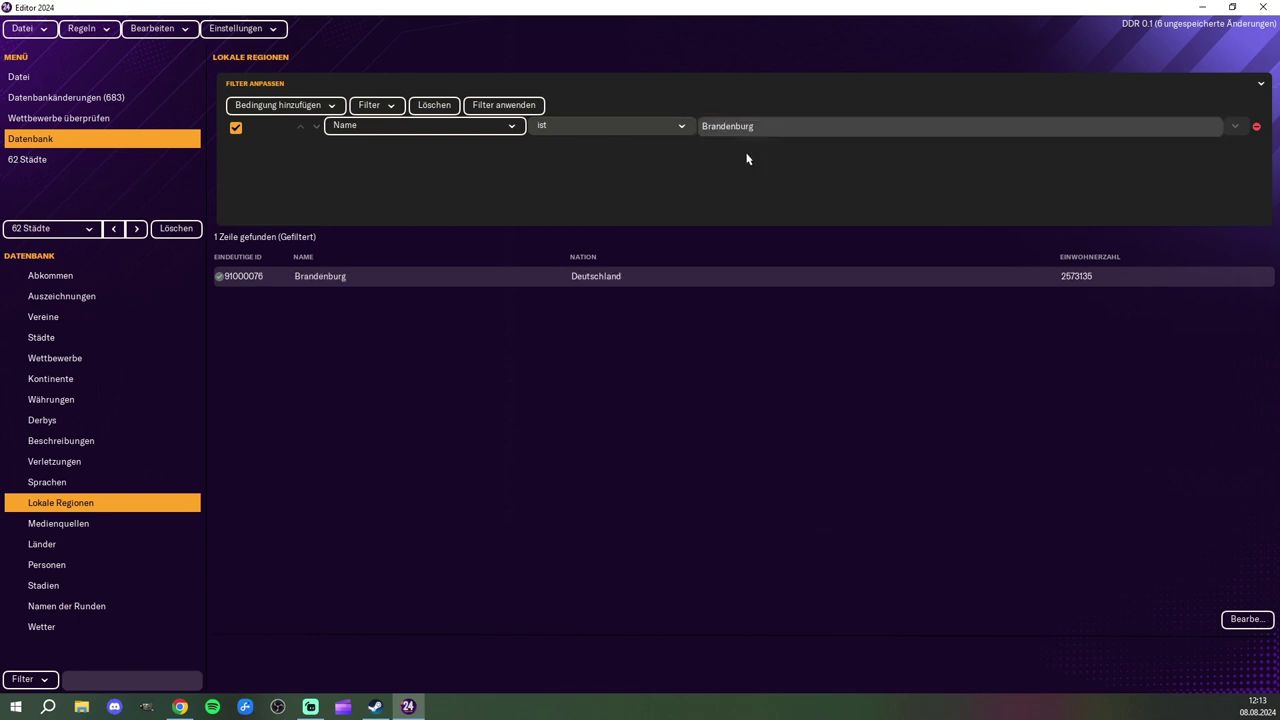
pyautogui.doubleClick(394, 280)
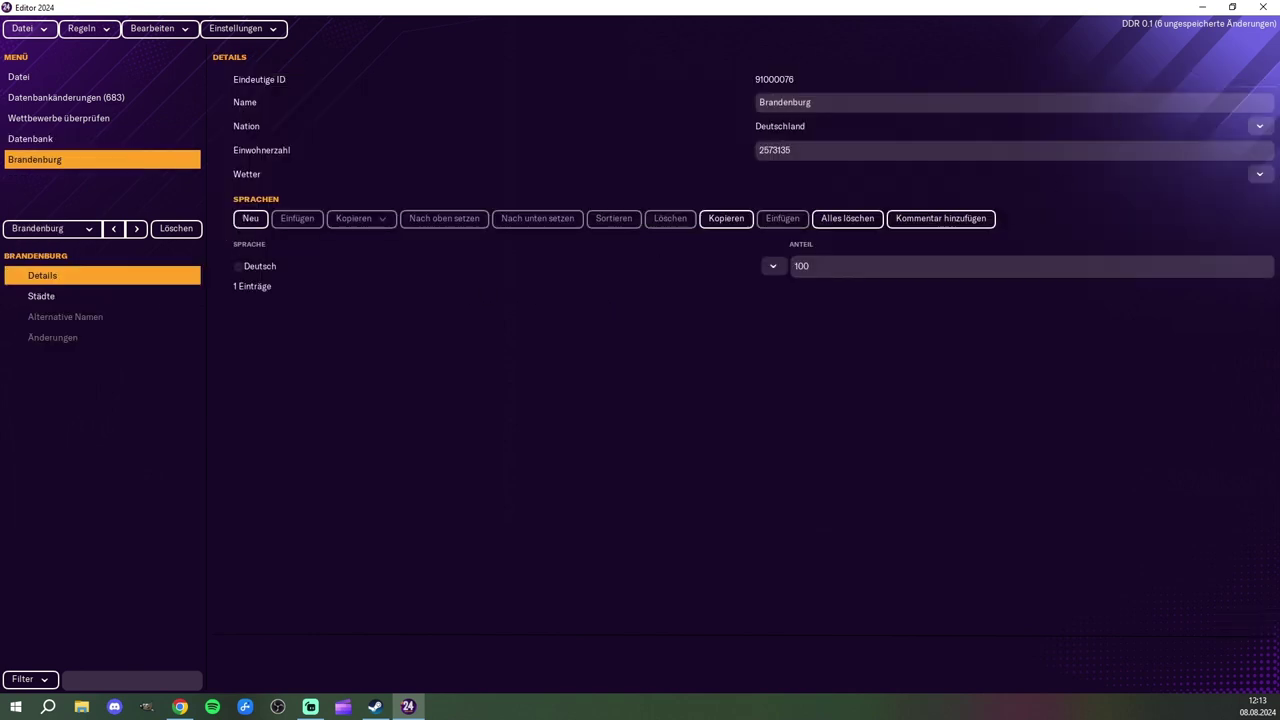
pyautogui.click(1259, 126)
pyautogui.click(1212, 190)
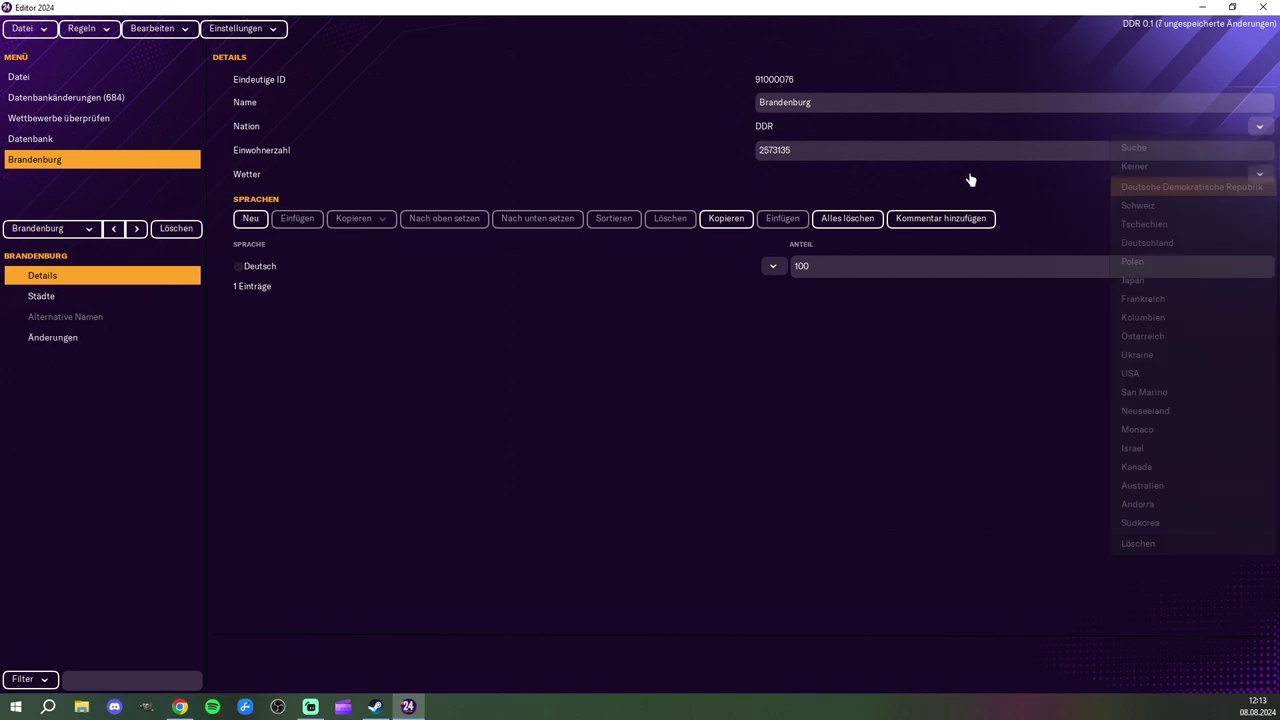
# Step: Edit all cities of Brandenburg together and set their Nation to Deutsche Demokratische Republik
pyautogui.click(41, 296)
pyautogui.click(223, 99)
pyautogui.scroll(-15, 297, 368)
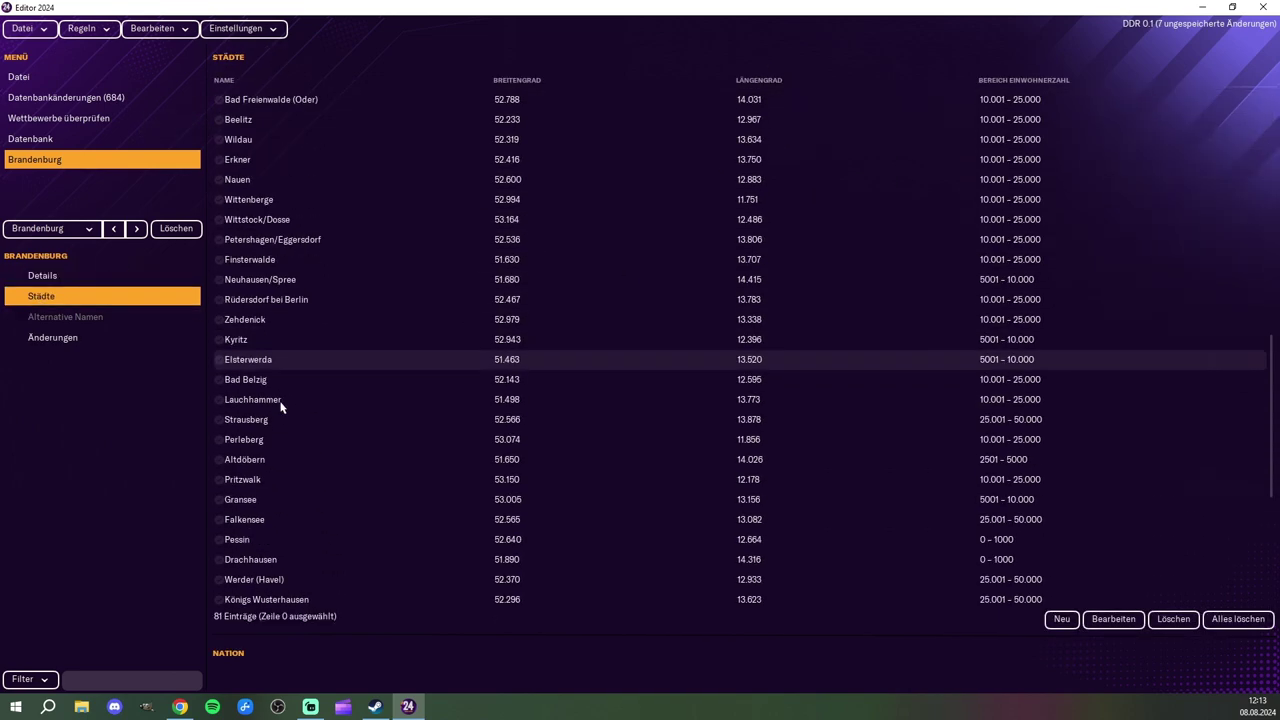
pyautogui.scroll(-3, 246, 484)
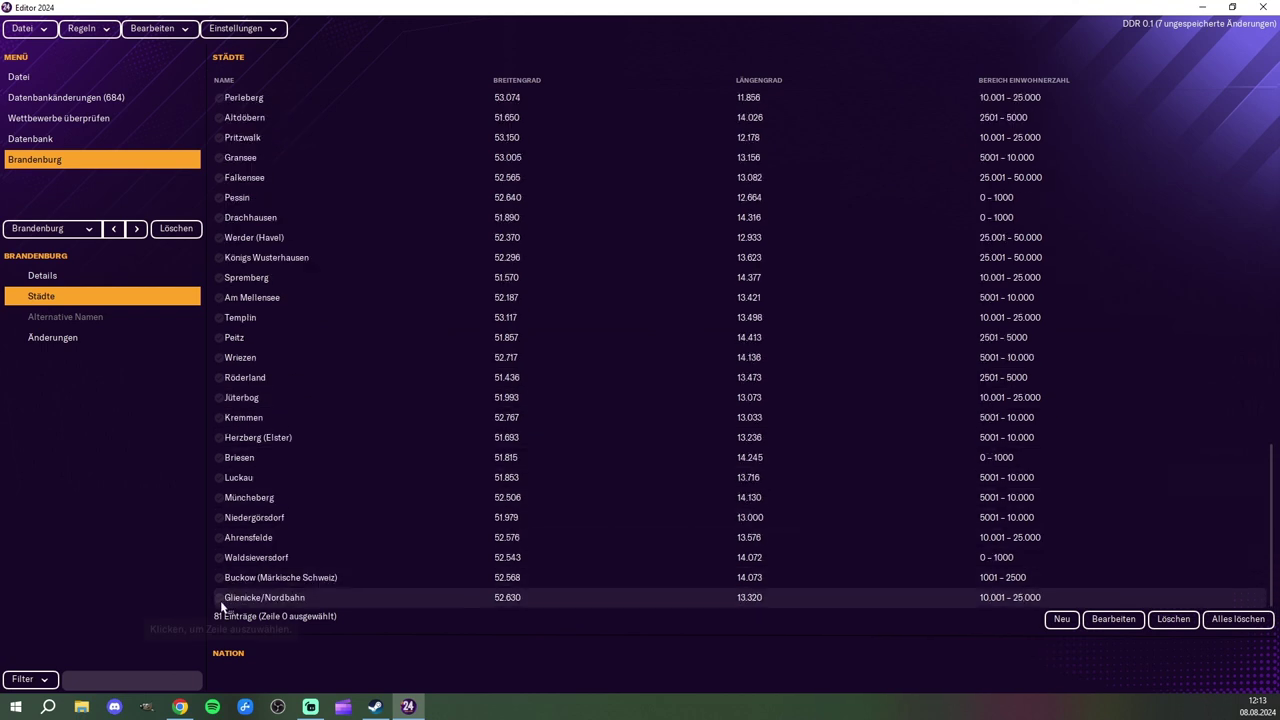
pyautogui.keyDown('shift'); pyautogui.click(221, 602); pyautogui.keyUp('shift')
pyautogui.click(1123, 623)
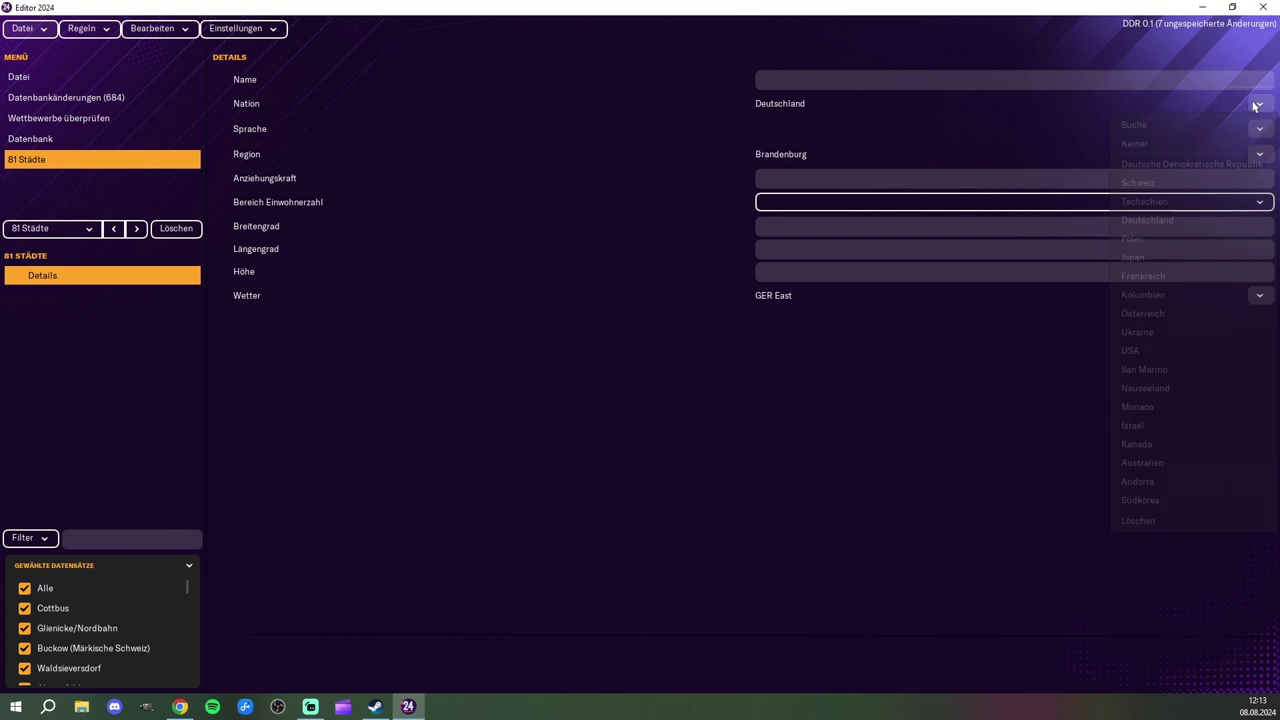
pyautogui.click(1259, 103)
pyautogui.click(1180, 165)
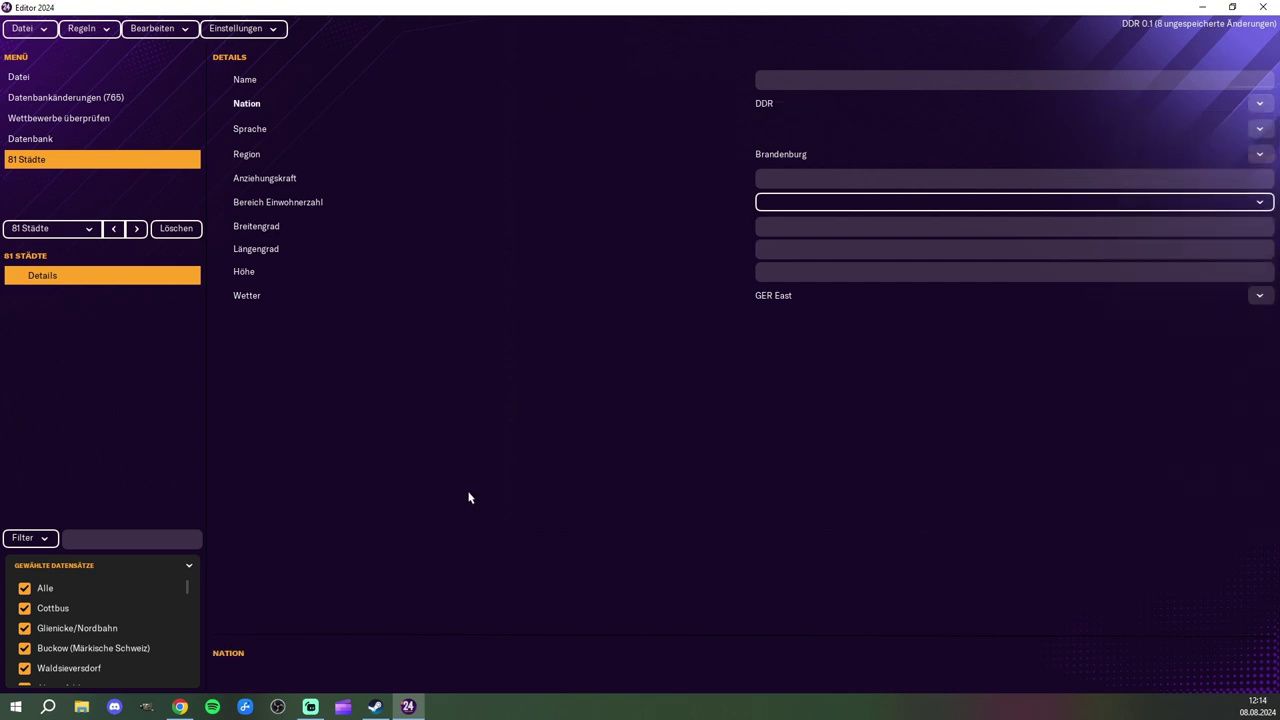
# Step: Find the local region Mecklenburg-Vorpommern in the database and set its Nation to Deutsche Demokratische Republik
pyautogui.click(55, 145)
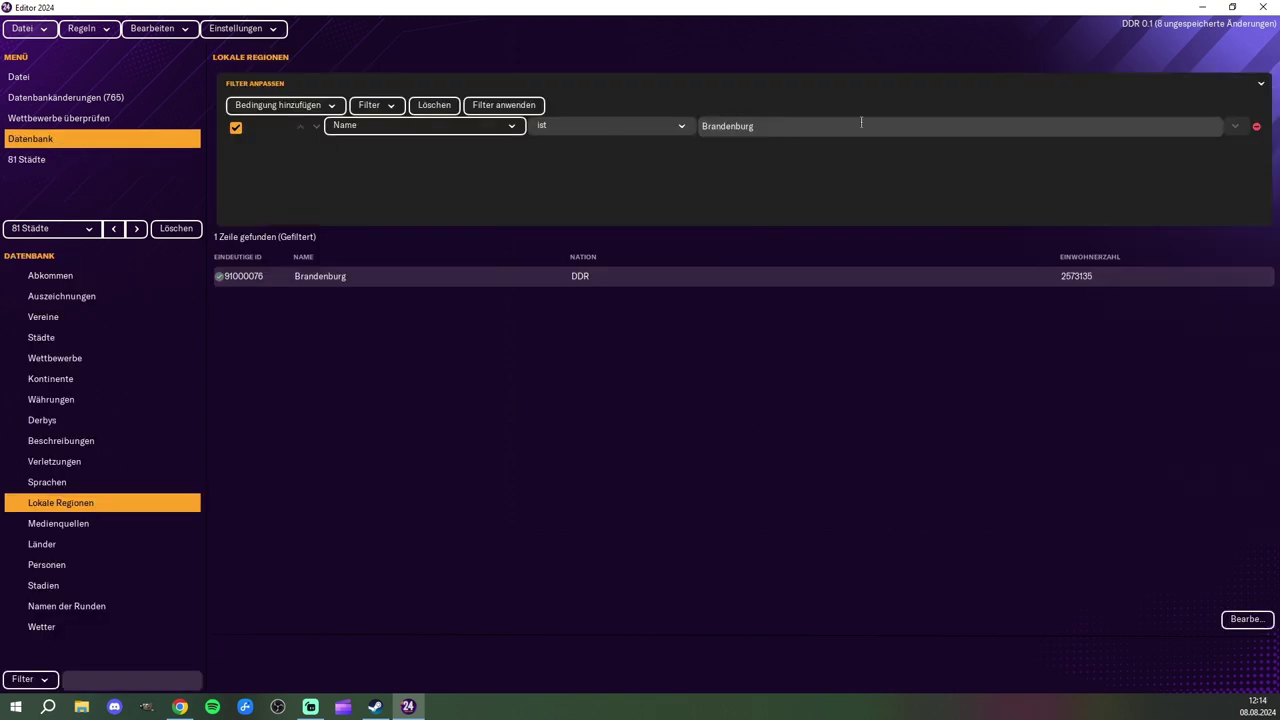
pyautogui.click(773, 126)
pyautogui.write('meckl')
pyautogui.click(744, 155)
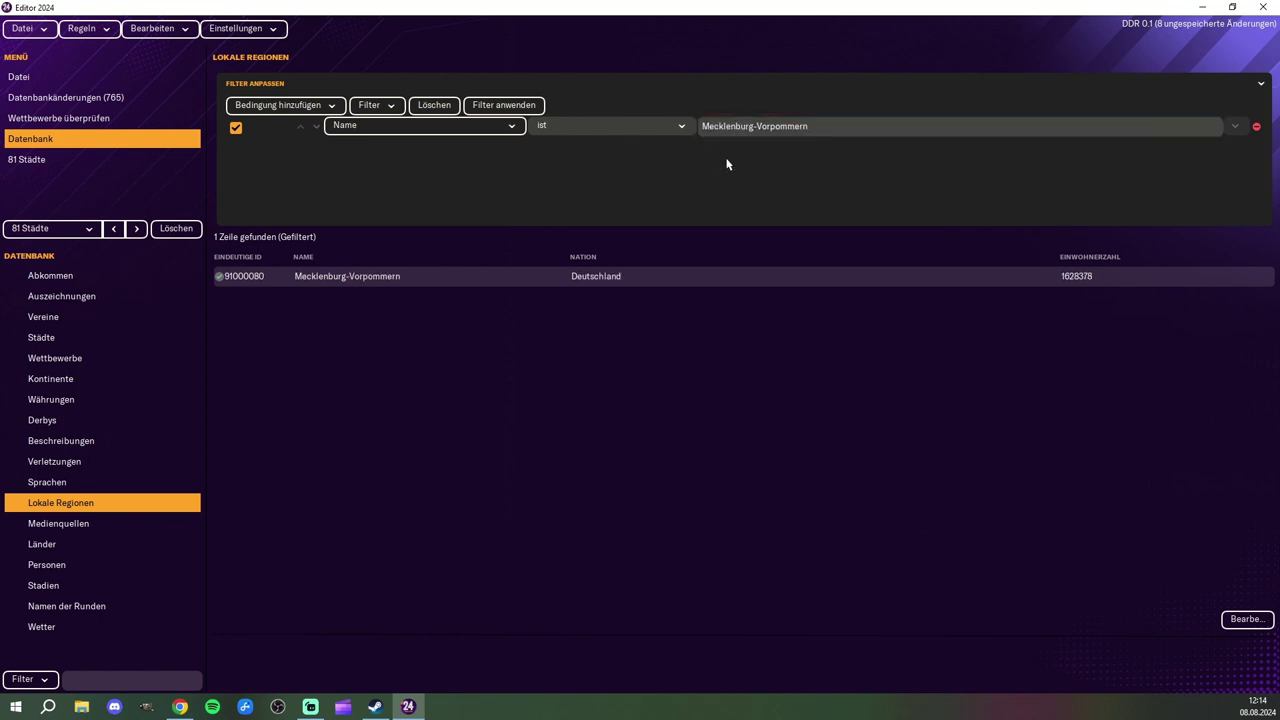
pyautogui.doubleClick(357, 281)
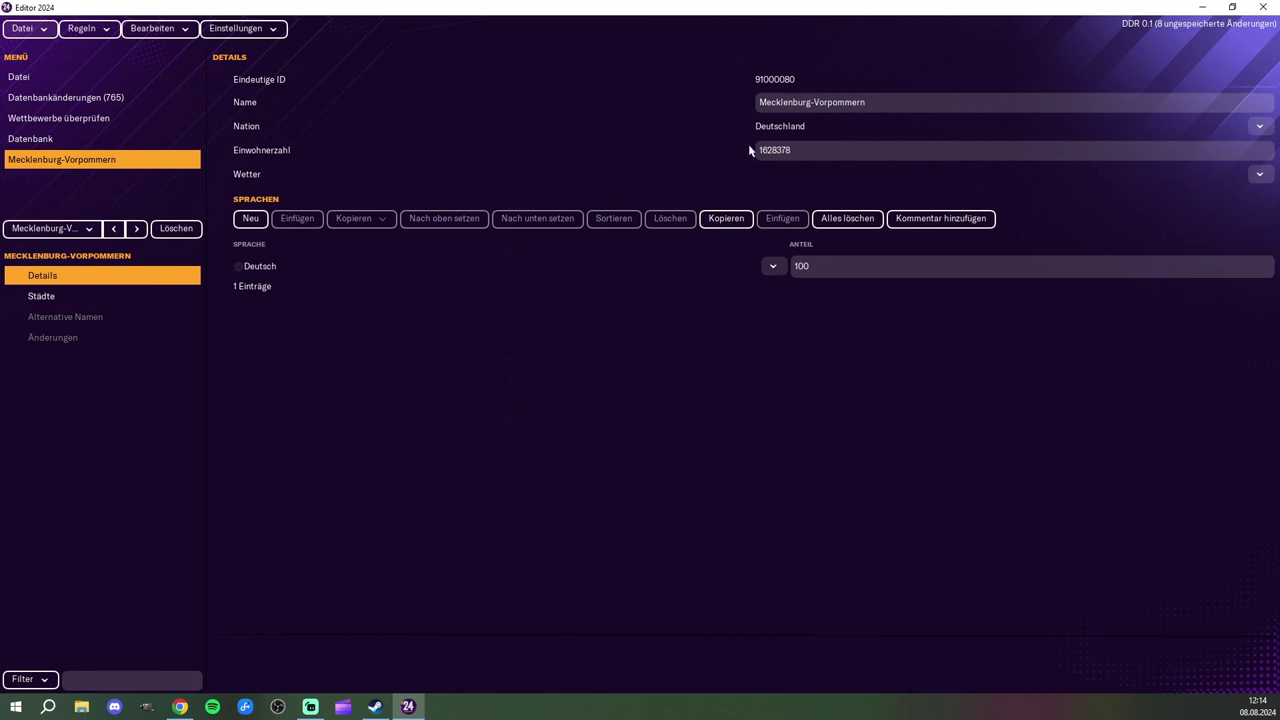
pyautogui.click(1260, 130)
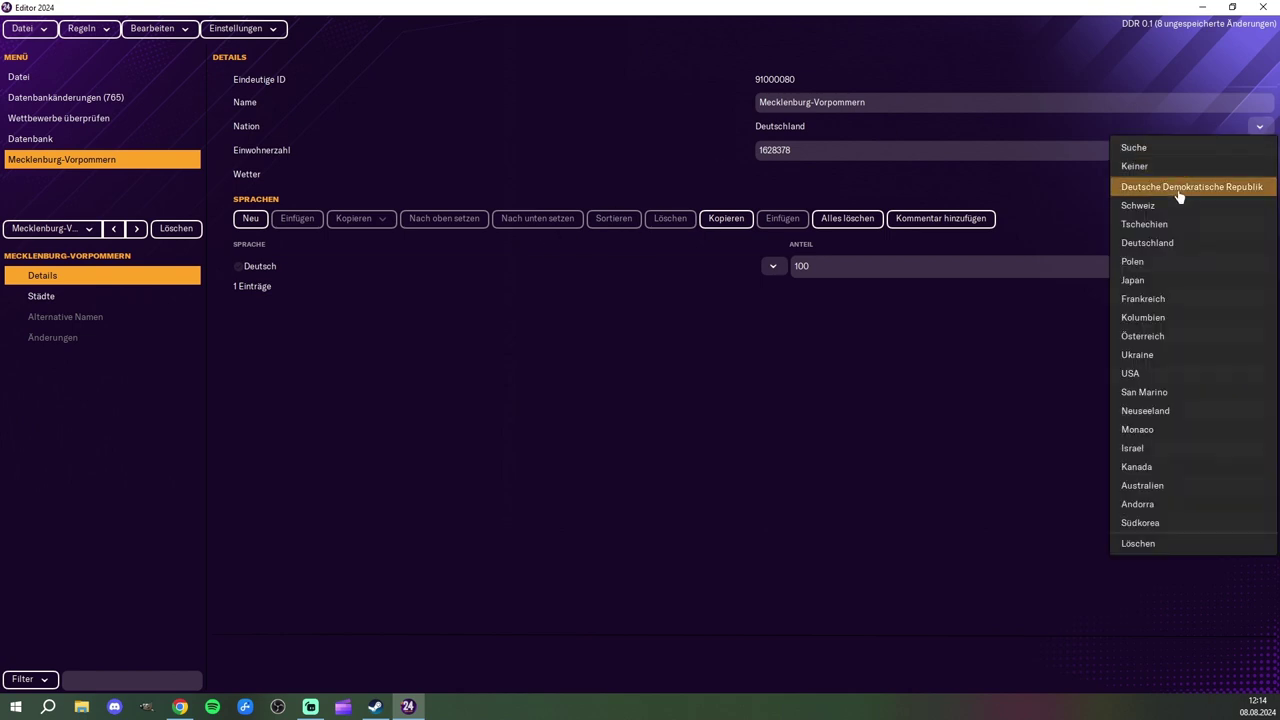
pyautogui.click(1257, 194)
# Step: Edit all cities of Mecklenburg-Vorpommern together and set their Nation to Deutsche Demokratische Republik
pyautogui.click(41, 298)
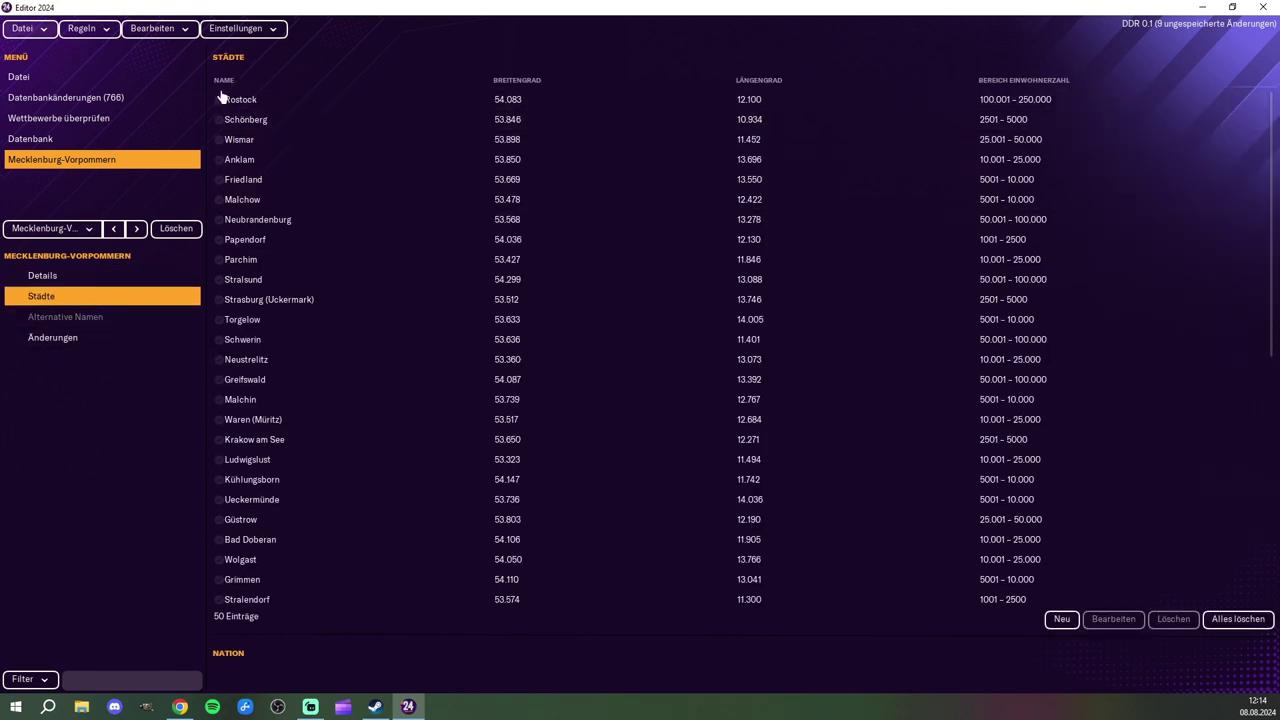
pyautogui.scroll(-7, 292, 312)
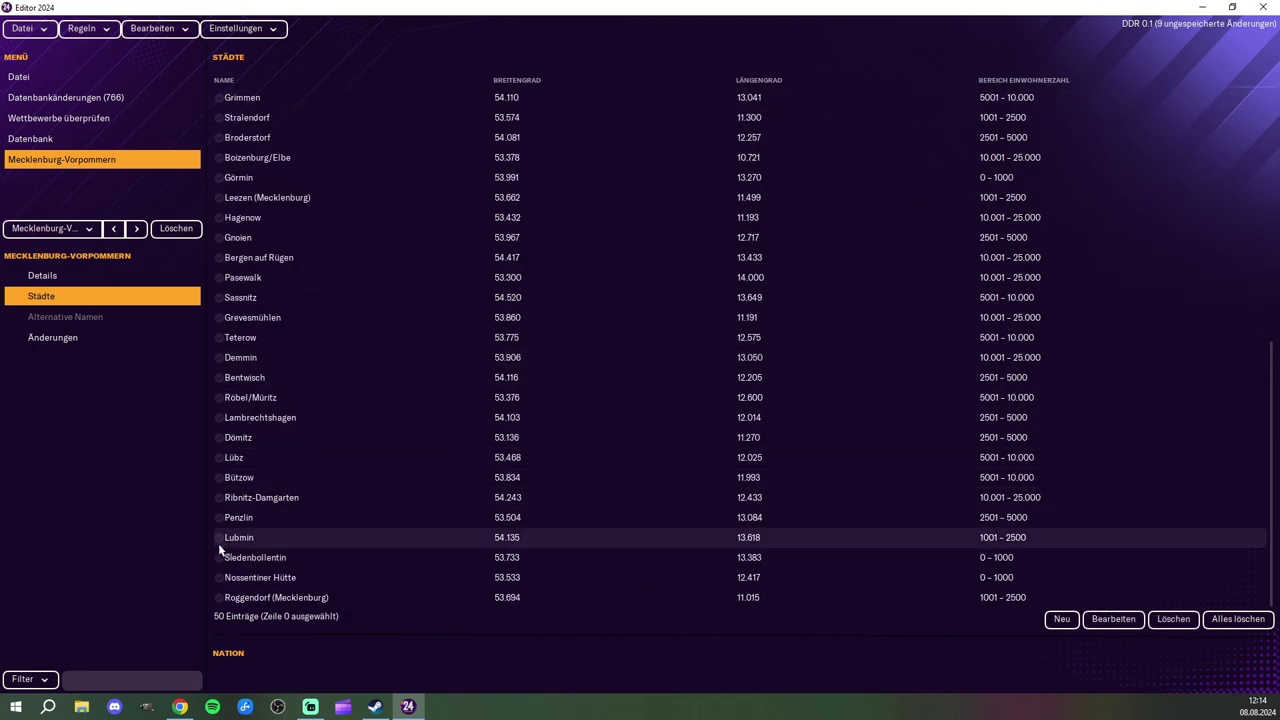
pyautogui.hotkey('ctrl', 'a')
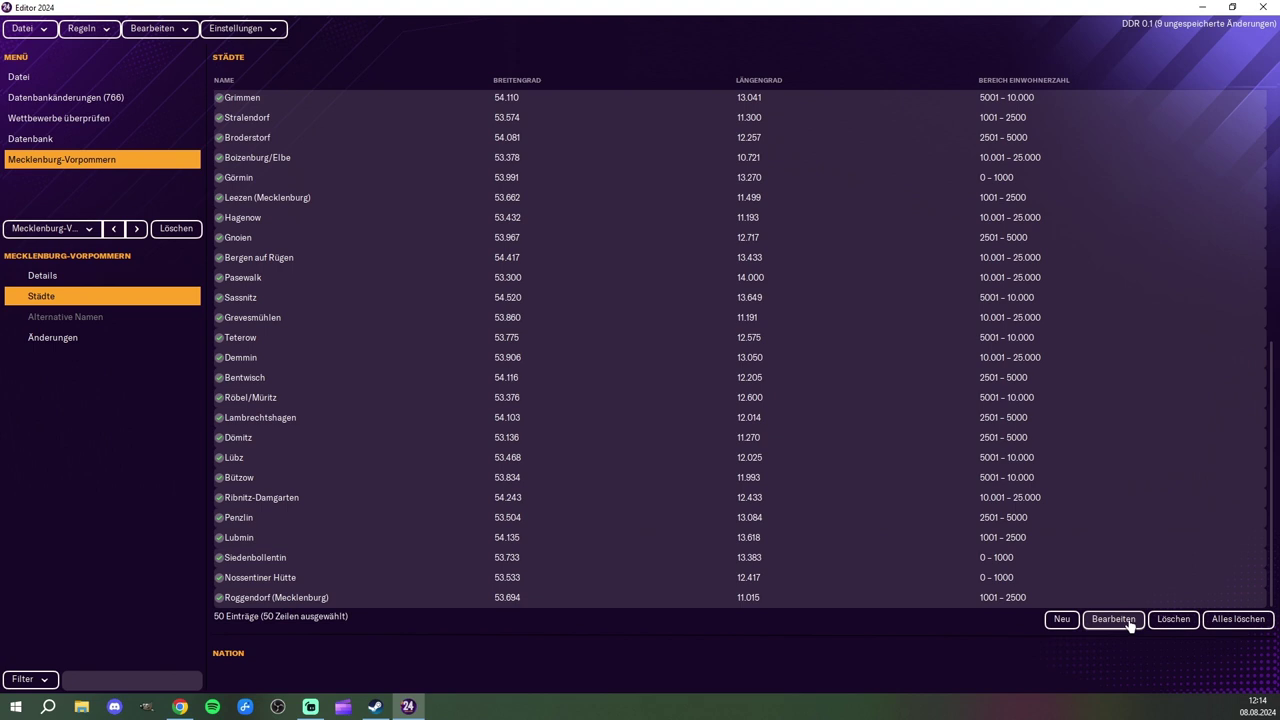
pyautogui.click(1128, 622)
pyautogui.click(1259, 106)
pyautogui.click(1163, 170)
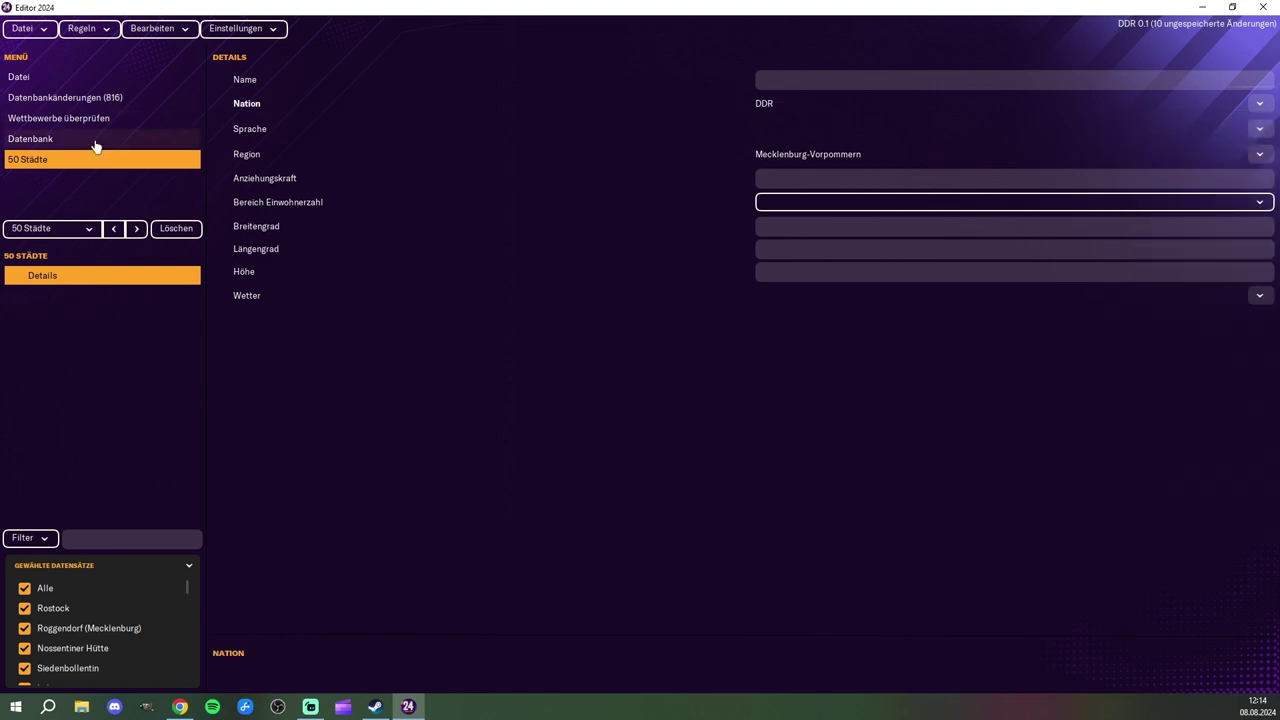
# Step: Find the local region Berlin in the database and set its Nation to Deutsche Demokratische Republik
pyautogui.click(16, 142)
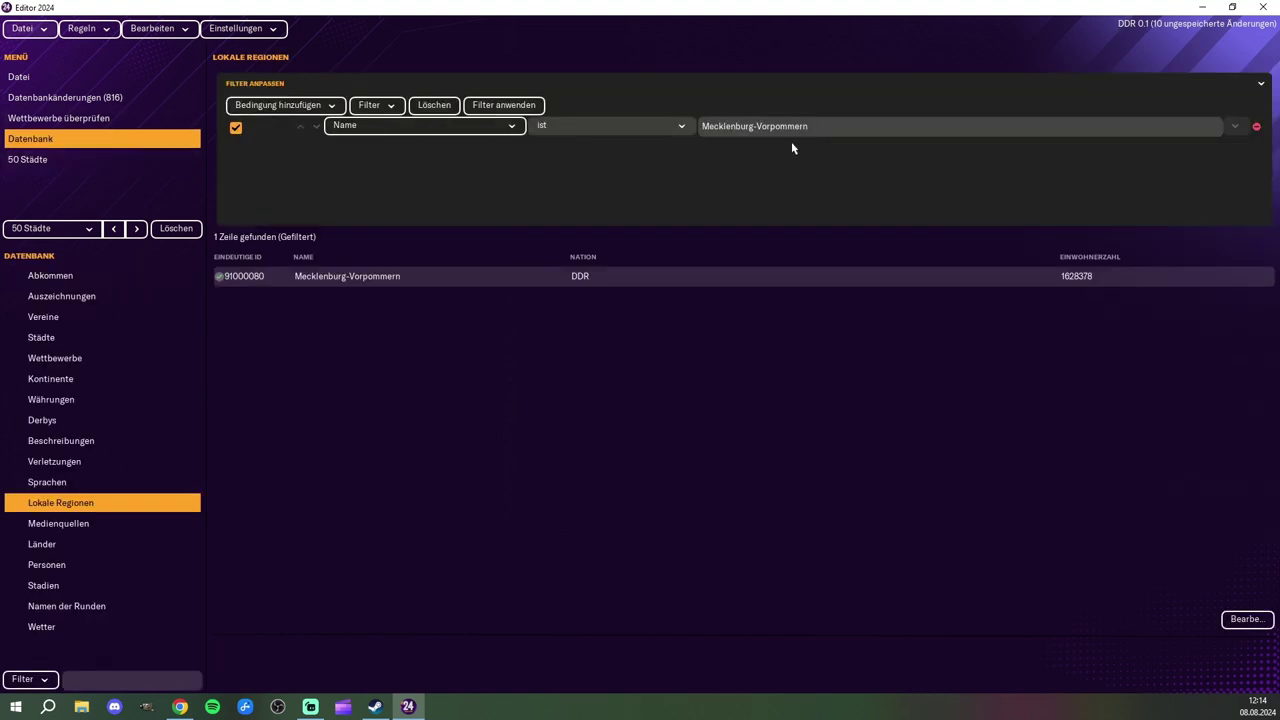
pyautogui.click(839, 129)
pyautogui.hotkey('ctrl', 'a')
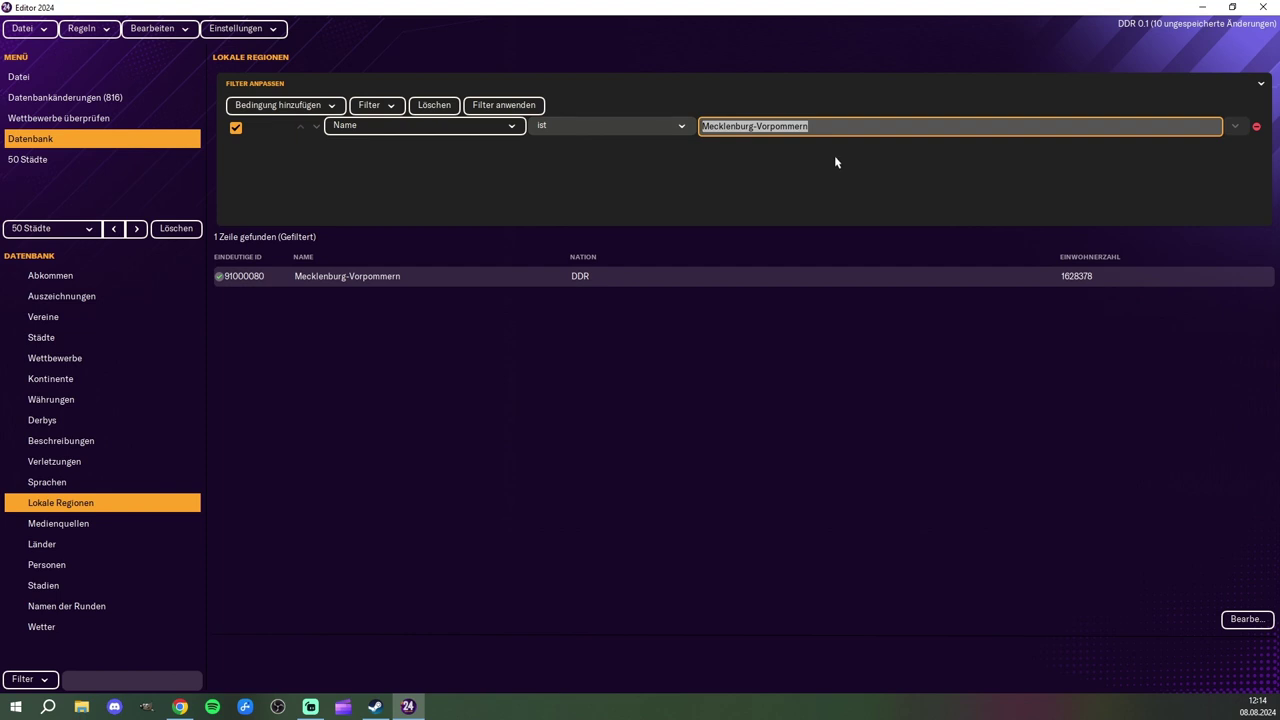
pyautogui.write('ber')
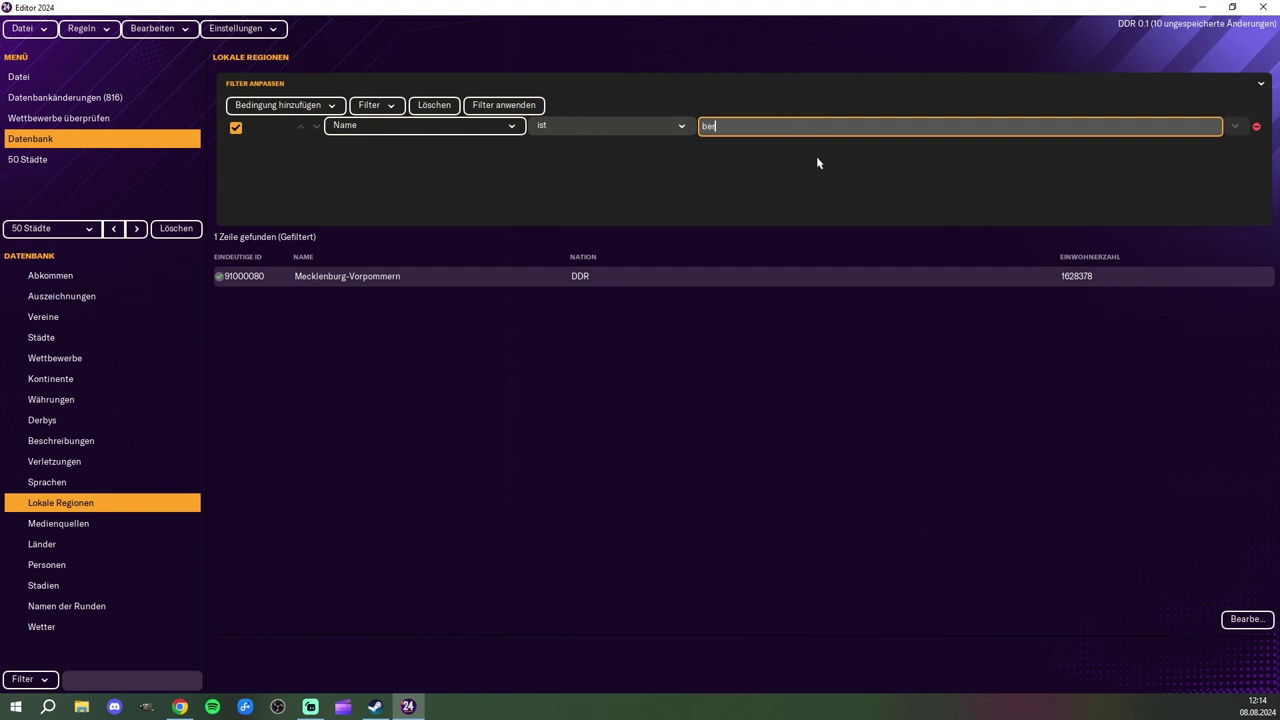
pyautogui.click(760, 157)
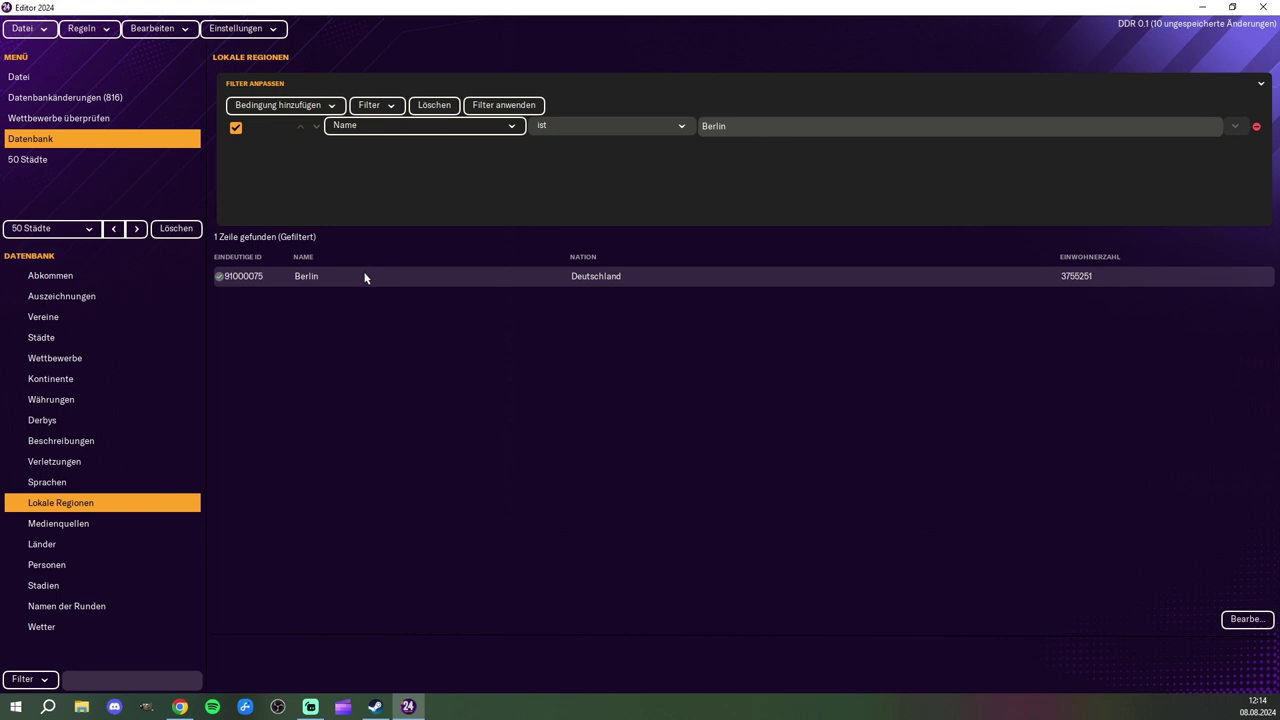
pyautogui.doubleClick(364, 278)
pyautogui.click(1250, 127)
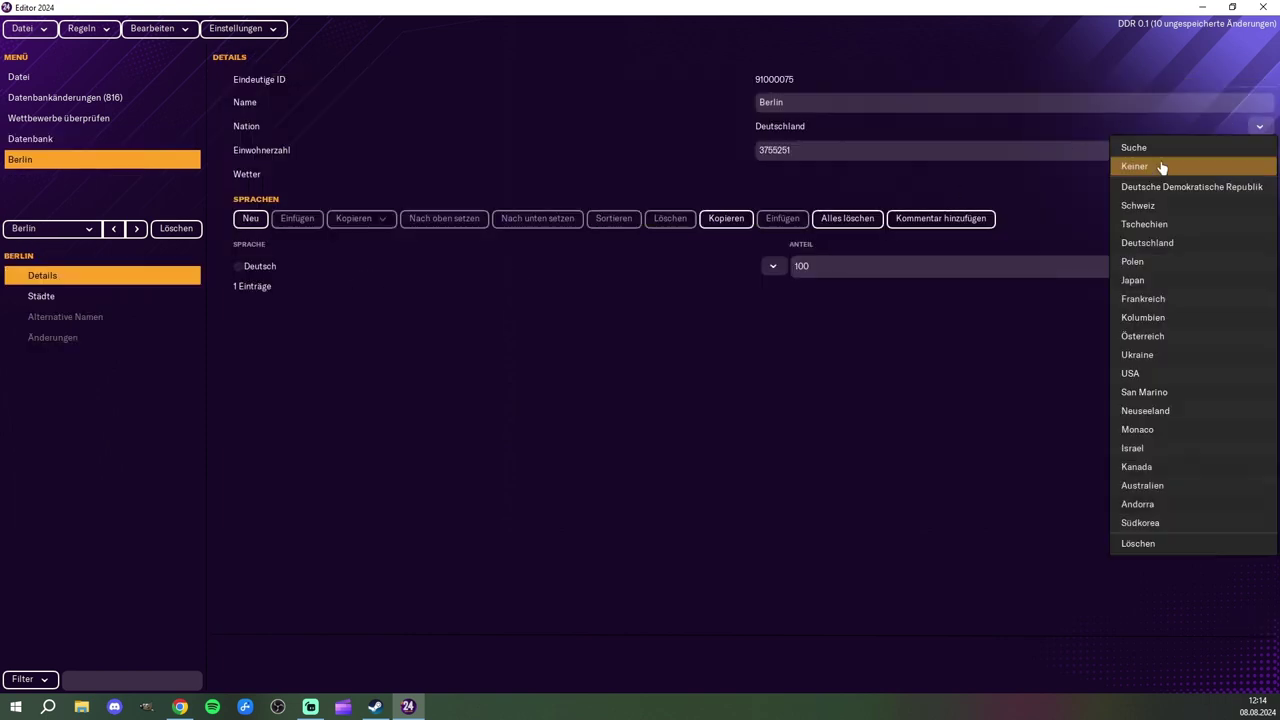
pyautogui.click(1151, 194)
# Step: Edit the city of Berlin within the Berlin region and set its Nation to Deutsche Demokratische Republik
pyautogui.click(72, 311)
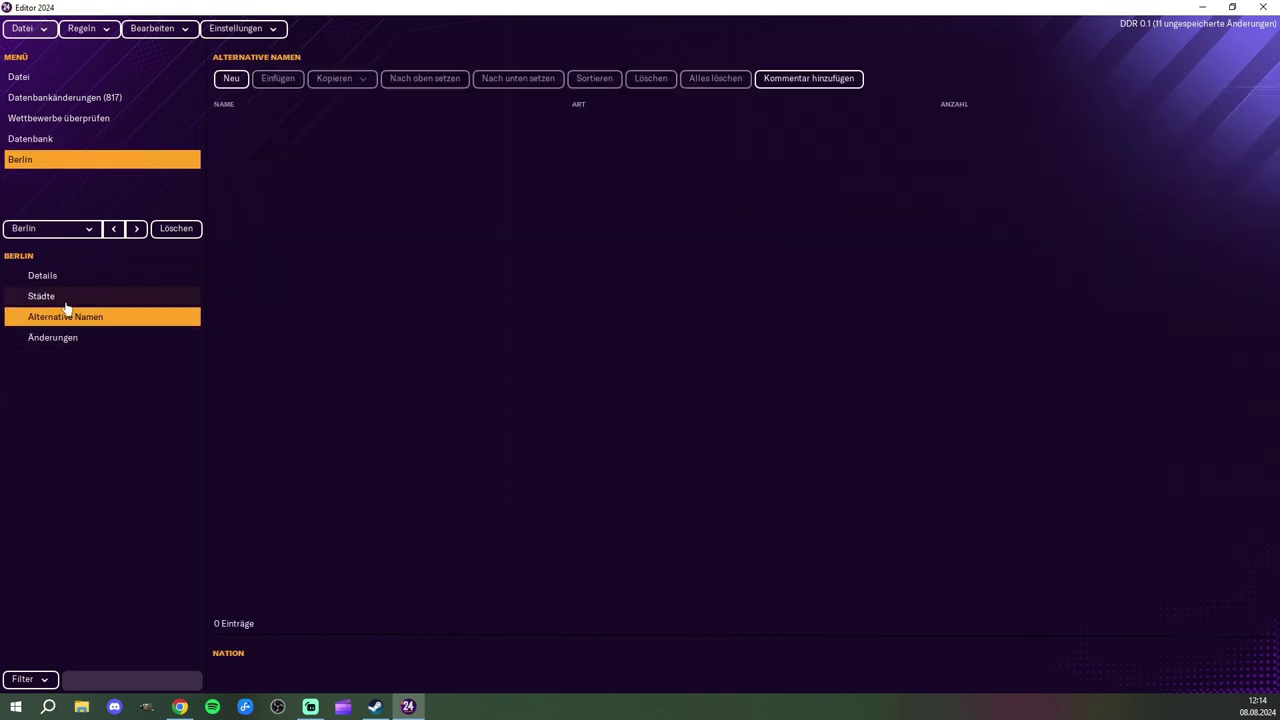
pyautogui.click(60, 296)
pyautogui.click(216, 100)
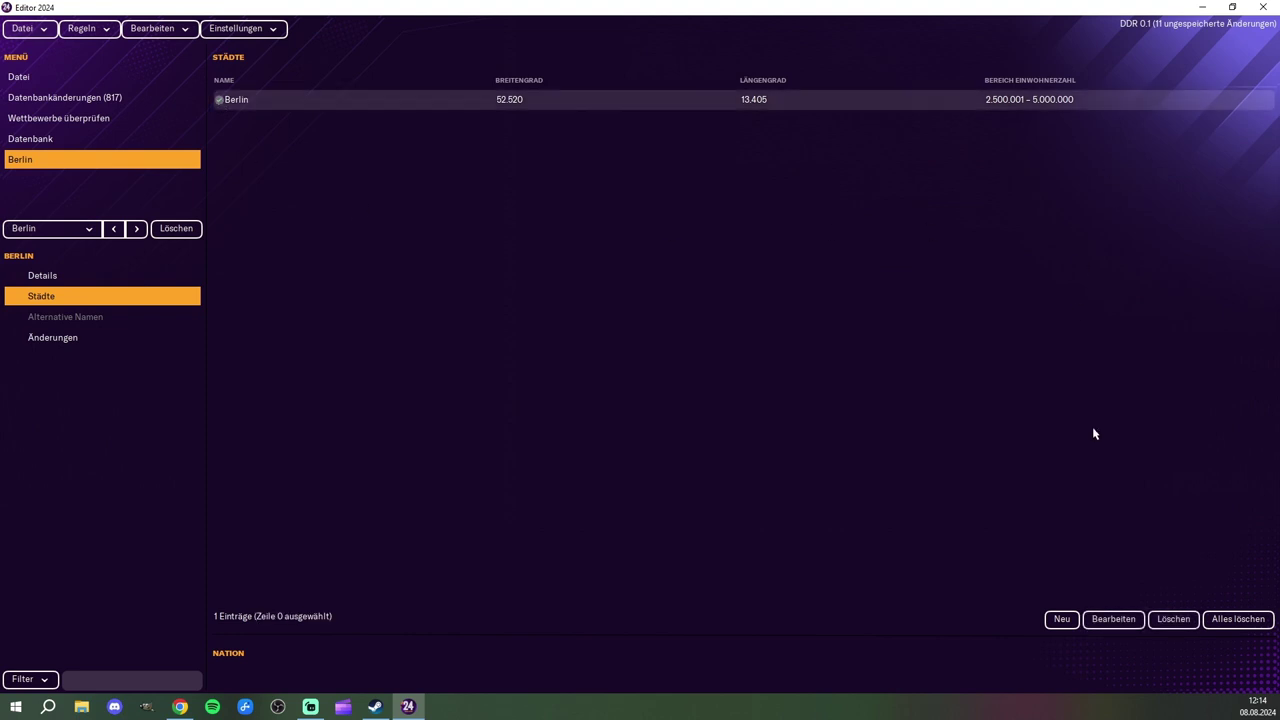
pyautogui.click(1116, 620)
pyautogui.click(1259, 126)
pyautogui.click(1186, 189)
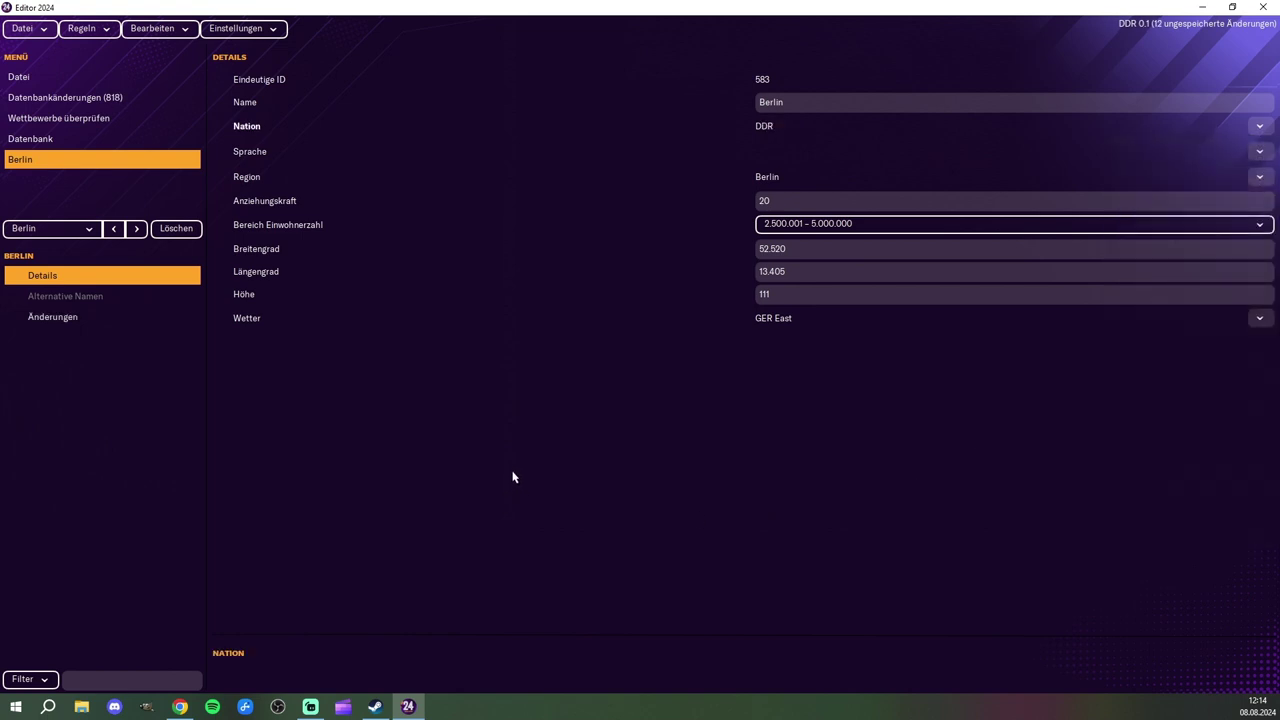
# Step: Return to the database overview and save the editor data over the existing DDR 0.1 file
pyautogui.click(52, 140)
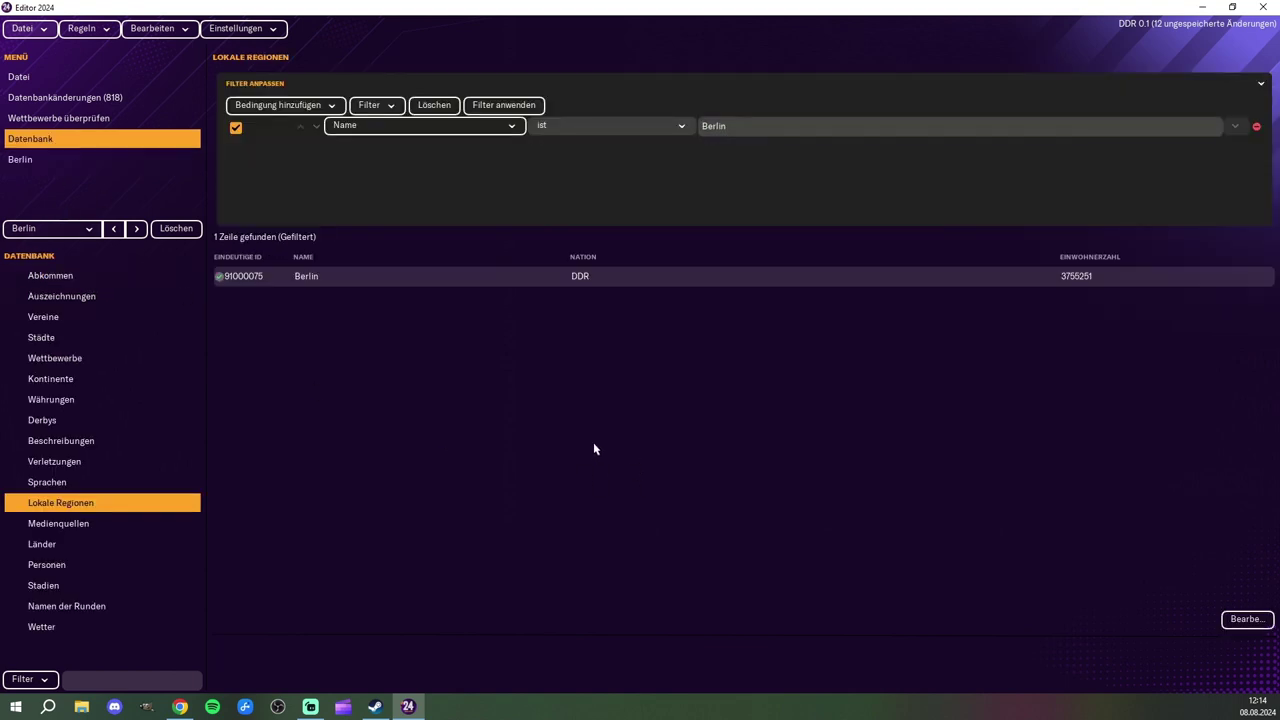
pyautogui.click(37, 31)
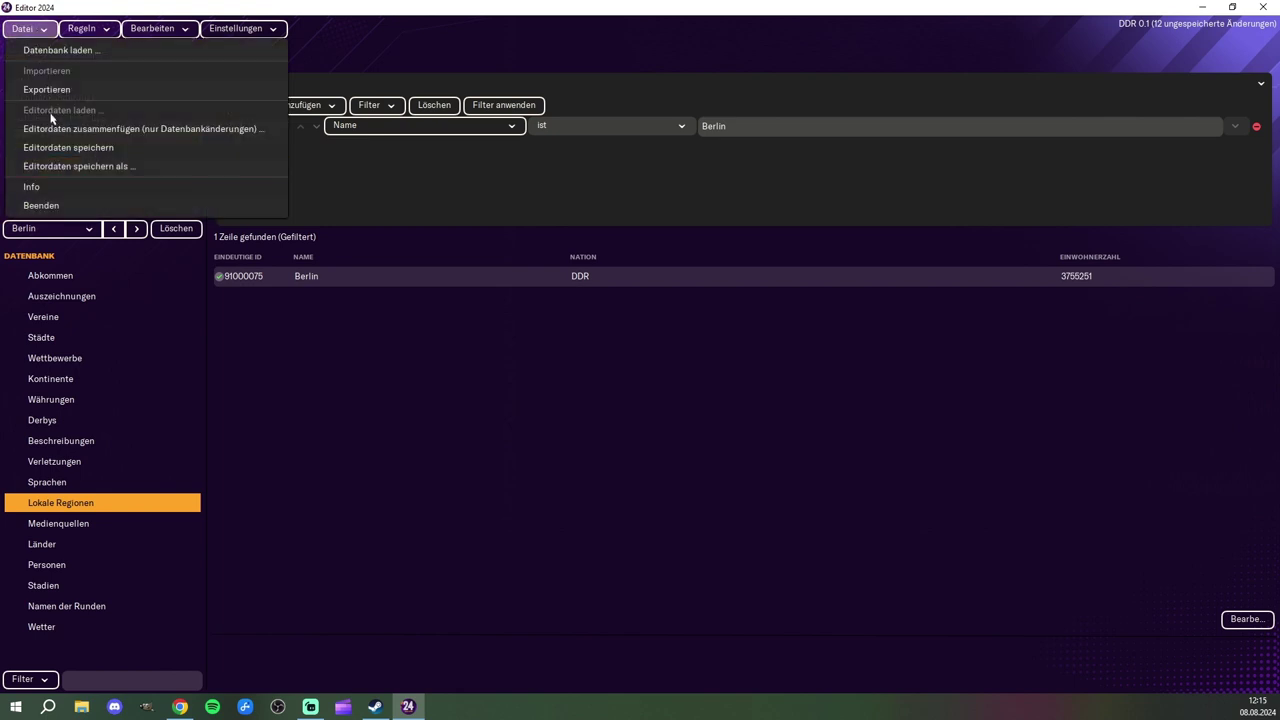
pyautogui.click(82, 168)
pyautogui.click(692, 307)
pyautogui.click(620, 538)
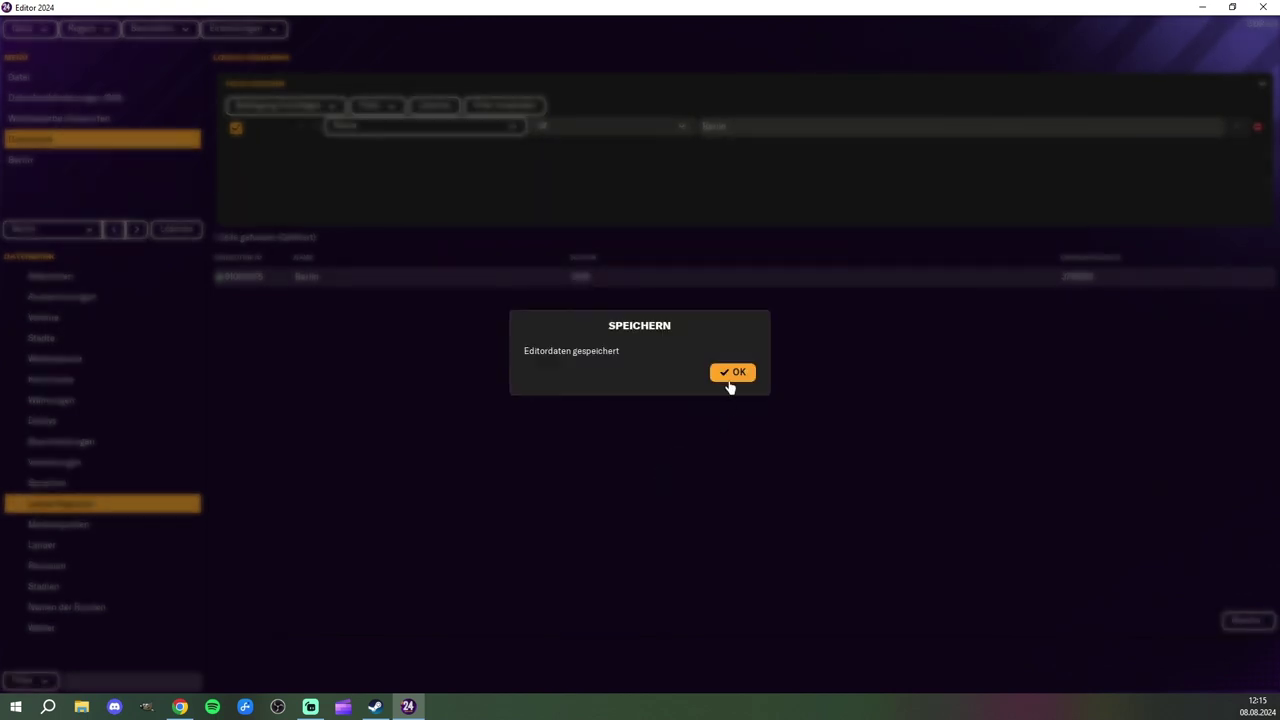
pyautogui.click(726, 379)
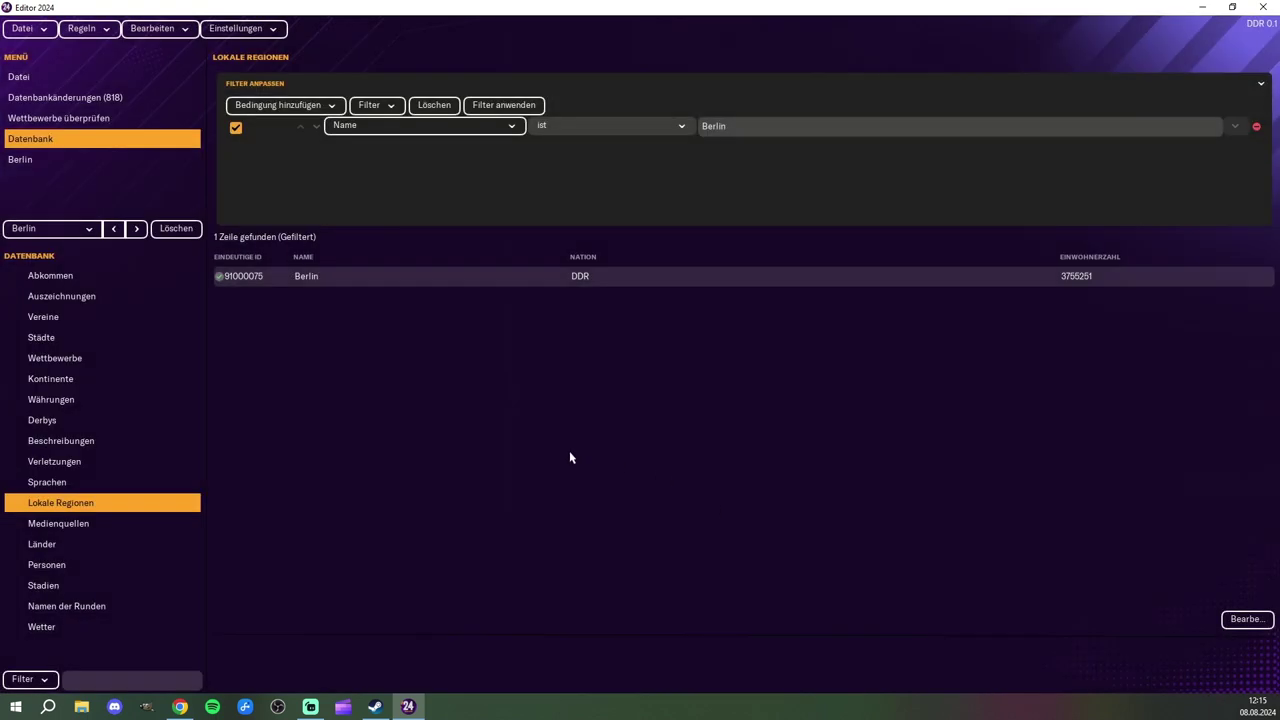
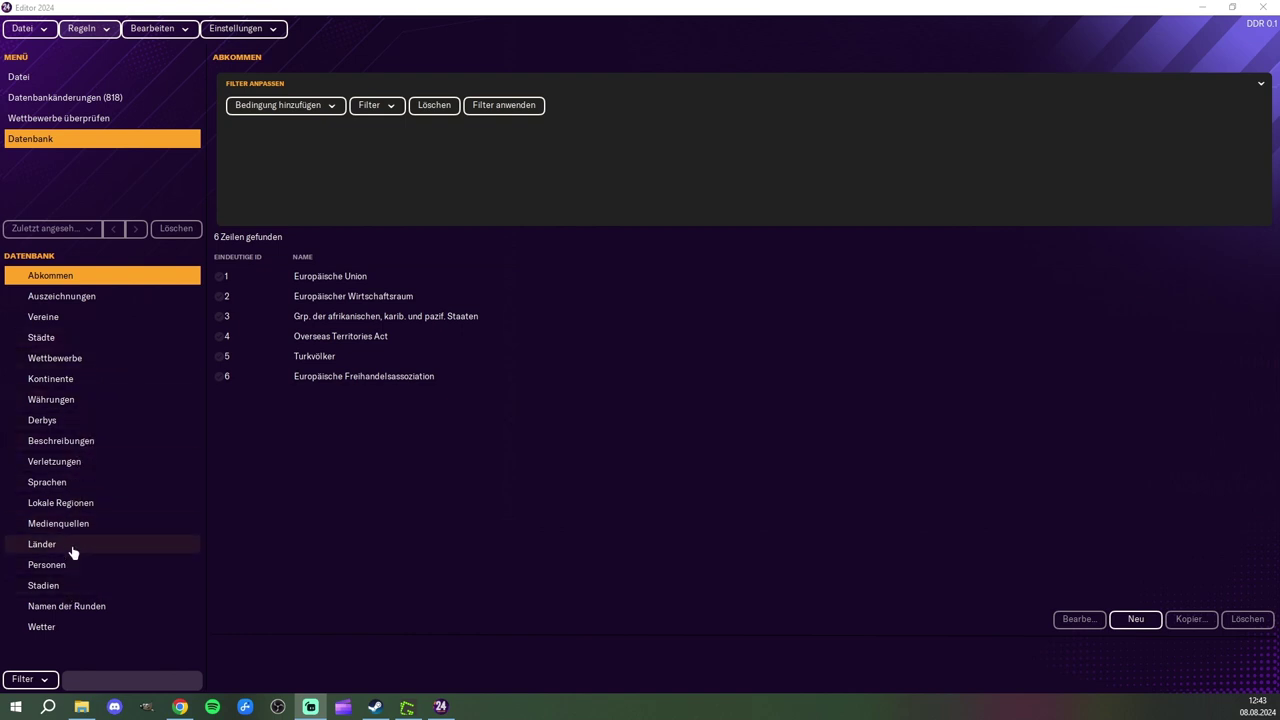
# Step: Filter the local regions for the name Sachsen to check its Nation, and remove the filter condition
pyautogui.click(74, 504)
pyautogui.click(300, 107)
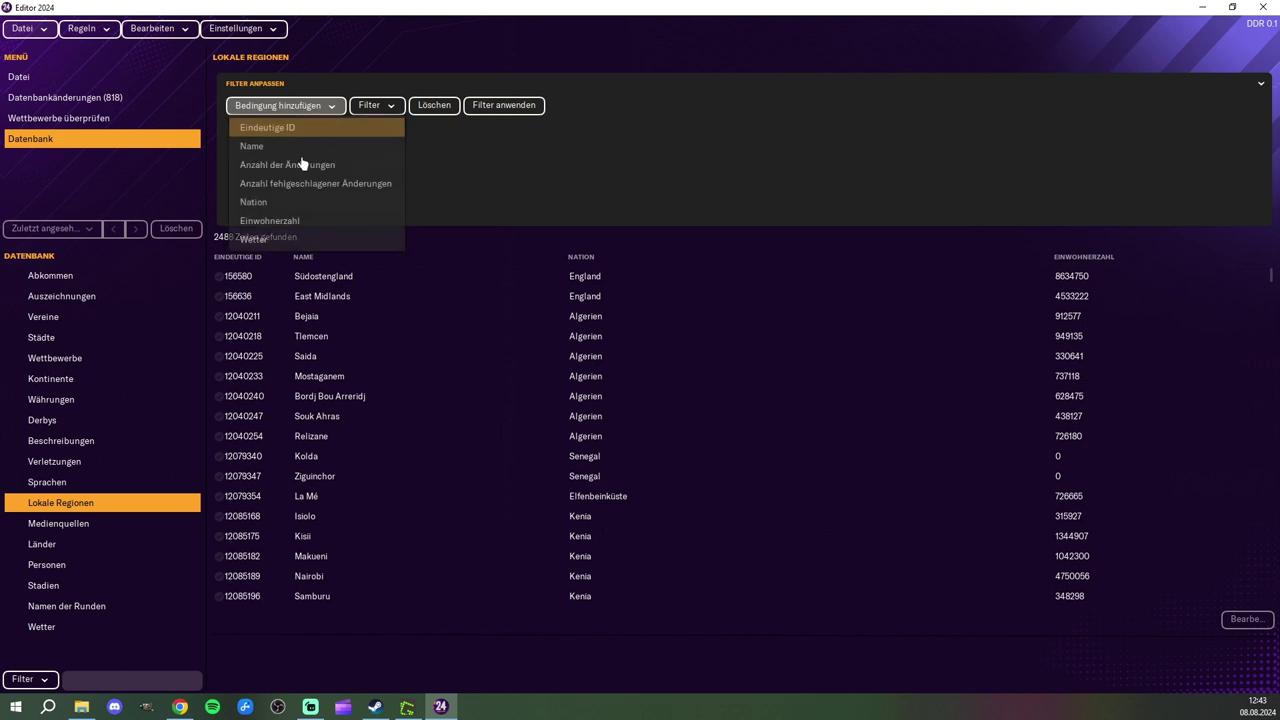
pyautogui.click(260, 145)
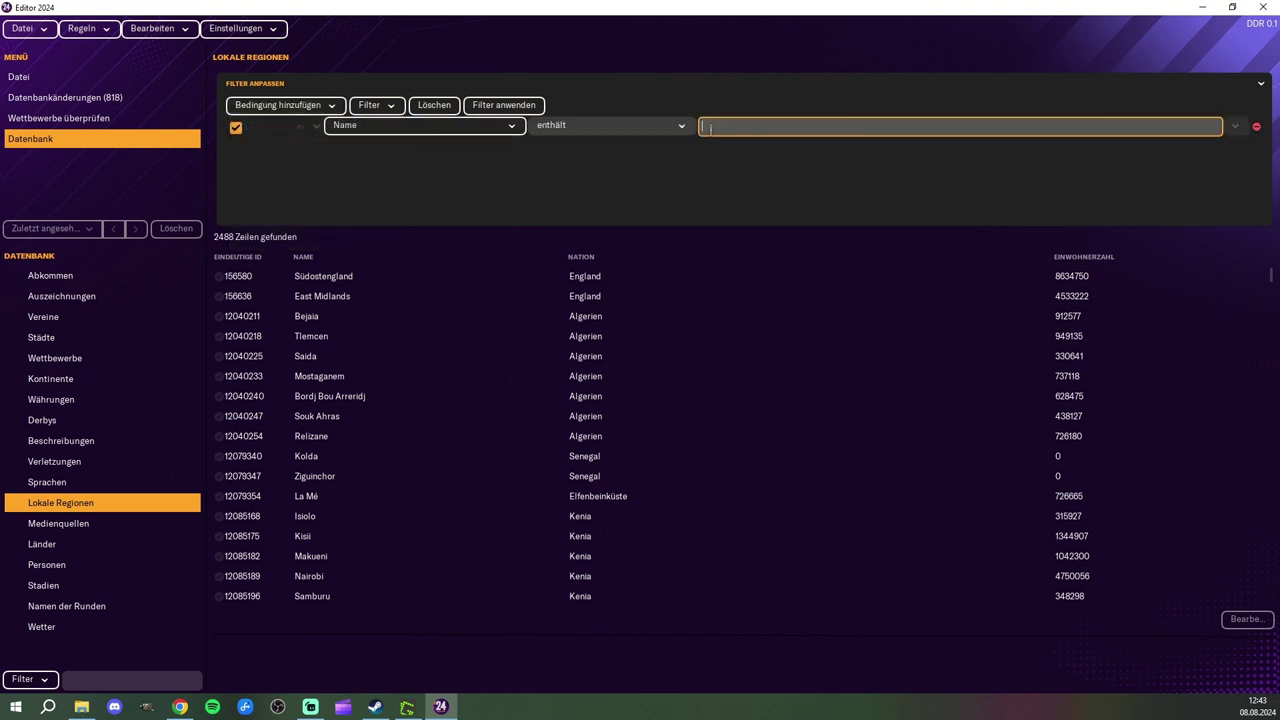
pyautogui.click(690, 126)
pyautogui.click(750, 127)
pyautogui.click(757, 369)
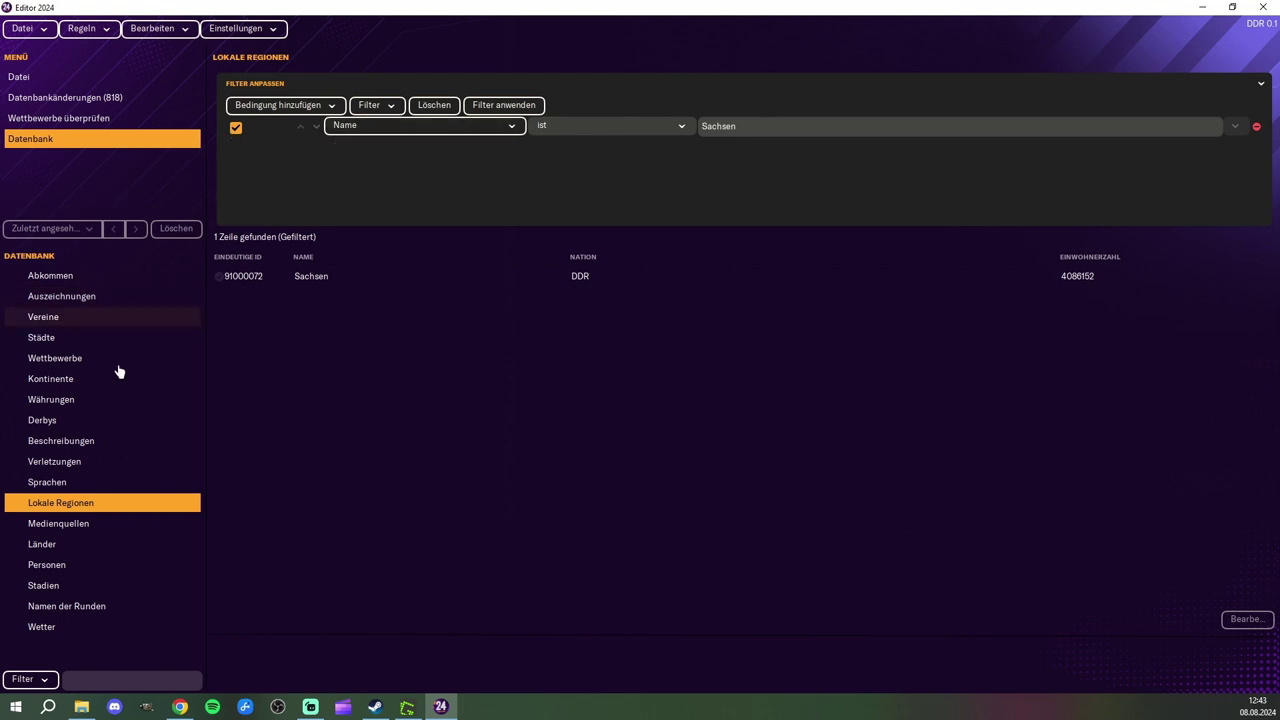
pyautogui.click(1257, 130)
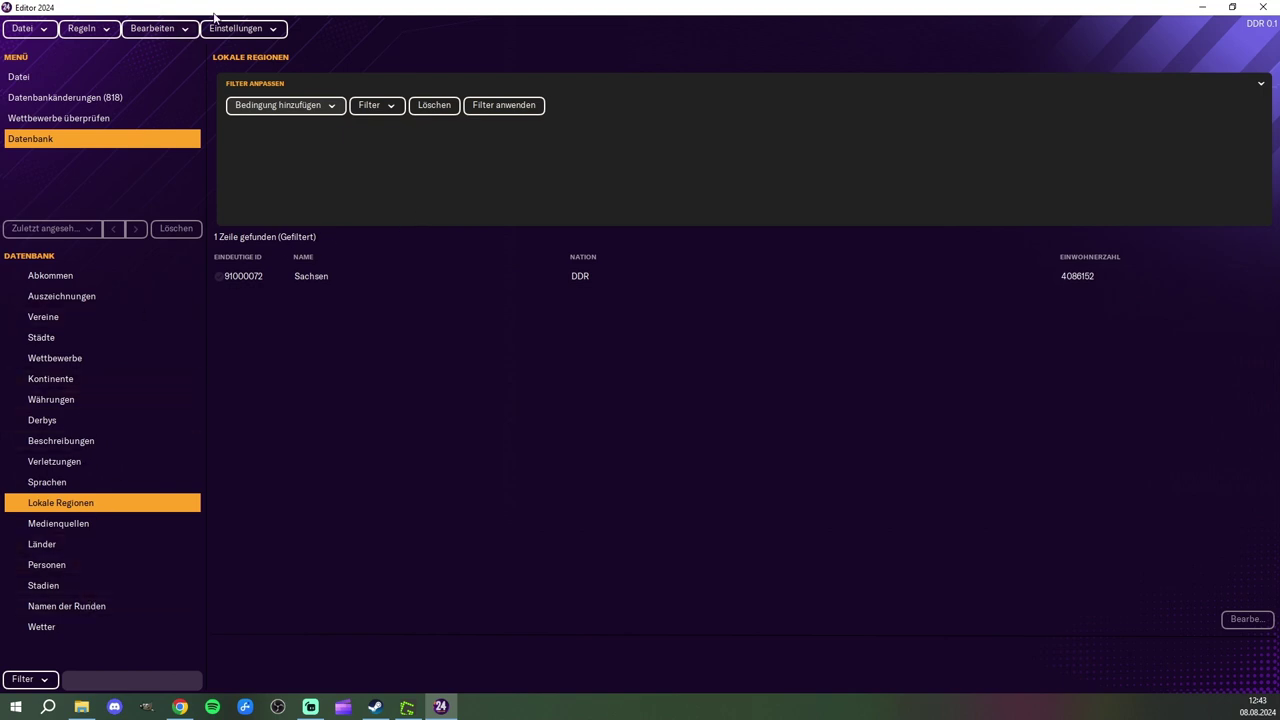
# Step: Set the maximum number of search results to 1000
pyautogui.click(270, 30)
pyautogui.moveTo(338, 255)
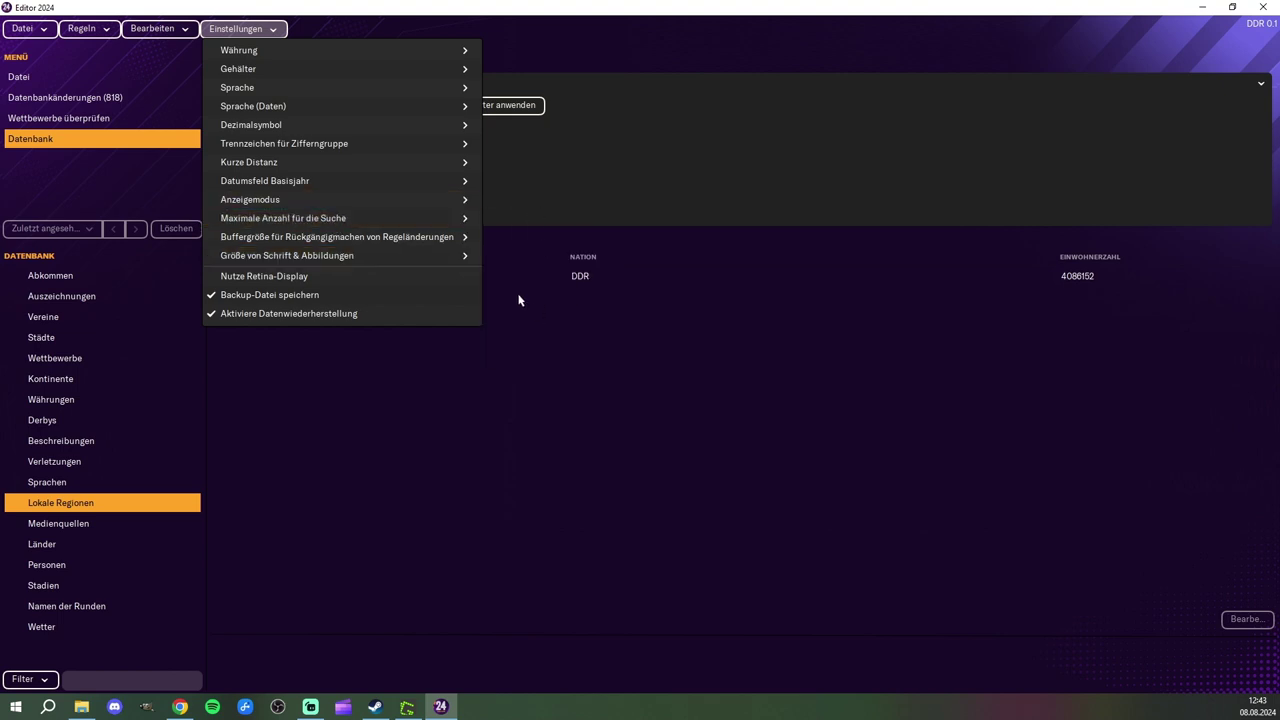
pyautogui.moveTo(370, 228)
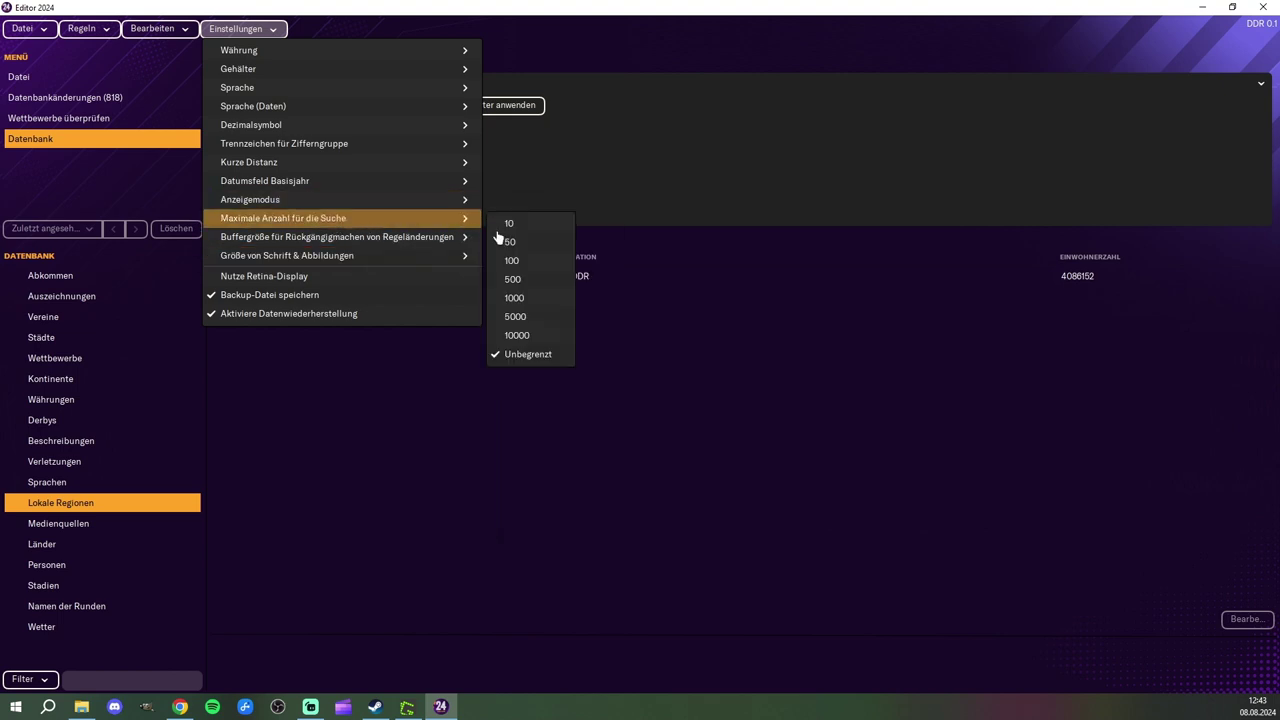
pyautogui.click(514, 298)
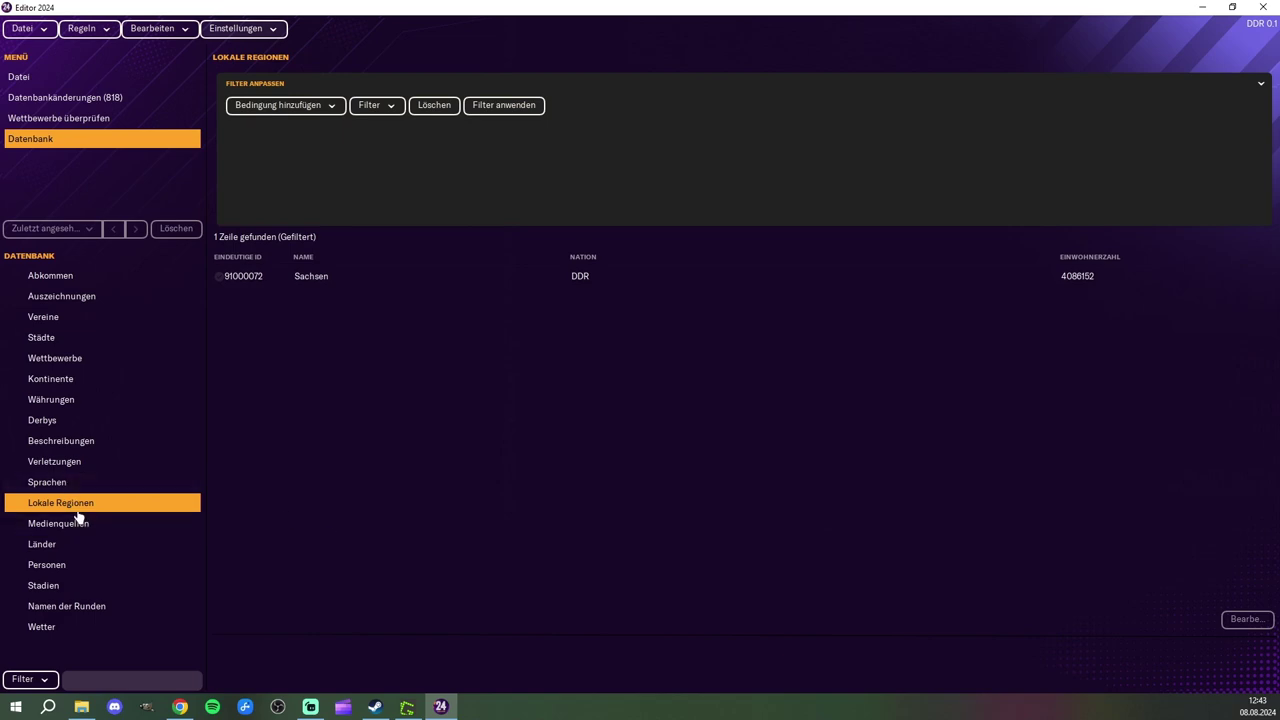
# Step: Filter the persons in the database by Geburtsland ist Deutsche Demokratische Republik
pyautogui.click(77, 564)
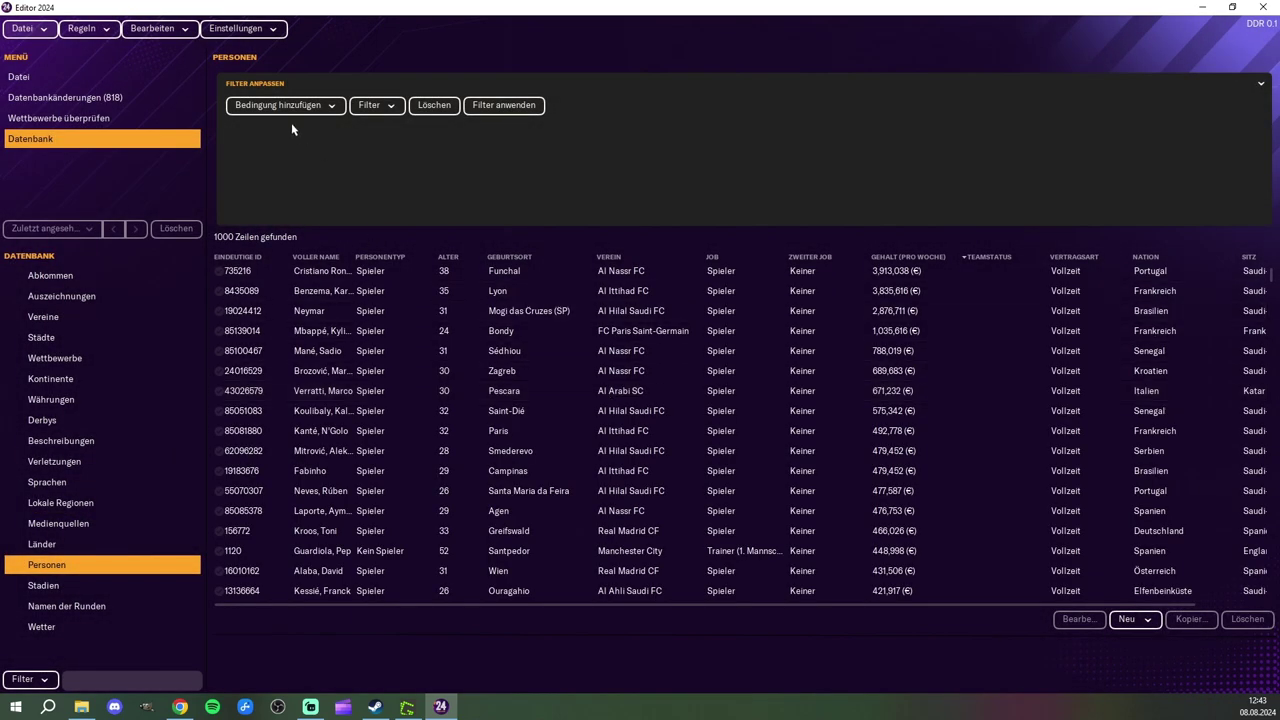
pyautogui.click(283, 108)
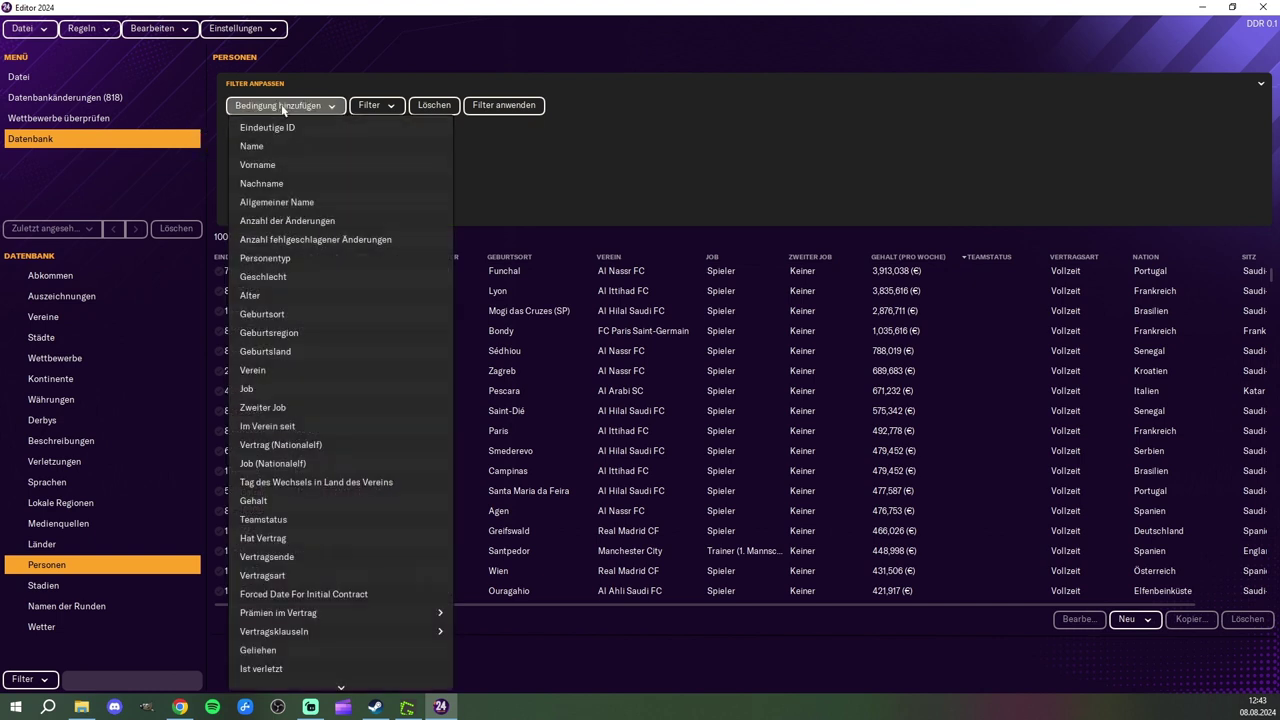
pyautogui.click(302, 353)
pyautogui.click(638, 128)
pyautogui.click(638, 147)
pyautogui.click(727, 129)
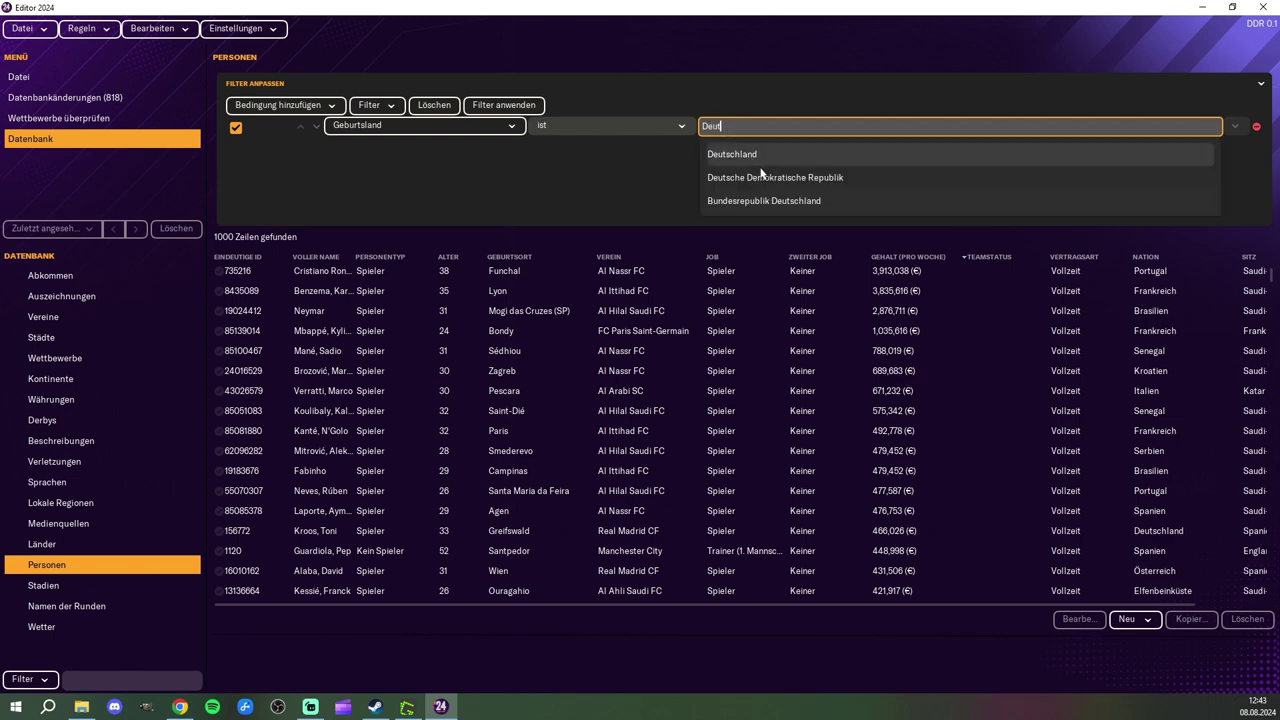
pyautogui.click(771, 179)
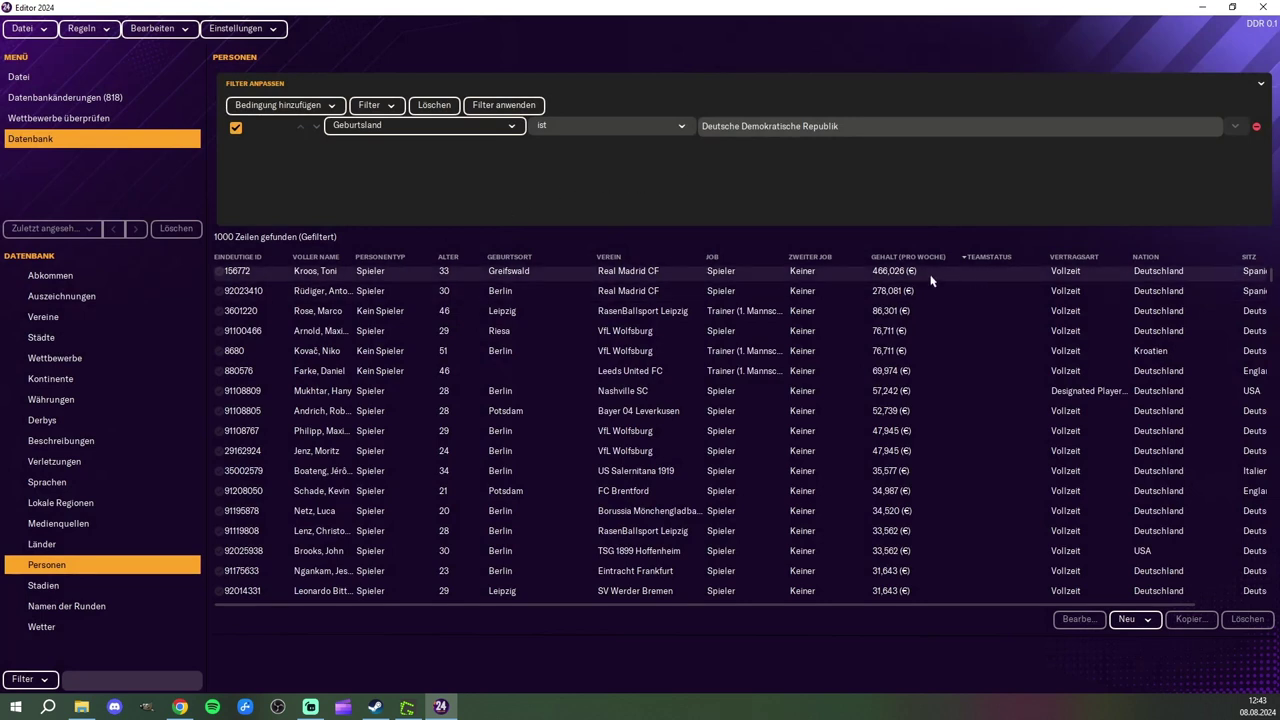
# Step: Open Toni Kroos's record to check his birthplace, country of birth and Nation, and return to the filtered list of persons
pyautogui.click(324, 277)
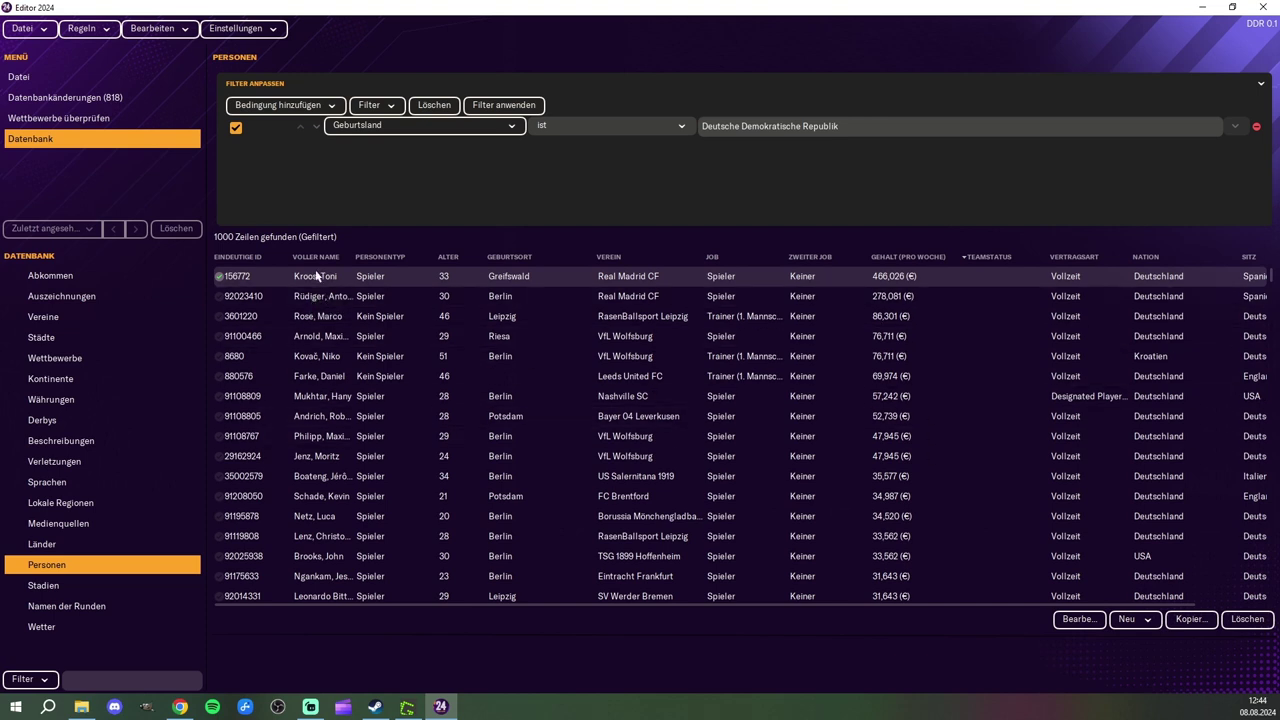
pyautogui.doubleClick(316, 276)
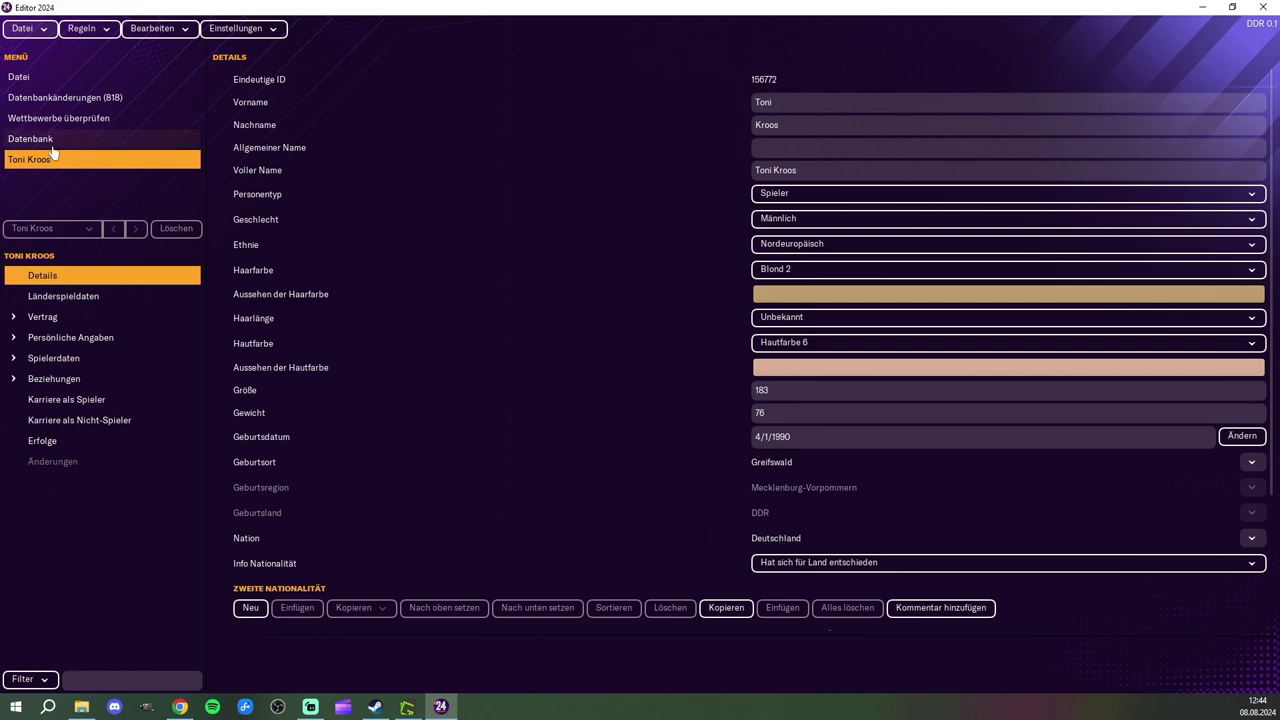
pyautogui.click(122, 140)
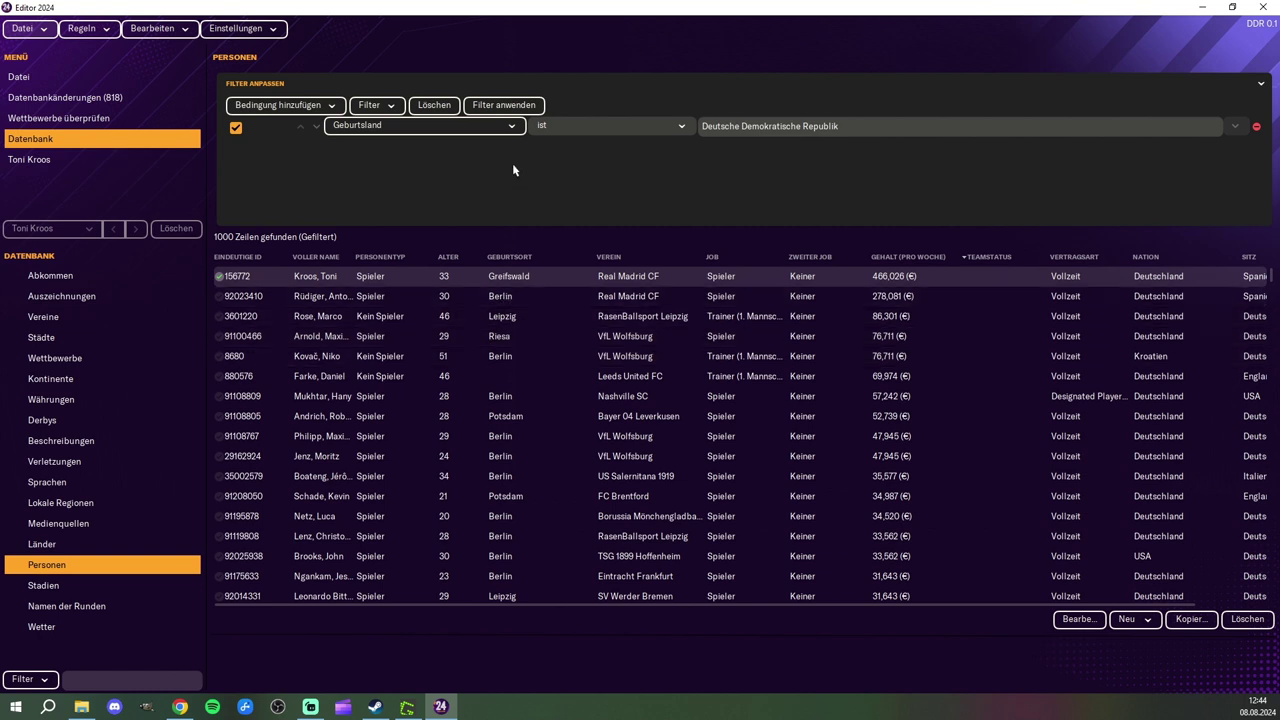
# Step: Add the condition Nation ist Deutschland to the person filter and look through the filtered list
pyautogui.click(280, 105)
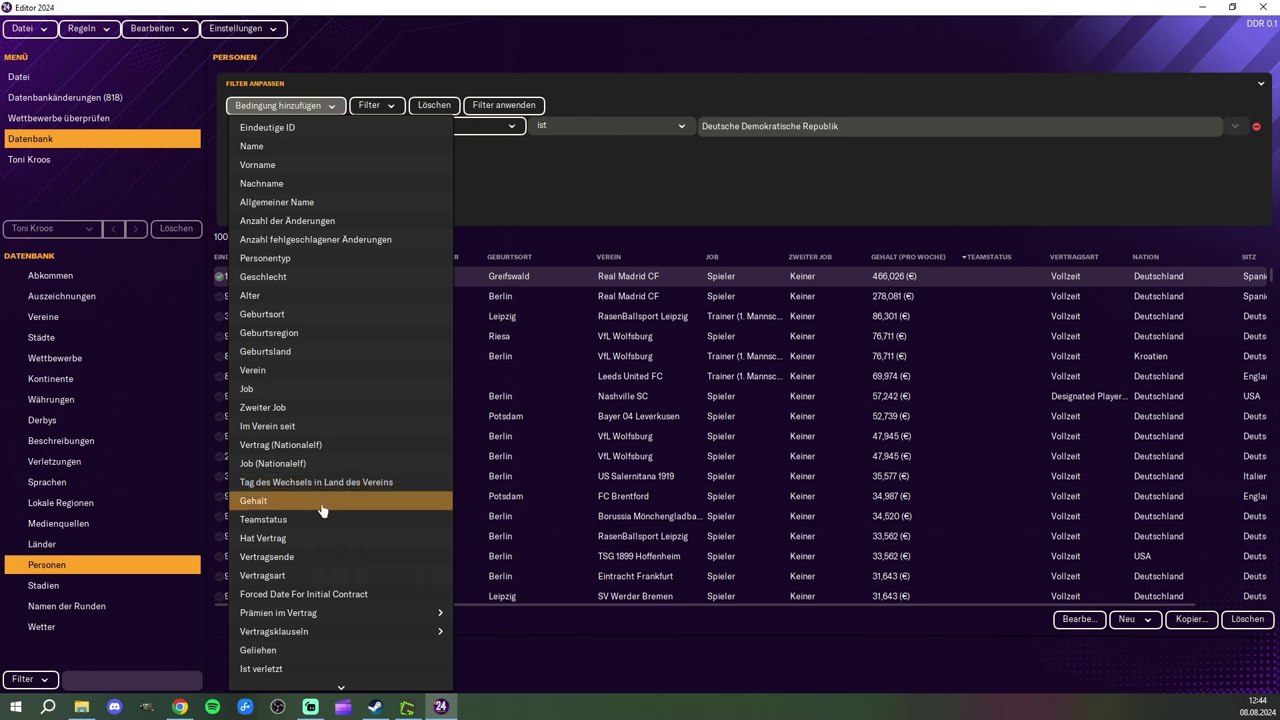
pyautogui.scroll(-1, 320, 510)
pyautogui.click(307, 657)
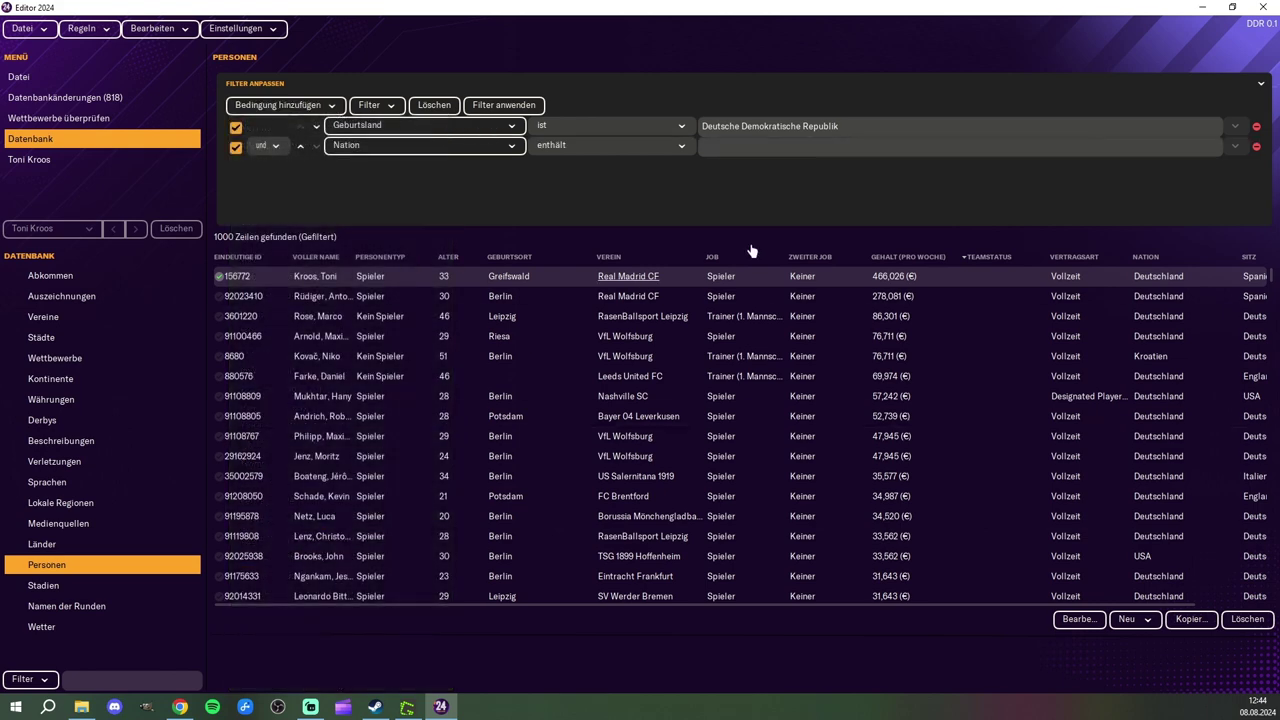
pyautogui.click(623, 145)
pyautogui.click(630, 167)
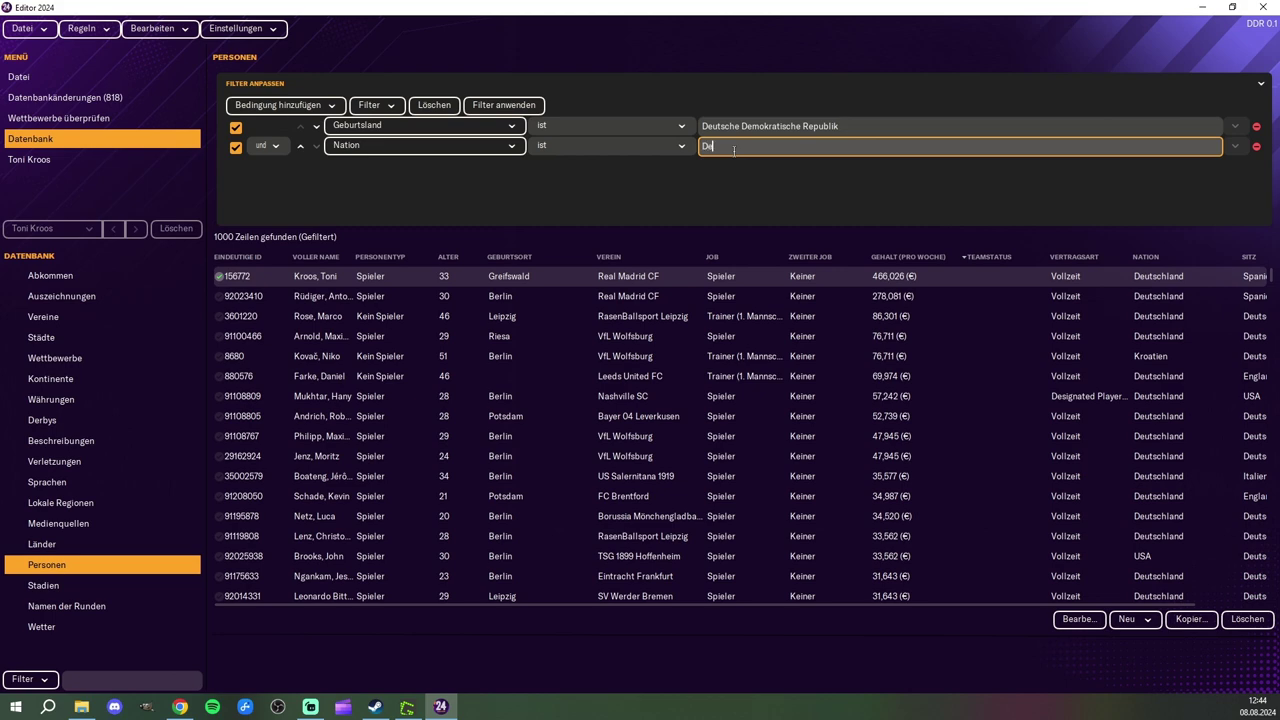
pyautogui.write('Deu')
pyautogui.click(730, 176)
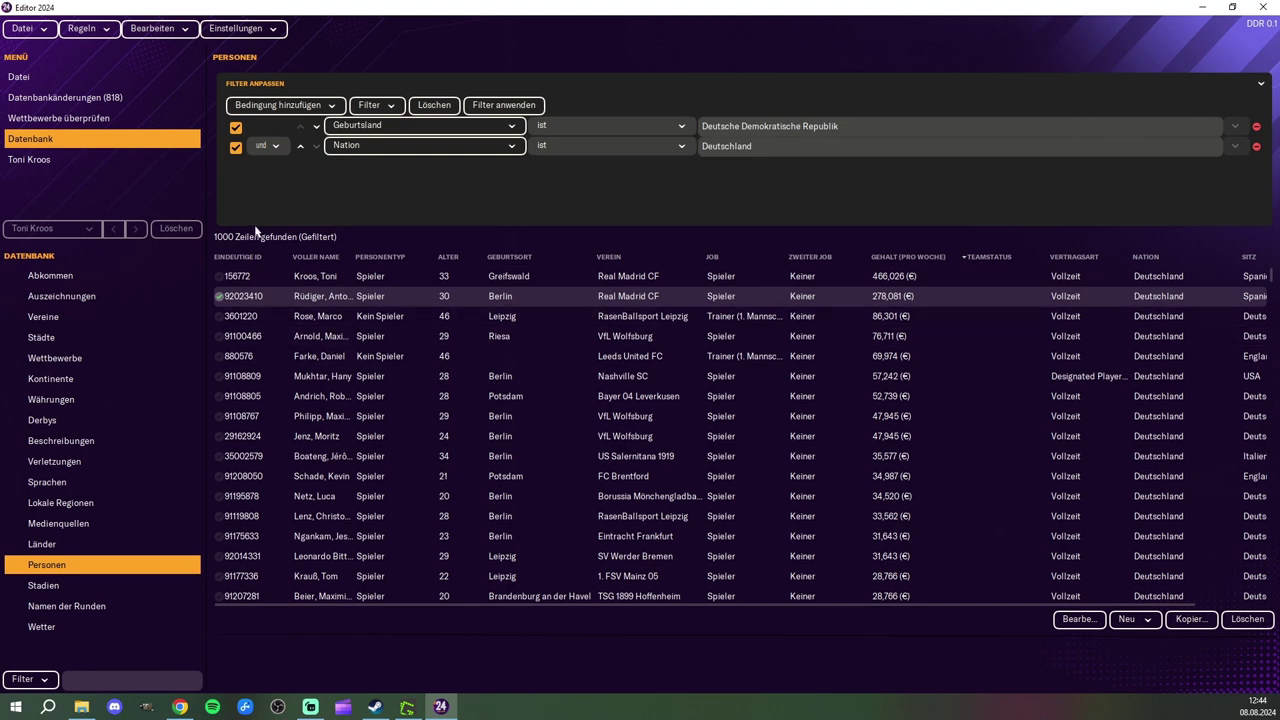
pyautogui.scroll(-3, 316, 418)
pyautogui.scroll(-3, 317, 420)
pyautogui.scroll(5, 317, 420)
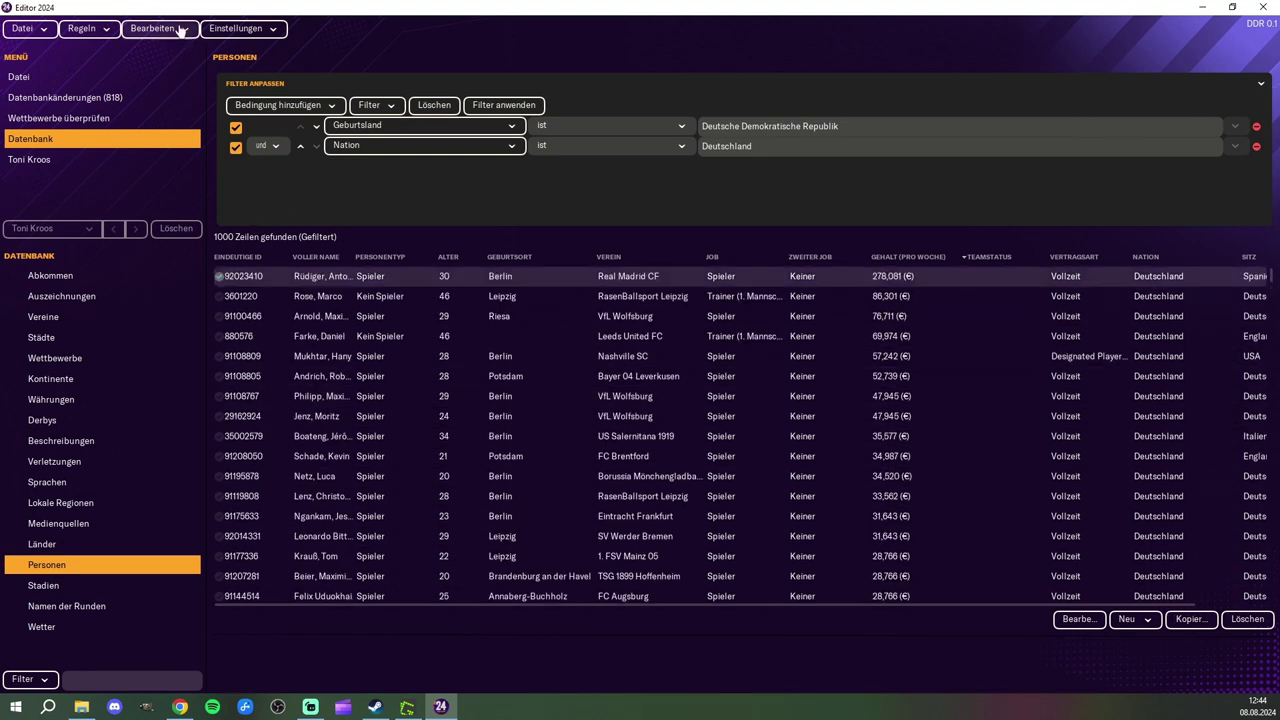
# Step: Set the maximum number of search results to 10000
pyautogui.click(243, 28)
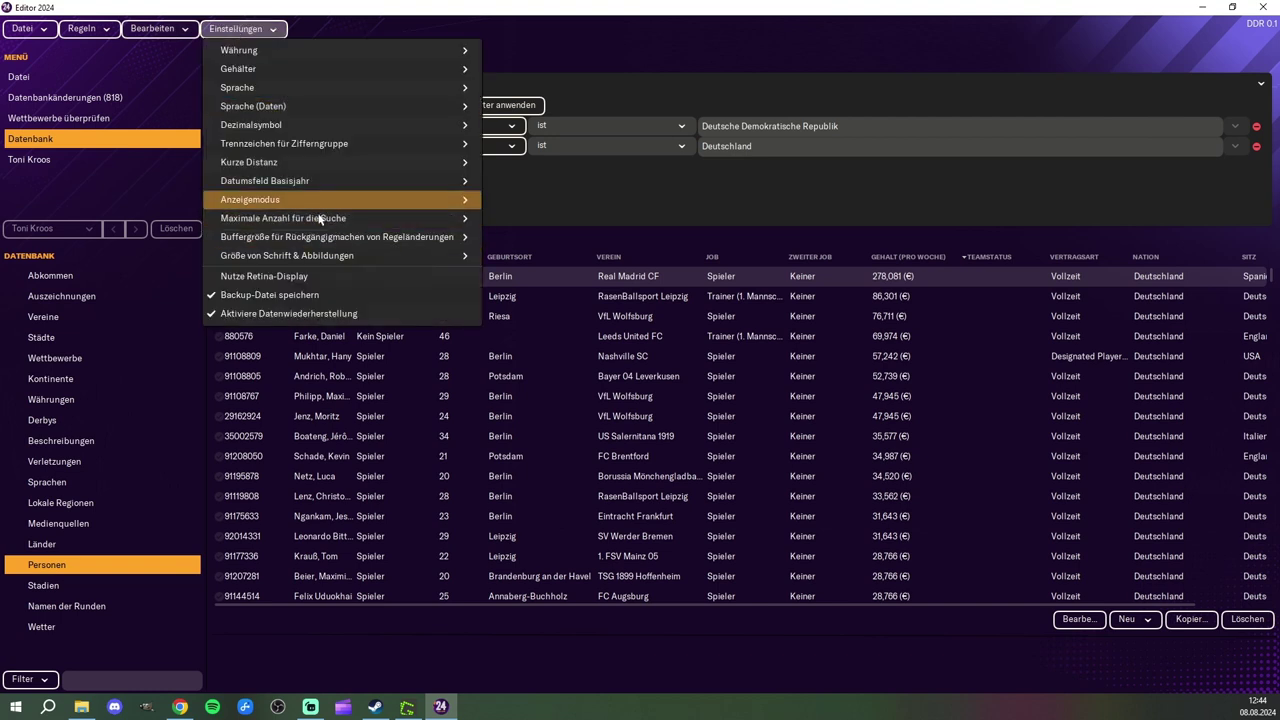
pyautogui.moveTo(430, 218)
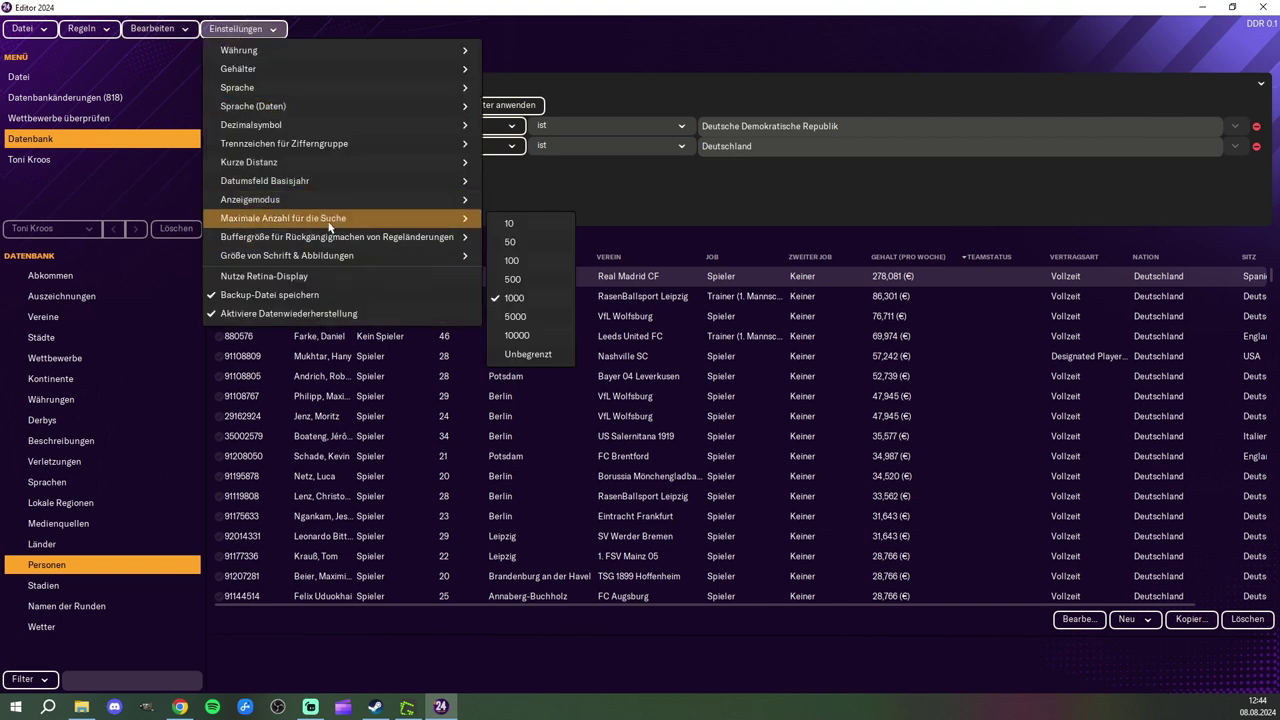
pyautogui.click(531, 342)
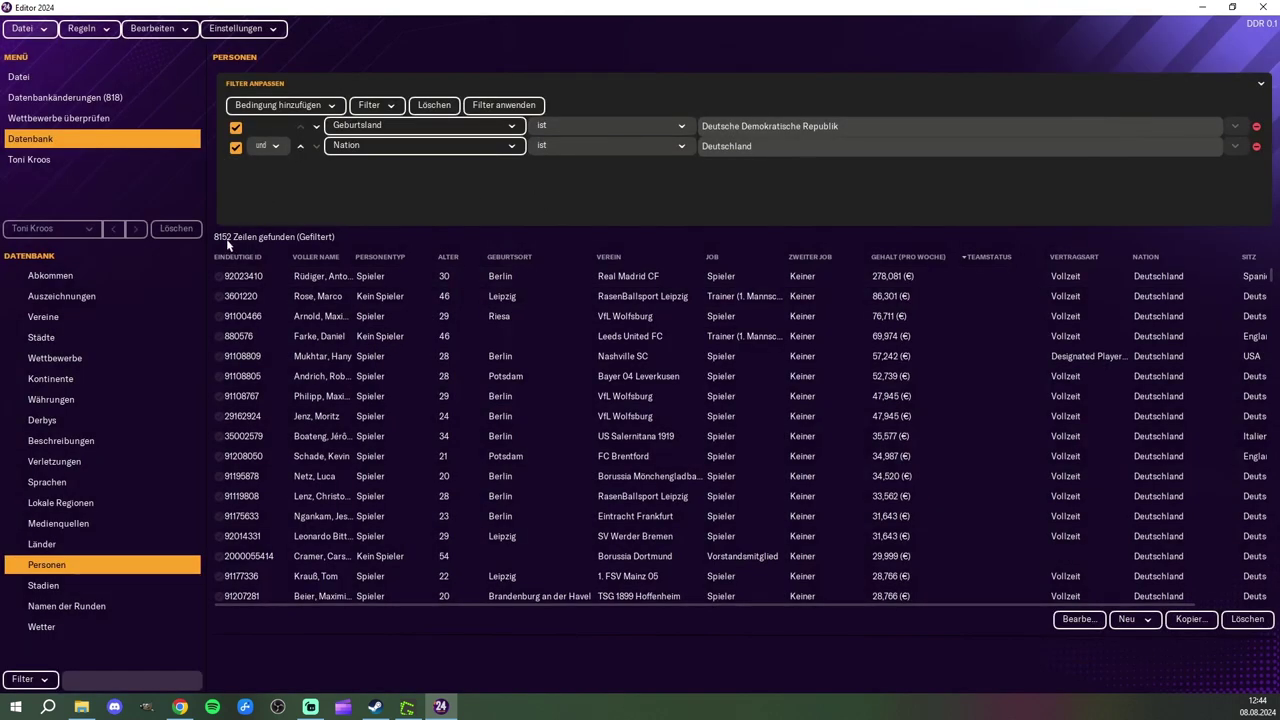
# Step: Replace the Sitz column in the list of persons with the Geburtsland column
pyautogui.click(1138, 285)
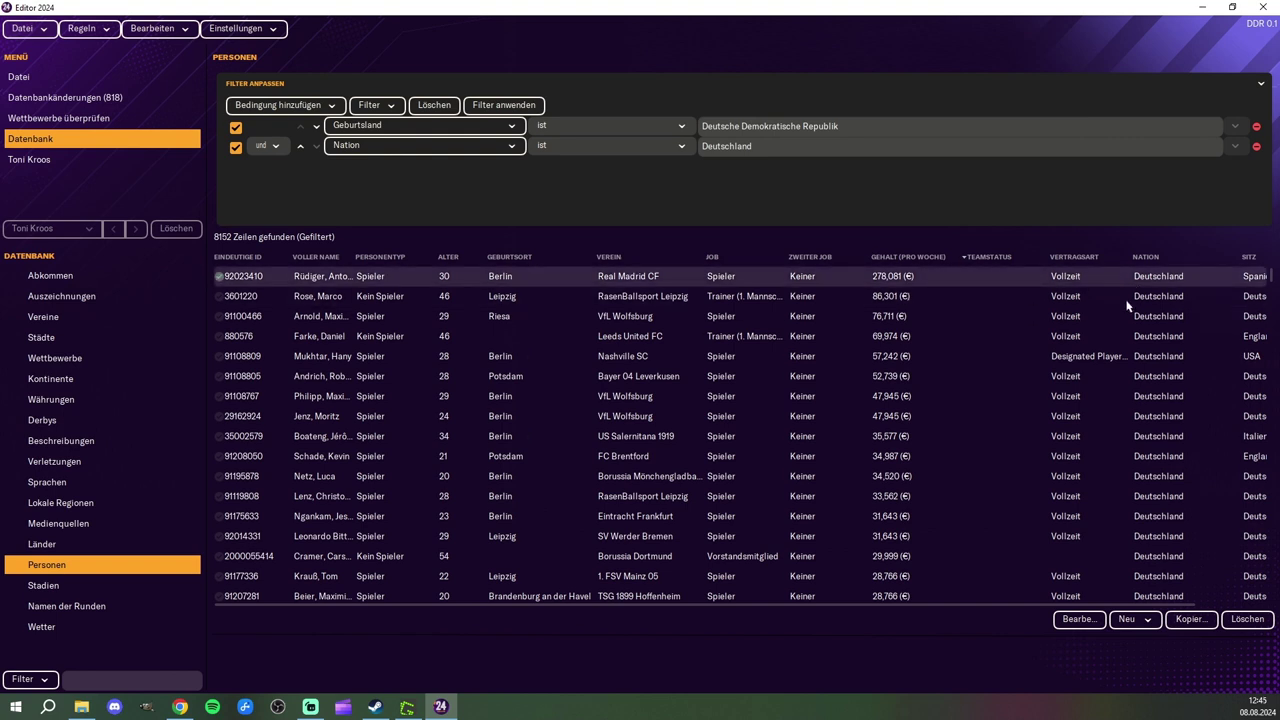
pyautogui.click(832, 600)
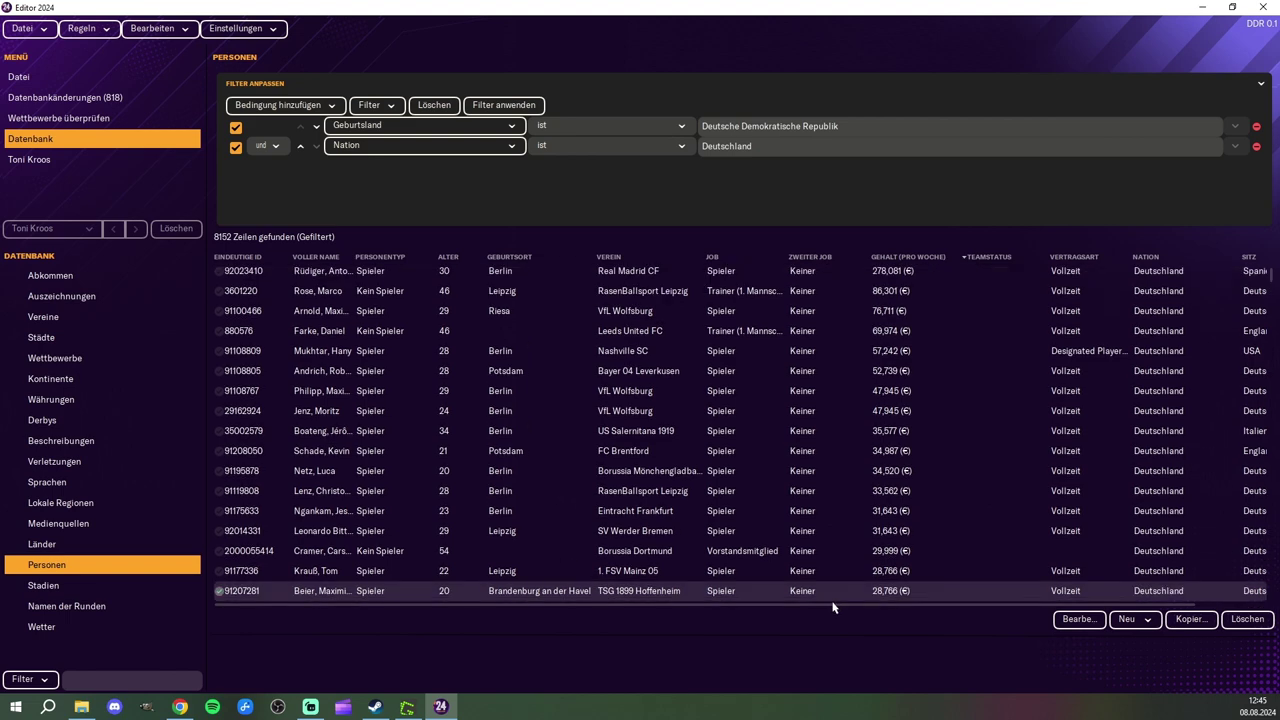
pyautogui.moveTo(837, 607); pyautogui.dragTo(1023, 606)
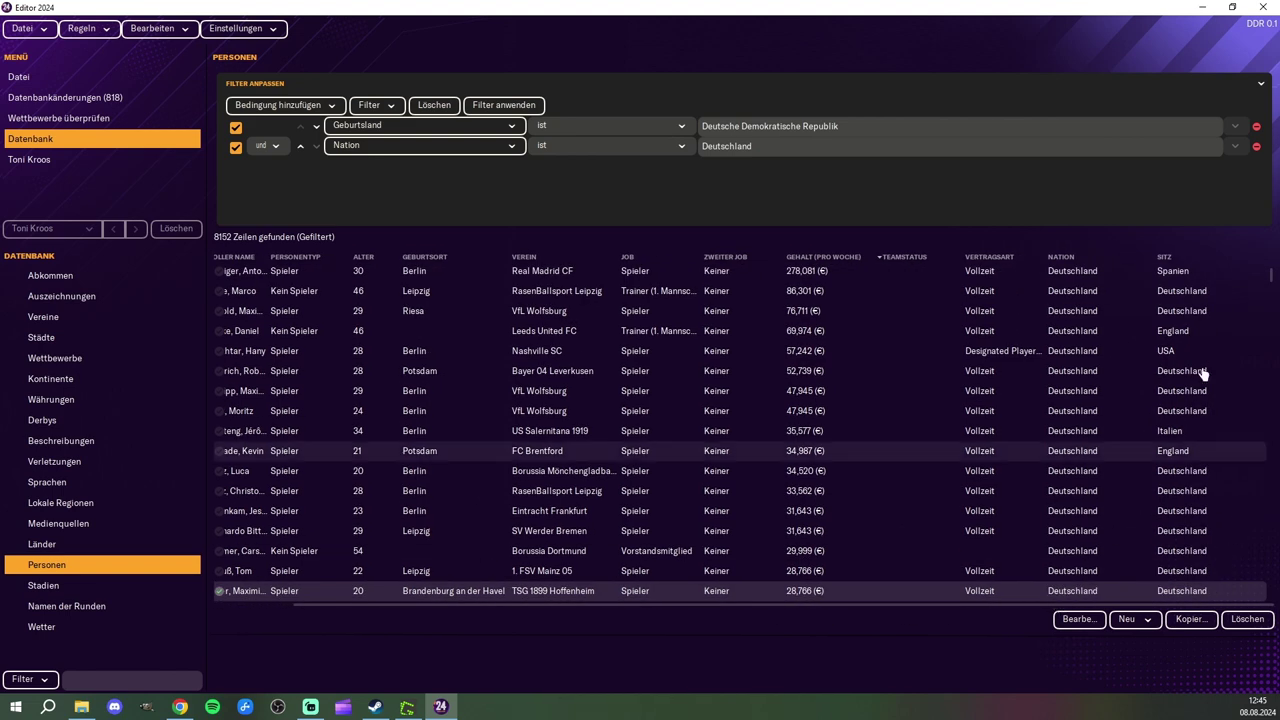
pyautogui.rightClick(1234, 257)
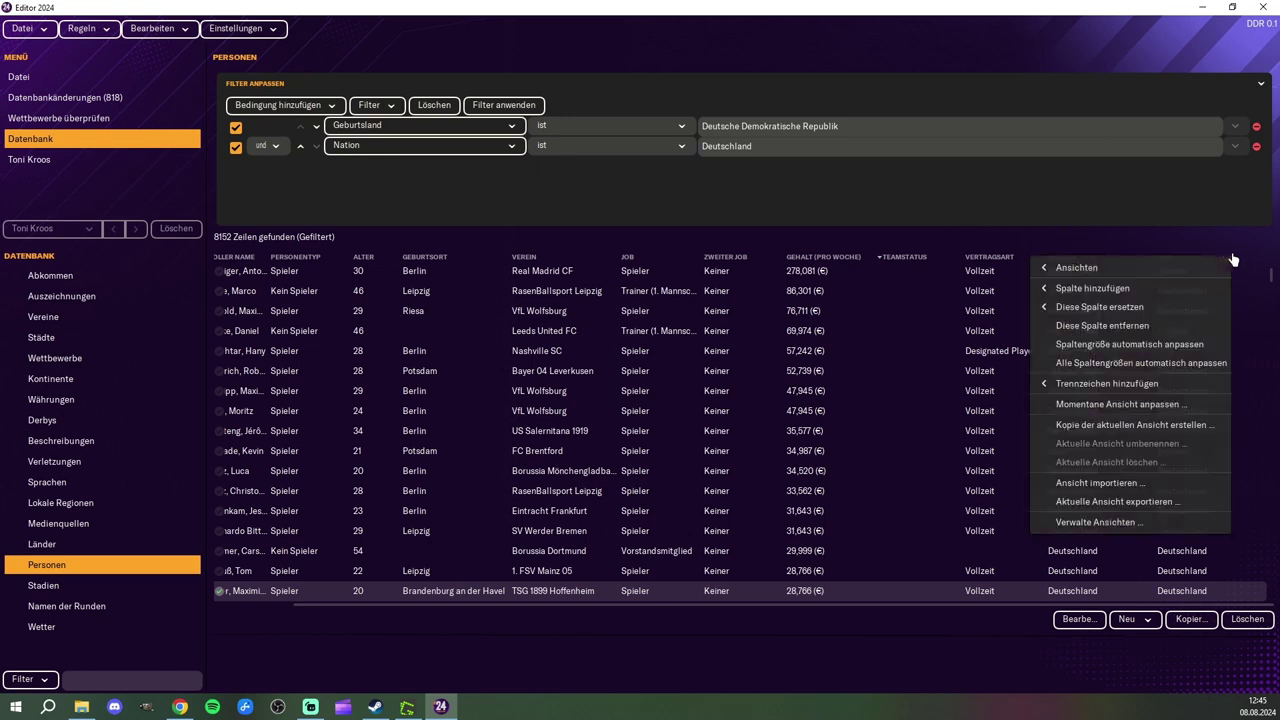
pyautogui.click(1155, 243)
pyautogui.rightClick(1169, 258)
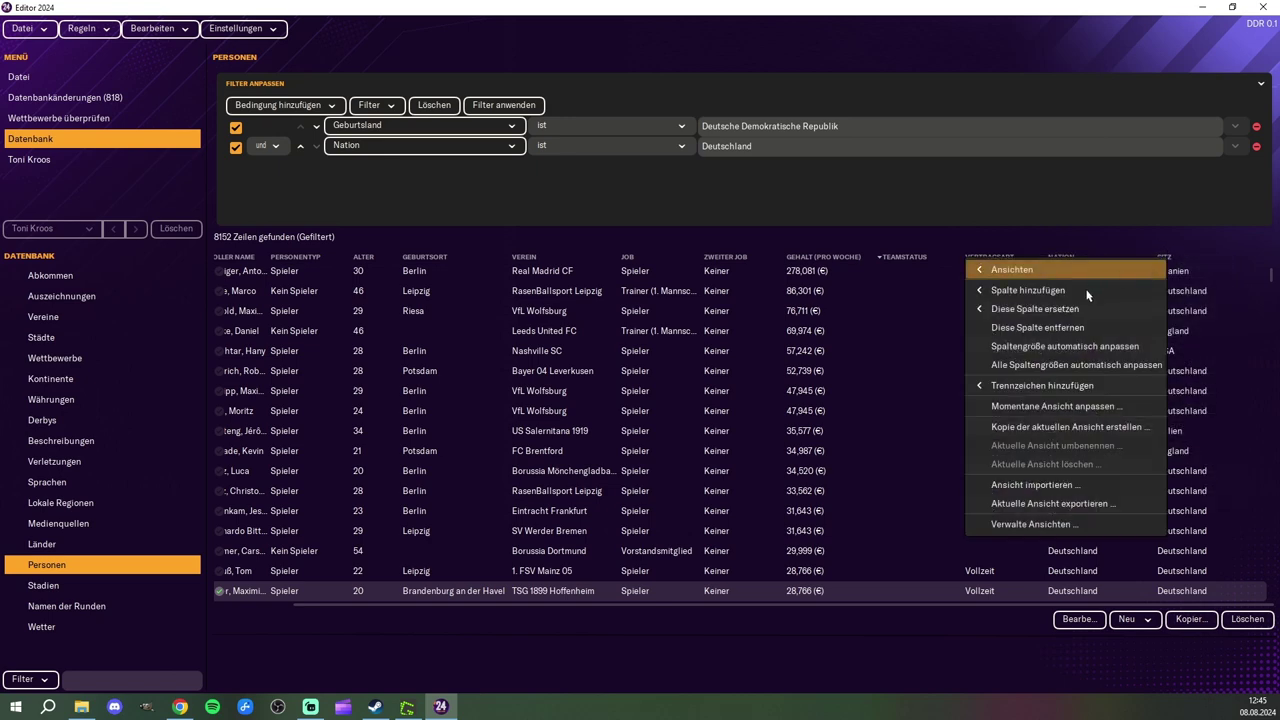
pyautogui.moveTo(998, 315)
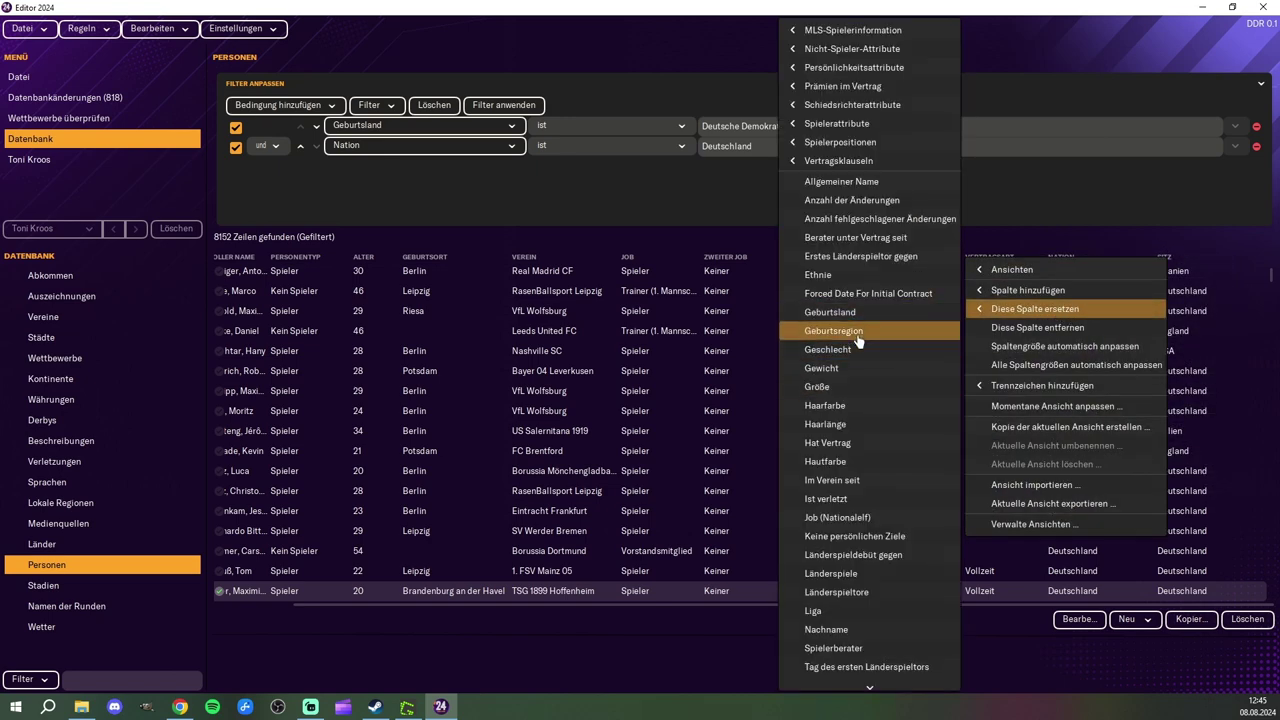
pyautogui.click(840, 312)
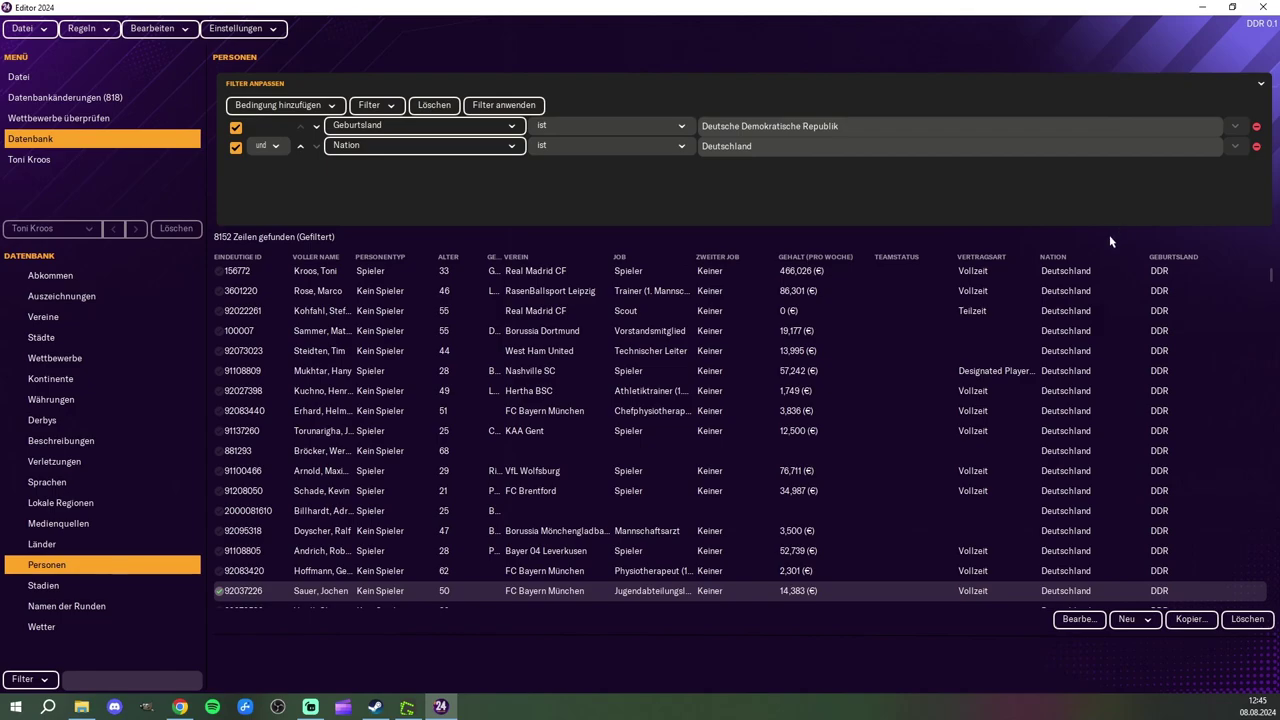
# Step: Select every person in the filtered list, from the first row to the last
pyautogui.scroll(-6, 1166, 372)
pyautogui.scroll(6, 1150, 365)
pyautogui.scroll(-7, 1160, 305)
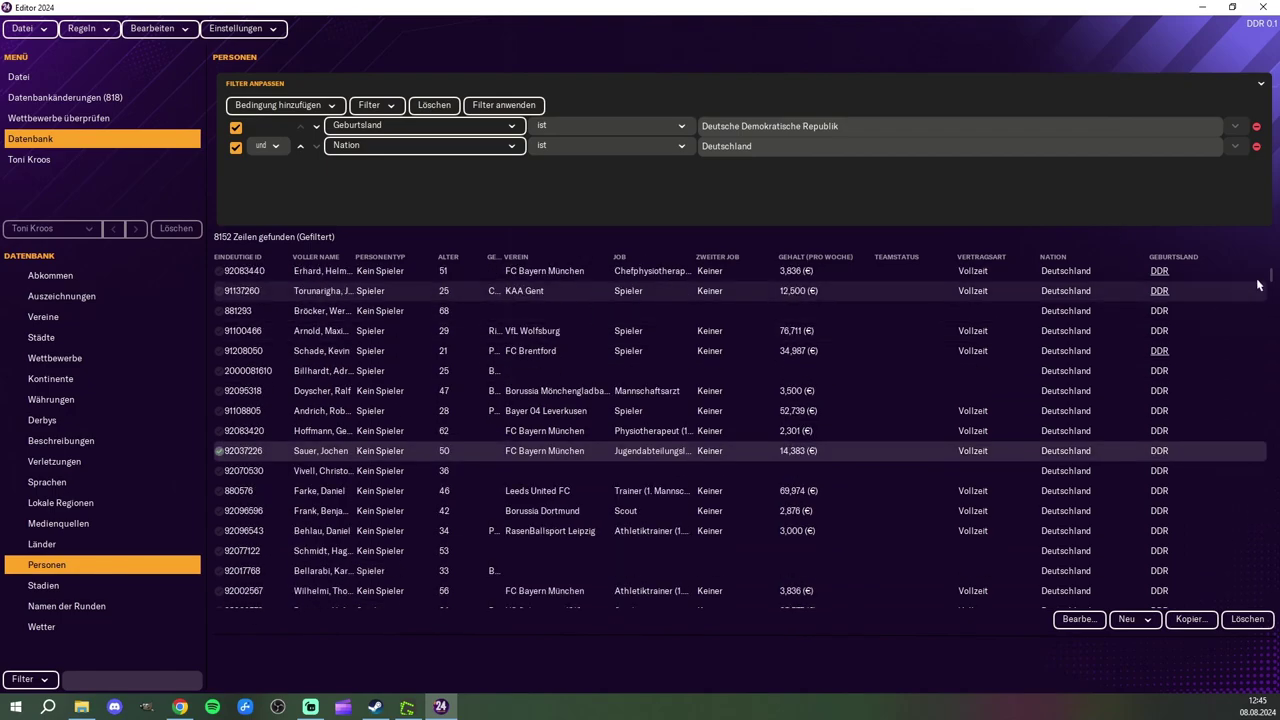
pyautogui.moveTo(1271, 278); pyautogui.dragTo(1270, 245)
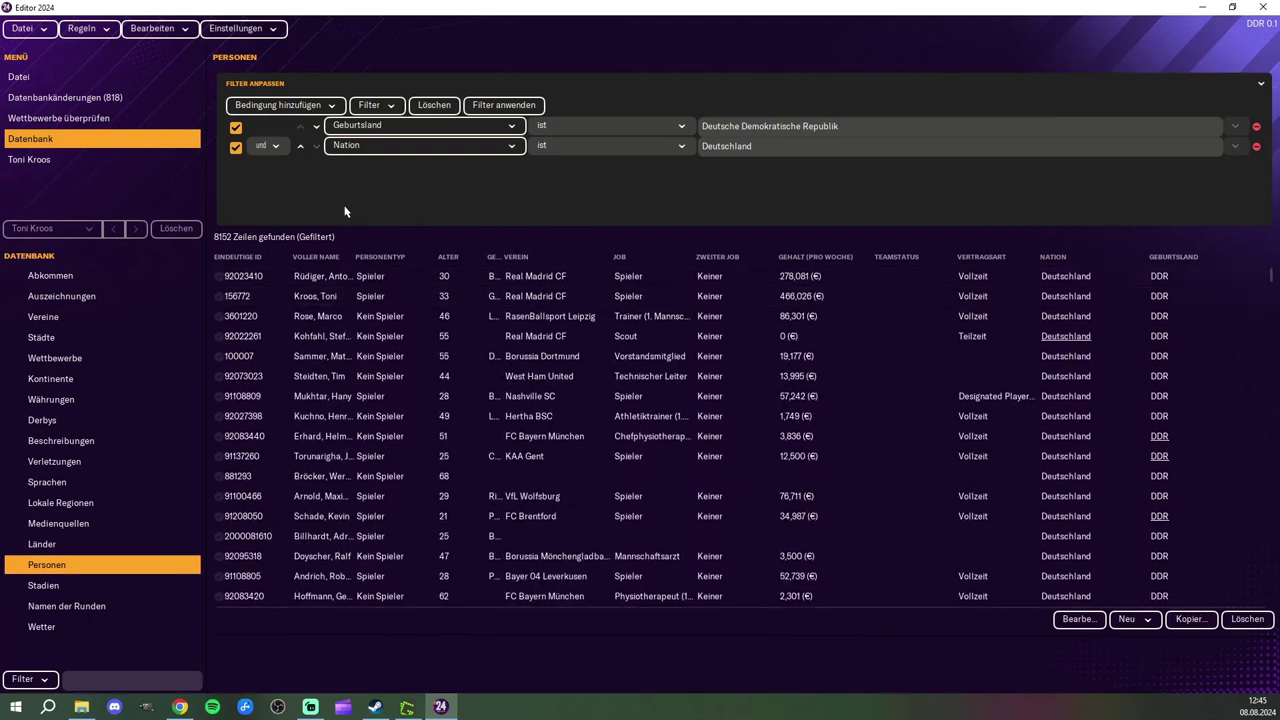
pyautogui.click(219, 276)
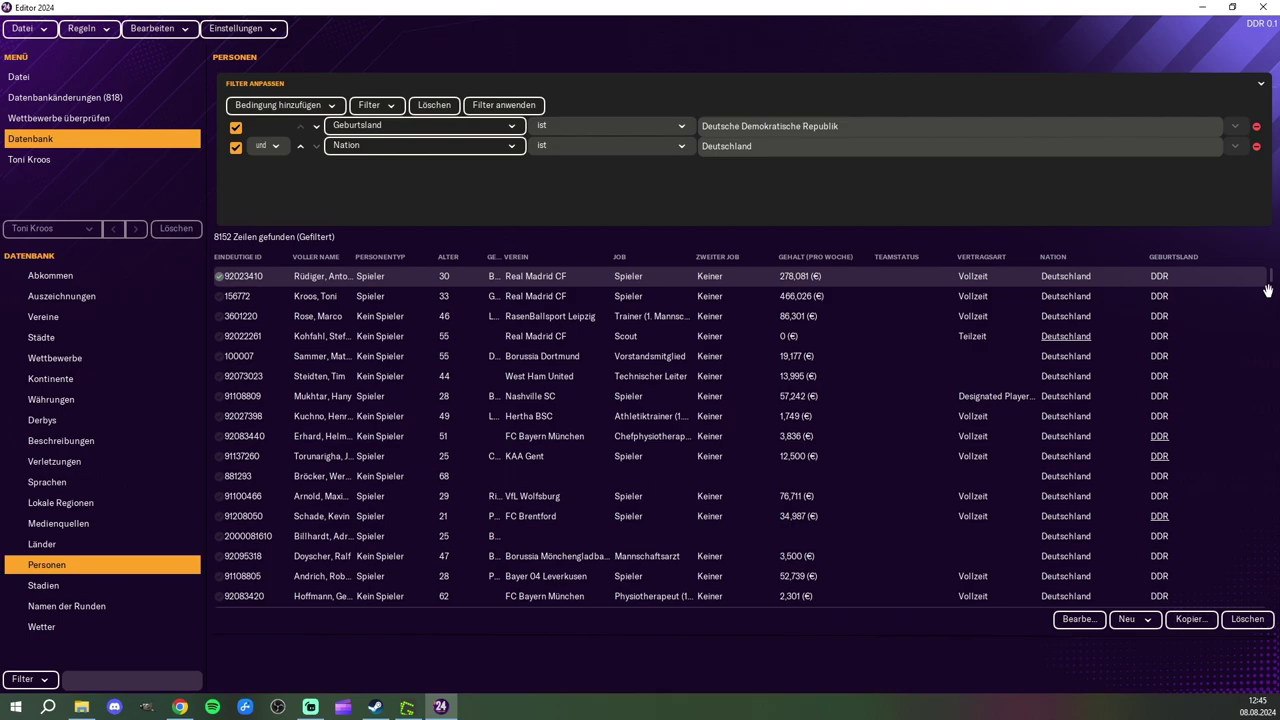
pyautogui.moveTo(1267, 282); pyautogui.dragTo(1258, 620)
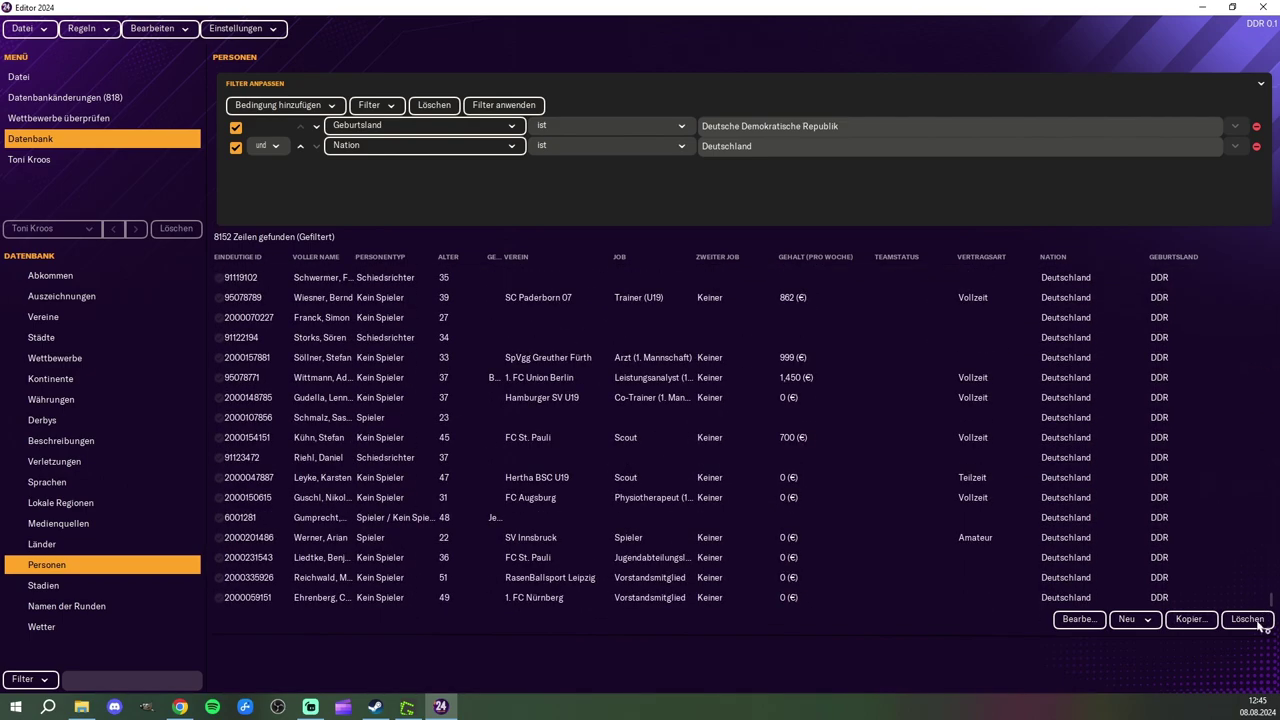
pyautogui.keyDown('shift'); pyautogui.click(220, 602); pyautogui.keyUp('shift')
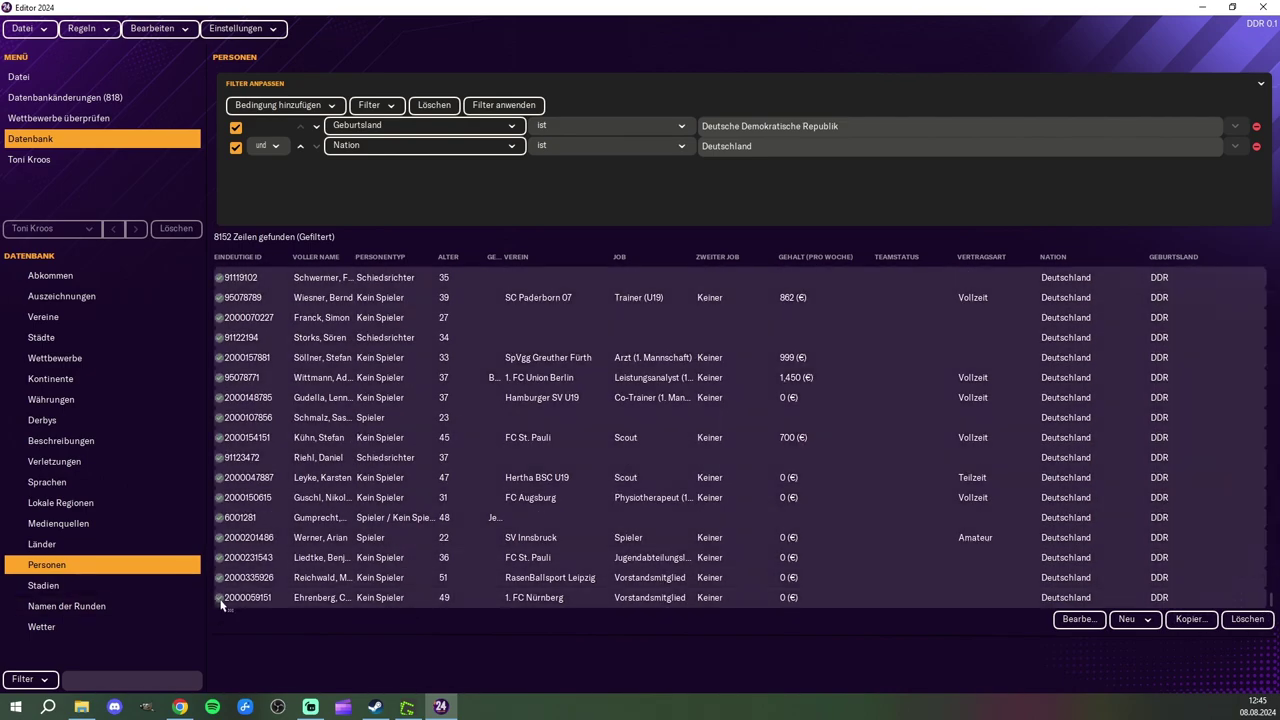
# Step: Look through the selected persons' Nation and Geburtsland entries and open the whole selection for editing
pyautogui.scroll(12, 585, 508)
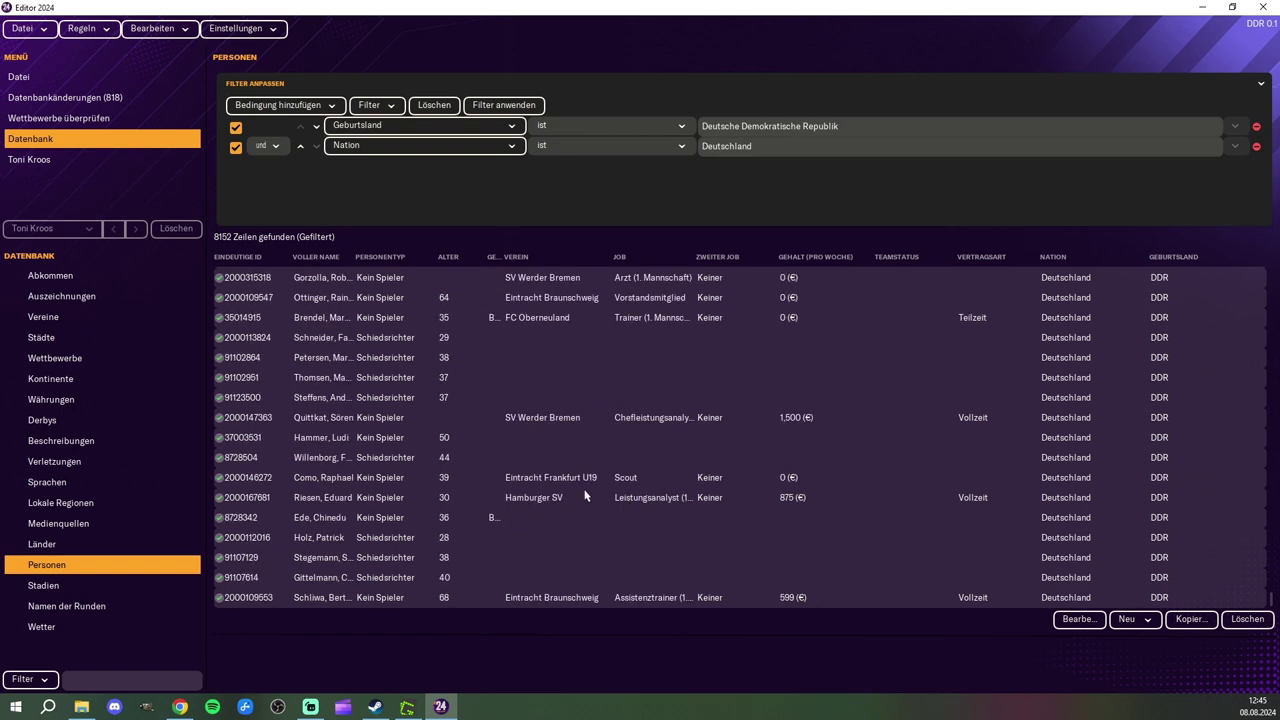
pyautogui.scroll(10, 589, 455)
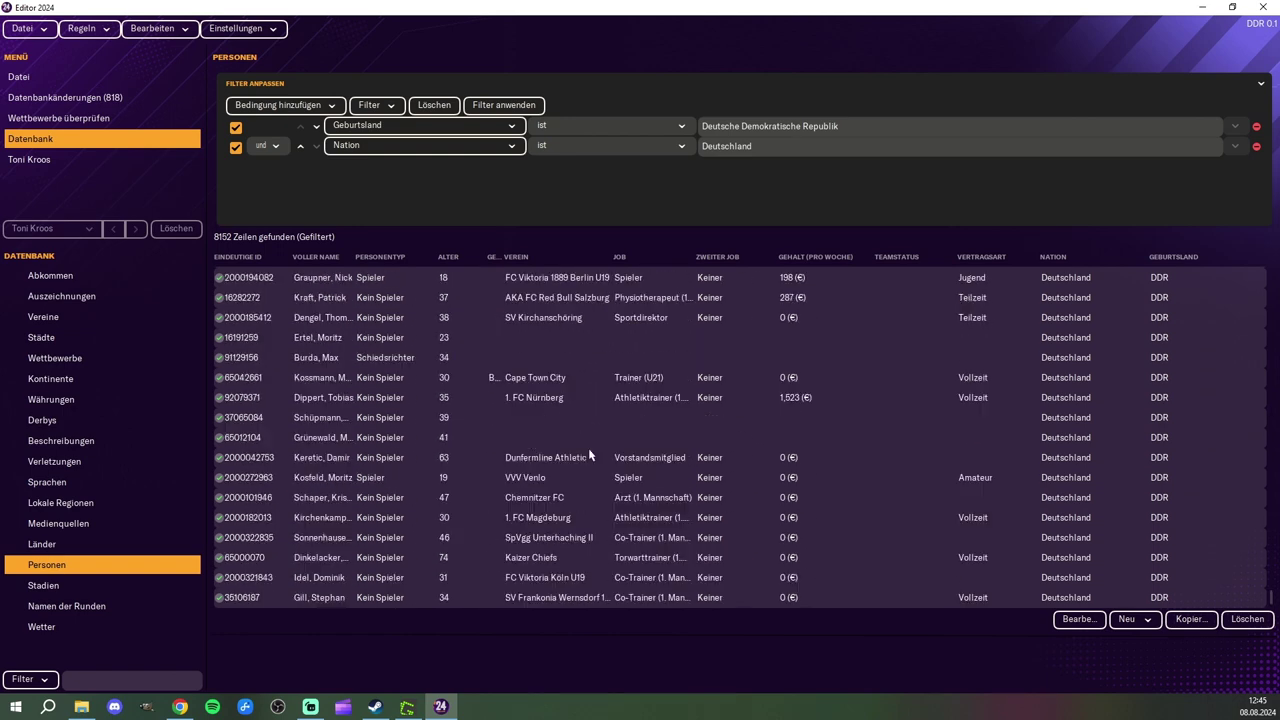
pyautogui.scroll(10, 589, 455)
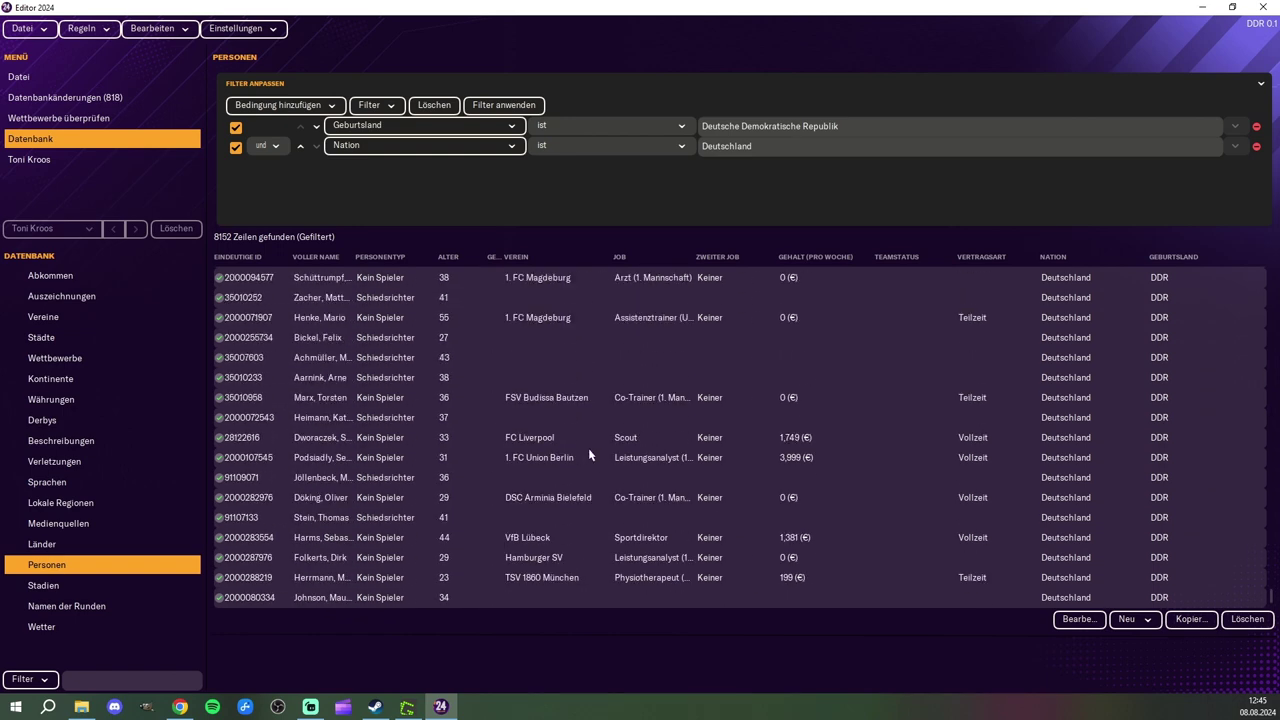
pyautogui.scroll(5, 589, 455)
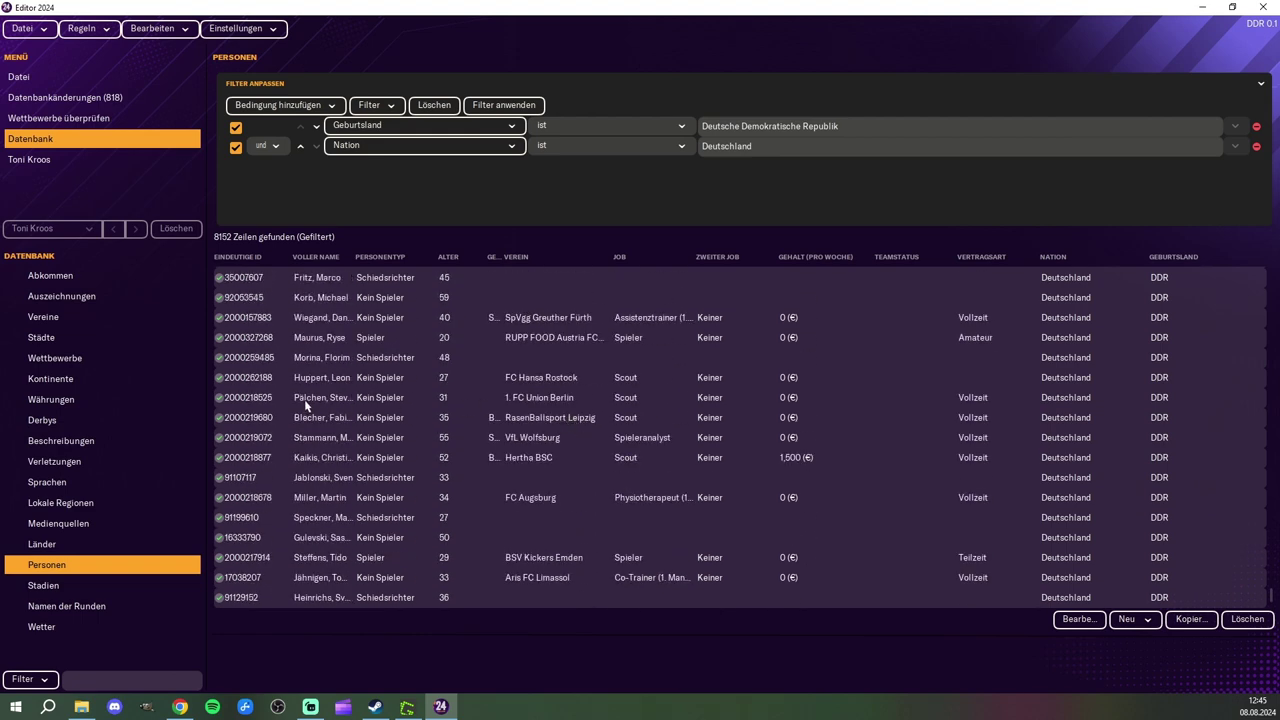
pyautogui.scroll(5, 307, 403)
pyautogui.scroll(3, 431, 465)
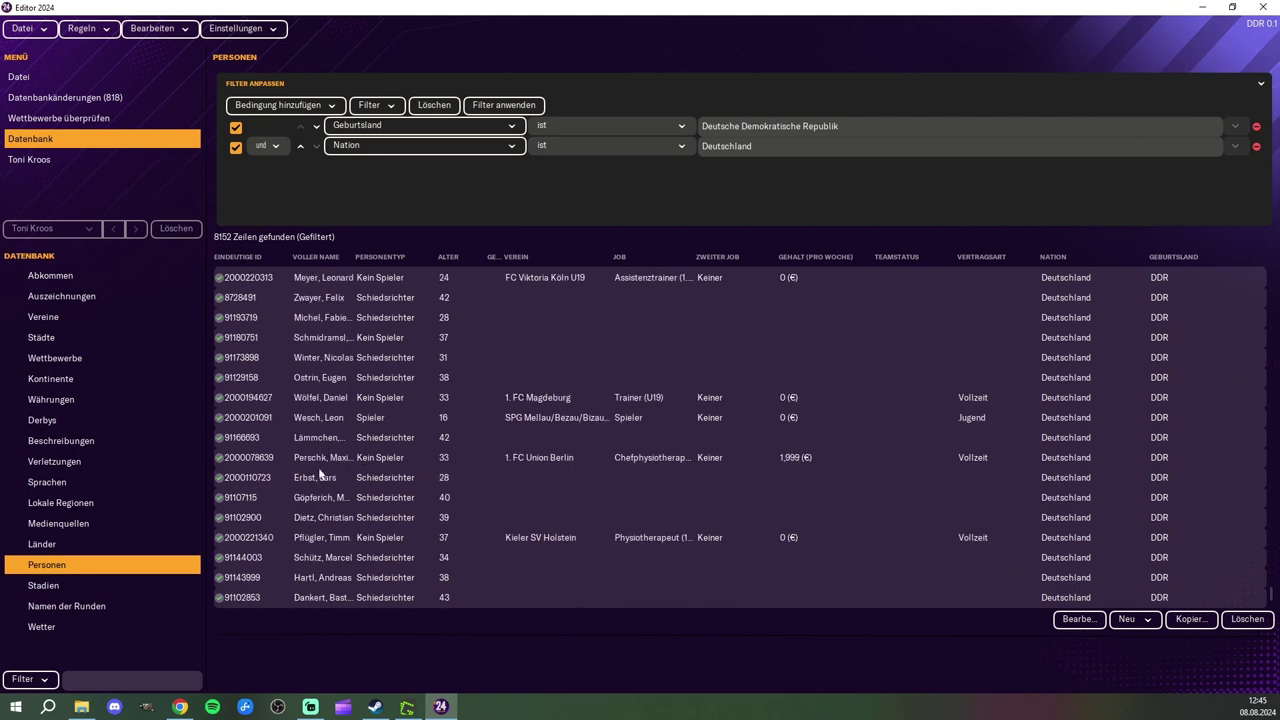
pyautogui.scroll(3, 431, 457)
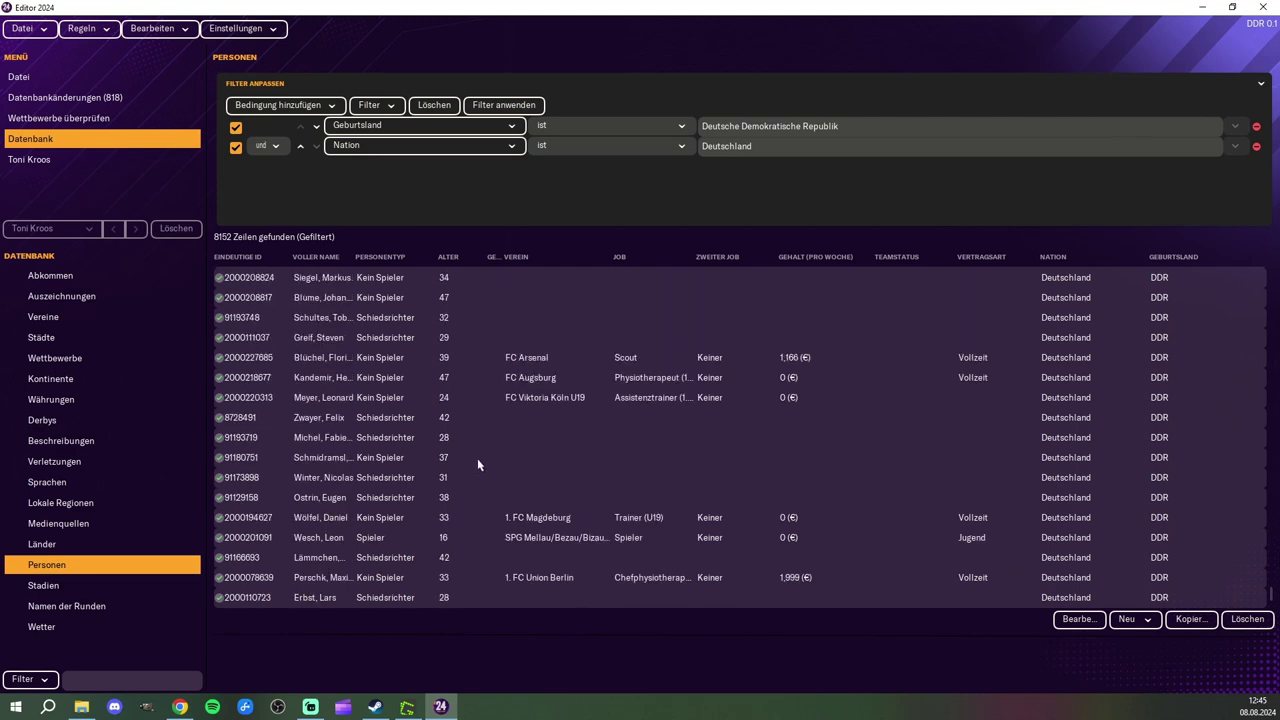
pyautogui.scroll(10, 477, 458)
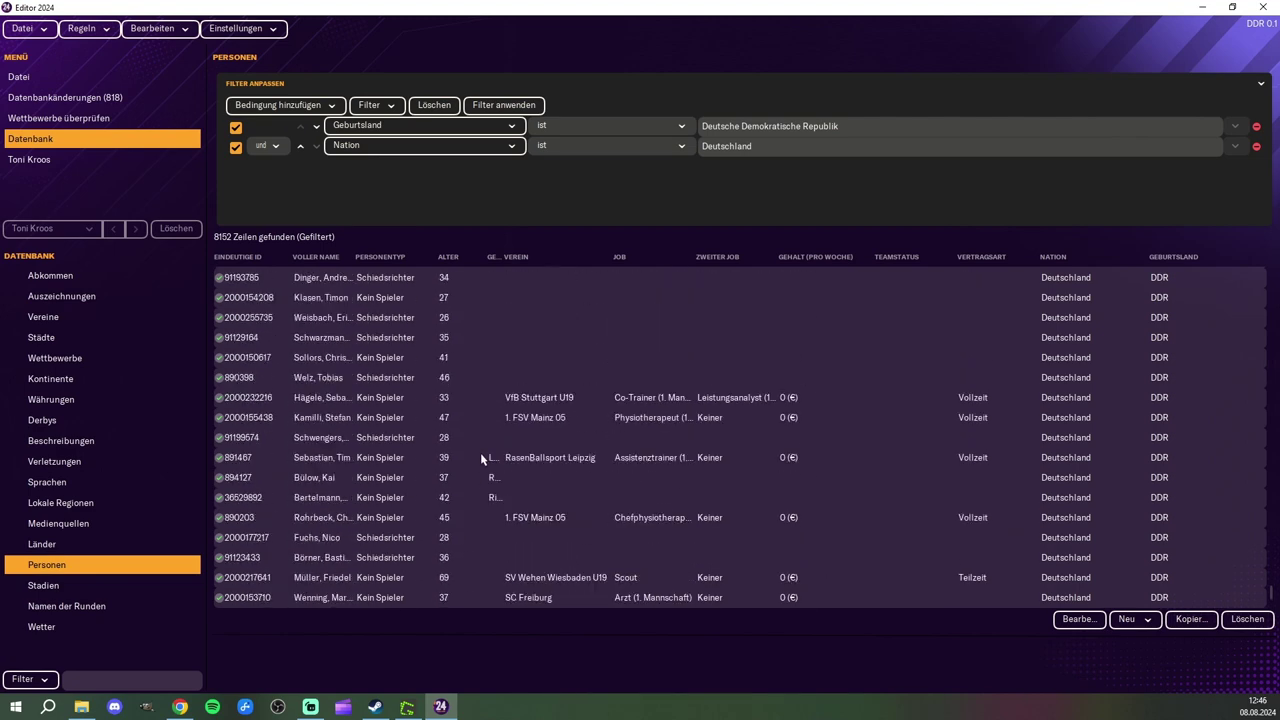
pyautogui.click(1080, 625)
# Step: Review the recently edited groups of persons and remove the Geburtsregion and Nation conditions from the person filter
pyautogui.click(90, 229)
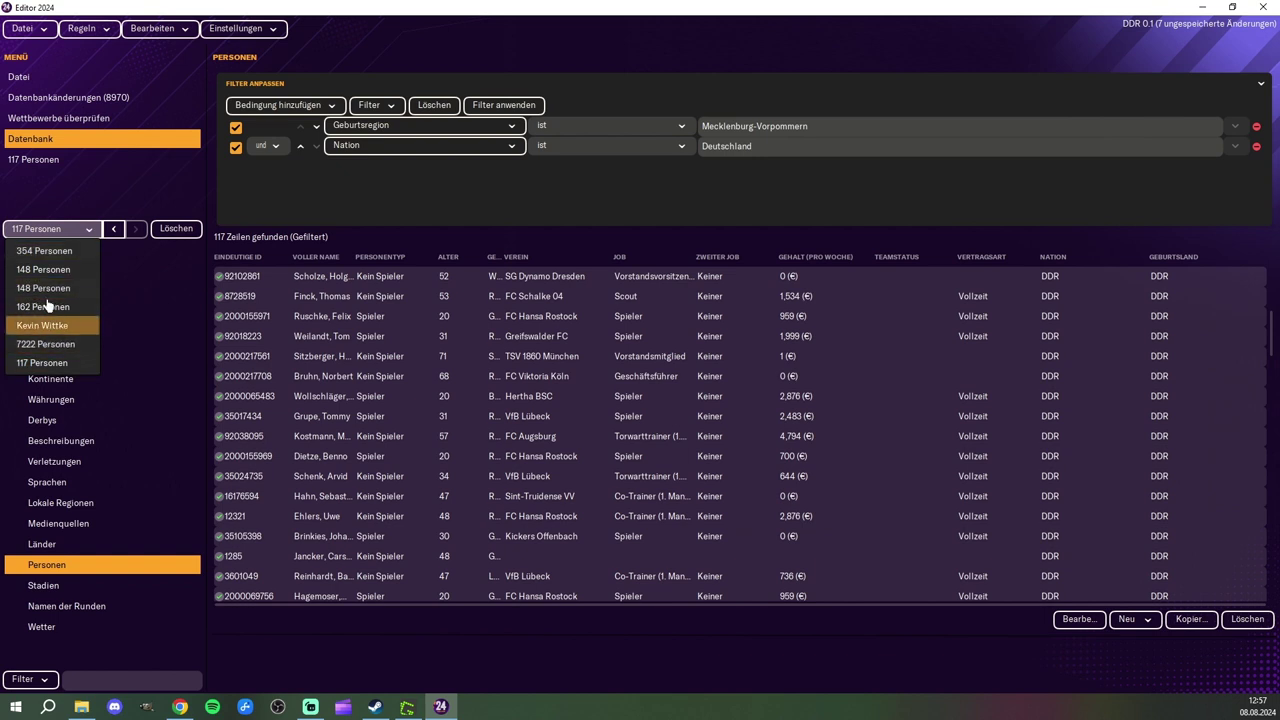
pyautogui.moveTo(57, 273)
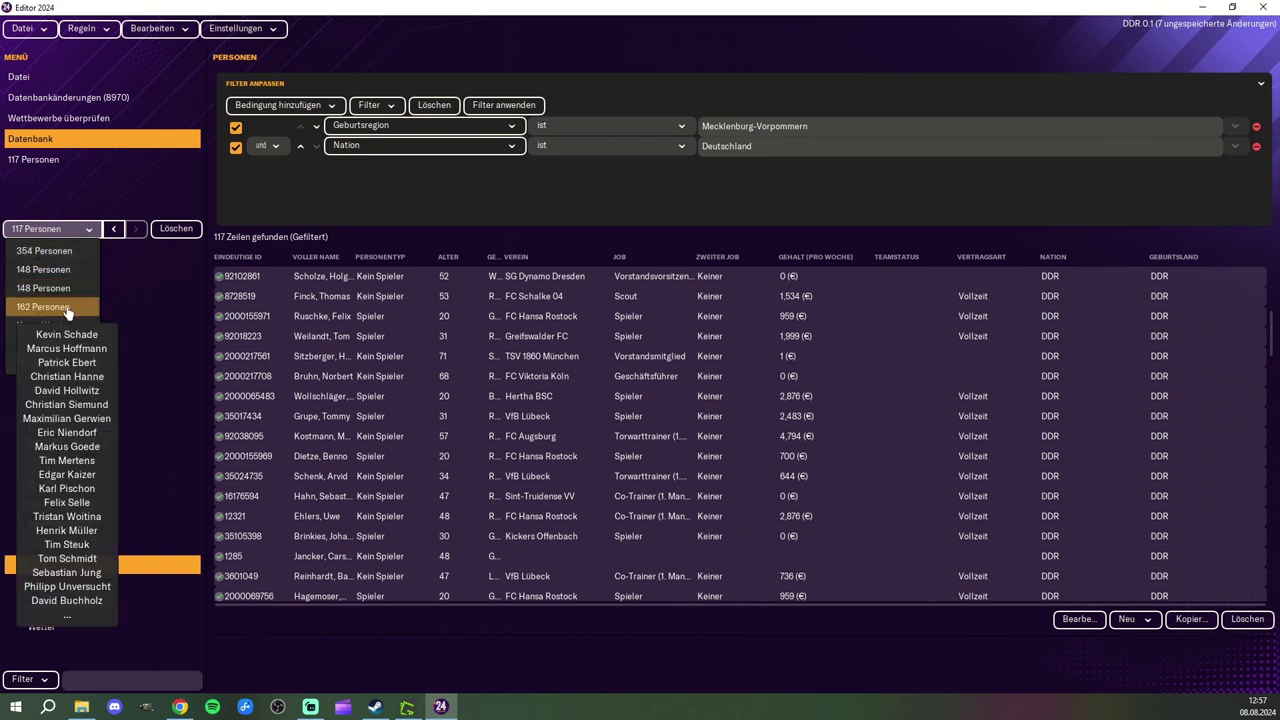
pyautogui.moveTo(55, 350)
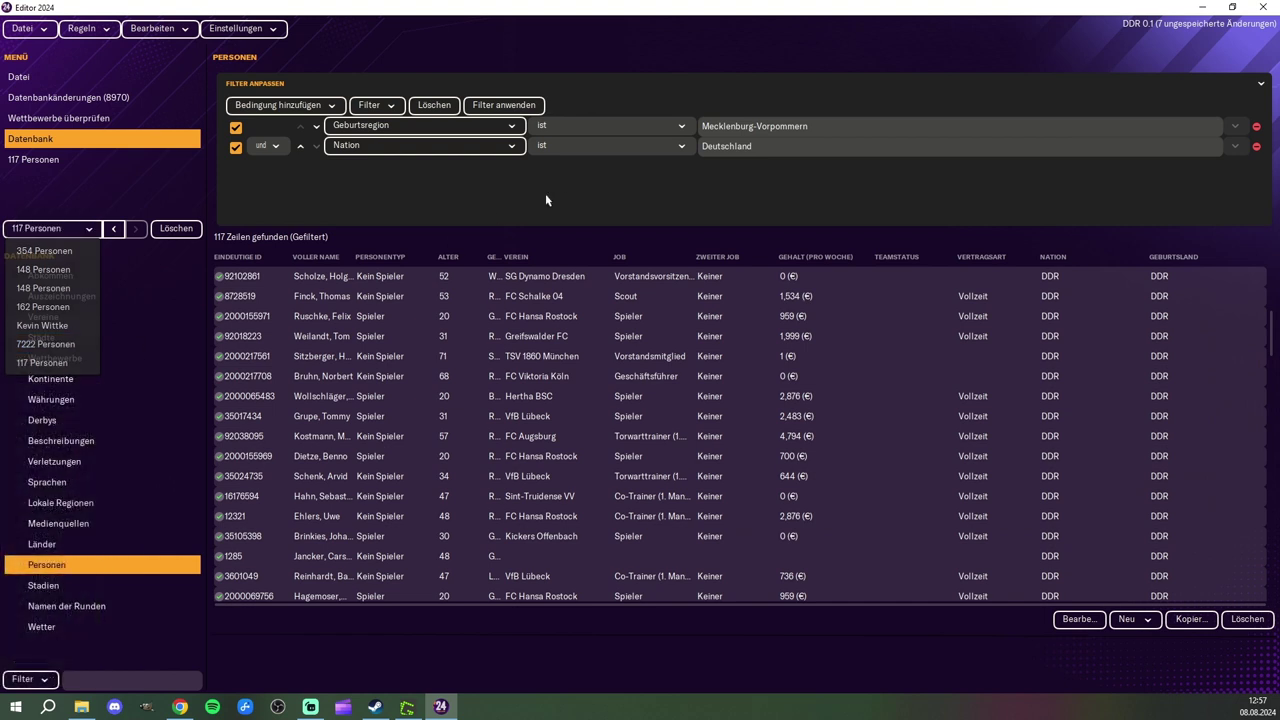
pyautogui.click(546, 200)
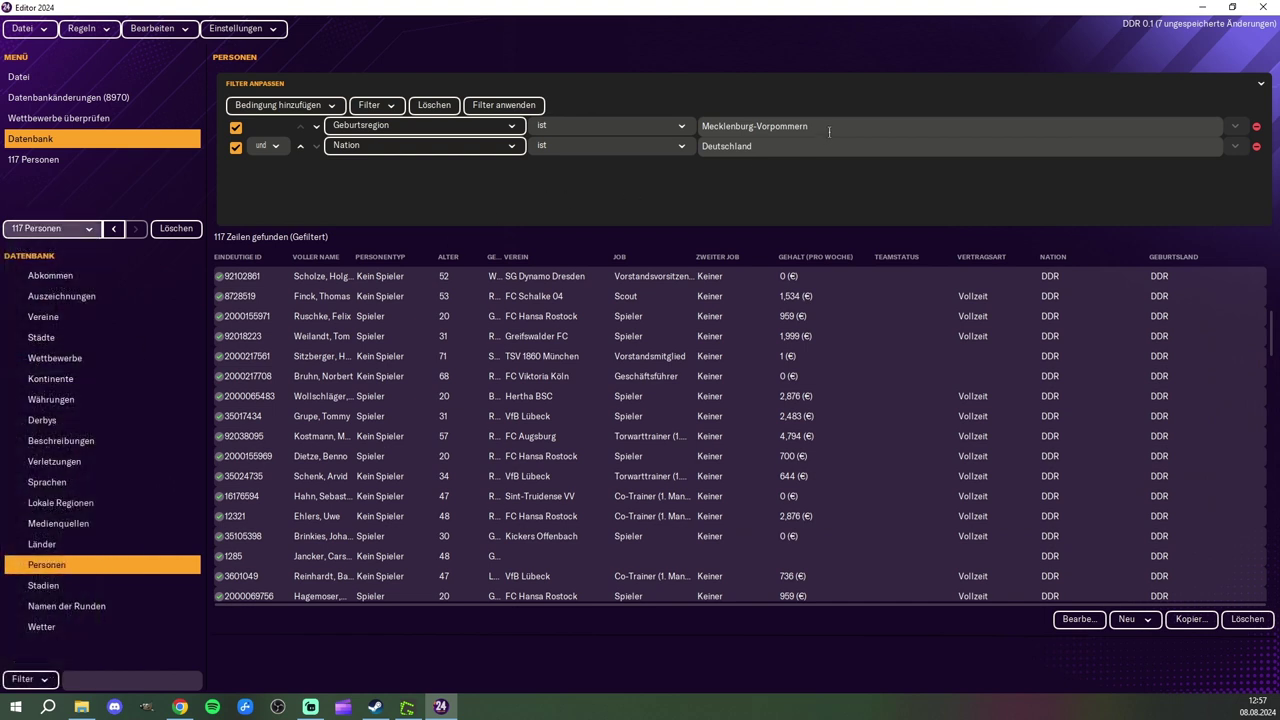
pyautogui.click(1256, 131)
pyautogui.click(1255, 129)
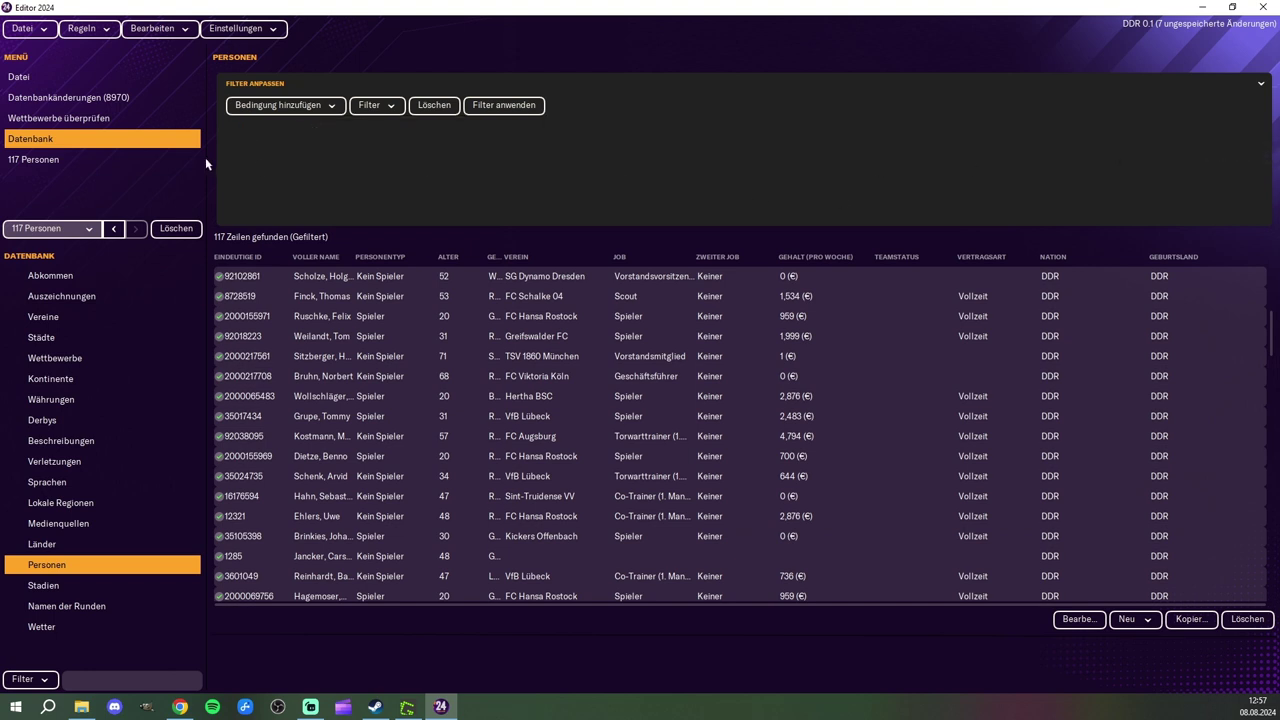
# Step: Add nation rules for DDR with the option Neue Wettbewerbe und Regeln erstellen and continue to the settings
pyautogui.click(84, 32)
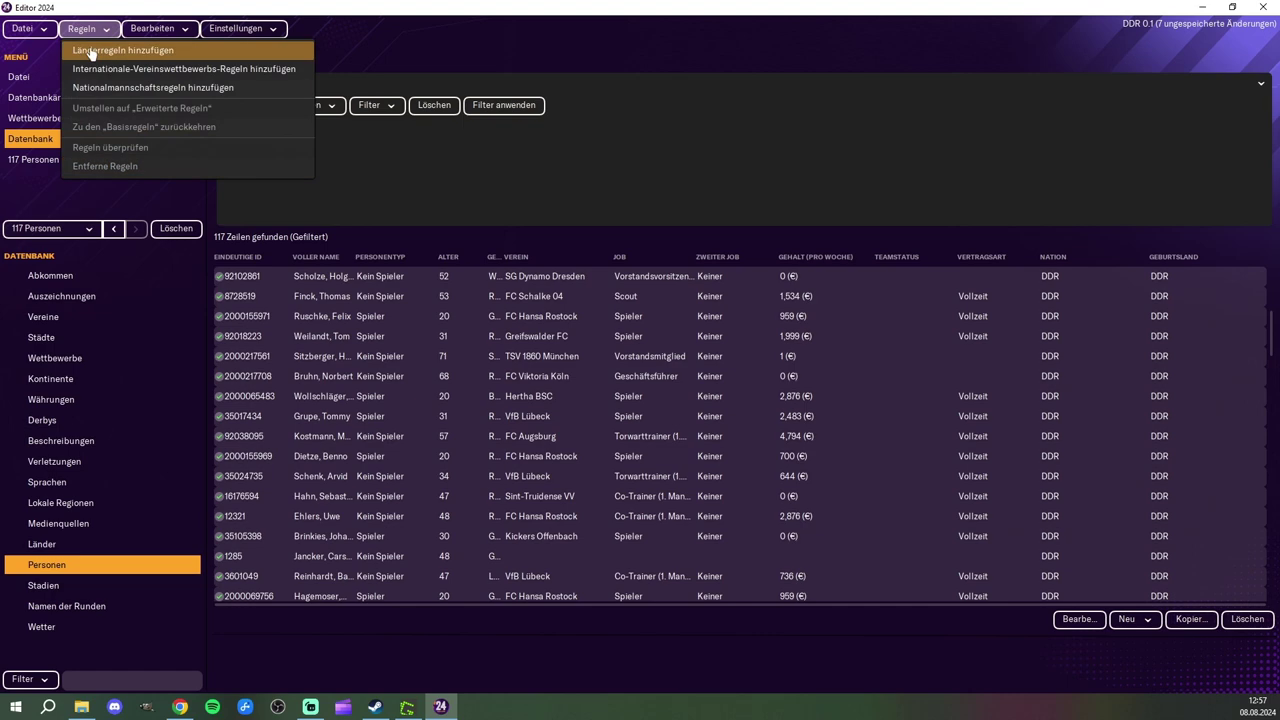
pyautogui.click(92, 51)
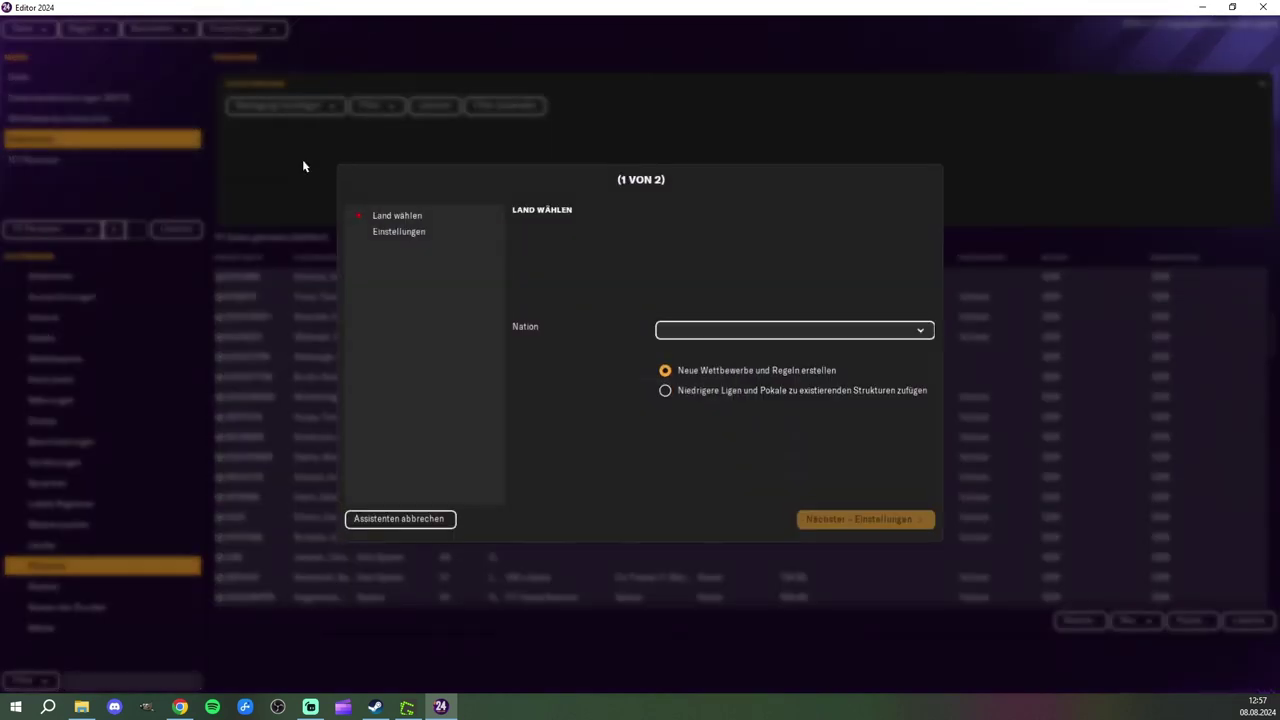
pyautogui.click(792, 340)
pyautogui.moveTo(786, 371)
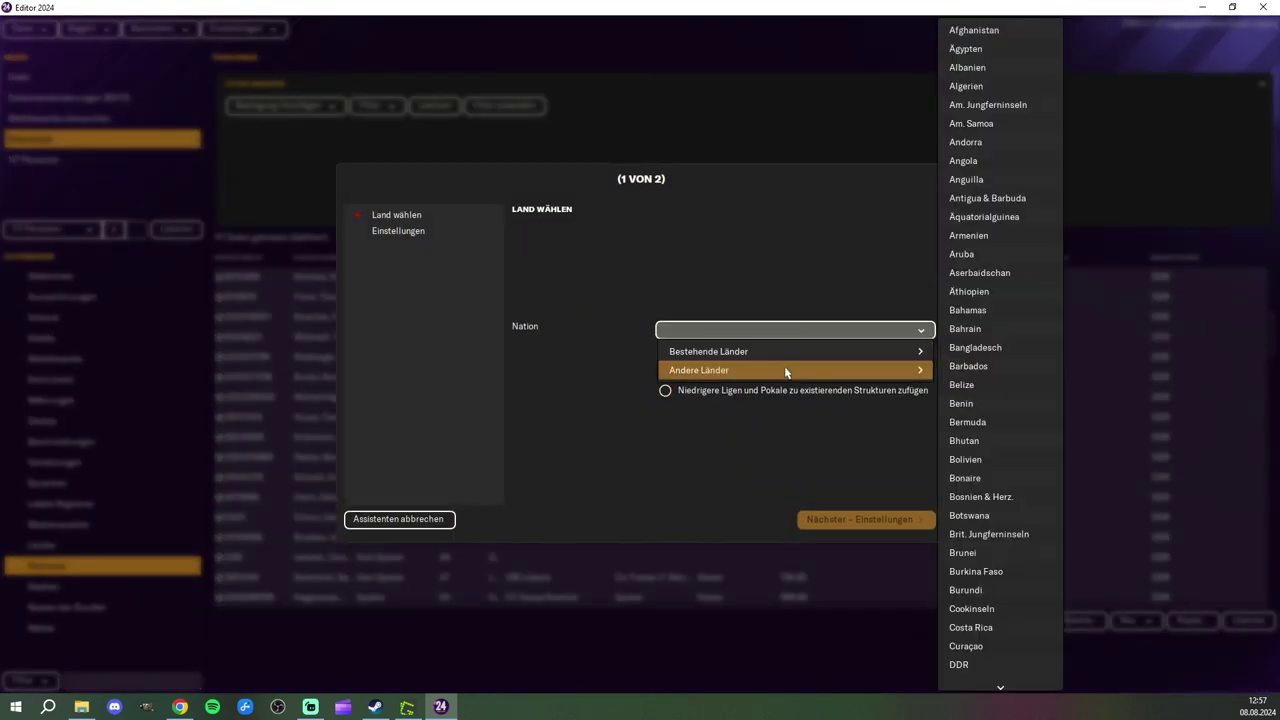
pyautogui.scroll(-3, 972, 600)
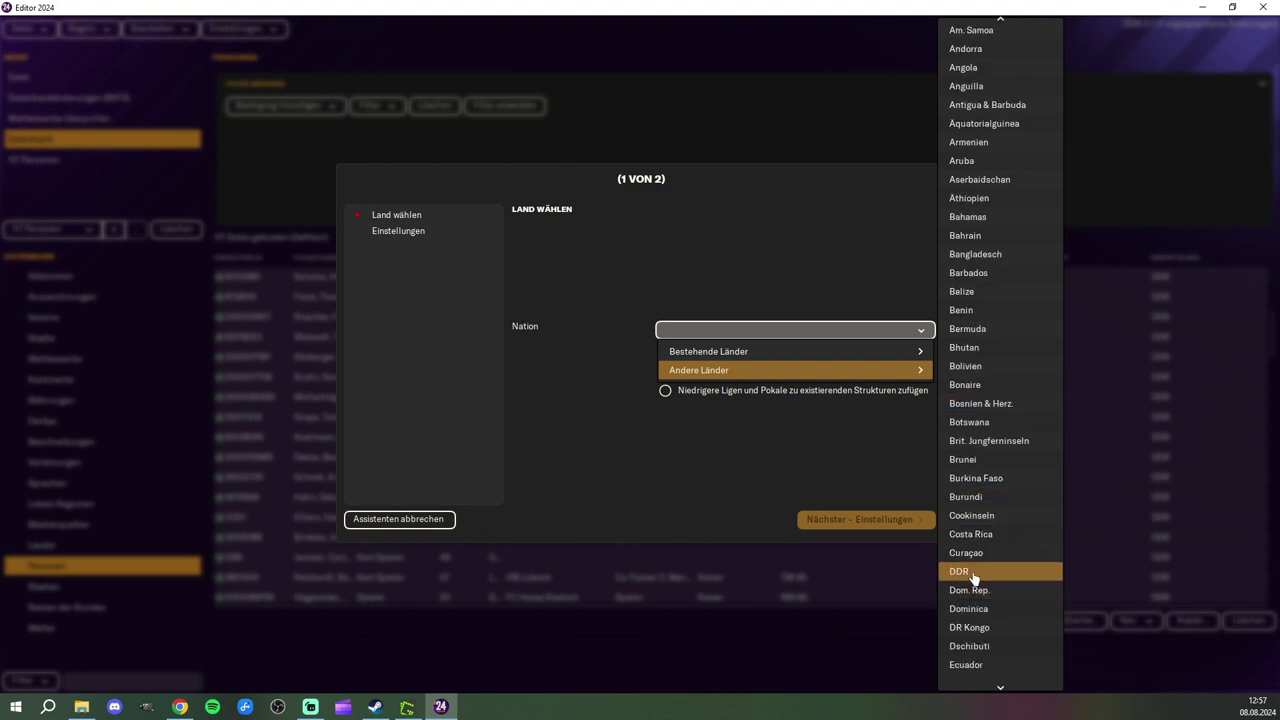
pyautogui.click(973, 574)
pyautogui.click(665, 391)
pyautogui.click(818, 334)
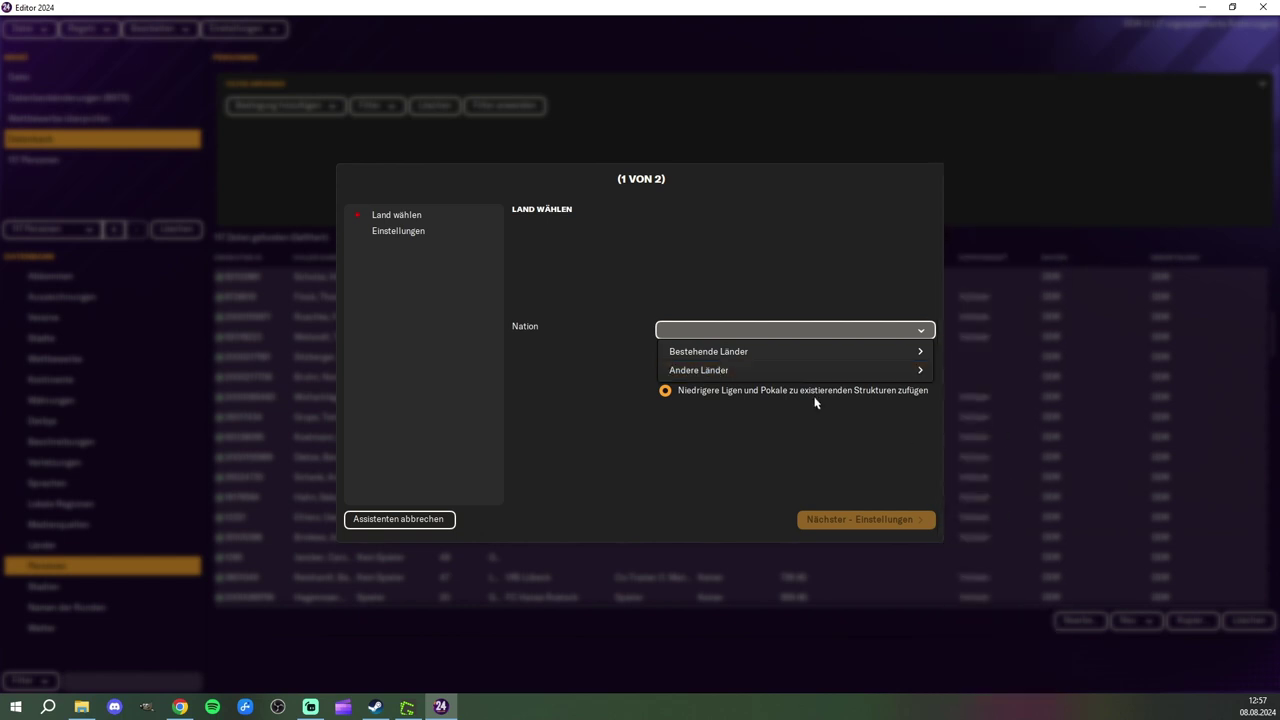
pyautogui.moveTo(803, 373)
pyautogui.scroll(-6, 1028, 480)
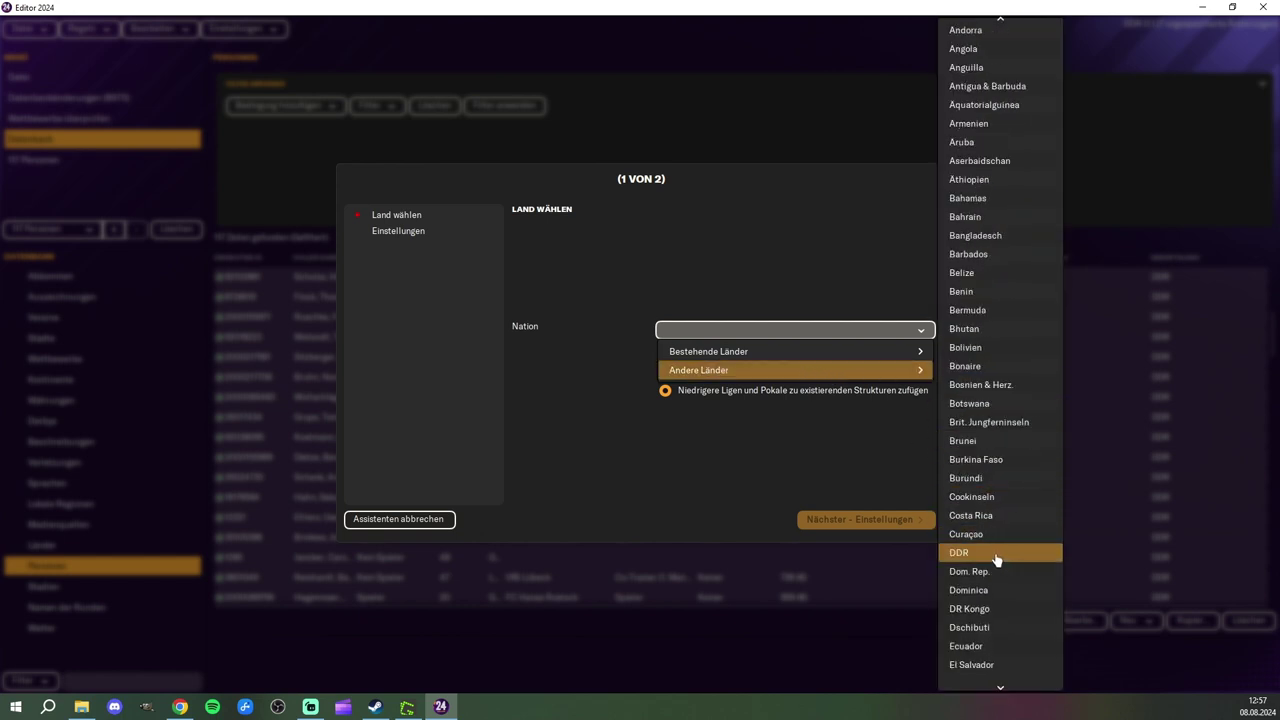
pyautogui.click(995, 556)
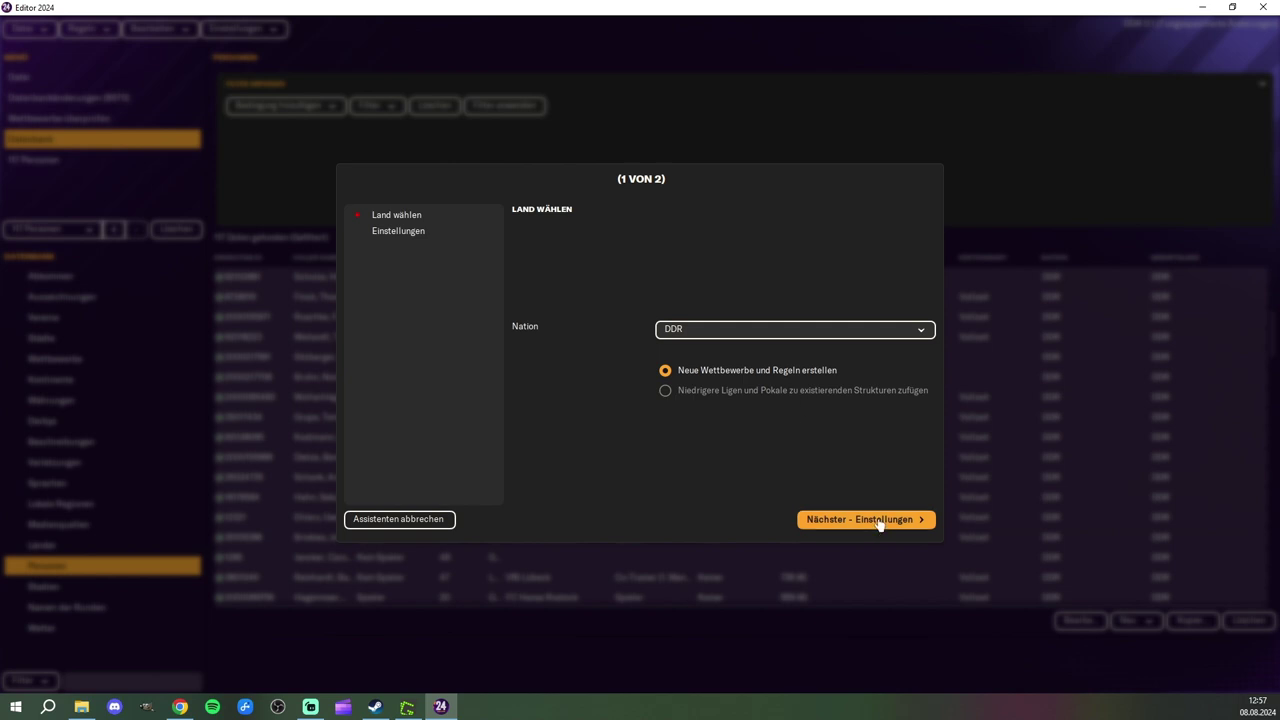
pyautogui.click(872, 521)
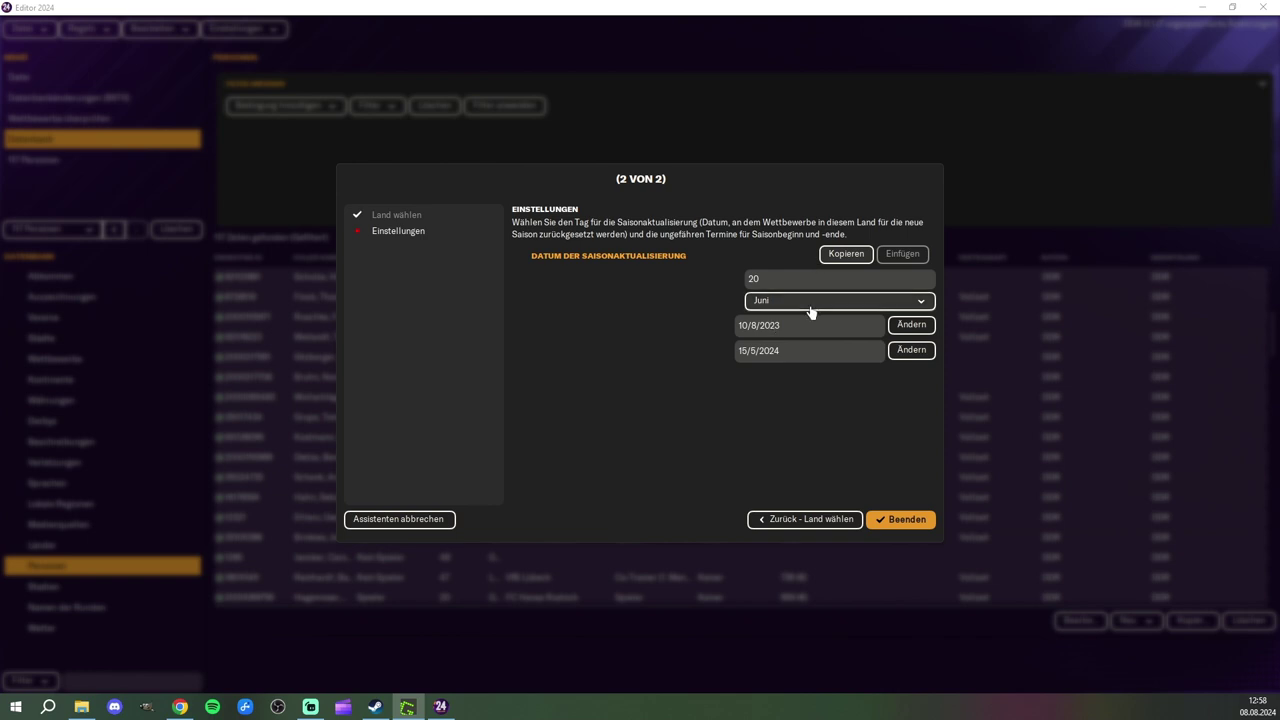
pyautogui.click(737, 328)
pyautogui.write('18')
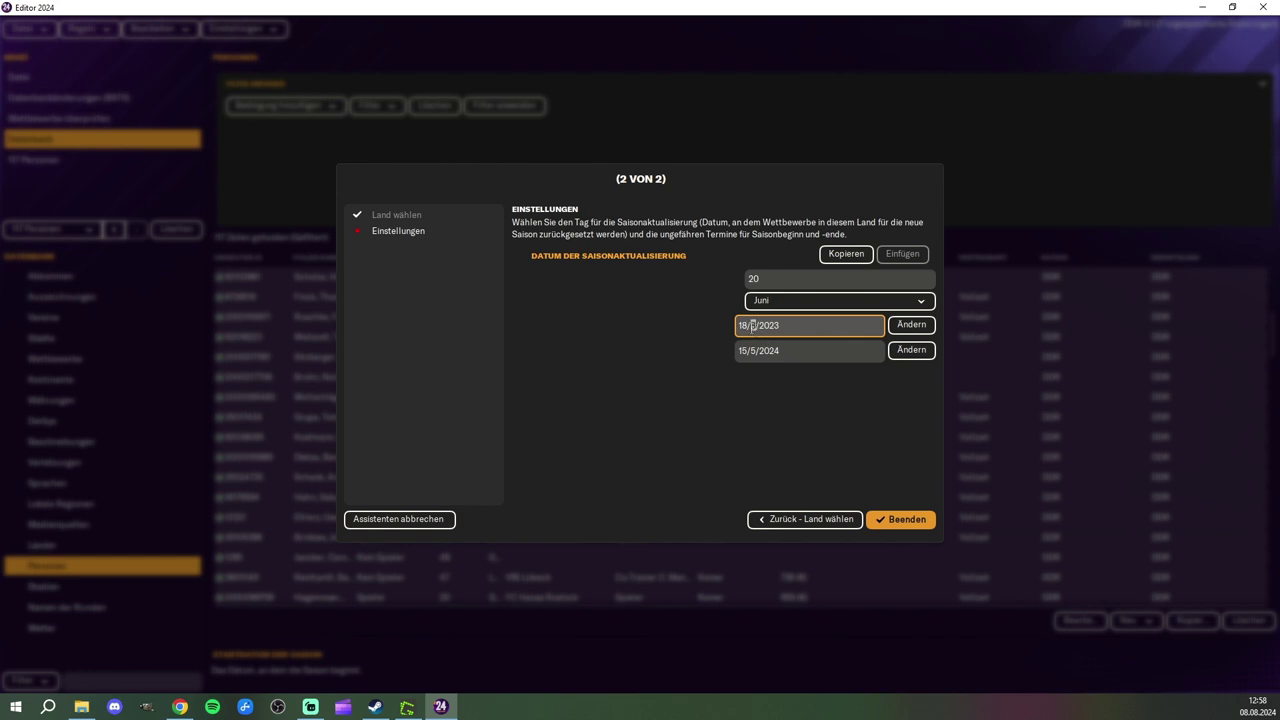
pyautogui.write('72')
# Step: Set the start date of the season to 28/7/2023
pyautogui.click(916, 325)
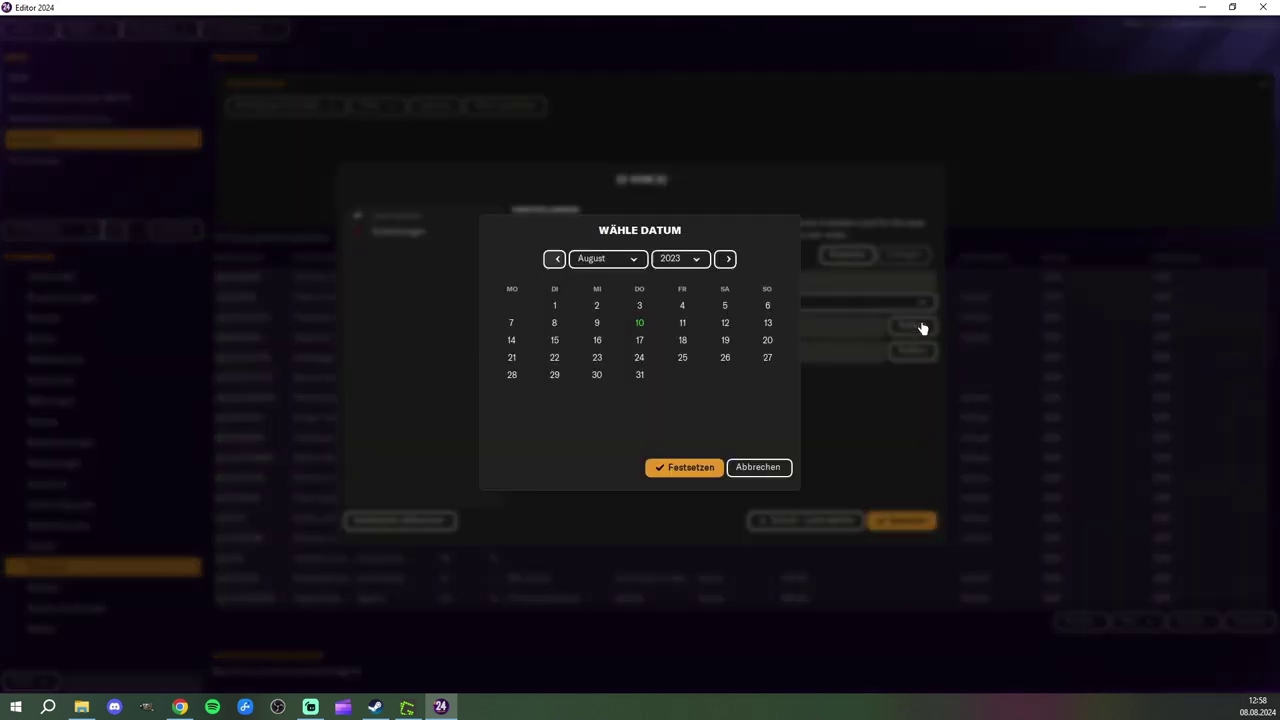
pyautogui.click(609, 268)
pyautogui.click(609, 248)
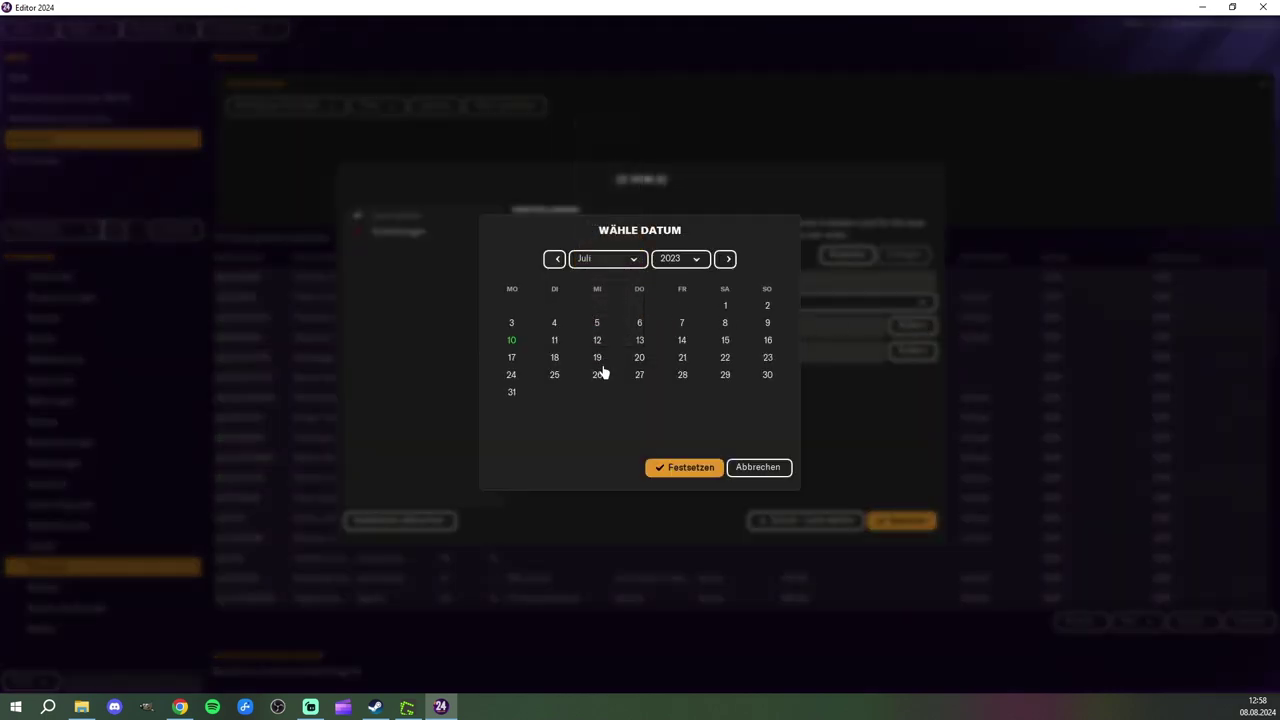
pyautogui.click(682, 376)
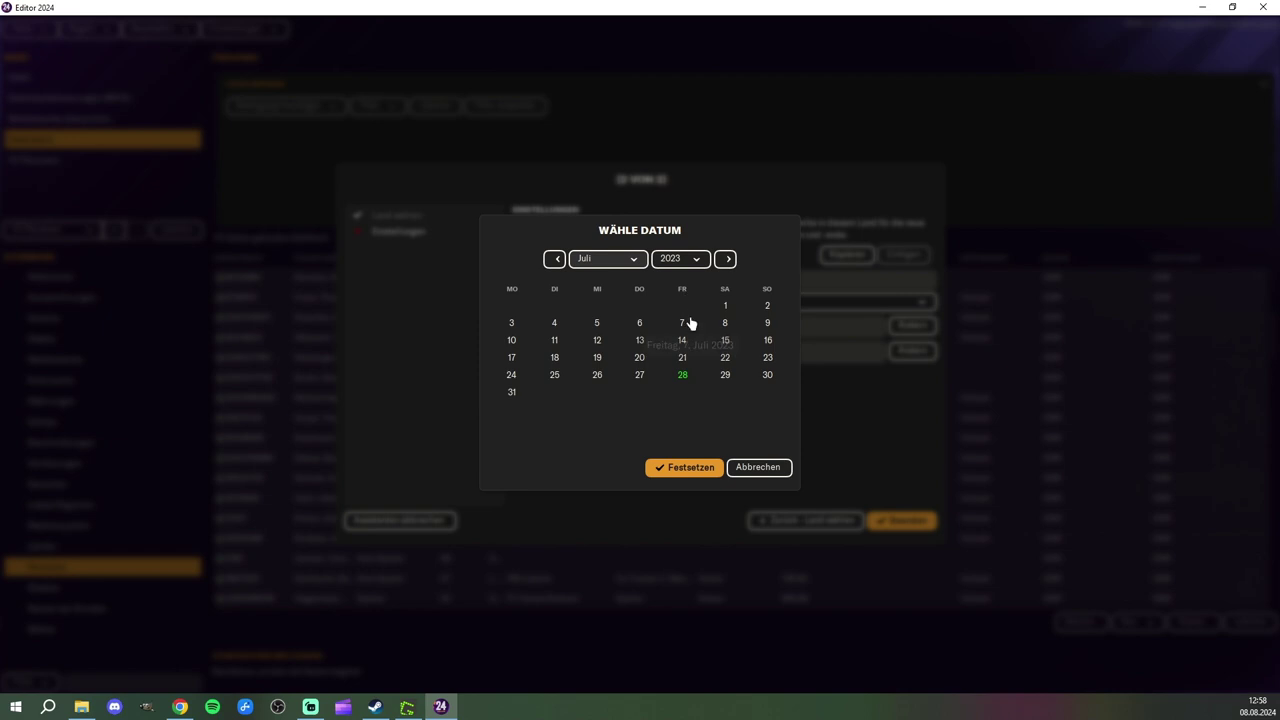
pyautogui.click(684, 467)
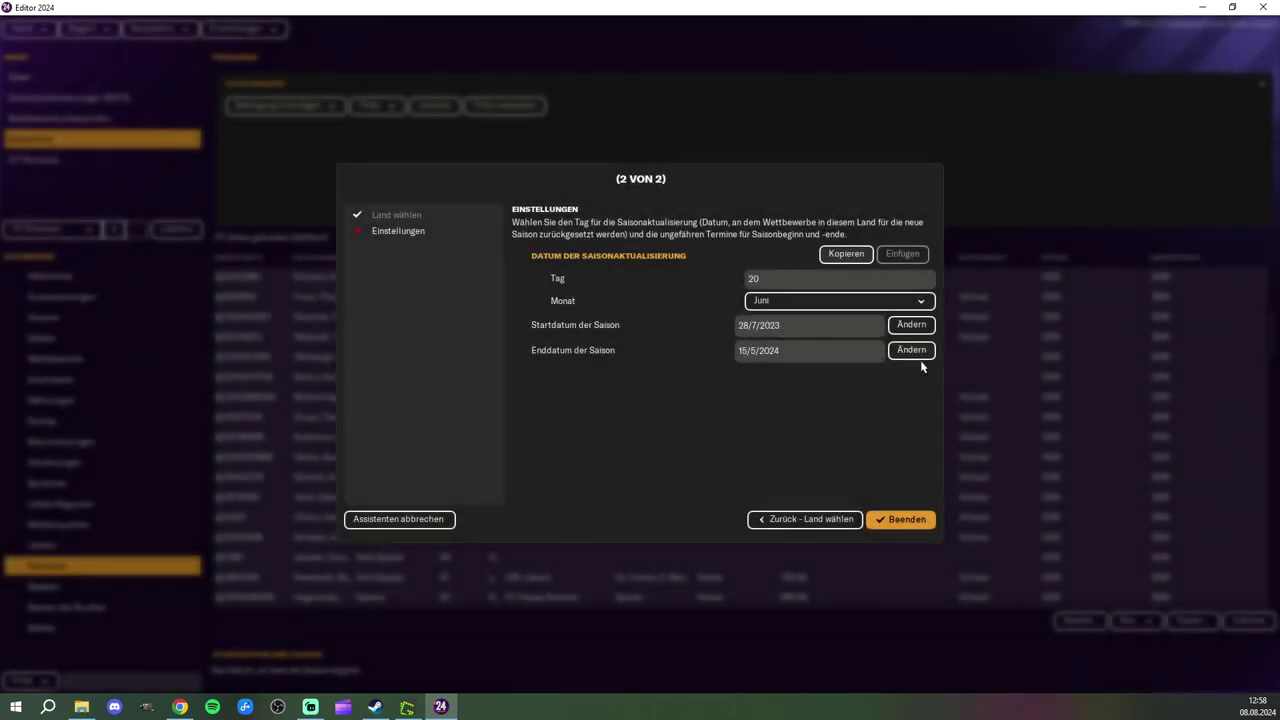
# Step: Set the end date of the season to 28/5/2024 and finish creating the nation rules
pyautogui.click(910, 350)
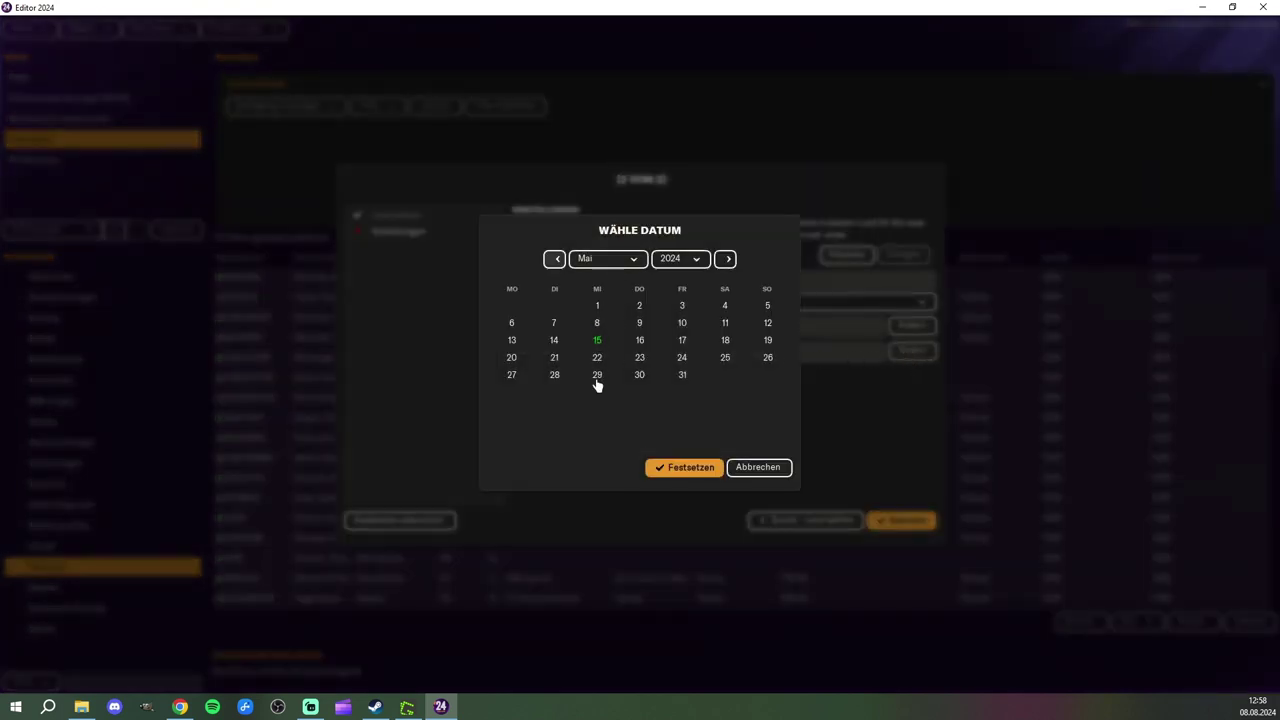
pyautogui.click(687, 466)
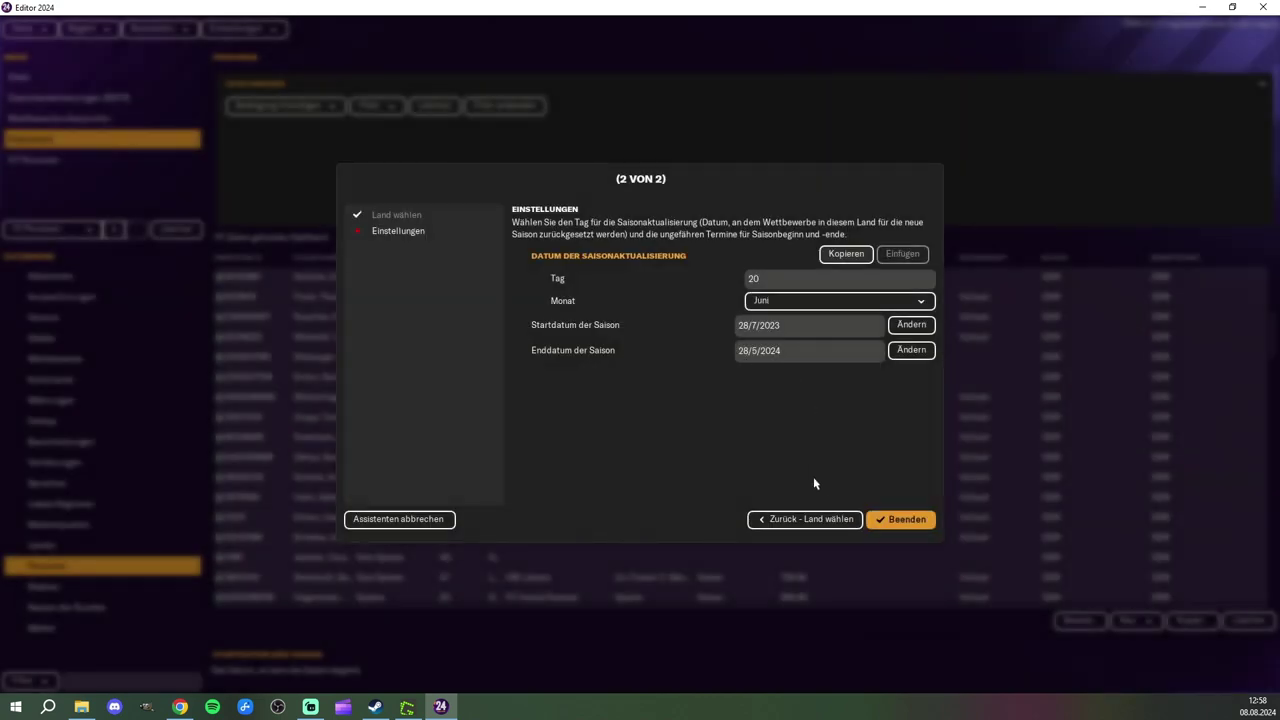
pyautogui.click(907, 524)
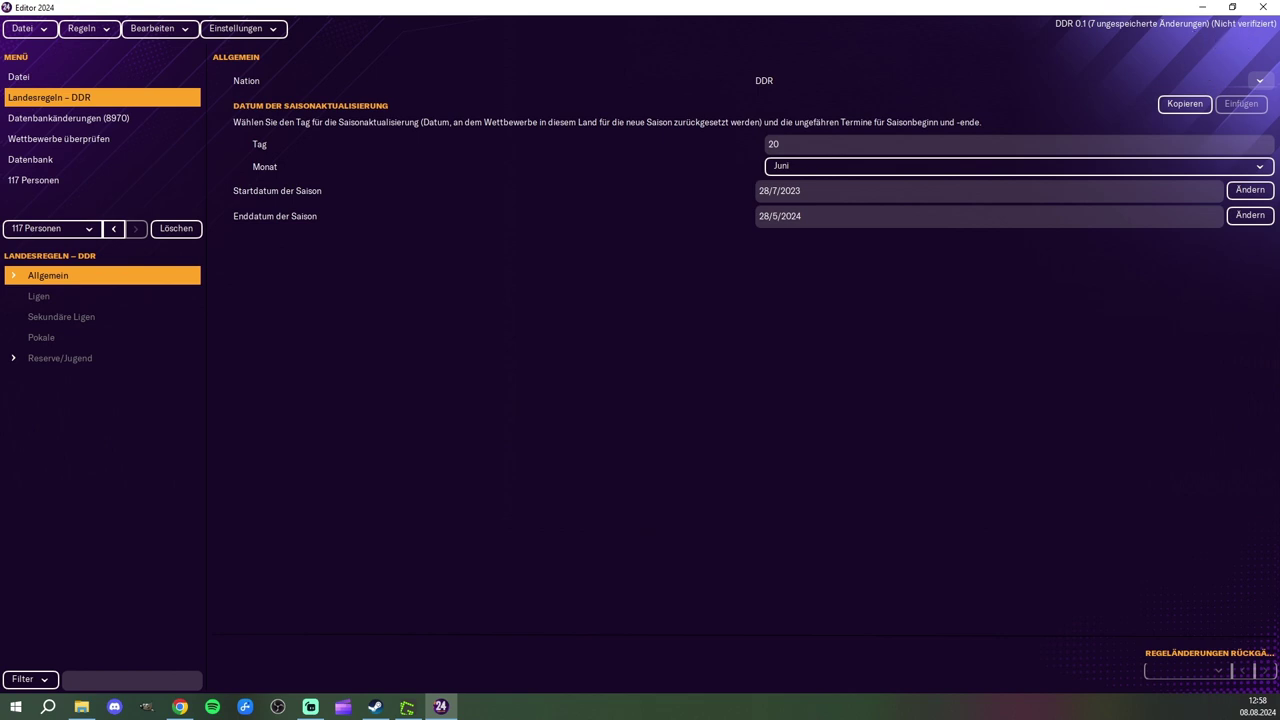
# Step: Open the list of clubs in the database and filter it with the condition Region ist Sachsen
pyautogui.hotkey('alt', 'Tab')
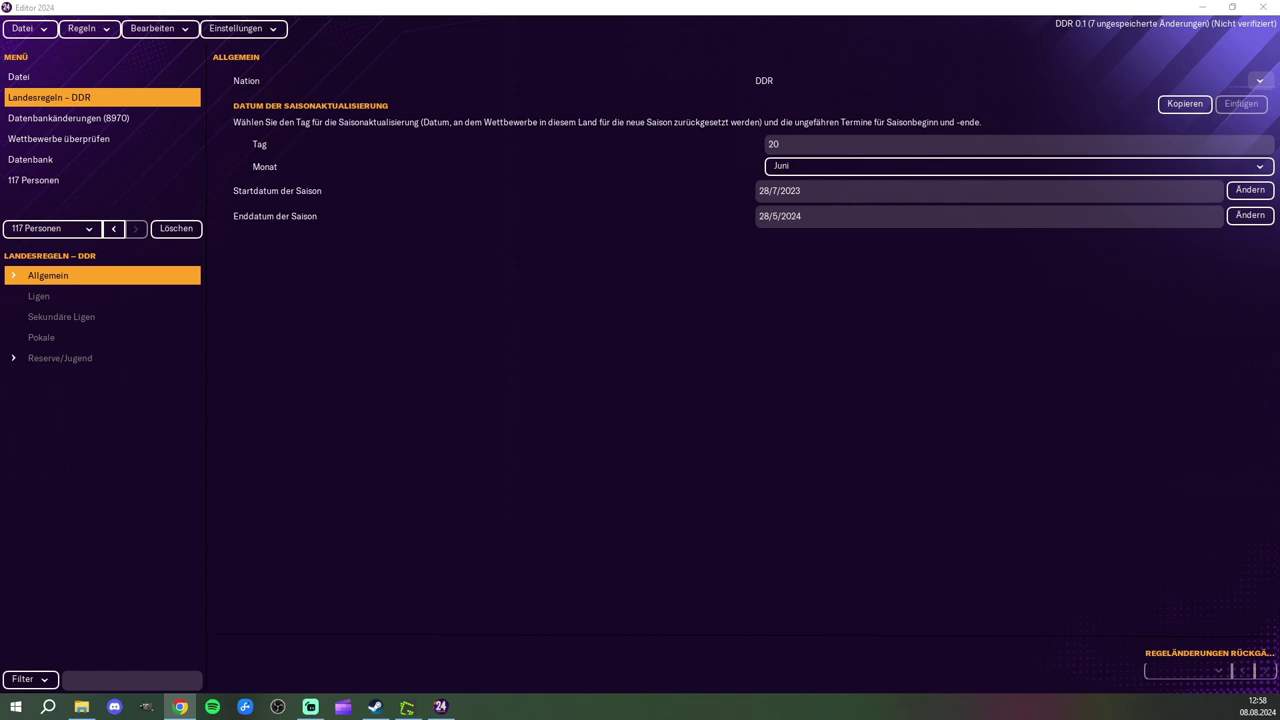
pyautogui.click(71, 319)
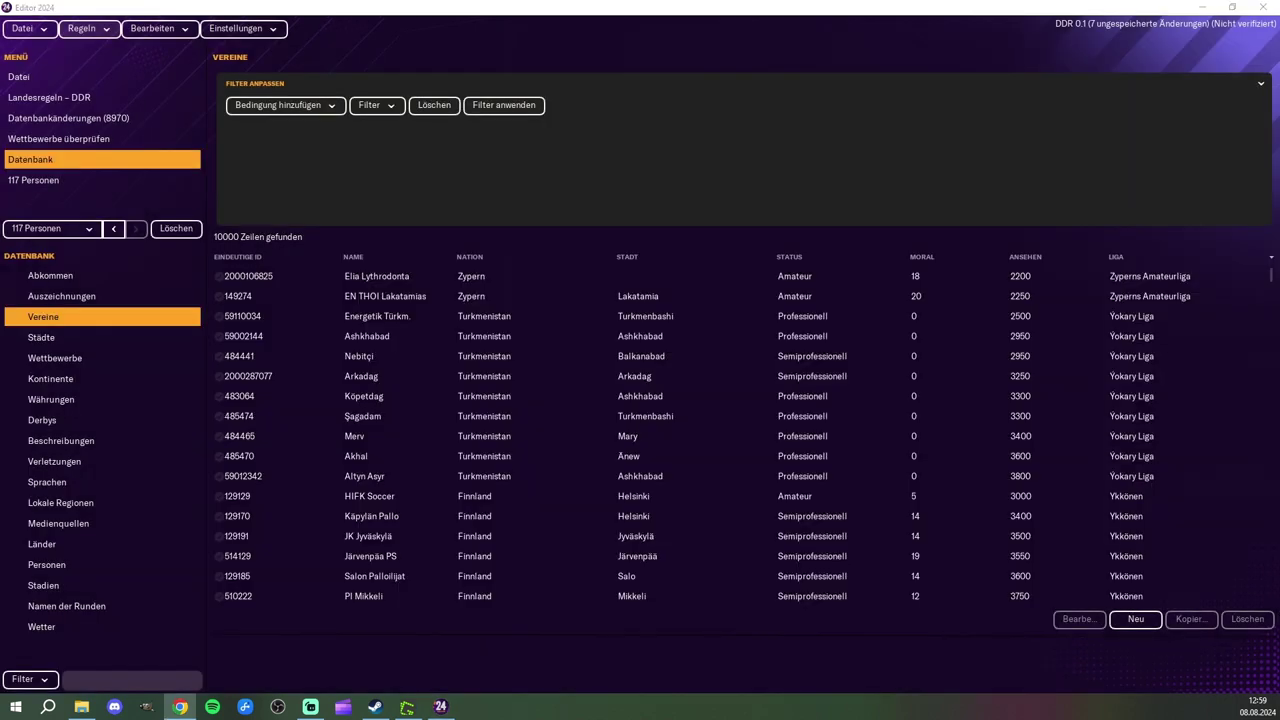
pyautogui.click(283, 106)
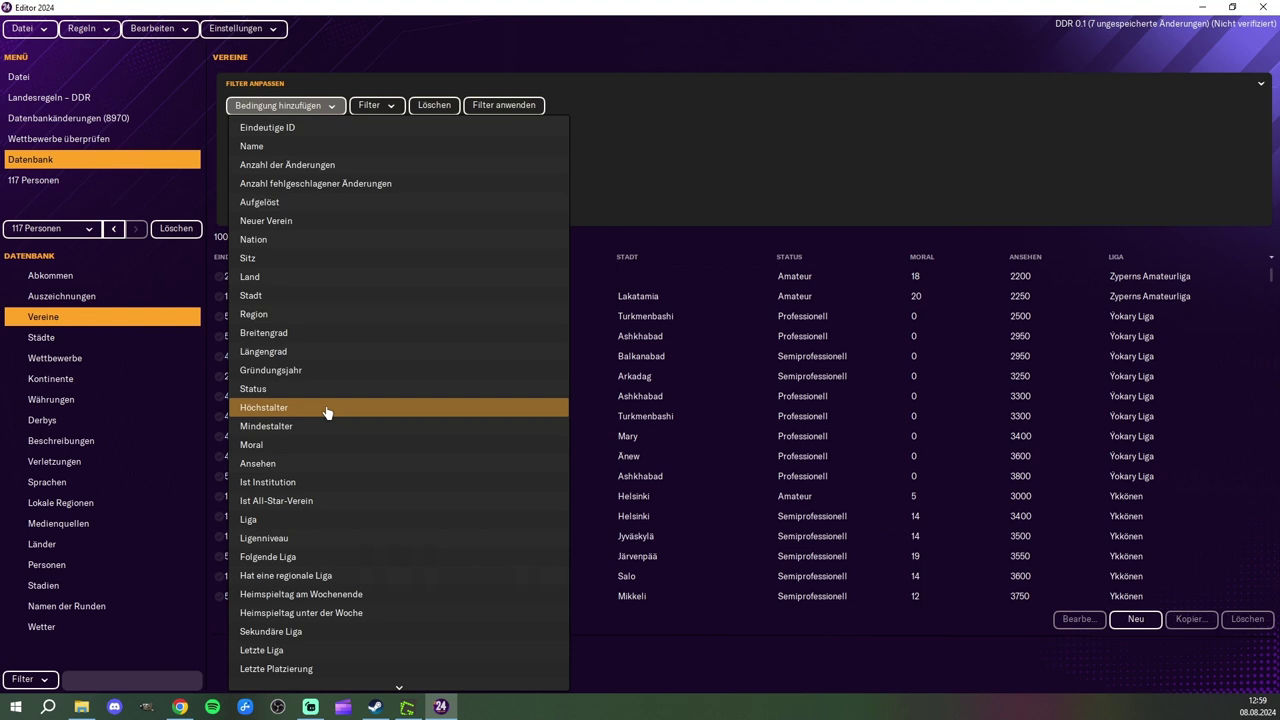
pyautogui.scroll(-2, 326, 412)
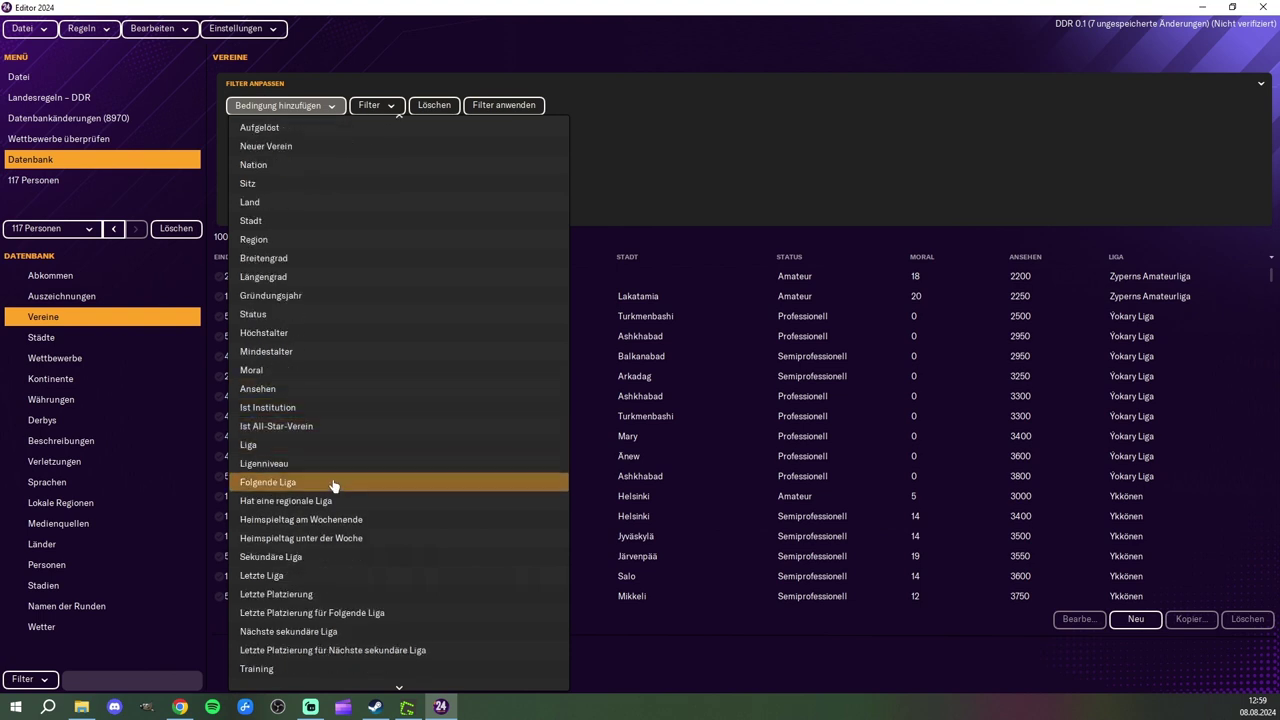
pyautogui.scroll(-6, 331, 601)
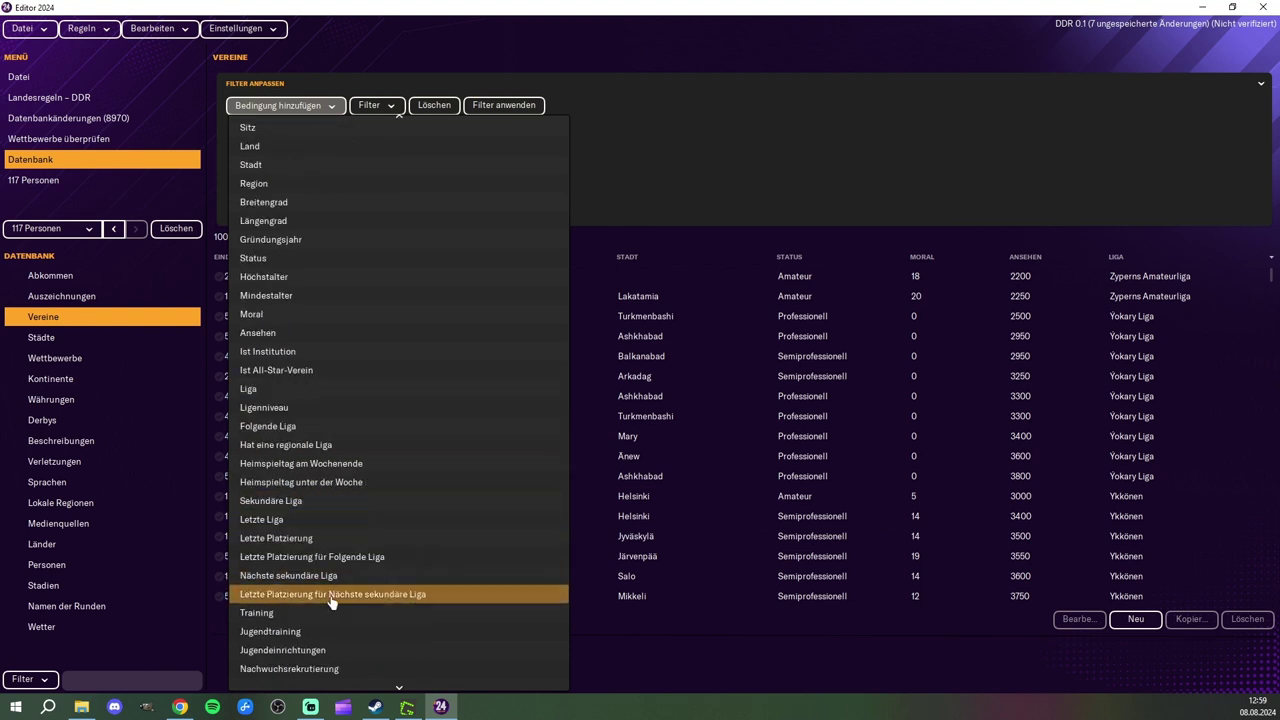
pyautogui.scroll(-1, 344, 570)
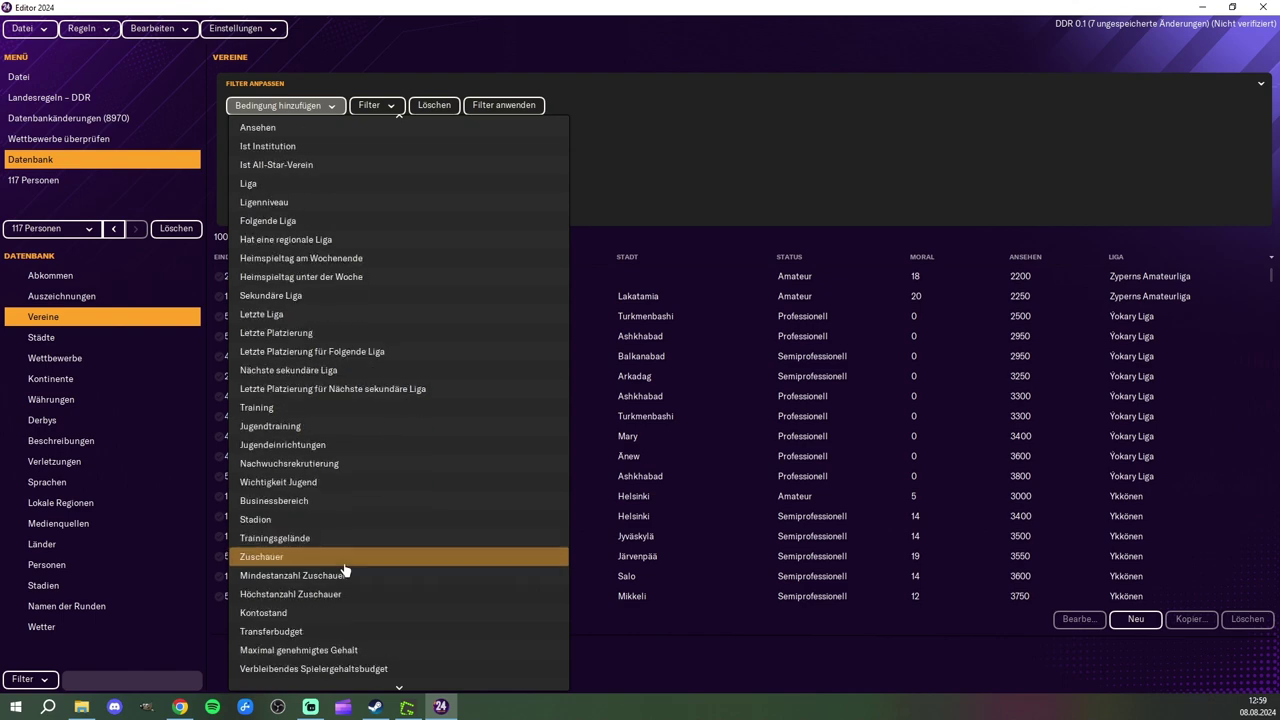
pyautogui.scroll(-10, 344, 570)
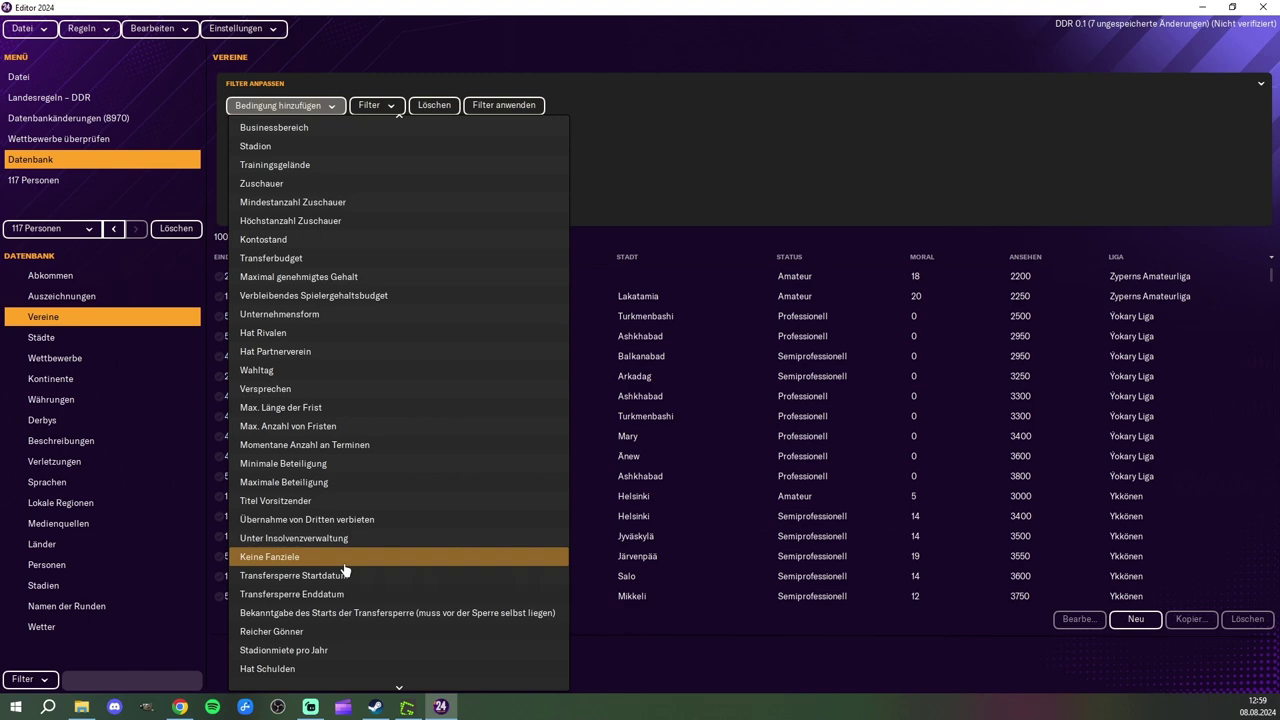
pyautogui.scroll(12, 344, 565)
pyautogui.scroll(7, 331, 480)
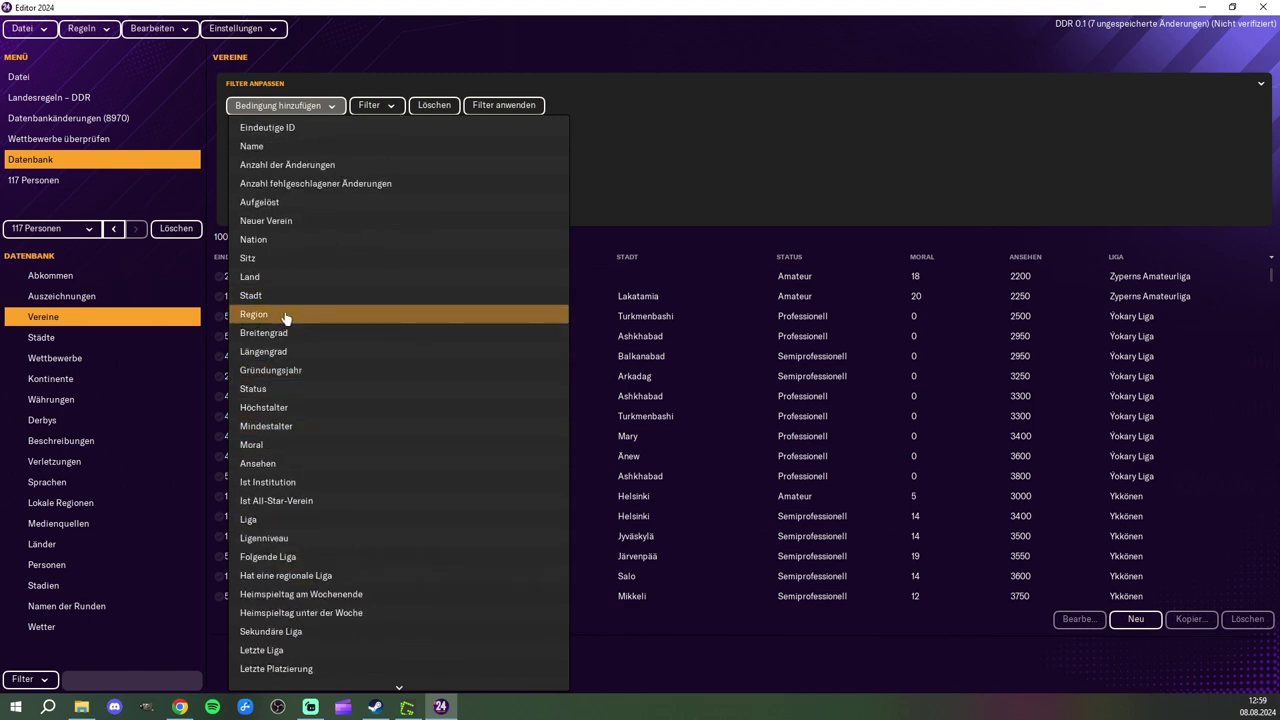
pyautogui.click(286, 317)
pyautogui.click(685, 125)
pyautogui.click(646, 147)
pyautogui.click(757, 127)
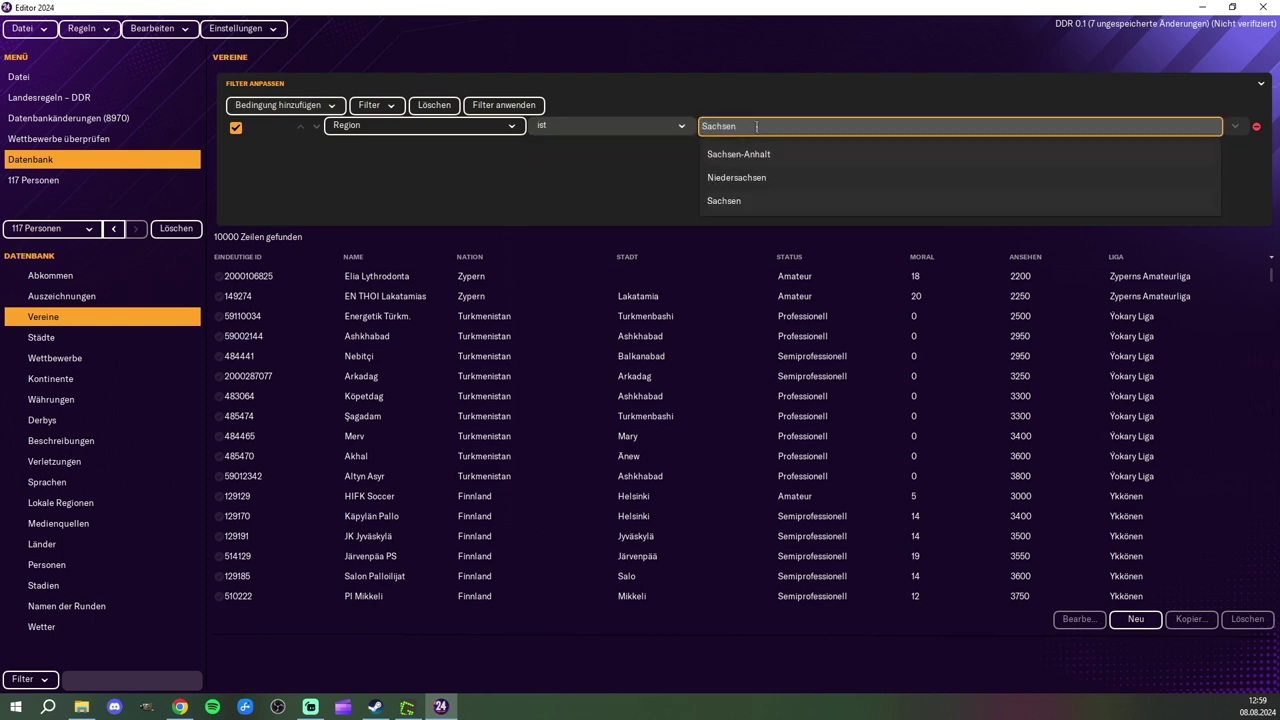
pyautogui.click(768, 200)
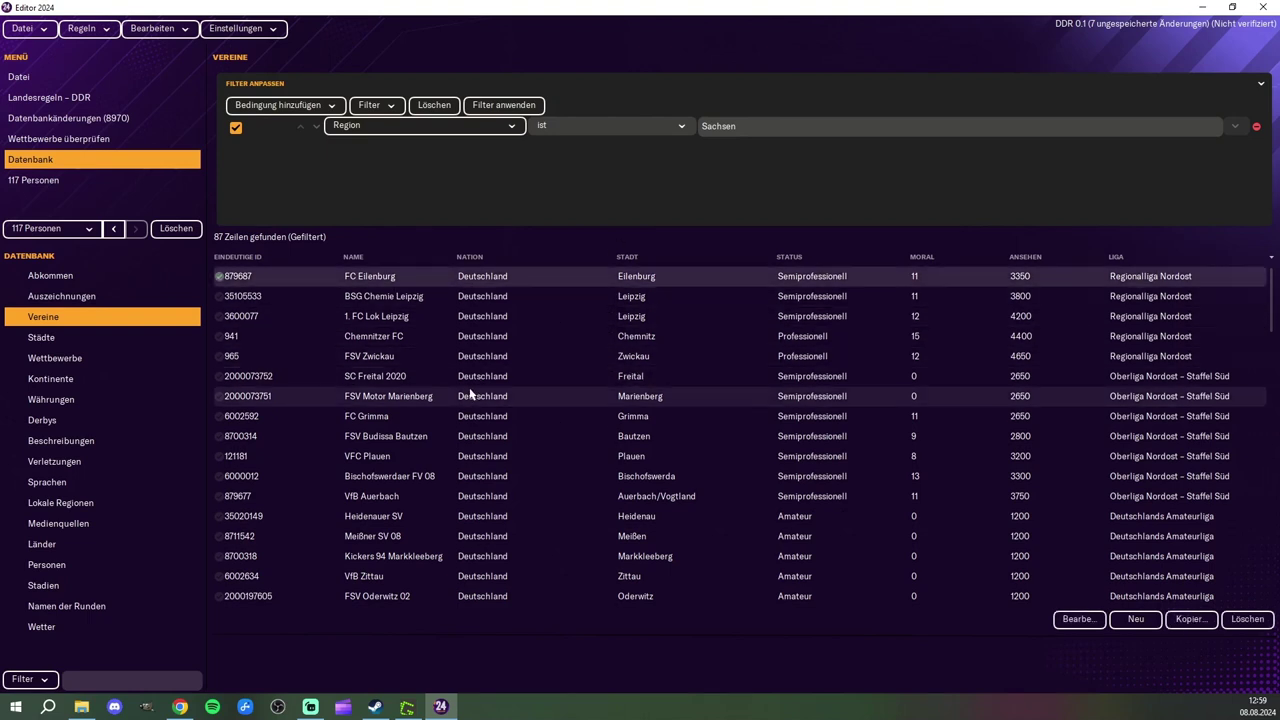
# Step: Sort the filtered Sachsen clubs by Nation and select all of them, from the first row to the last
pyautogui.click(480, 262)
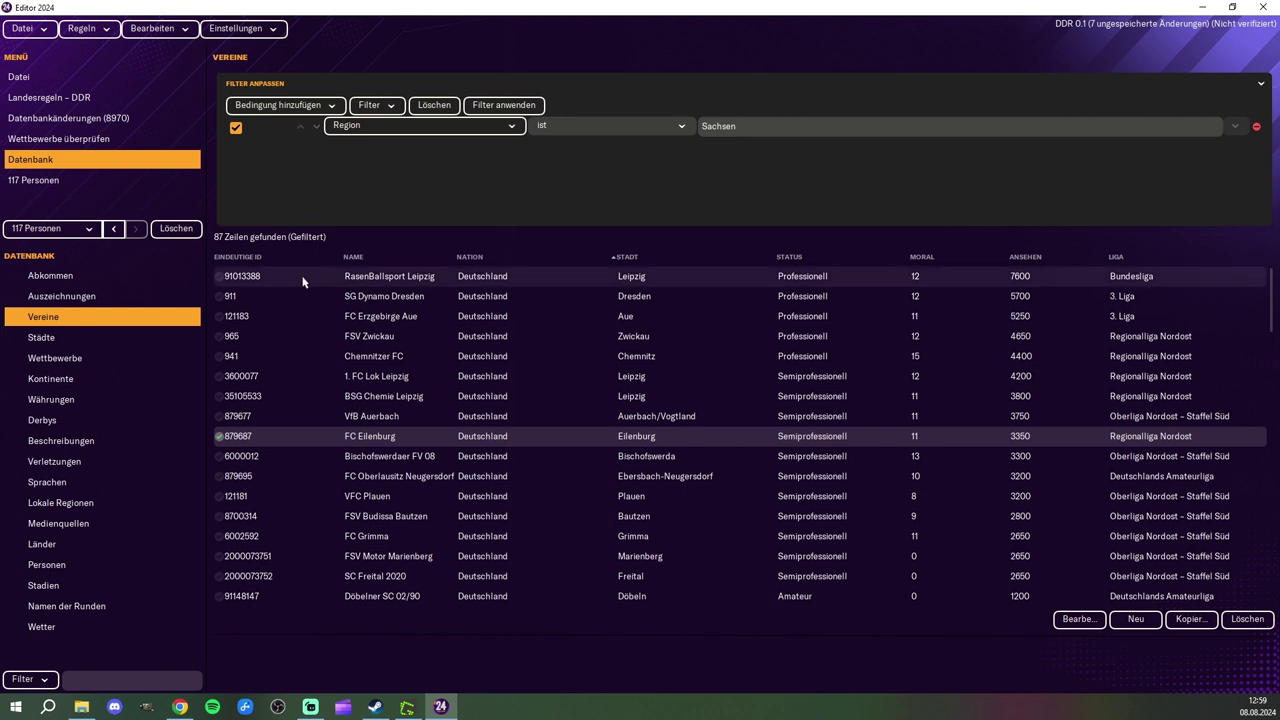
pyautogui.click(350, 278)
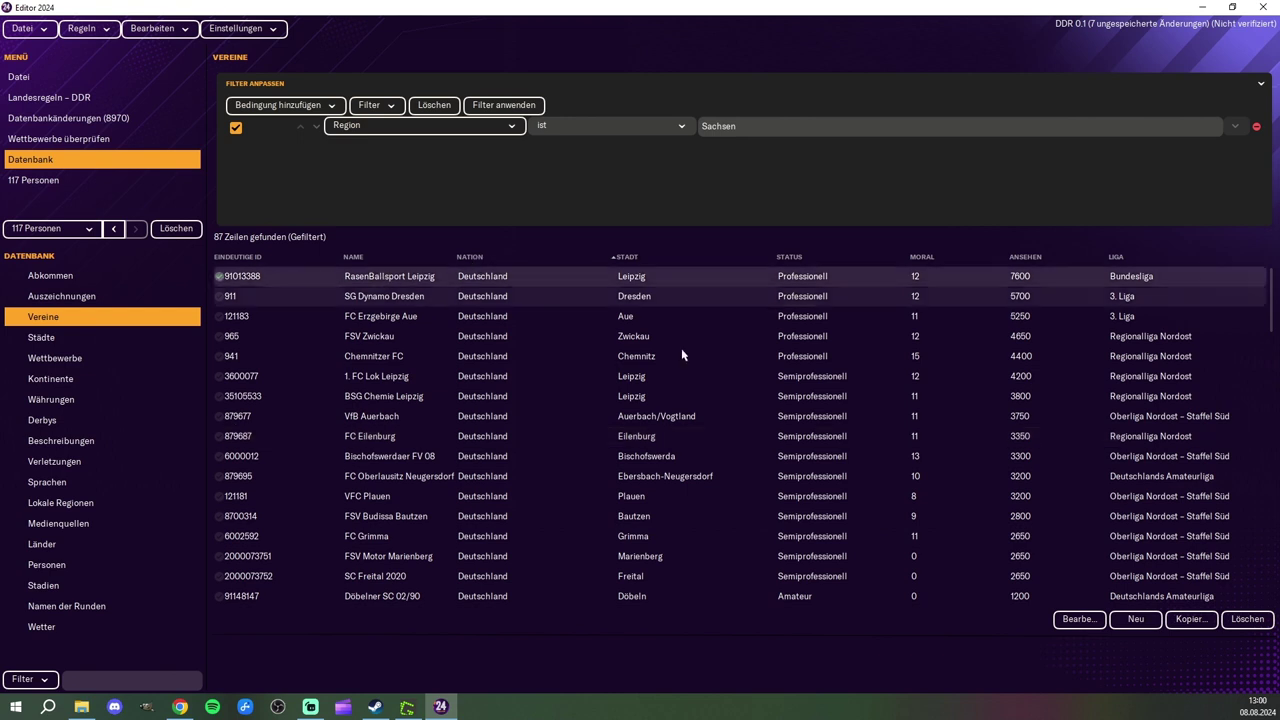
pyautogui.hotkey('alt', 'Tab')
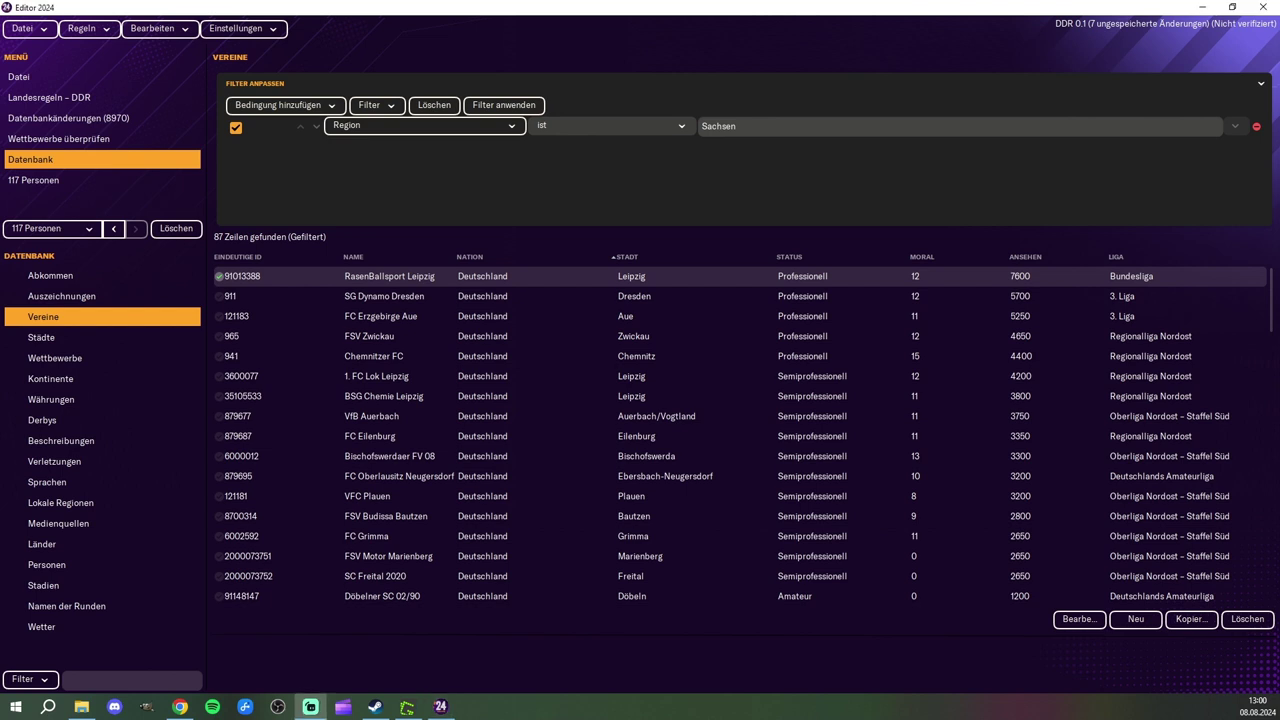
pyautogui.hotkey('alt', 'Tab')
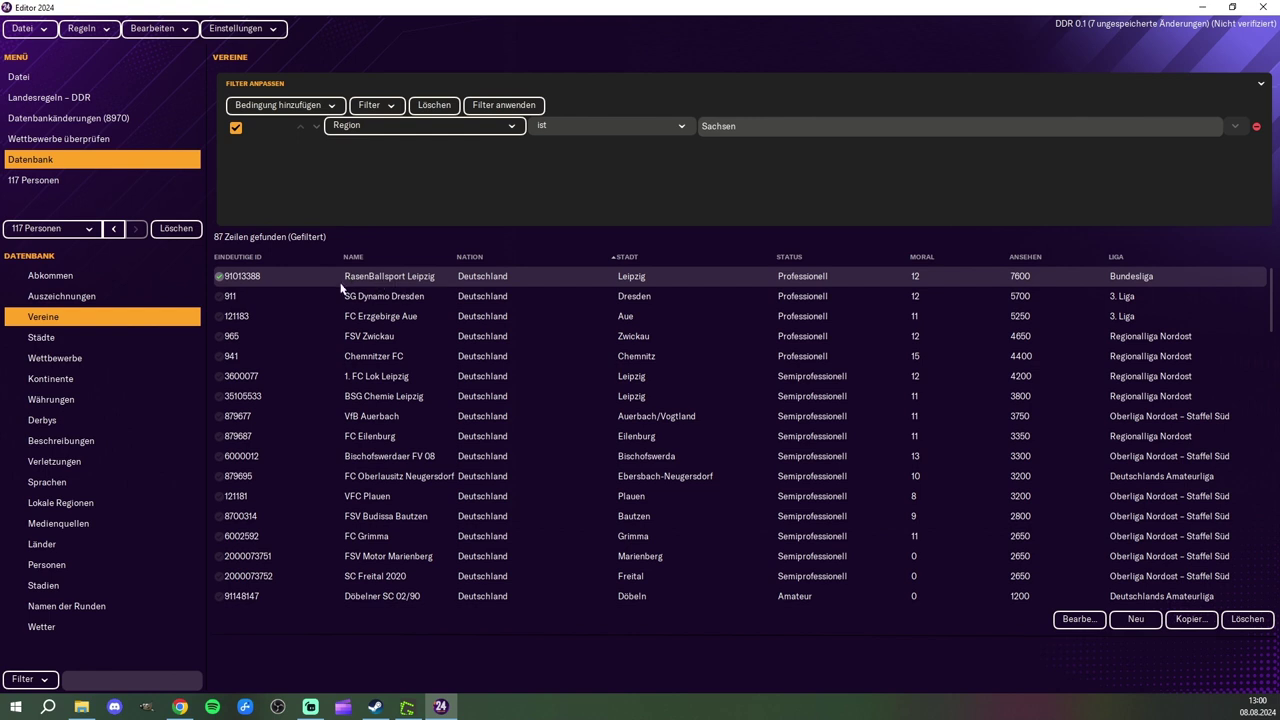
pyautogui.scroll(-10, 428, 388)
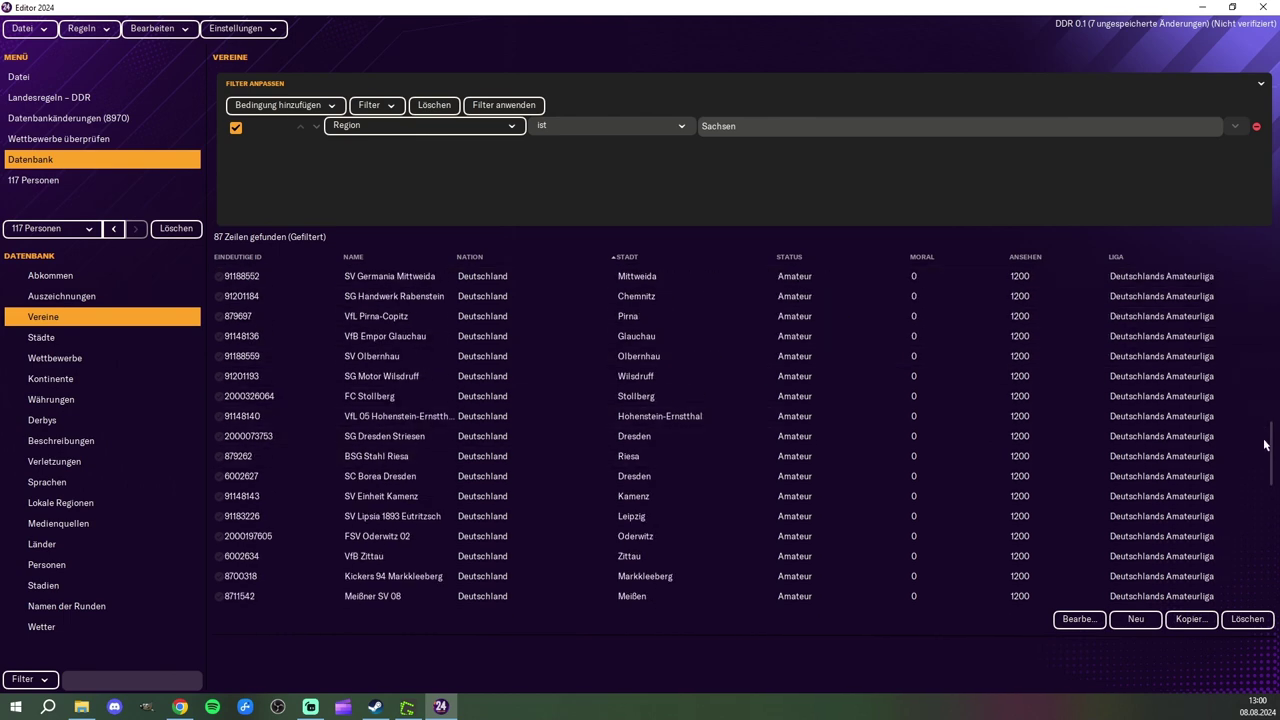
pyautogui.moveTo(1268, 444); pyautogui.dragTo(1248, 617)
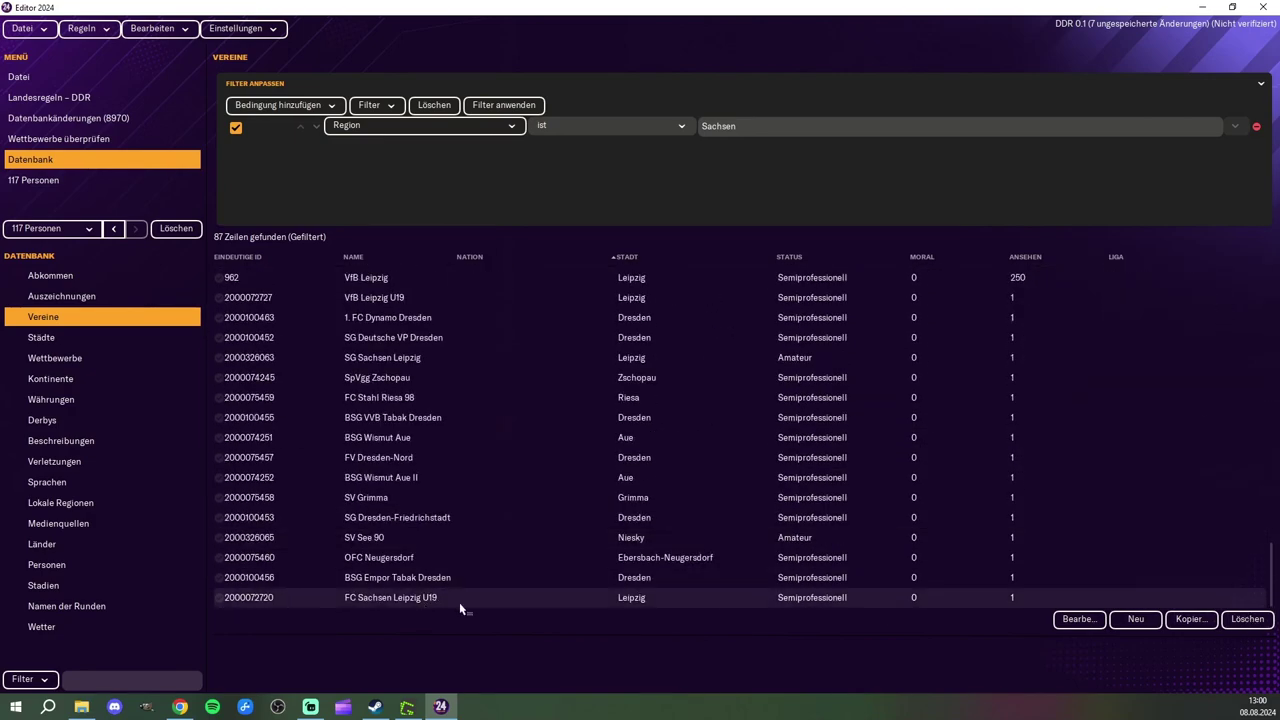
pyautogui.keyDown('shift'); pyautogui.click(459, 602); pyautogui.keyUp('shift')
pyautogui.scroll(12, 503, 468)
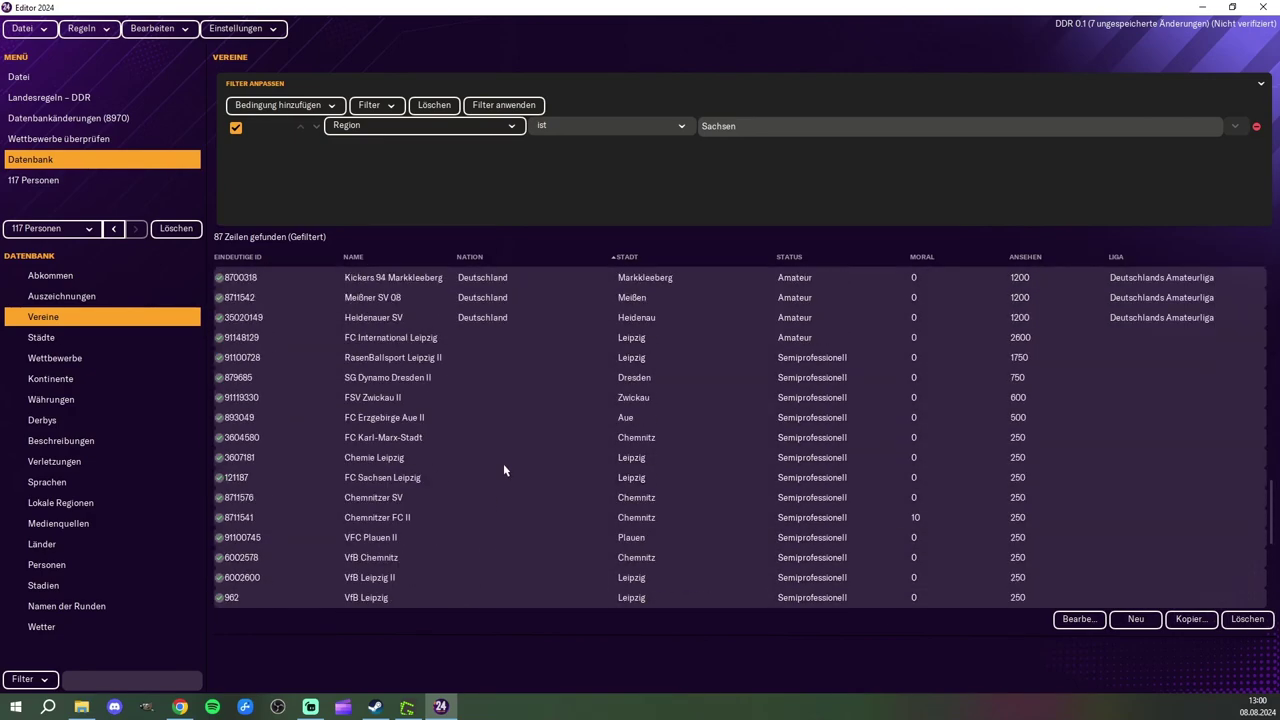
pyautogui.scroll(15, 520, 450)
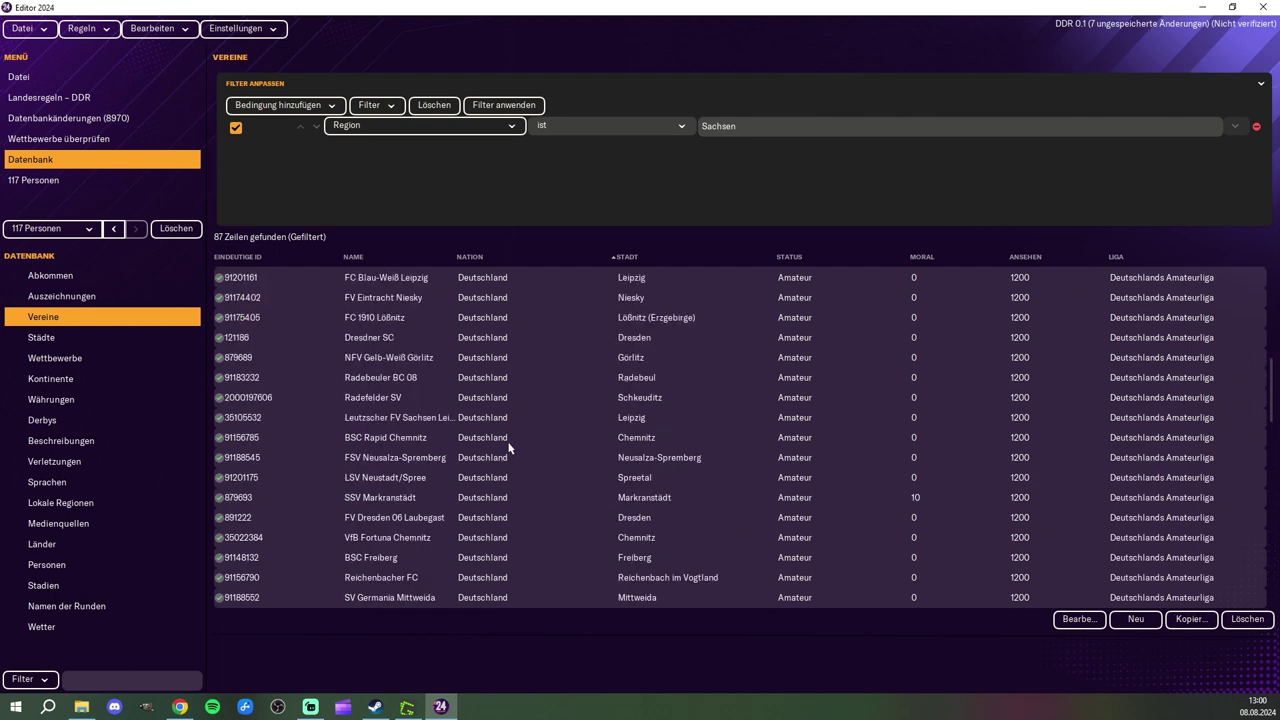
pyautogui.moveTo(1271, 289); pyautogui.dragTo(1263, 585)
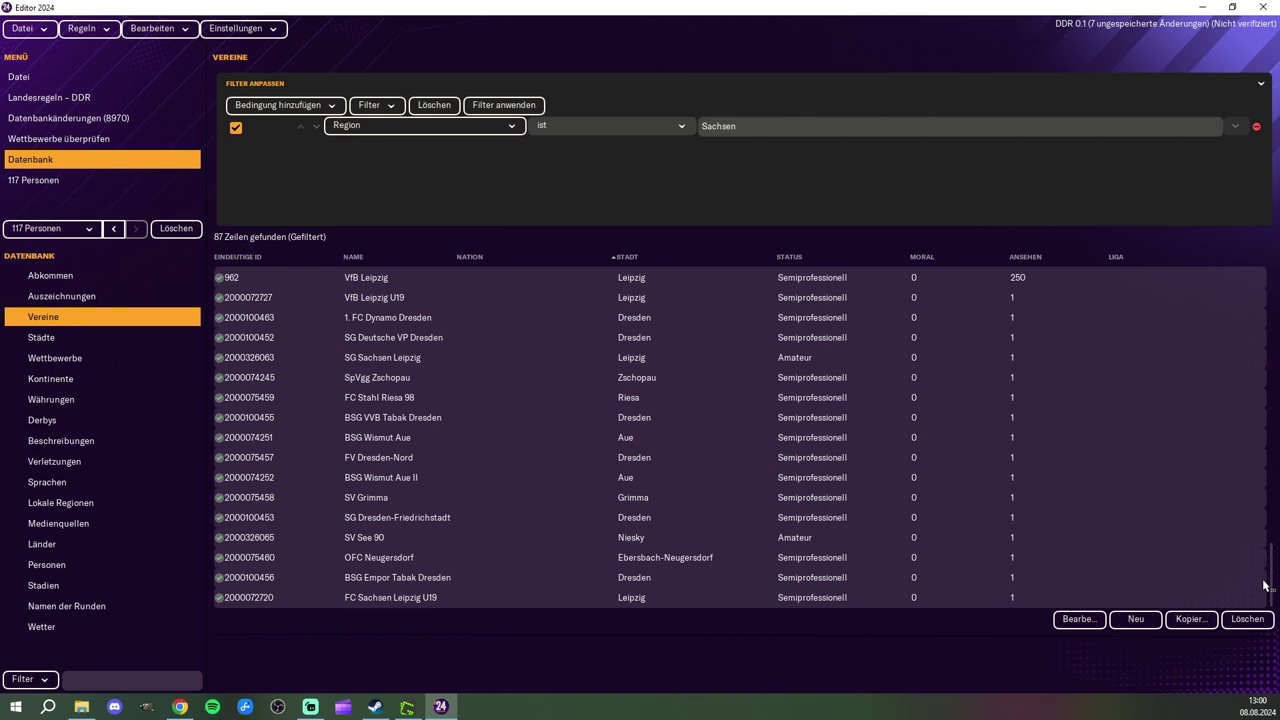
# Step: Add the condition Nation ist Deutschland to the club filter, alongside the Sachsen region condition
pyautogui.moveTo(1271, 551); pyautogui.dragTo(1262, 587)
pyautogui.scroll(10, 481, 487)
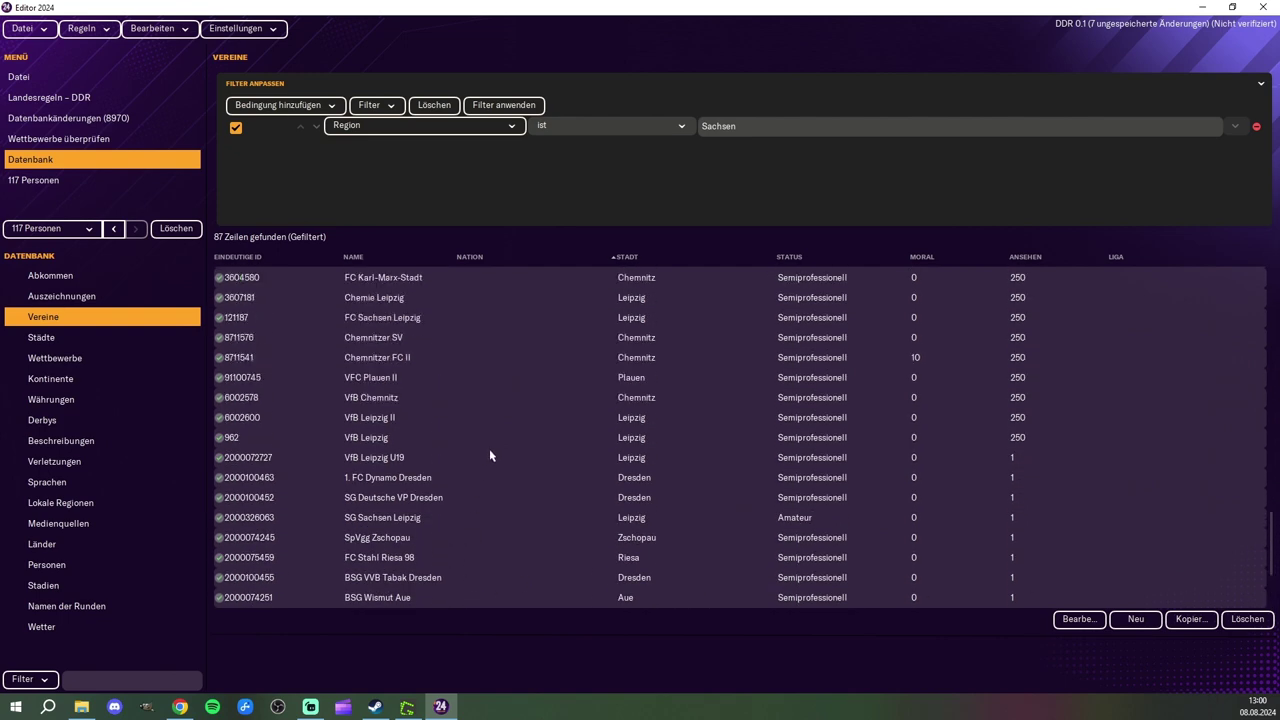
pyautogui.click(536, 397)
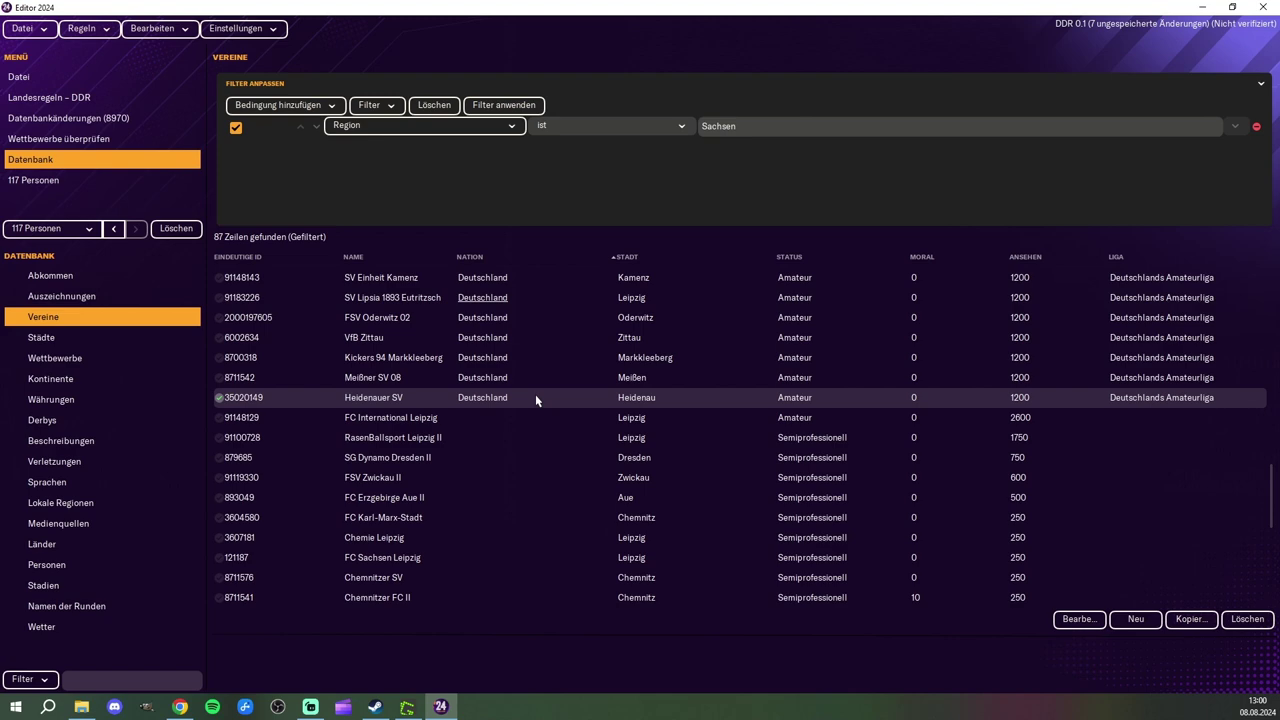
pyautogui.scroll(2, 536, 396)
pyautogui.click(267, 106)
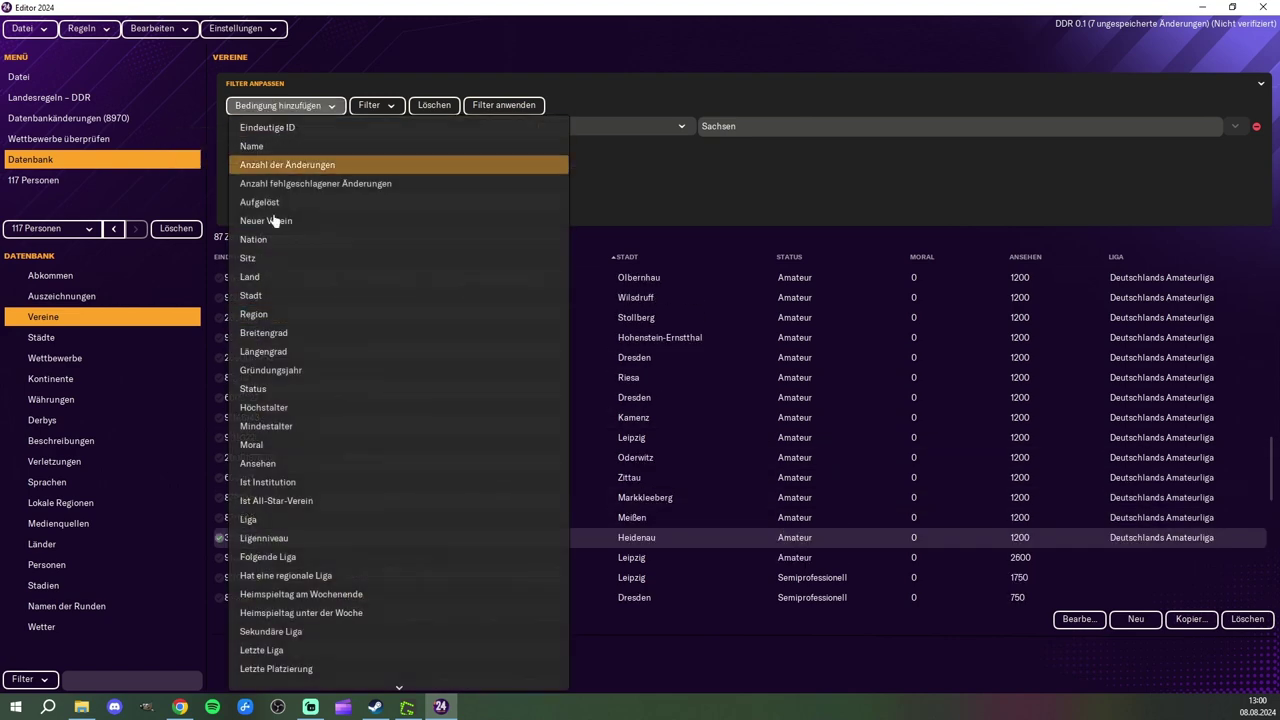
pyautogui.click(300, 240)
pyautogui.click(632, 147)
pyautogui.click(666, 163)
pyautogui.click(734, 146)
pyautogui.write('Deutsc')
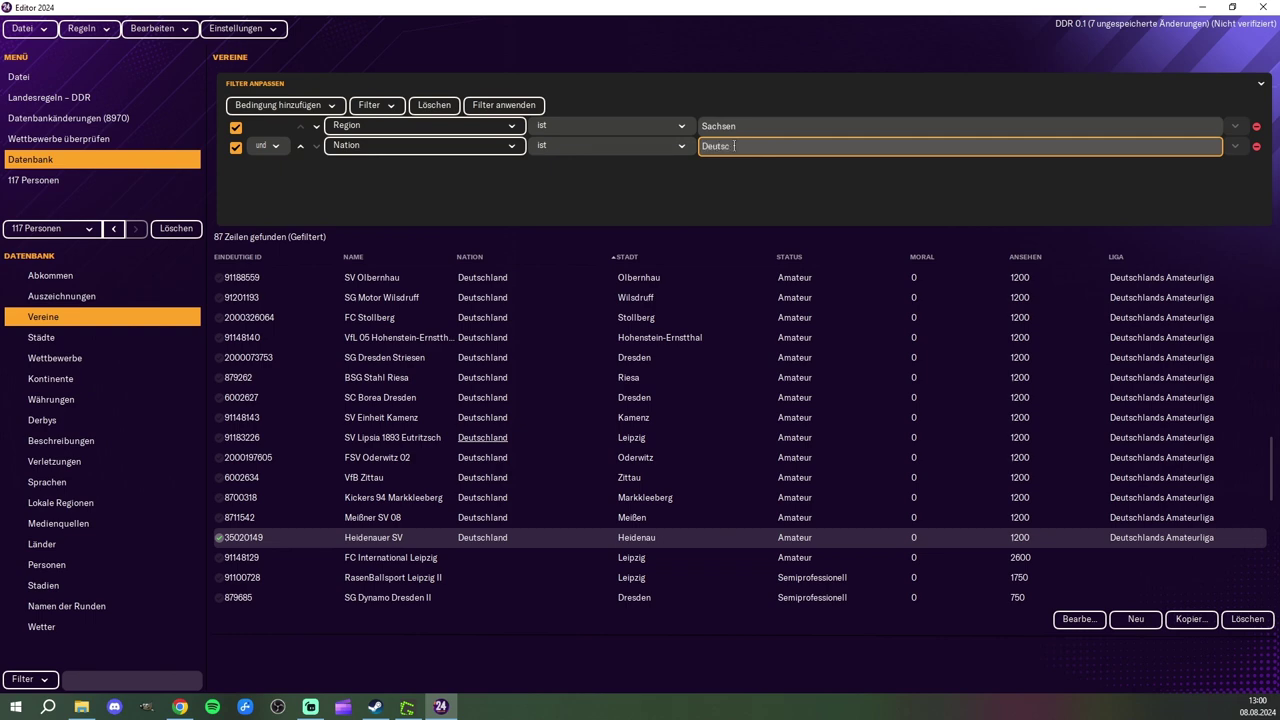
pyautogui.write('h')
pyautogui.click(755, 181)
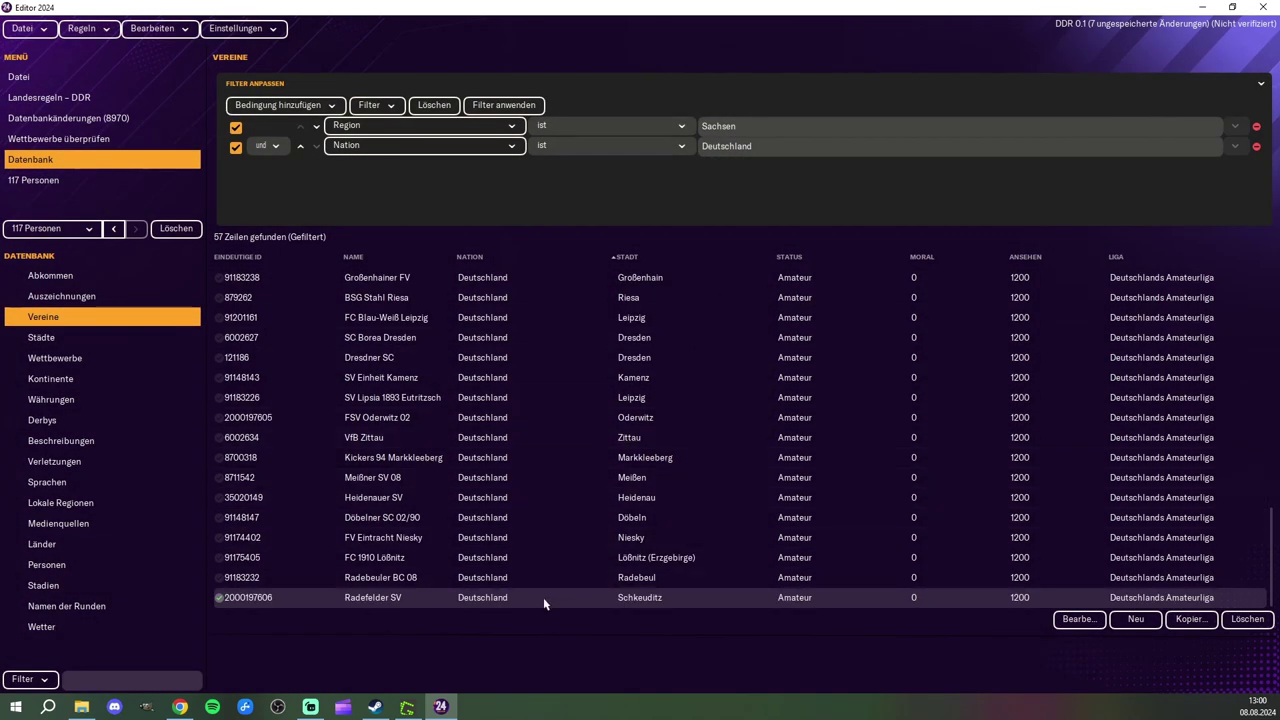
# Step: Edit all filtered Sachsen clubs together, setting their Nation, Sitz and Land to Deutsche Demokratische Republik
pyautogui.scroll(5, 545, 540)
pyautogui.scroll(10, 552, 317)
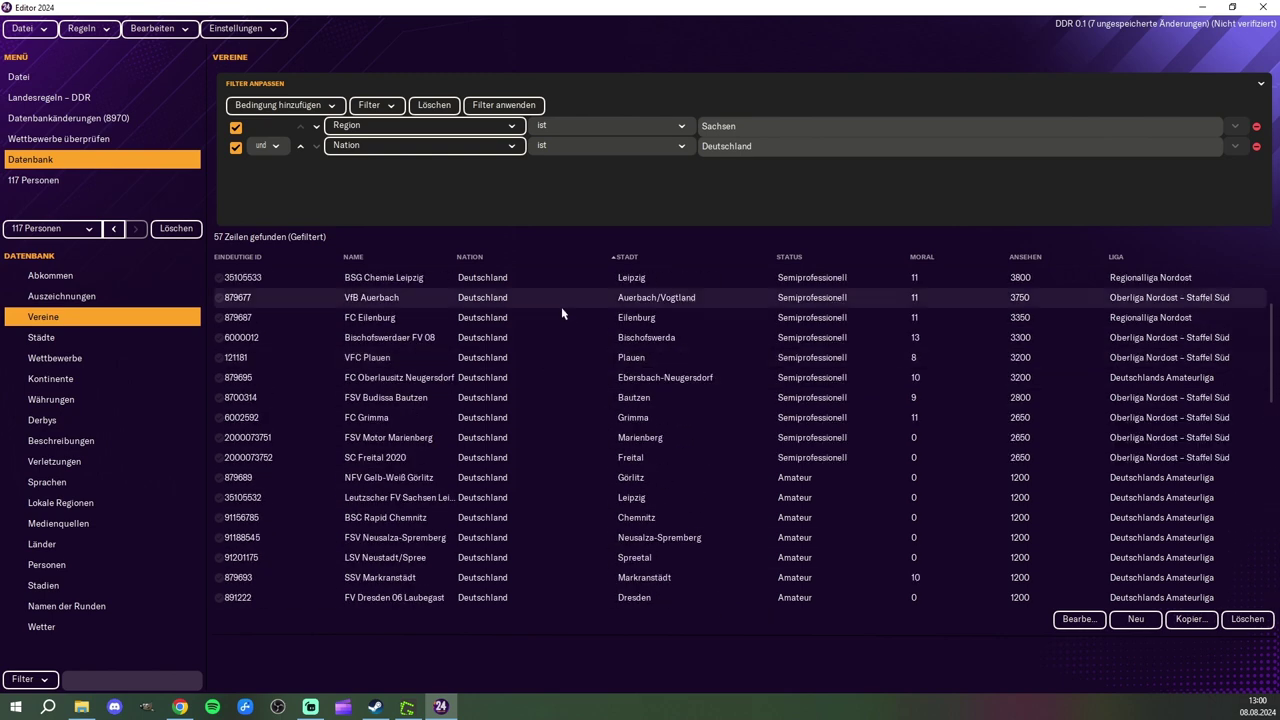
pyautogui.hotkey('ctrl', 'a')
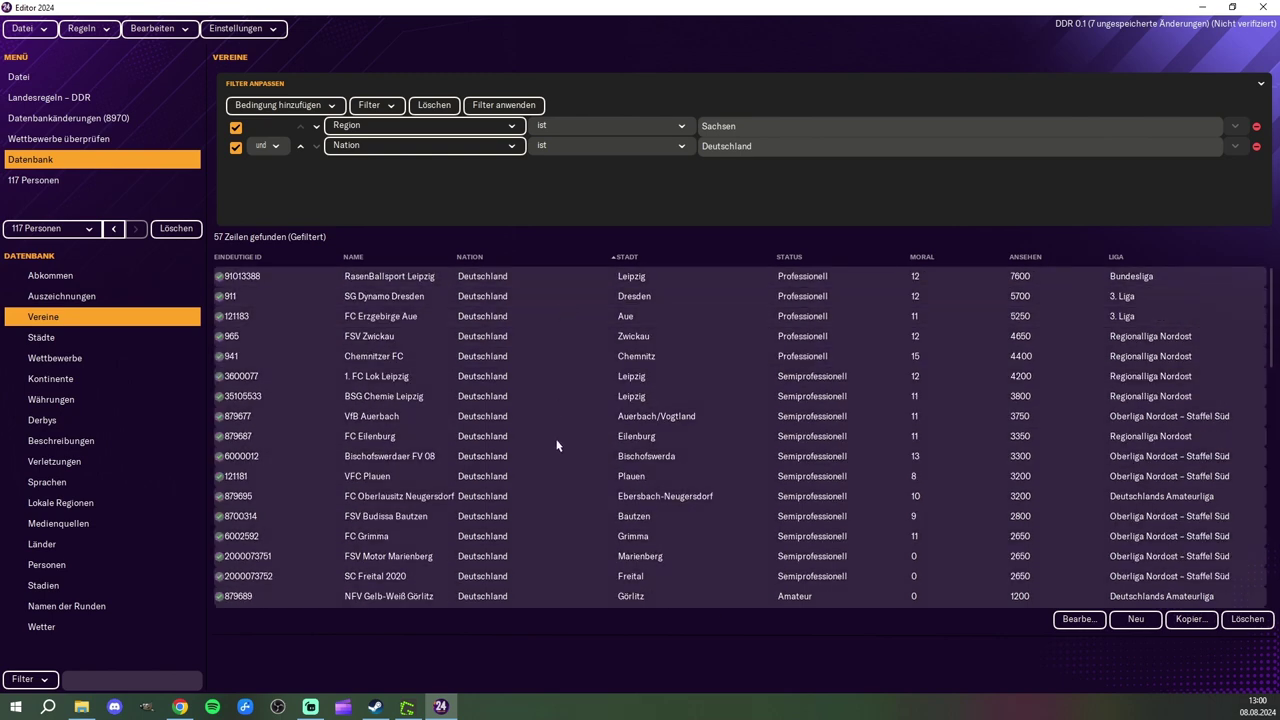
pyautogui.click(1080, 619)
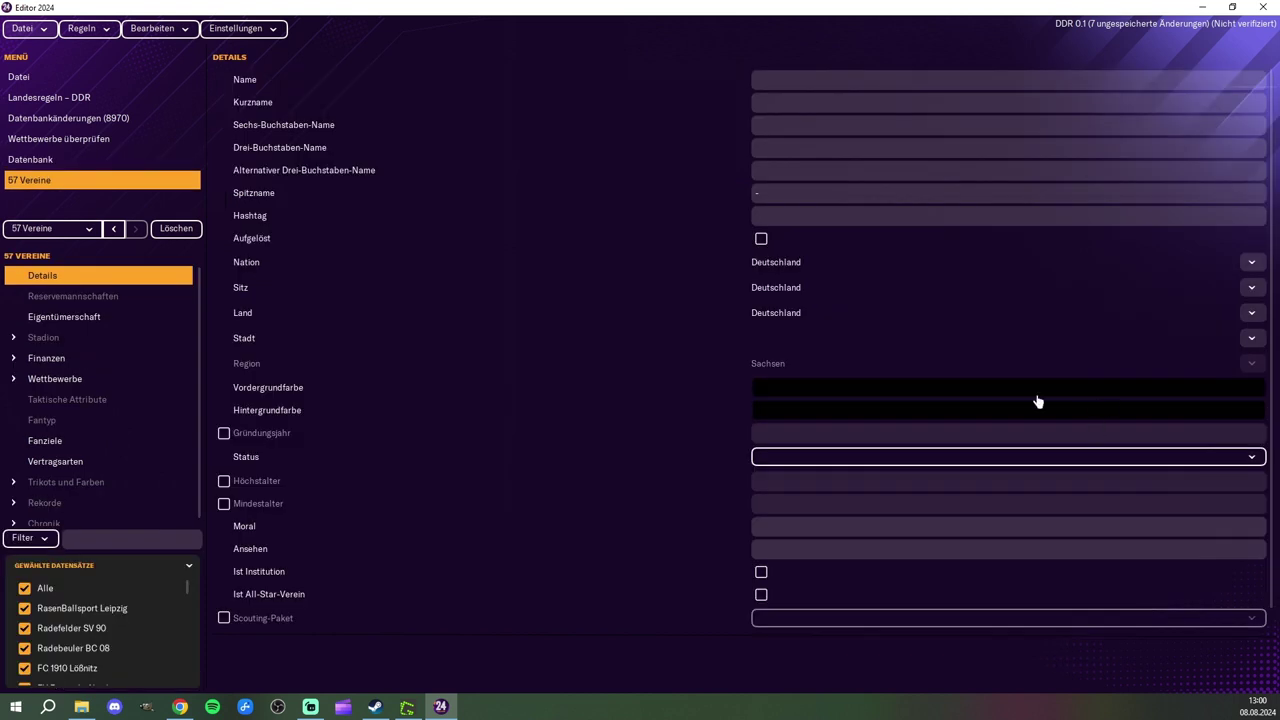
pyautogui.click(1252, 263)
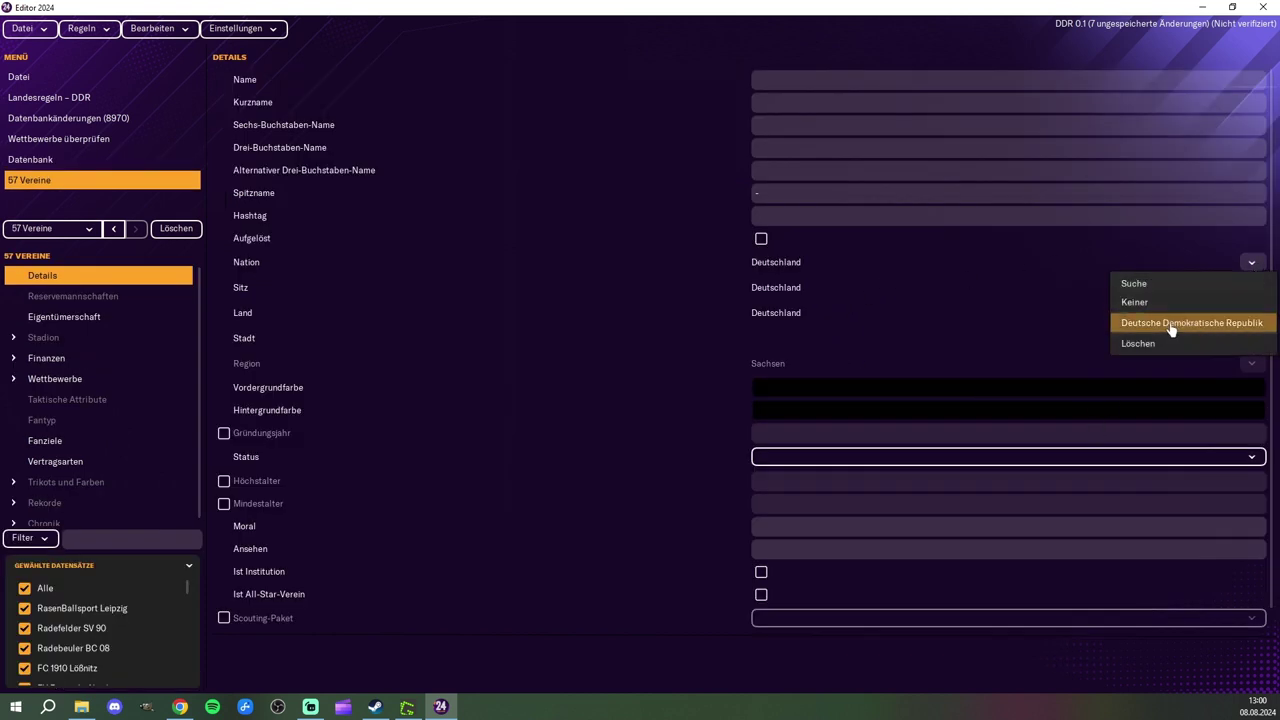
pyautogui.click(1172, 326)
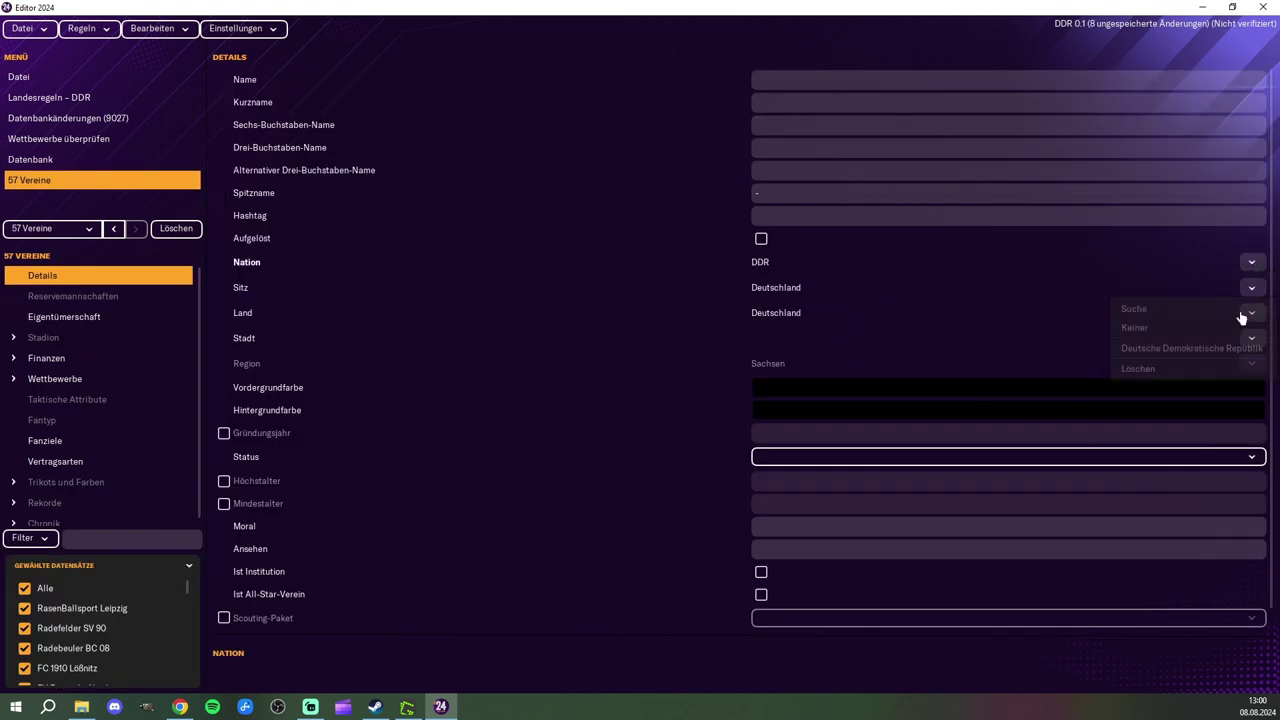
pyautogui.click(1252, 288)
pyautogui.click(1190, 348)
pyautogui.click(1252, 313)
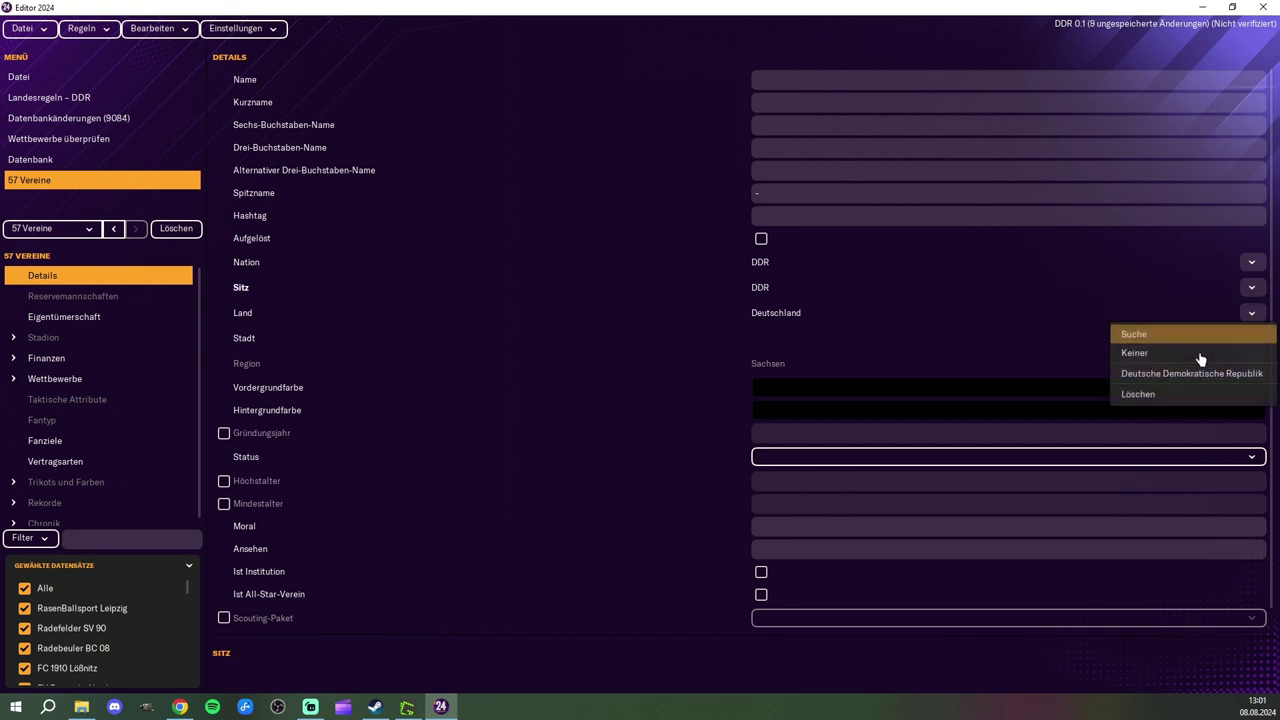
pyautogui.click(1188, 378)
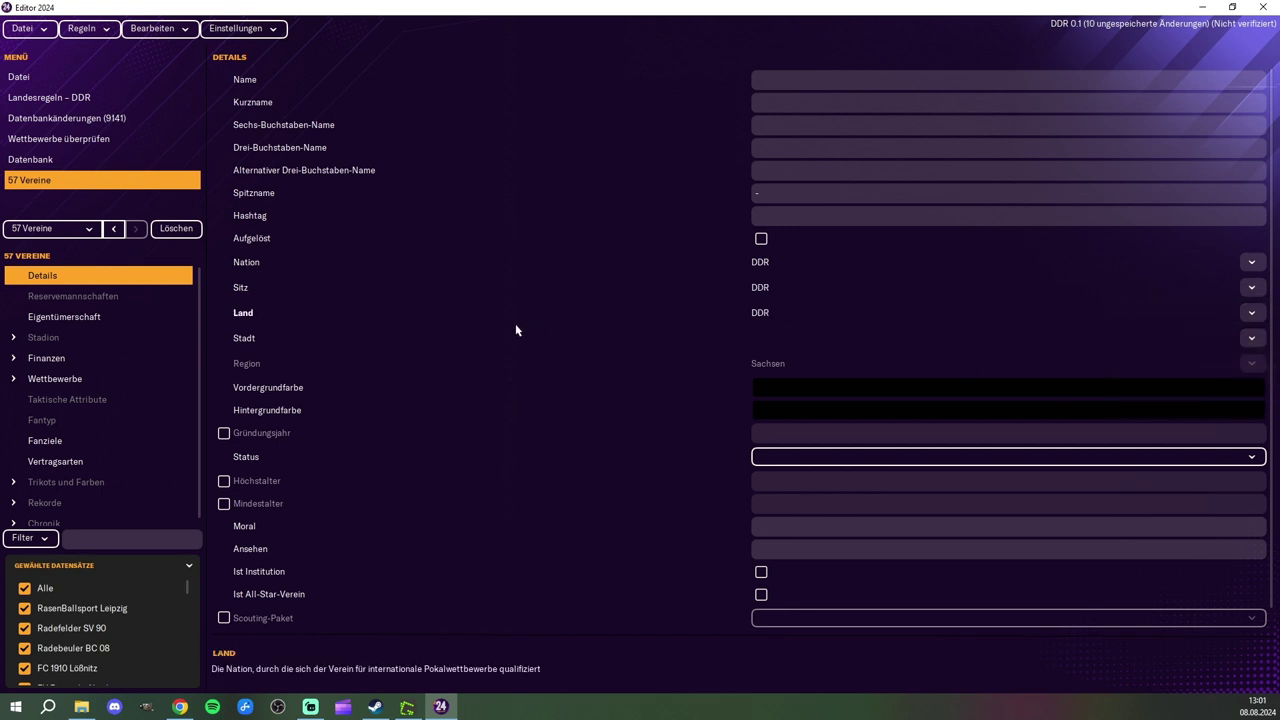
# Step: Return to the club list in the database and change the filter's region to Sachsen-Anhalt
pyautogui.click(28, 162)
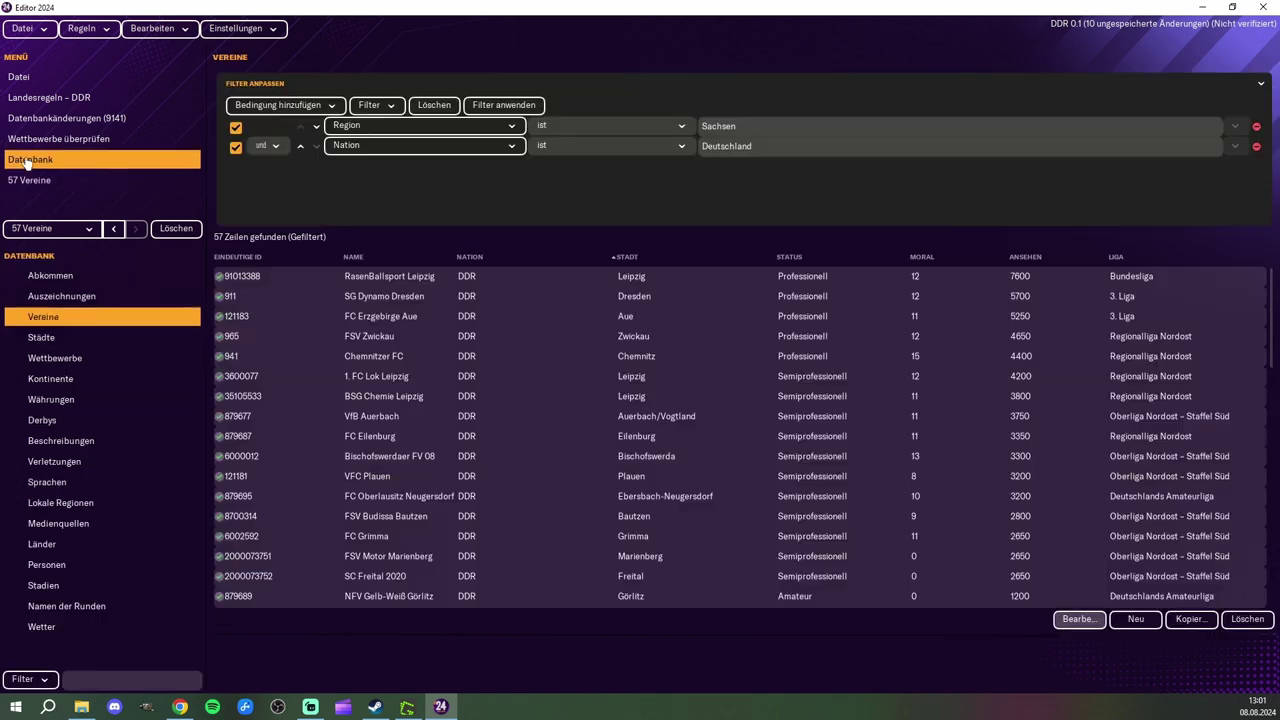
pyautogui.click(740, 121)
pyautogui.write('-')
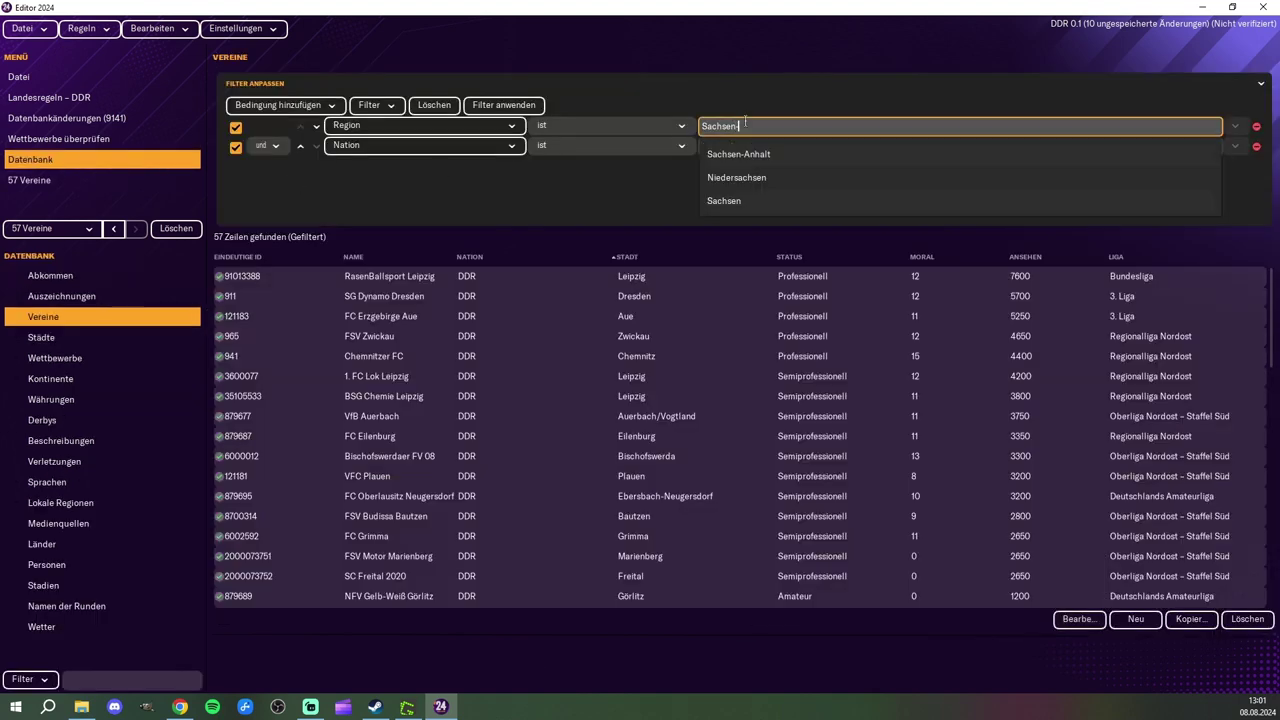
pyautogui.write('-')
pyautogui.click(745, 153)
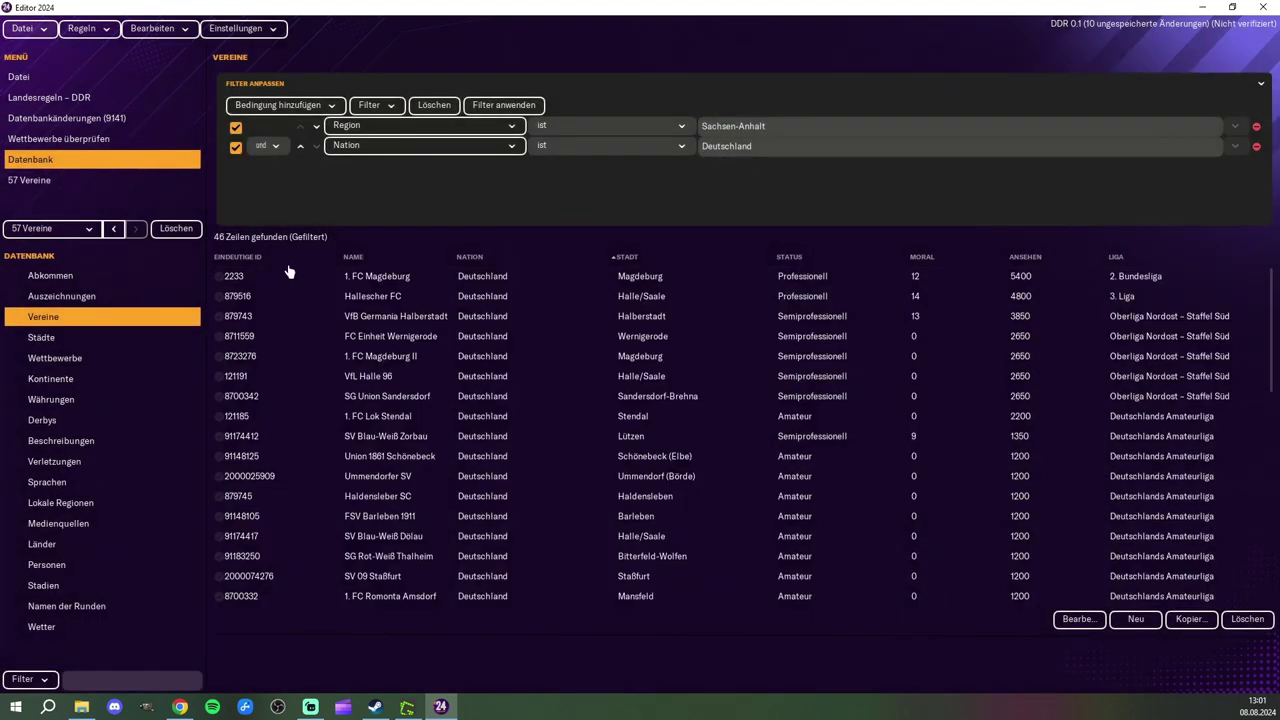
# Step: Edit all filtered Sachsen-Anhalt clubs together, setting their Nation, Sitz and Land to Deutsche Demokratische Republik
pyautogui.scroll(-5, 316, 400)
pyautogui.scroll(-5, 315, 406)
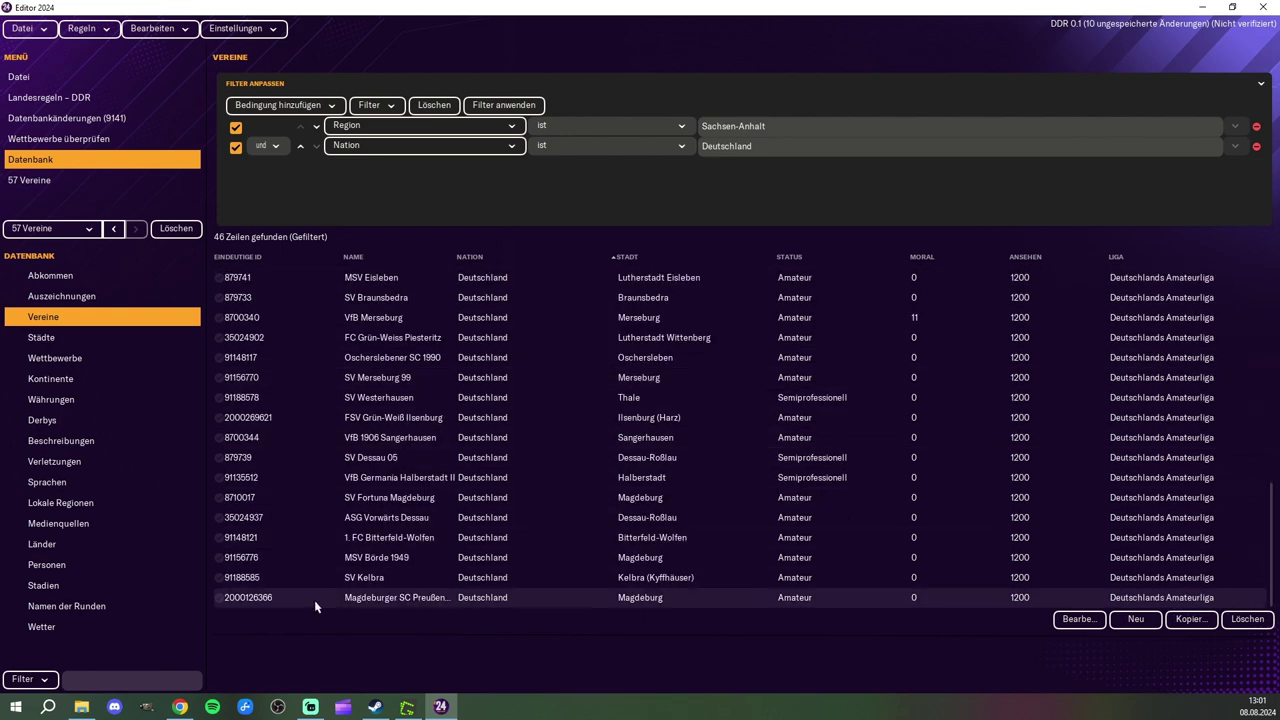
pyautogui.hotkey('ctrl', 'a')
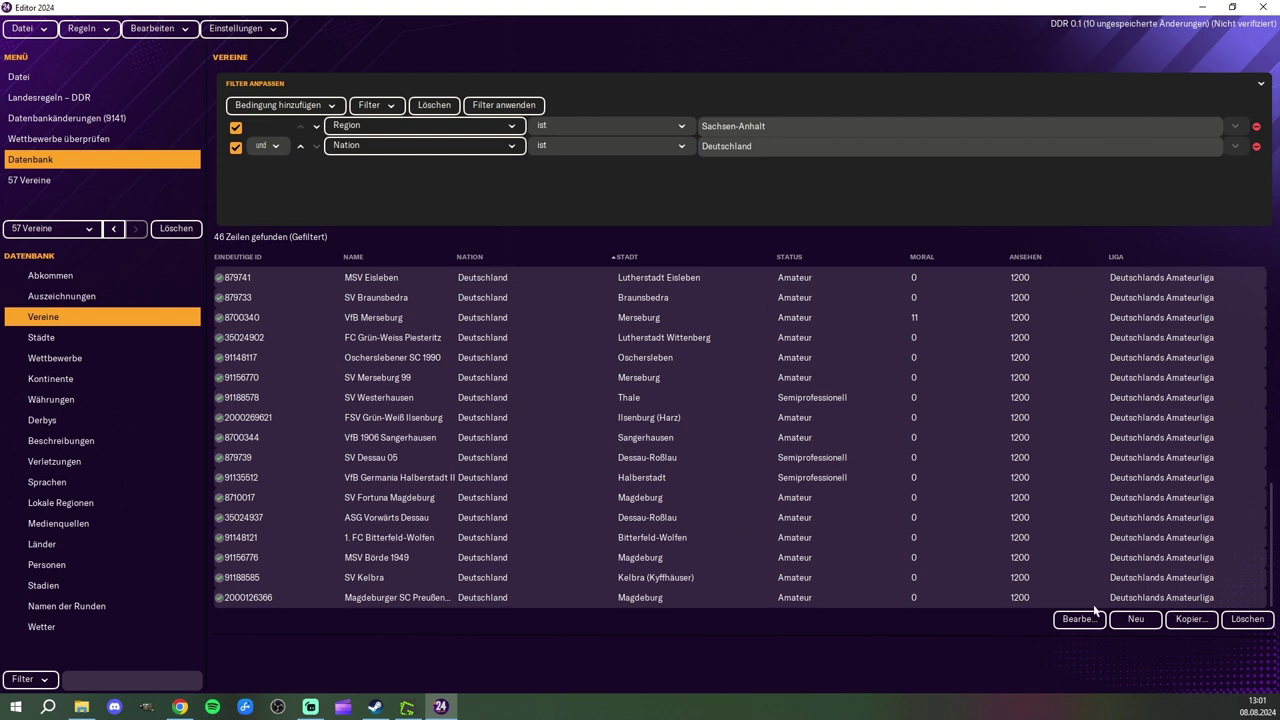
pyautogui.click(1088, 620)
pyautogui.click(1251, 262)
pyautogui.click(1197, 326)
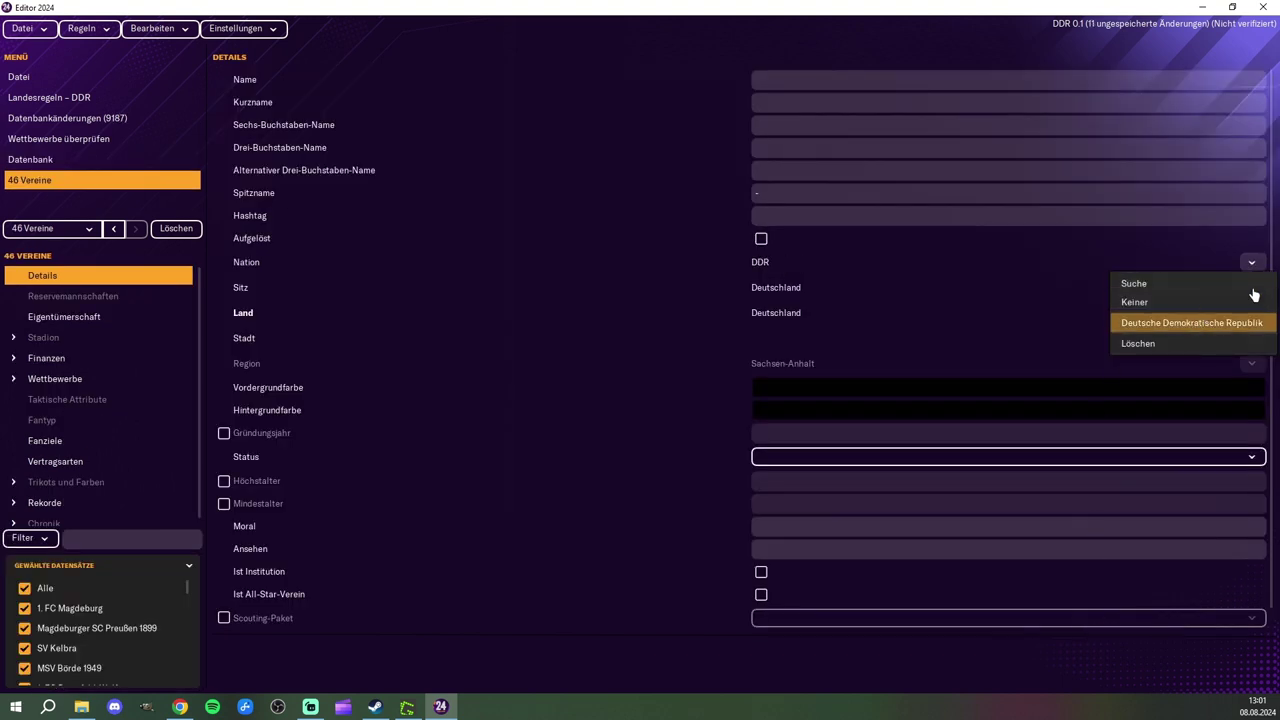
pyautogui.click(1251, 287)
pyautogui.click(1206, 349)
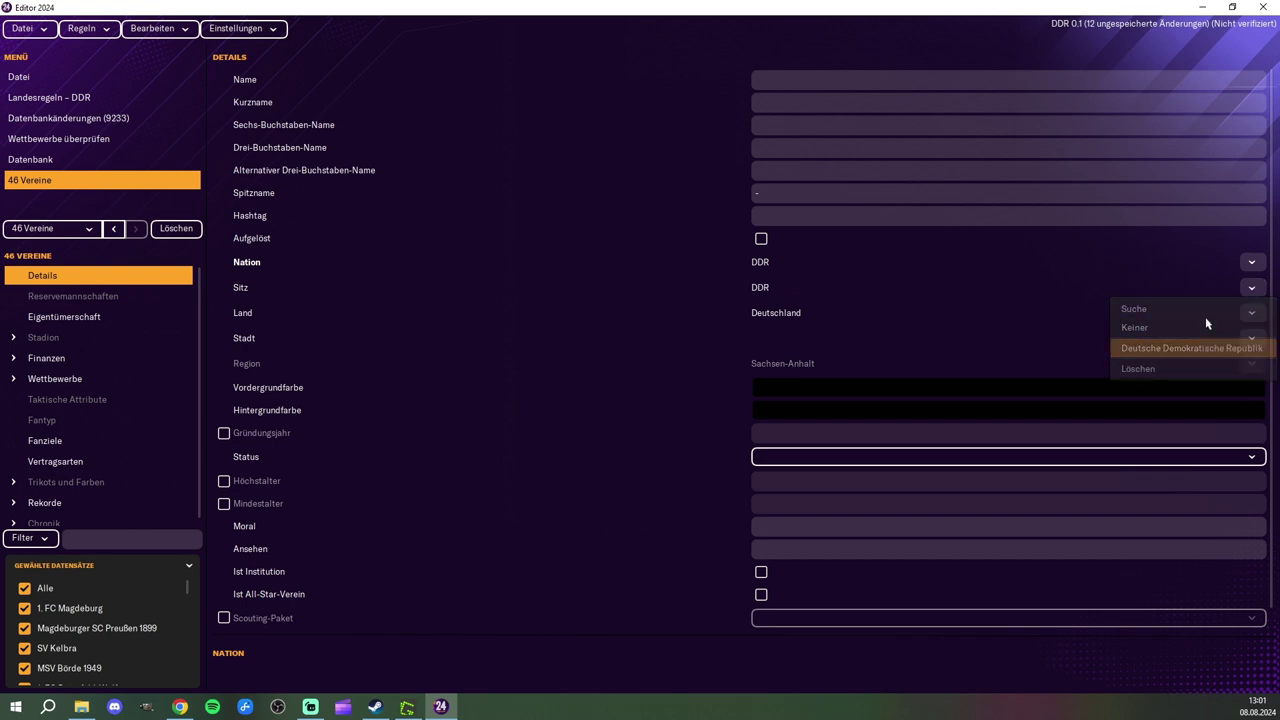
pyautogui.click(1251, 313)
pyautogui.click(1197, 374)
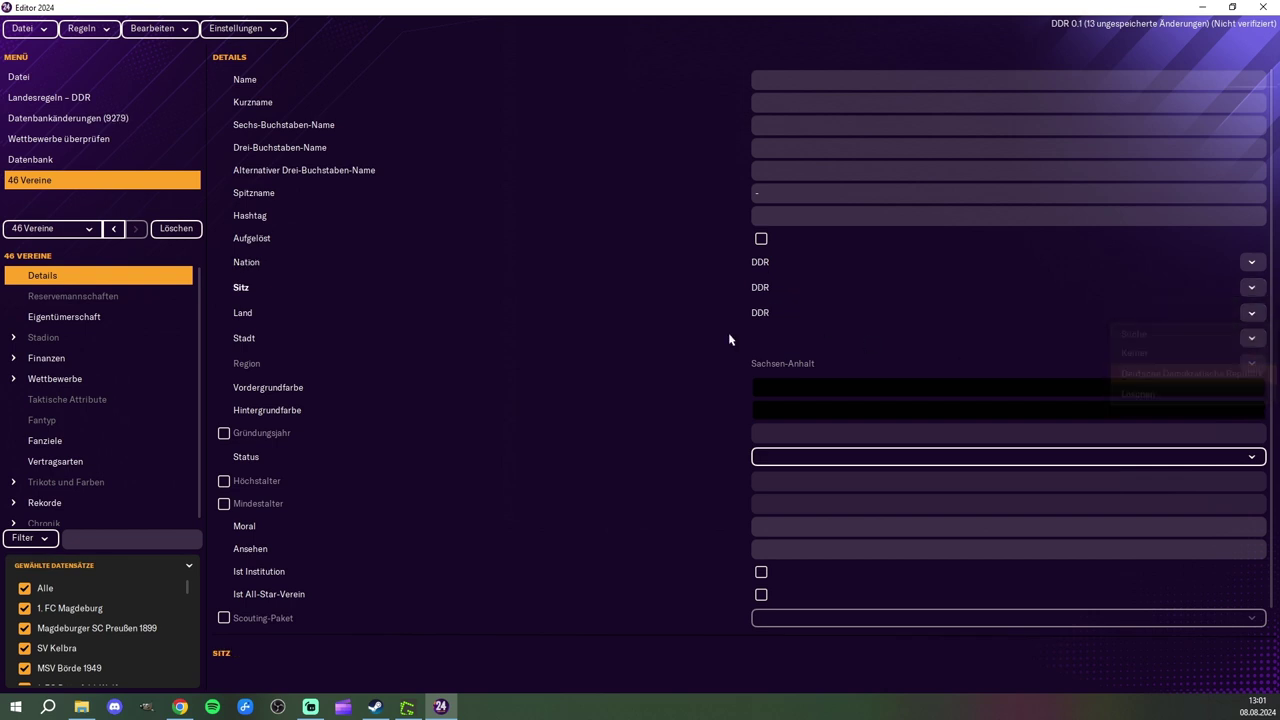
# Step: Return to the club list in the database and change the filter's region to Thüringen
pyautogui.click(70, 162)
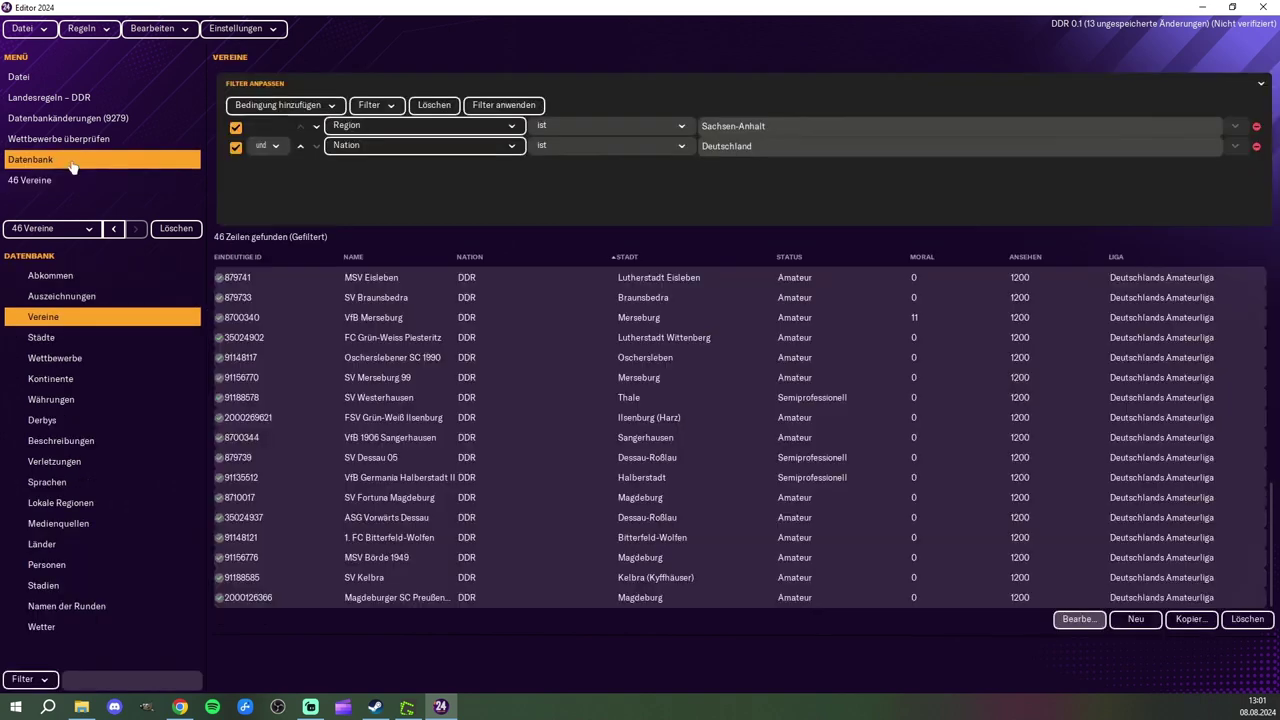
pyautogui.click(829, 135)
pyautogui.write('Thür')
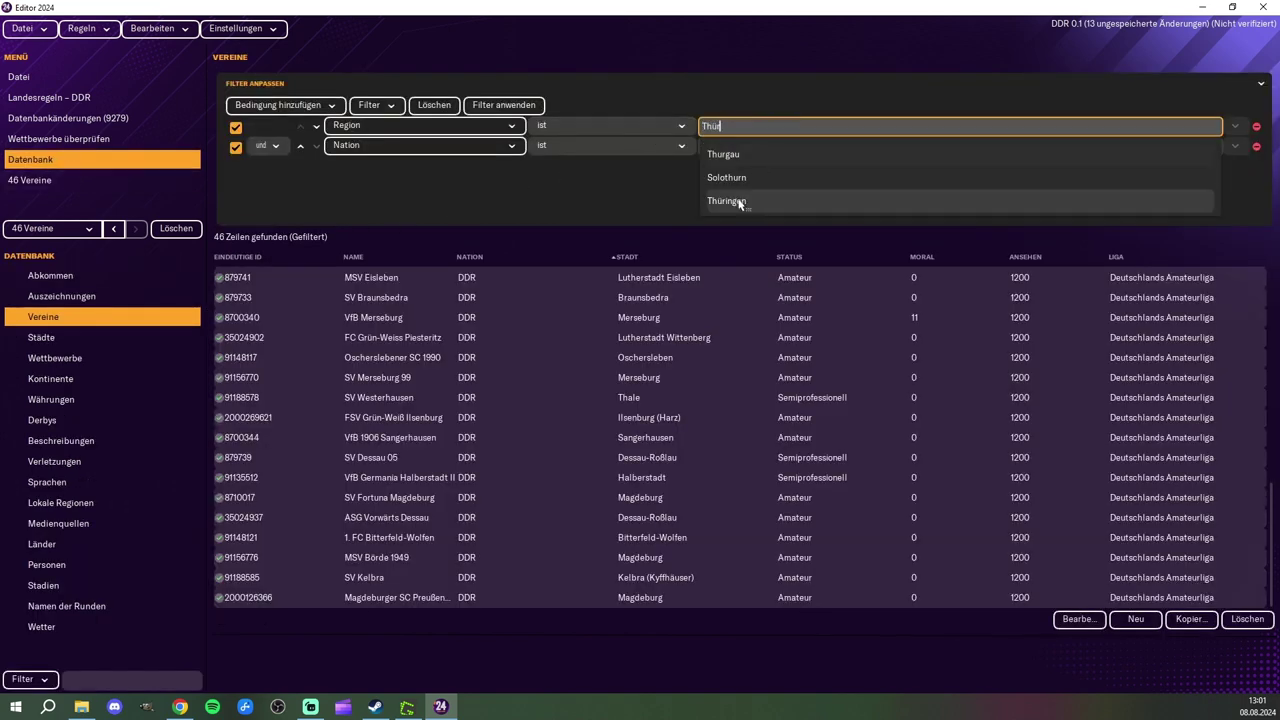
pyautogui.click(728, 200)
# Step: Edit all filtered Thüringen clubs together, setting their Nation, Sitz and Land to Deutsche Demokratische Republik
pyautogui.scroll(1, 443, 288)
pyautogui.click(443, 286)
pyautogui.hotkey('ctrl', 'a')
pyautogui.click(1072, 621)
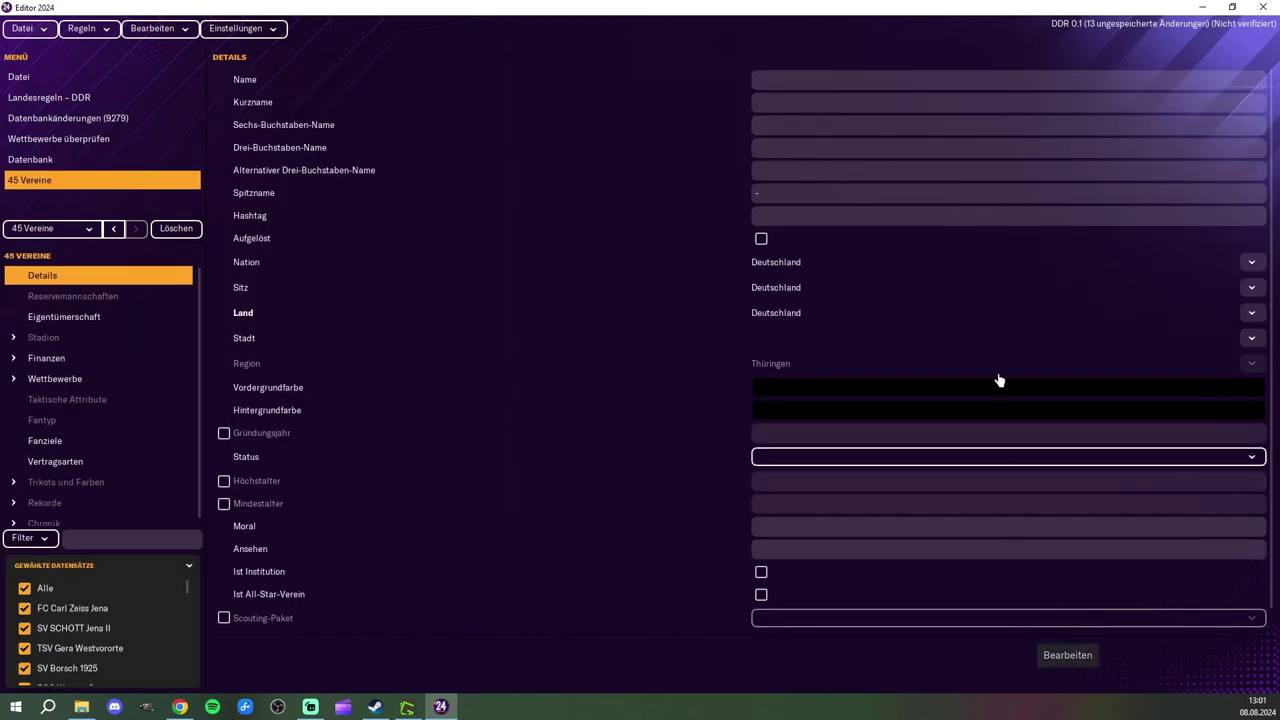
pyautogui.click(1251, 262)
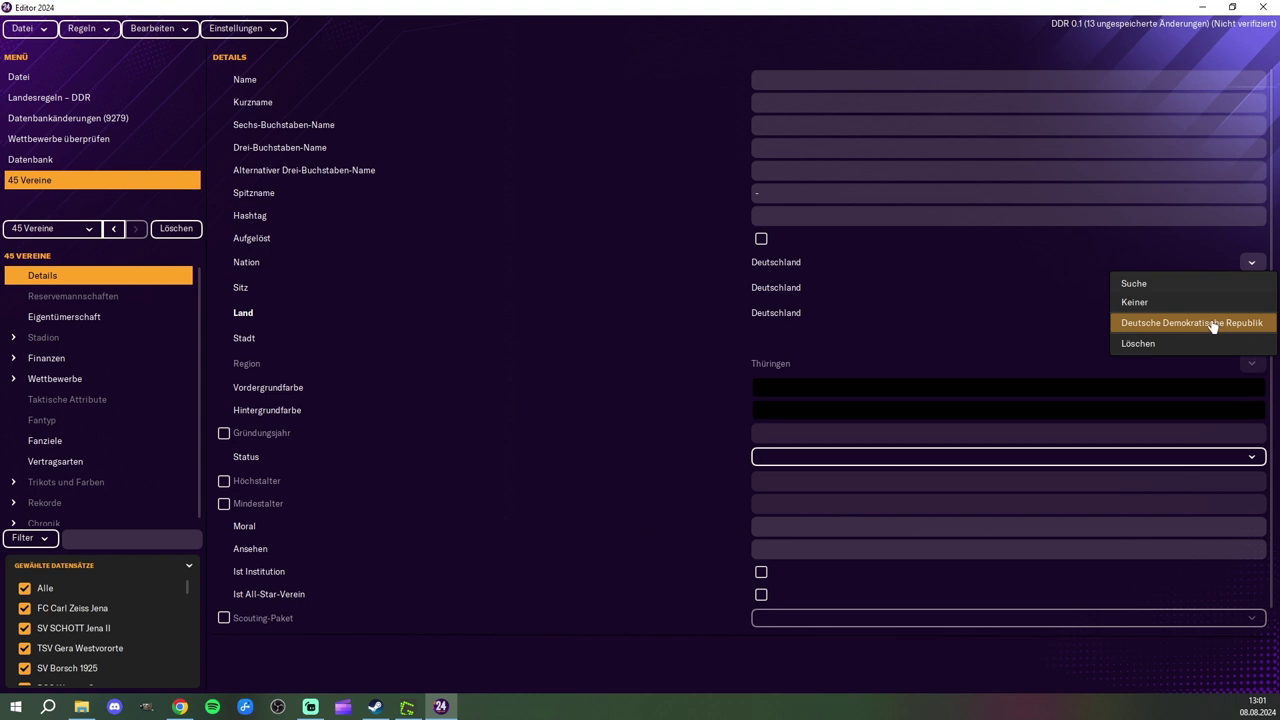
pyautogui.click(1214, 322)
pyautogui.click(1251, 287)
pyautogui.click(1217, 348)
pyautogui.click(1251, 313)
pyautogui.click(1187, 384)
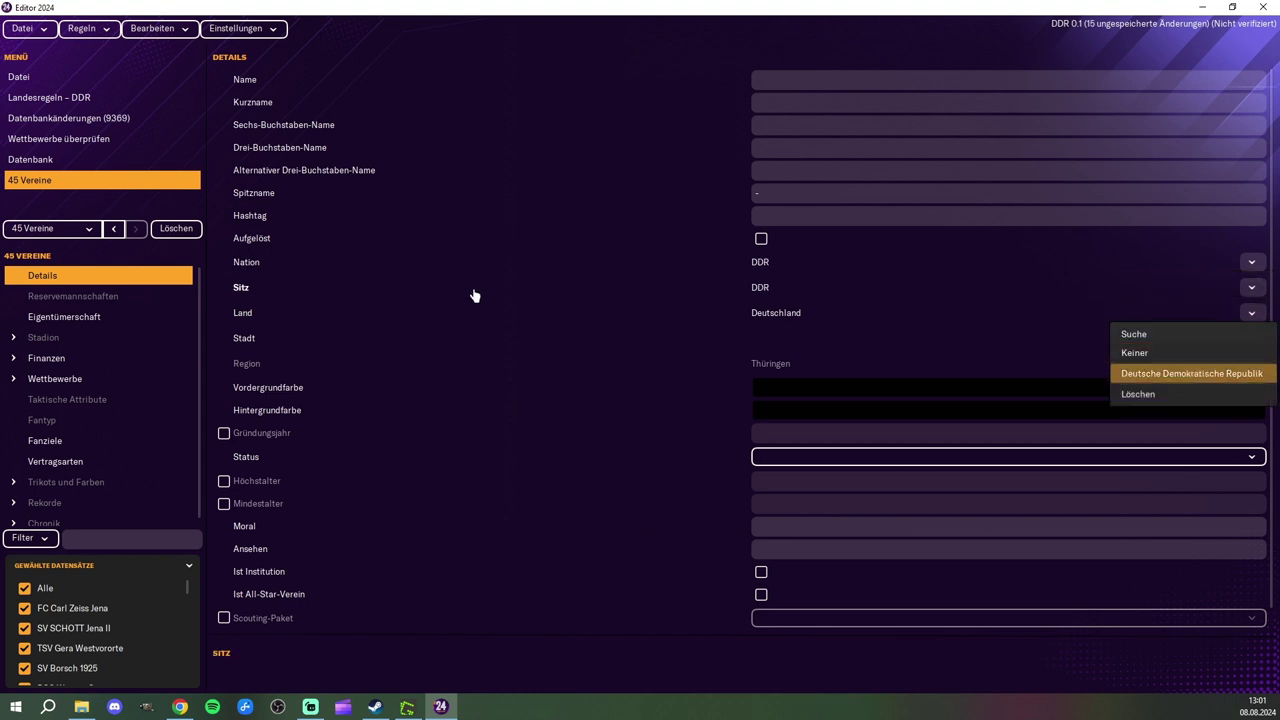
# Step: Return to the club list in the database and change the filter's region to Brandenburg
pyautogui.click(72, 161)
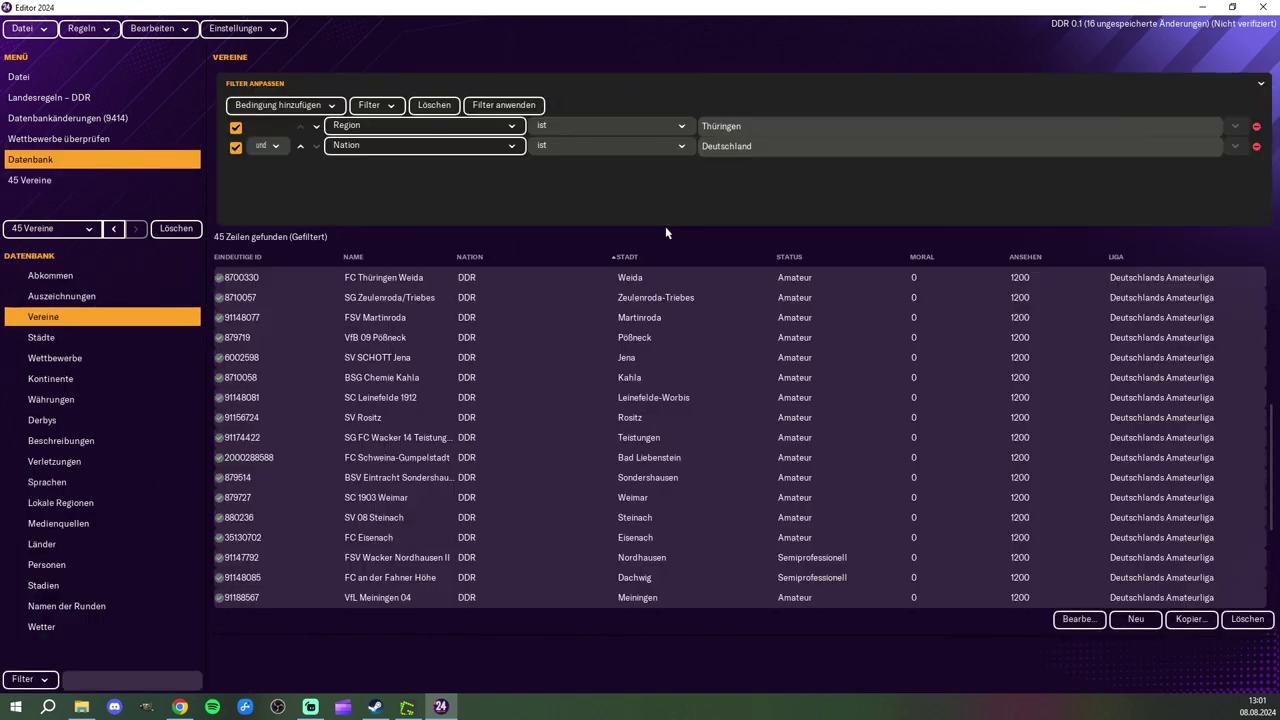
pyautogui.moveTo(771, 134); pyautogui.dragTo(660, 138)
pyautogui.write('Bran')
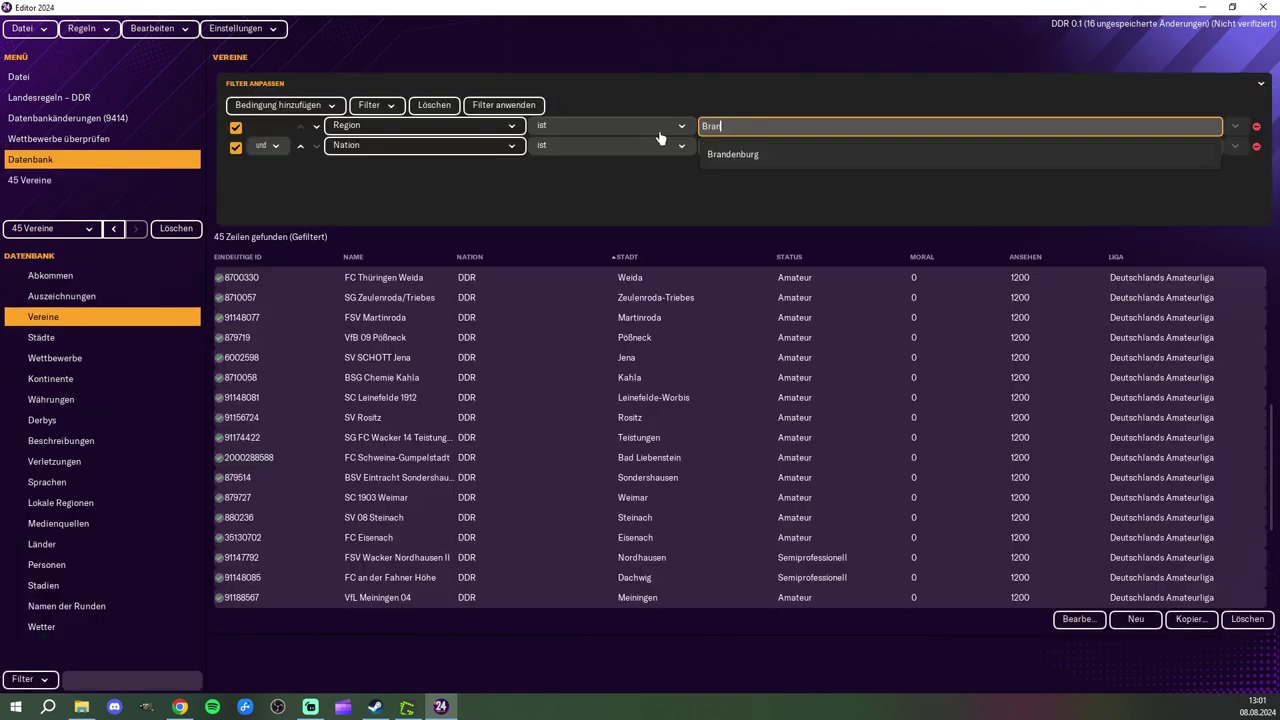
pyautogui.click(775, 154)
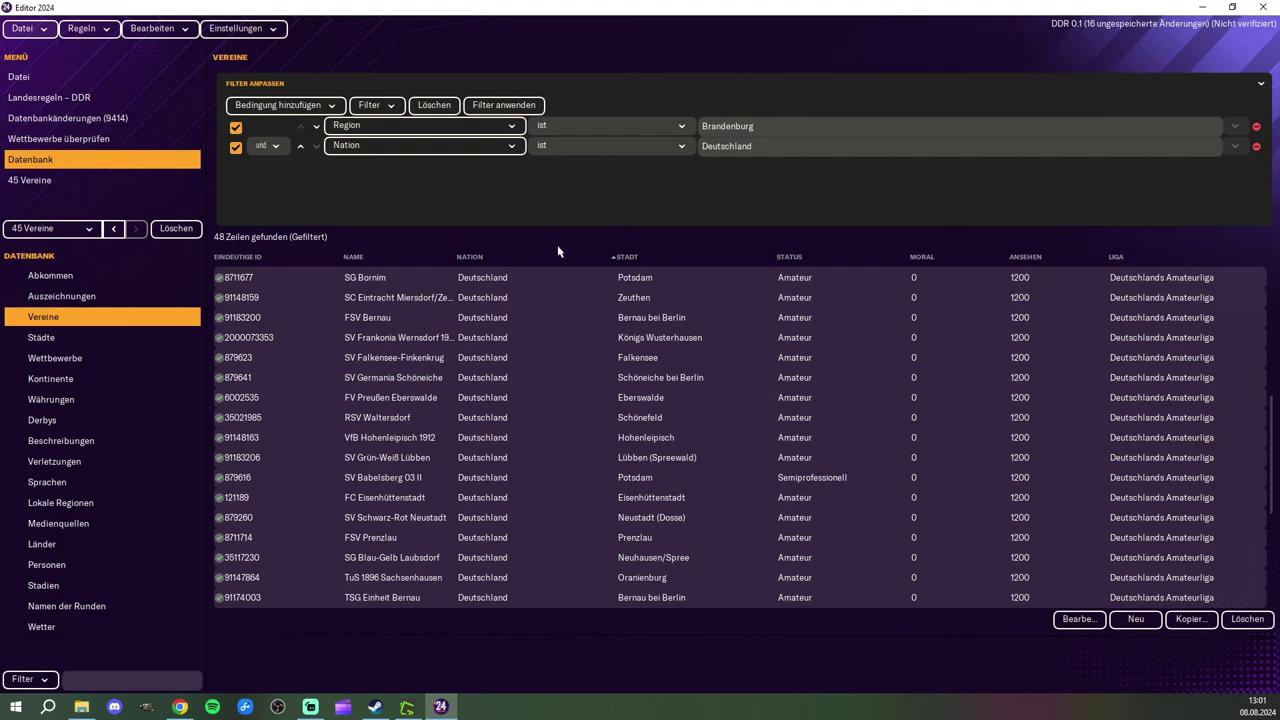
# Step: Edit all filtered Brandenburg clubs together, setting their Nation, Sitz and Land to Deutsche Demokratische Republik
pyautogui.click(313, 285)
pyautogui.hotkey('ctrl', 'a')
pyautogui.scroll(2, 855, 399)
pyautogui.scroll(4, 855, 403)
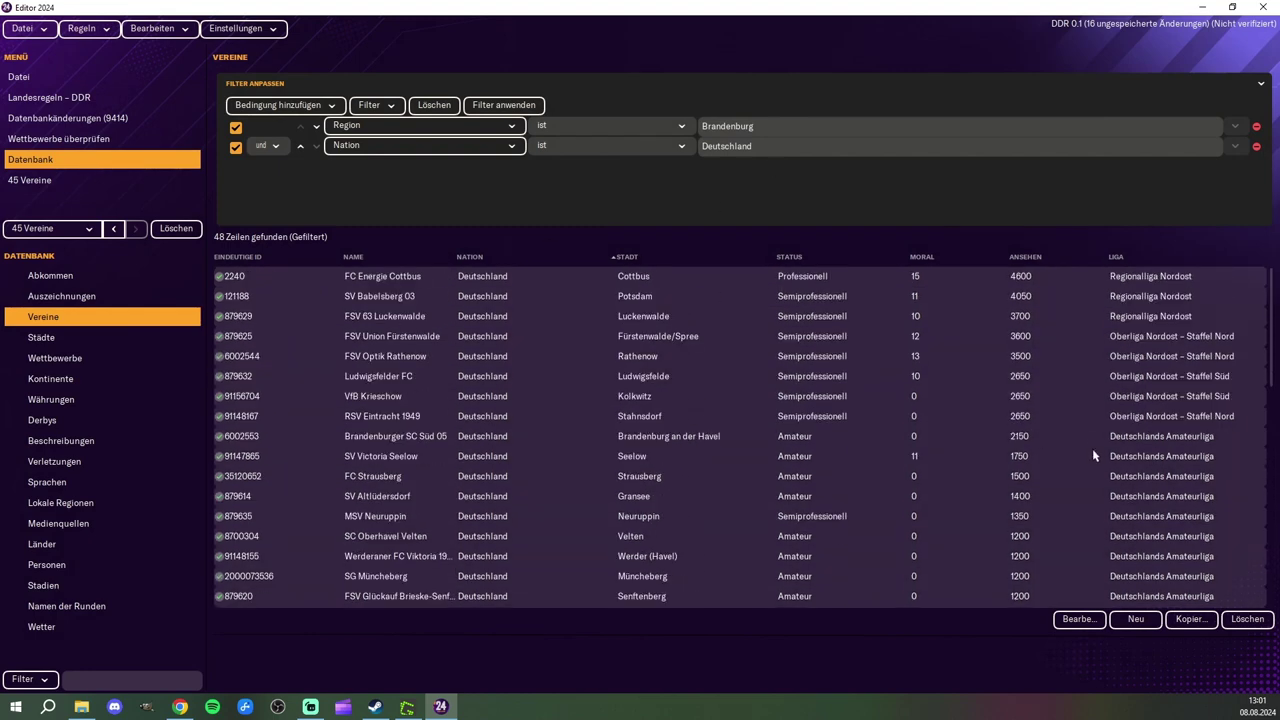
pyautogui.click(1078, 619)
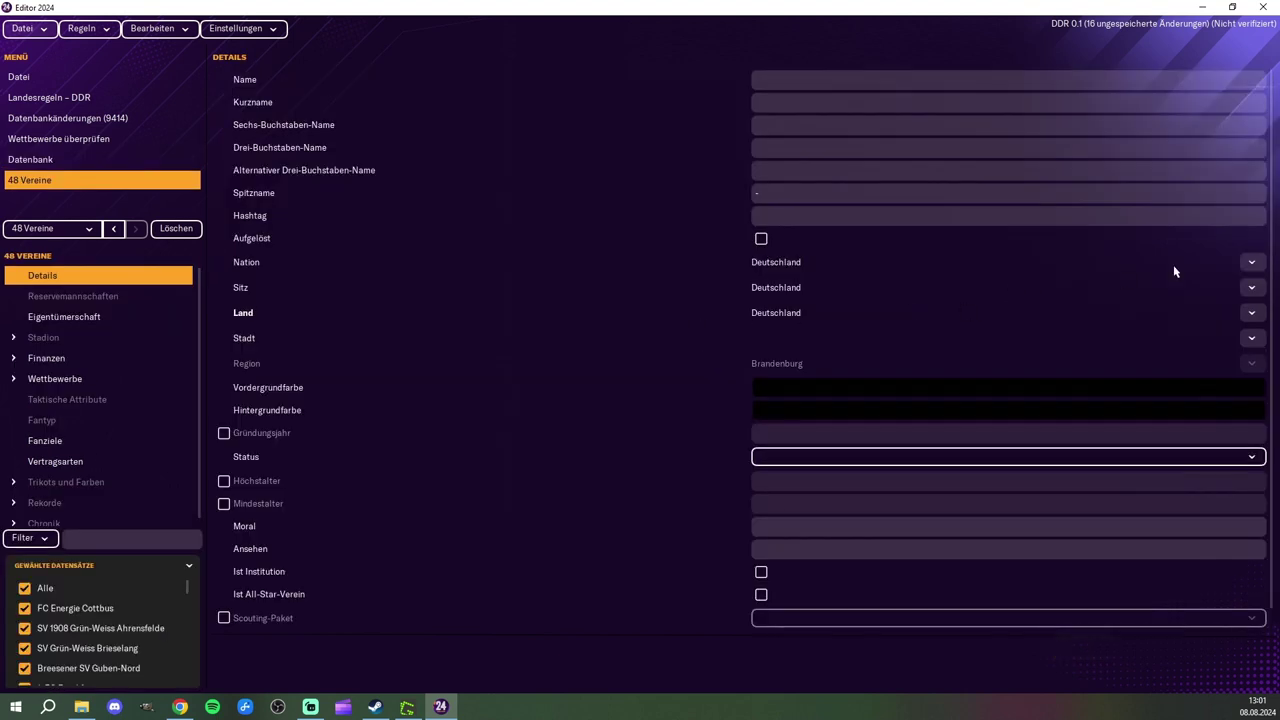
pyautogui.click(1254, 264)
pyautogui.click(1169, 327)
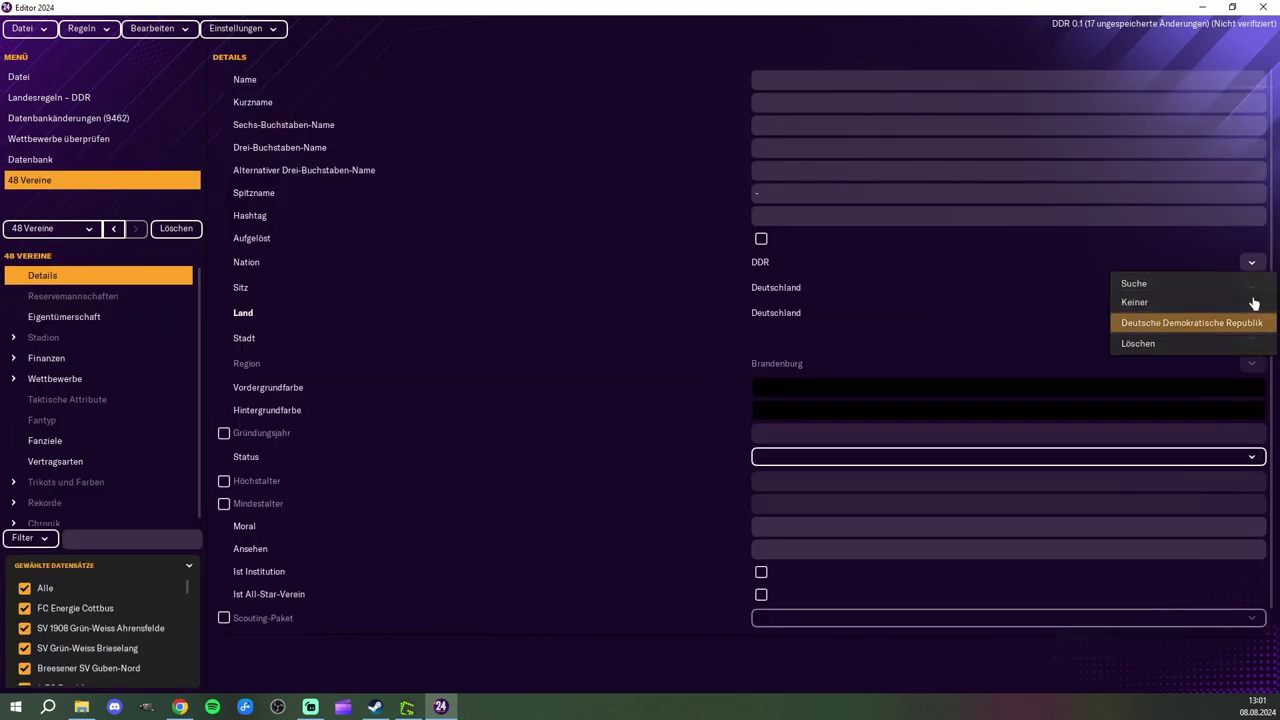
pyautogui.click(1261, 294)
pyautogui.click(1200, 349)
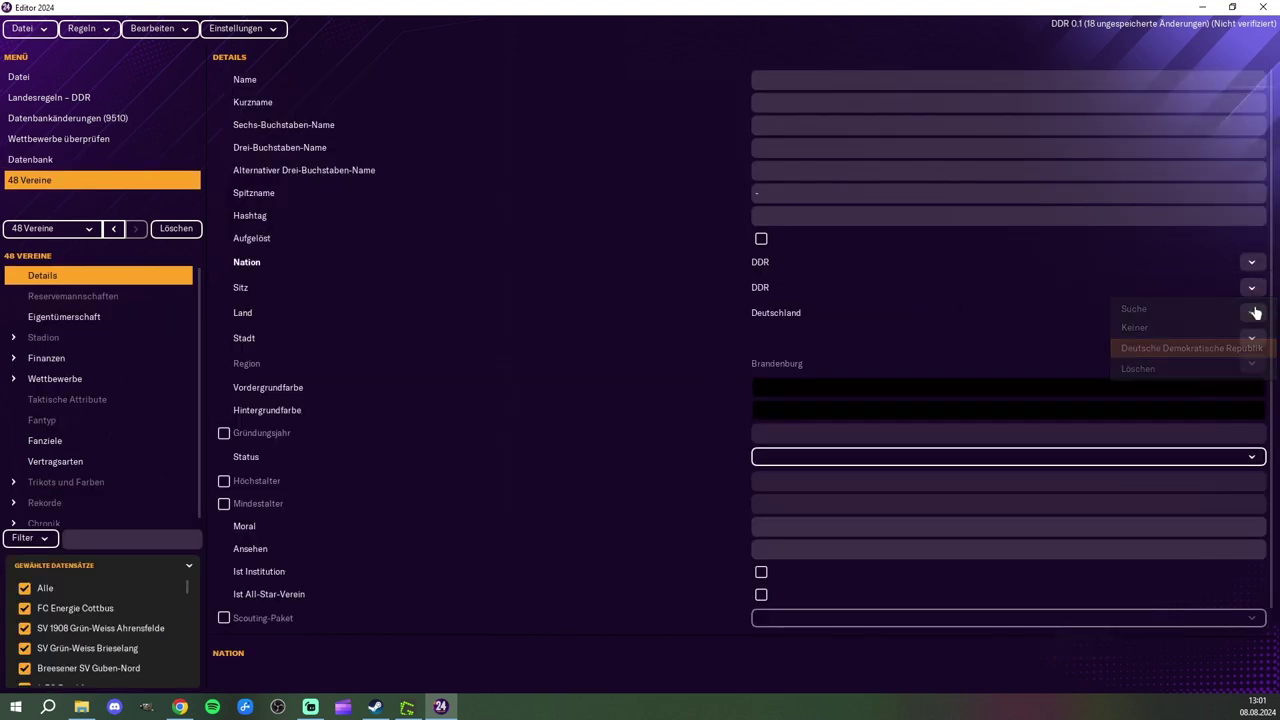
pyautogui.click(1232, 318)
pyautogui.click(1185, 373)
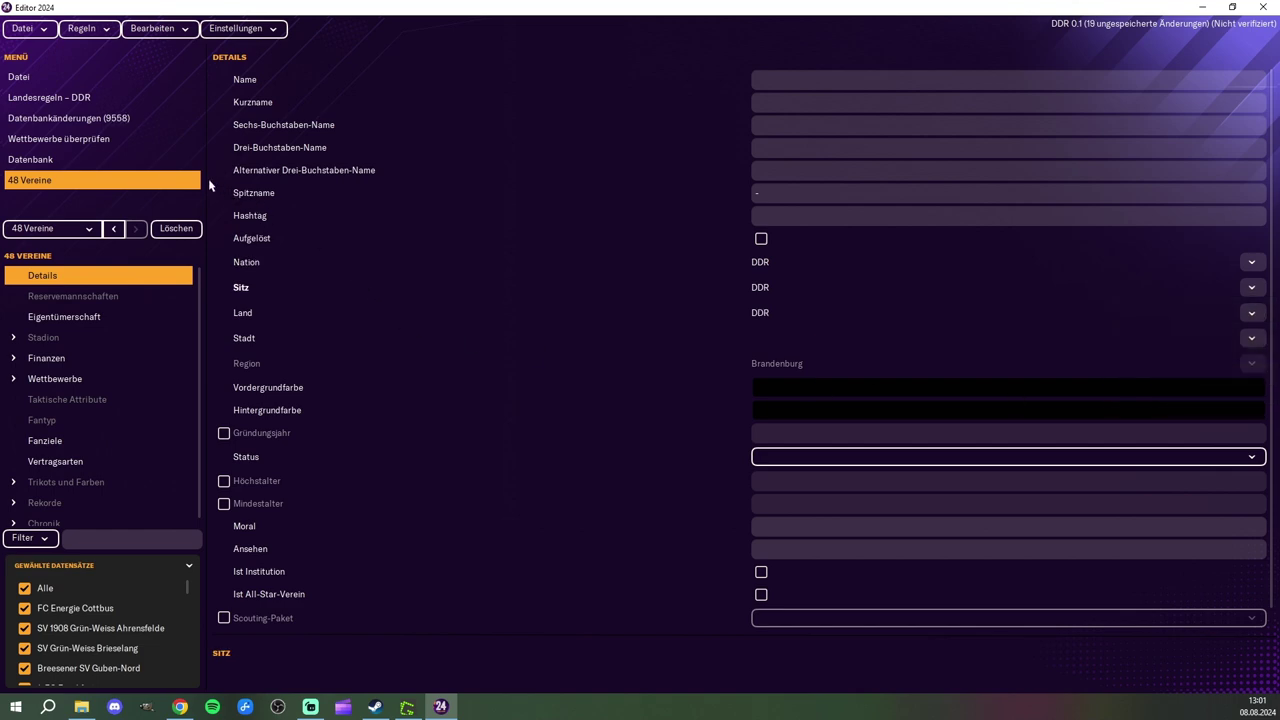
# Step: Return to the club list in the database and change the filter's region to Berlin
pyautogui.click(90, 162)
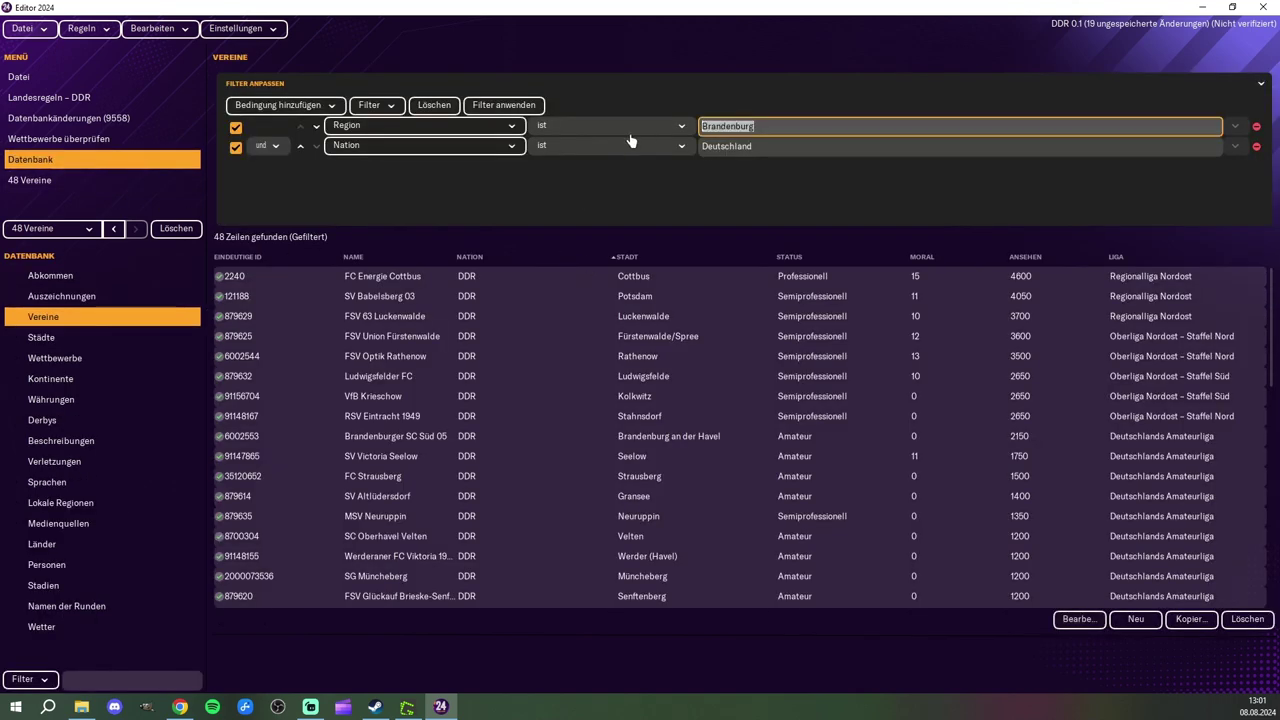
pyautogui.write('Berlin')
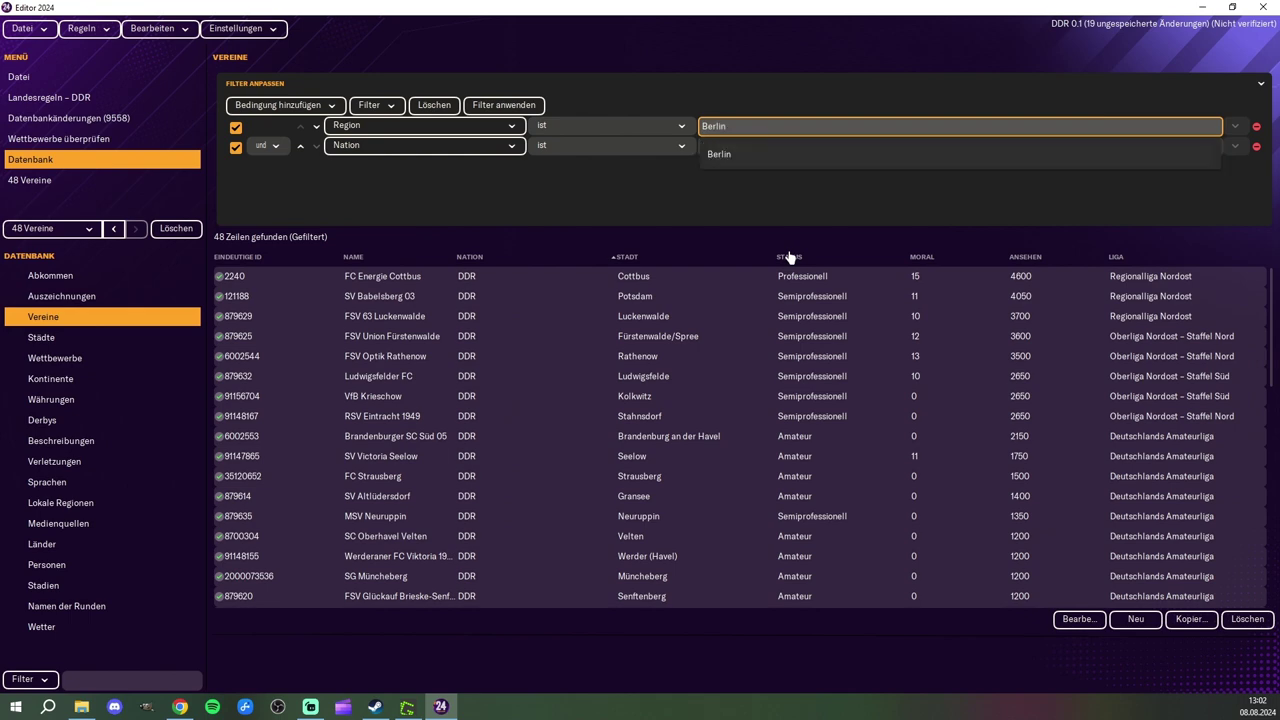
pyautogui.click(807, 163)
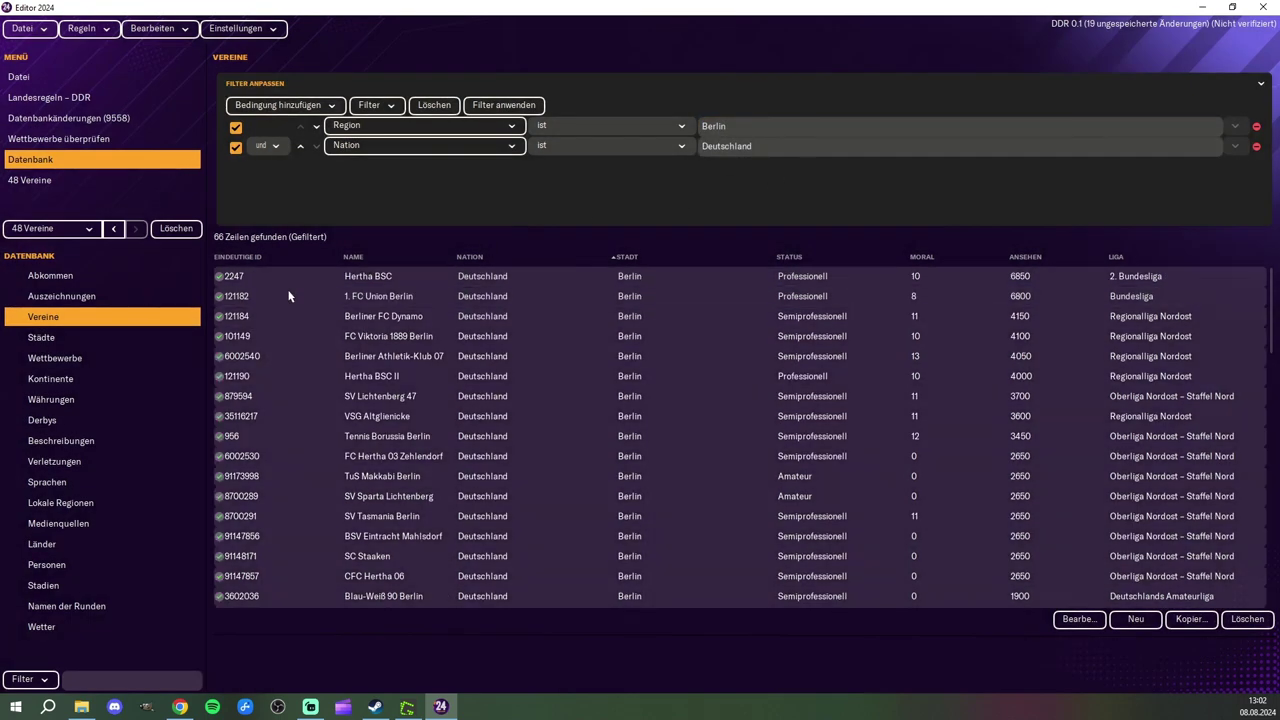
# Step: Edit all filtered Berlin clubs together, setting their Nation, Sitz and Land to Deutsche Demokratische Republik
pyautogui.scroll(-15, 368, 457)
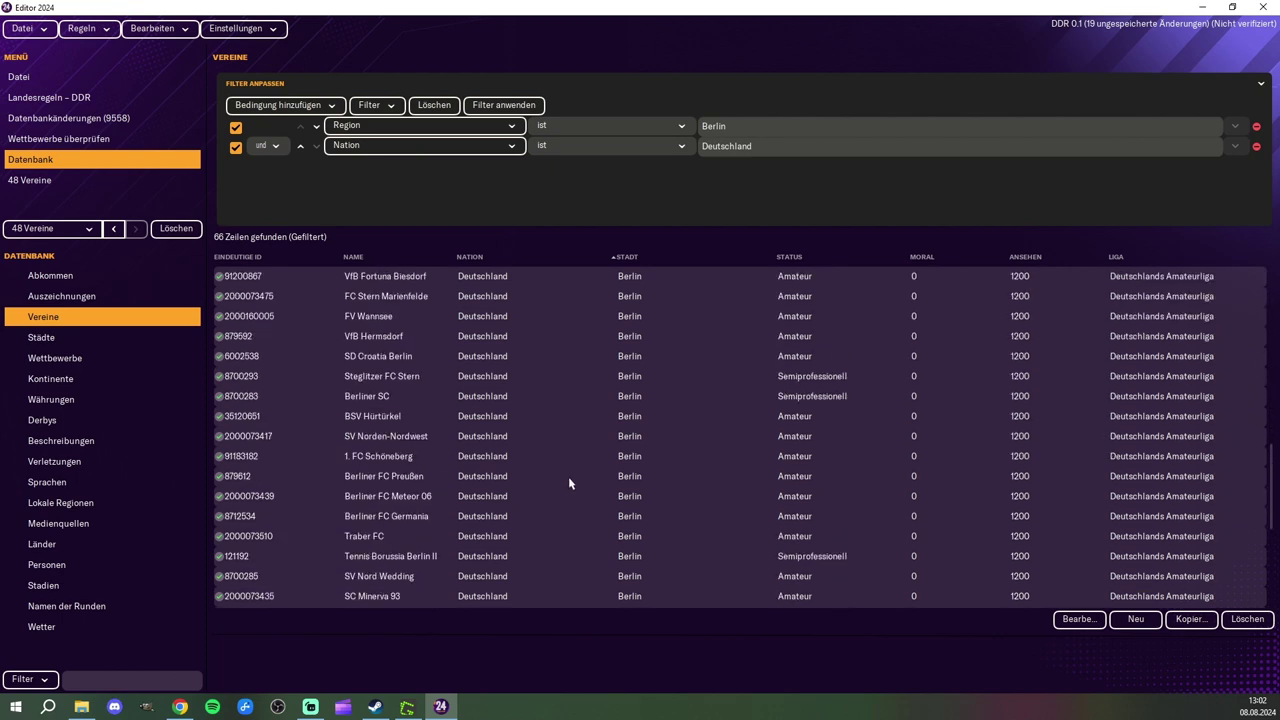
pyautogui.click(1076, 620)
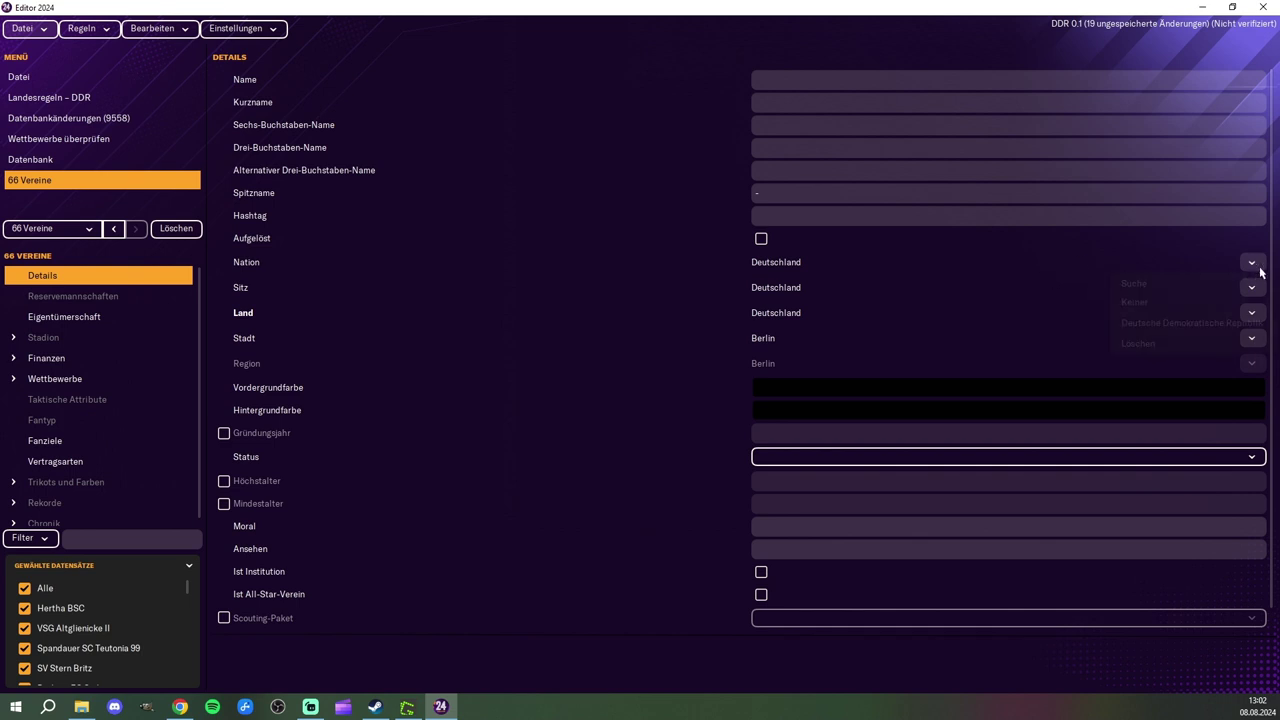
pyautogui.click(1240, 322)
pyautogui.click(1246, 290)
pyautogui.click(1233, 348)
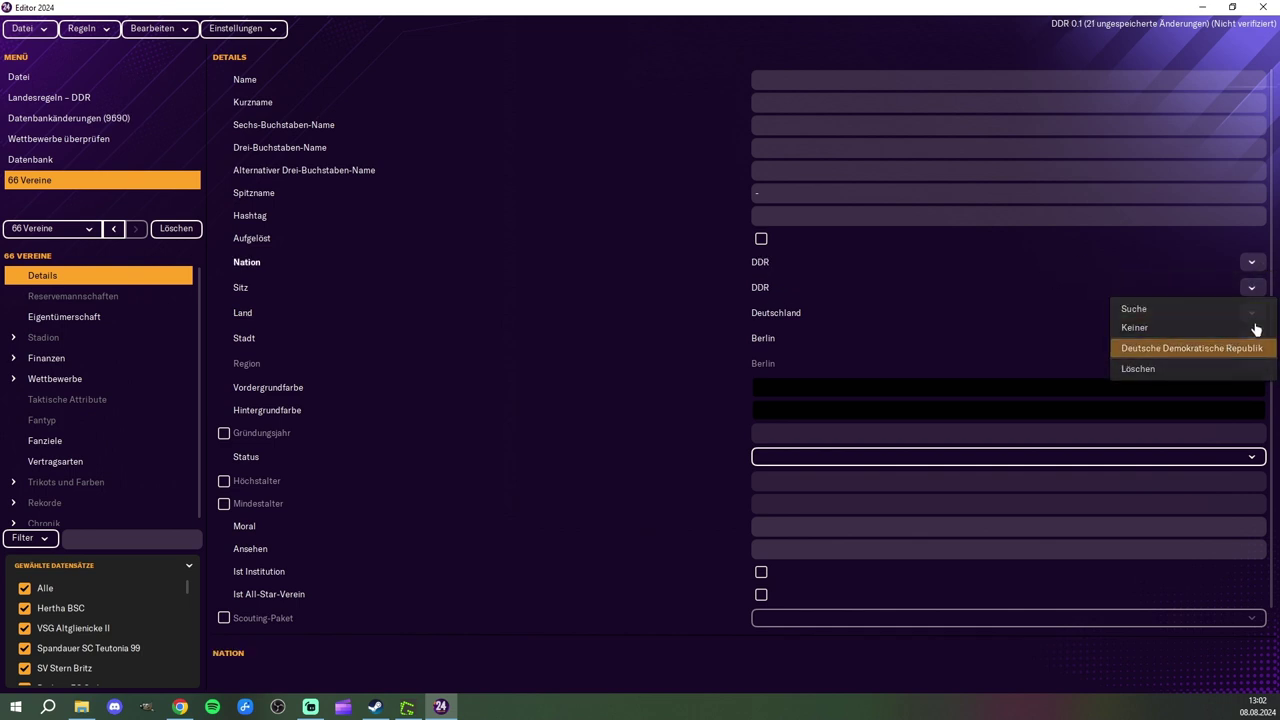
pyautogui.click(1251, 314)
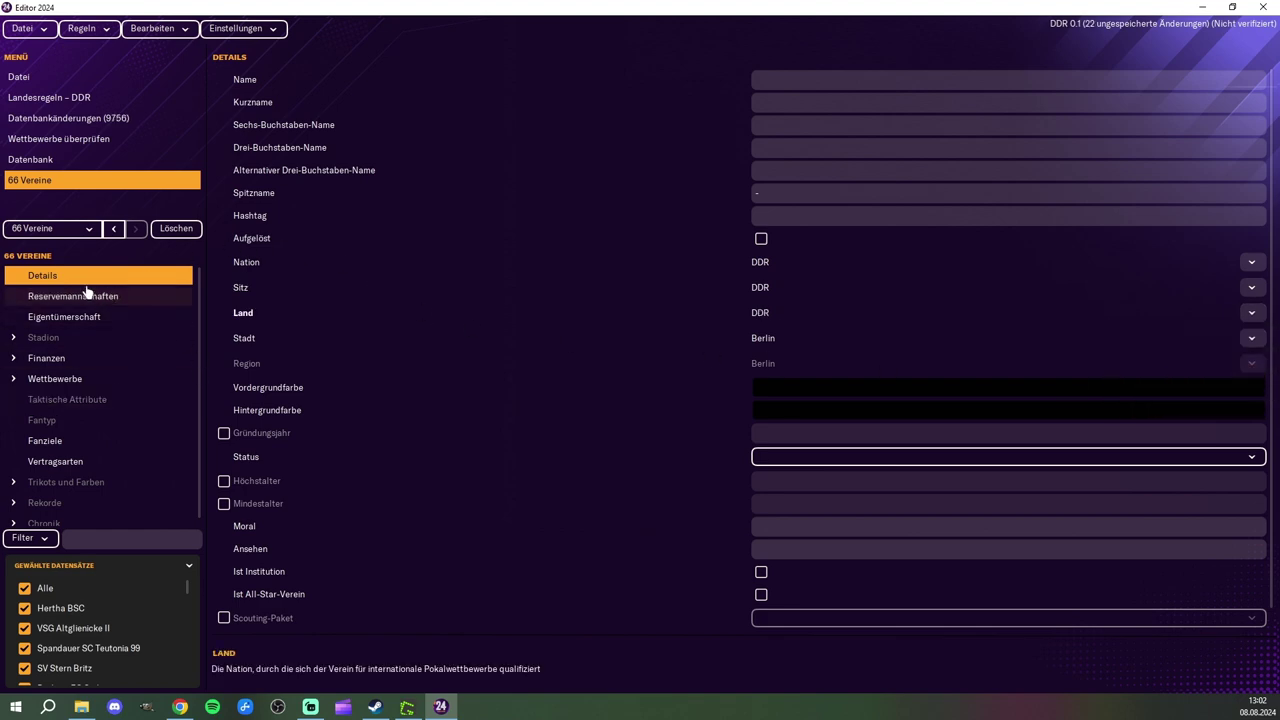
# Step: Return to the club list in the database and change the filter's region to Mecklenburg-Vorpommern
pyautogui.click(62, 162)
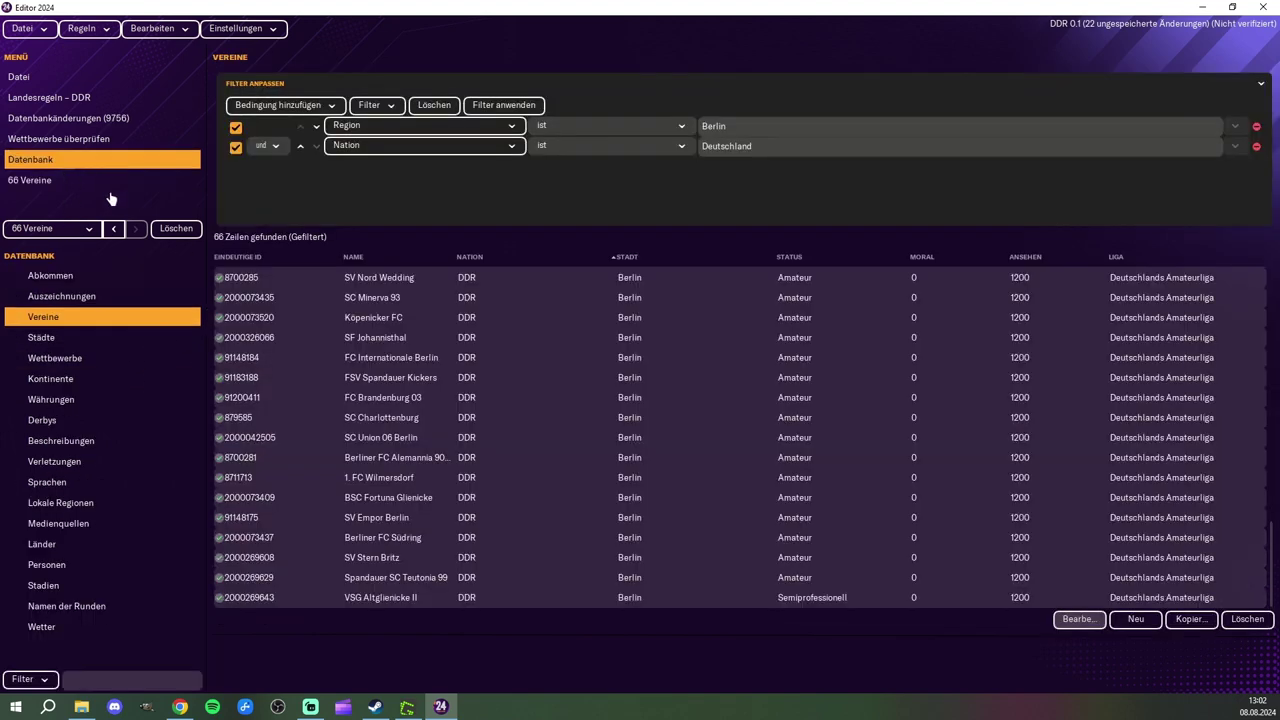
pyautogui.click(774, 128)
pyautogui.write('Meck')
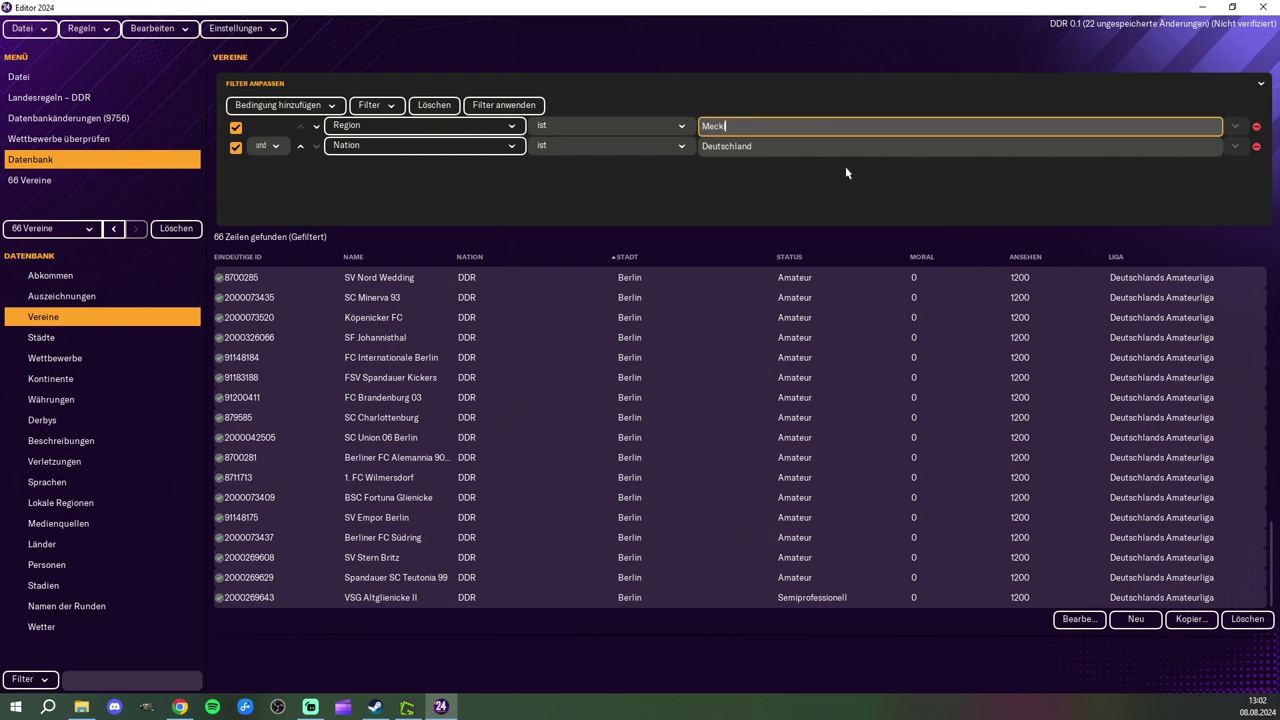
pyautogui.click(837, 162)
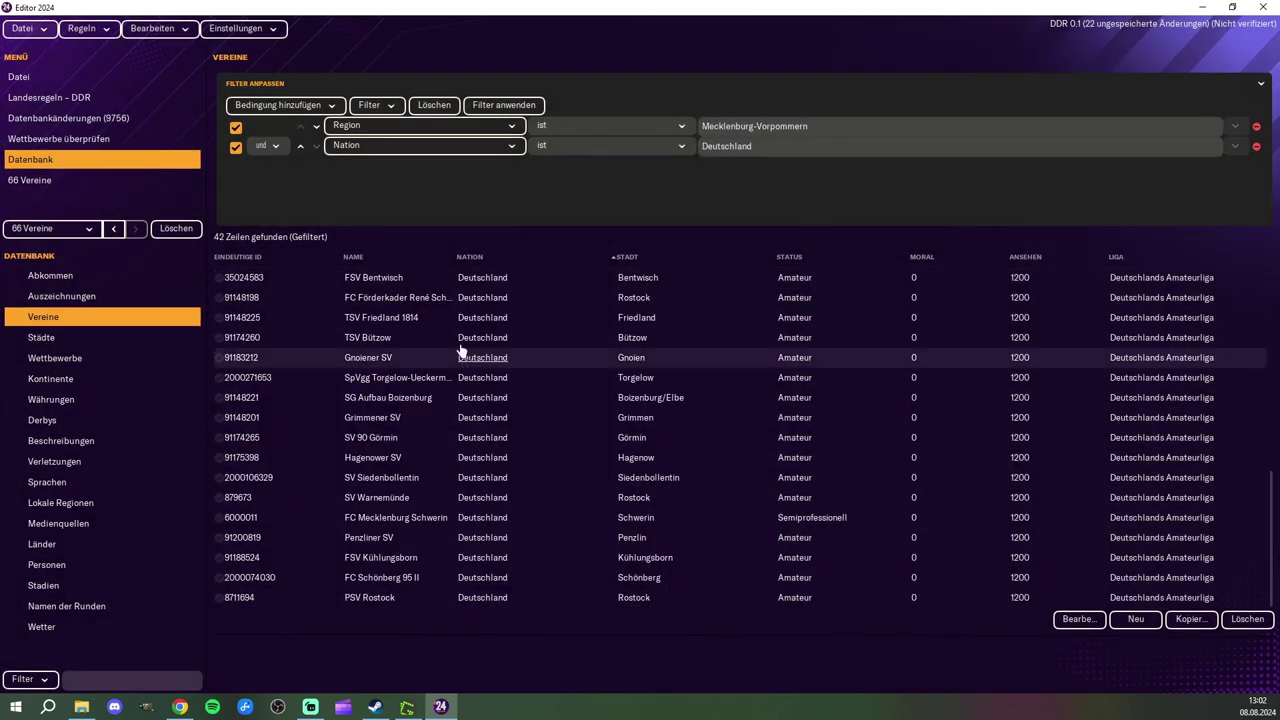
# Step: Edit all filtered Mecklenburg-Vorpommern clubs together, setting their Nation, Sitz and Land to Deutsche Demokratische Republik
pyautogui.click(331, 307)
pyautogui.hotkey('ctrl', 'a')
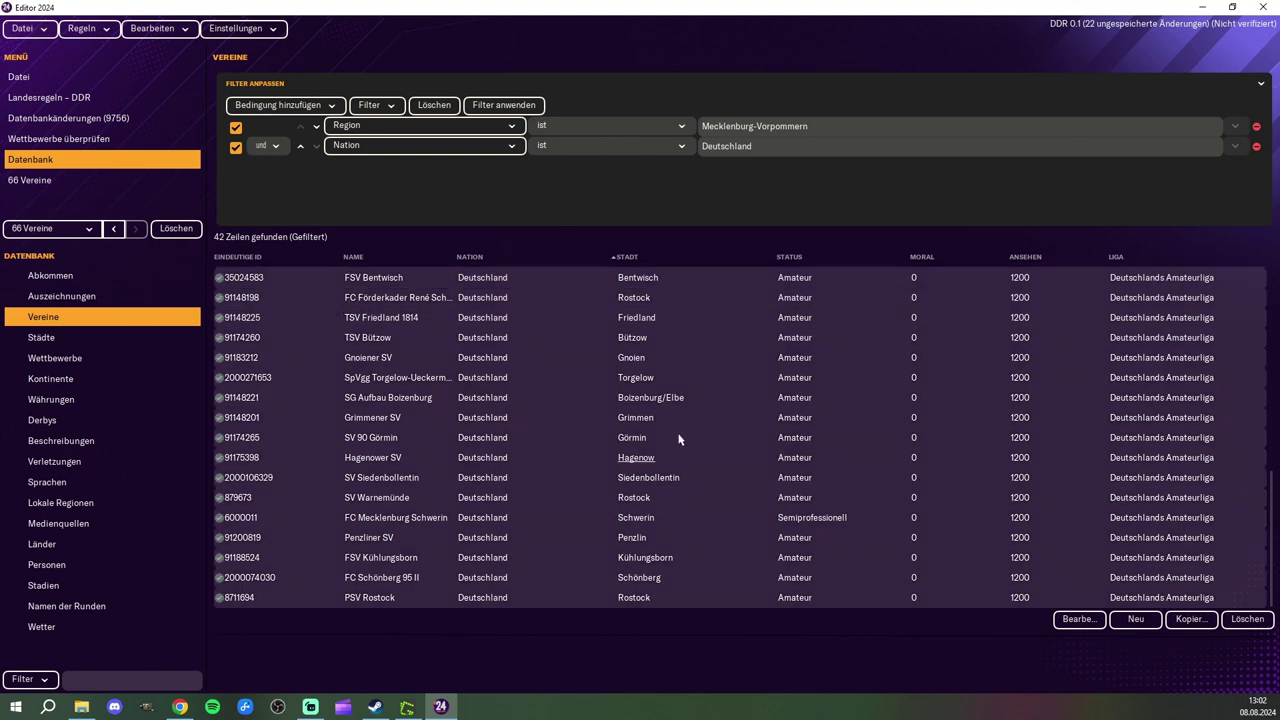
pyautogui.scroll(8, 676, 443)
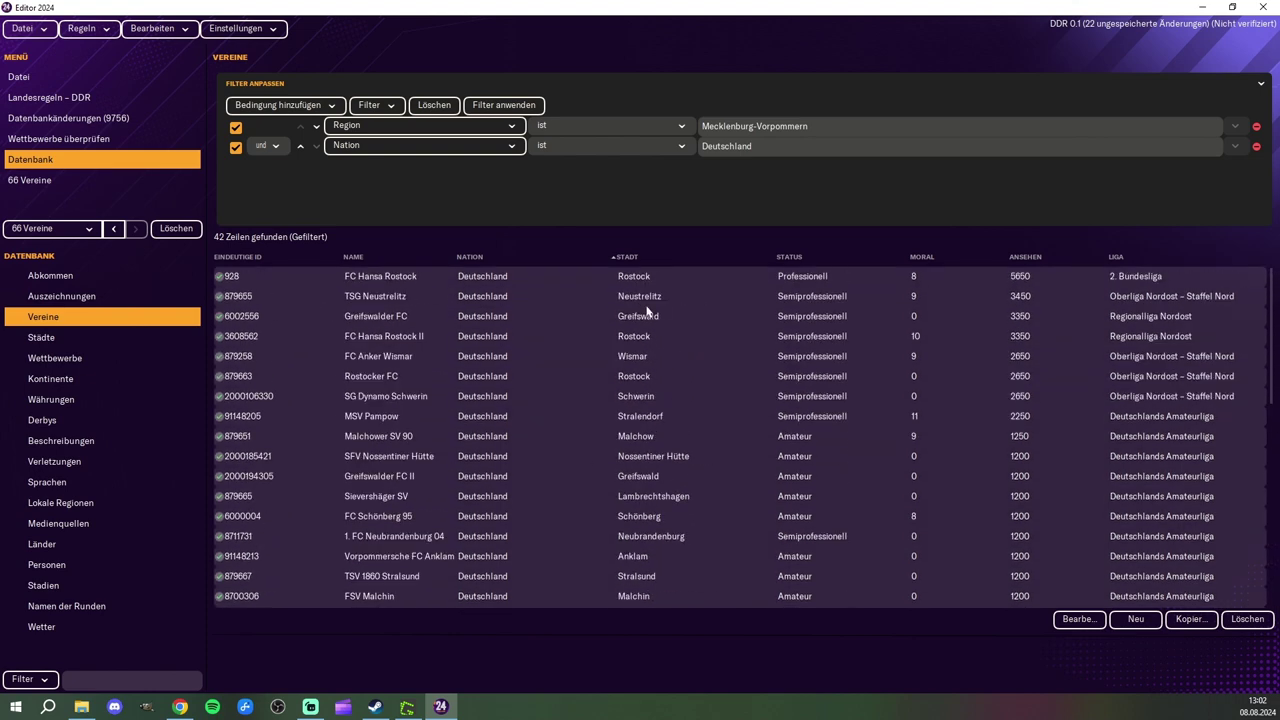
pyautogui.click(1079, 619)
pyautogui.click(1252, 264)
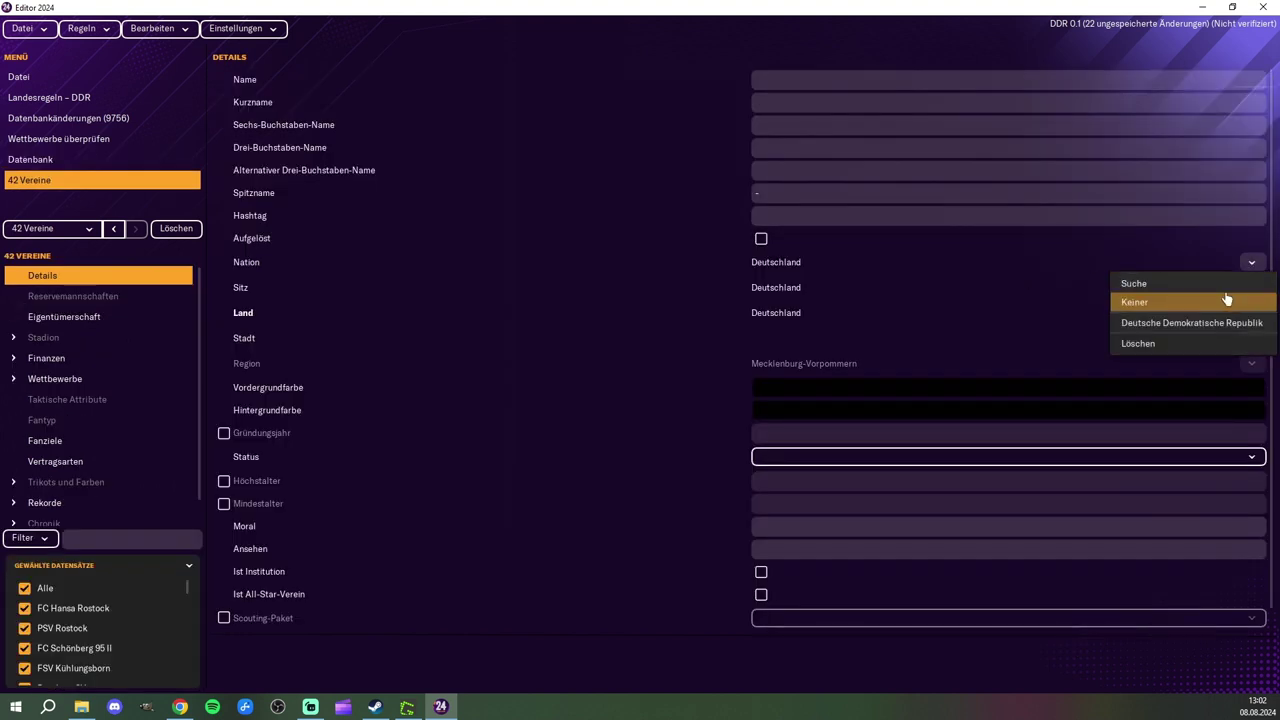
pyautogui.click(1215, 323)
pyautogui.click(1252, 288)
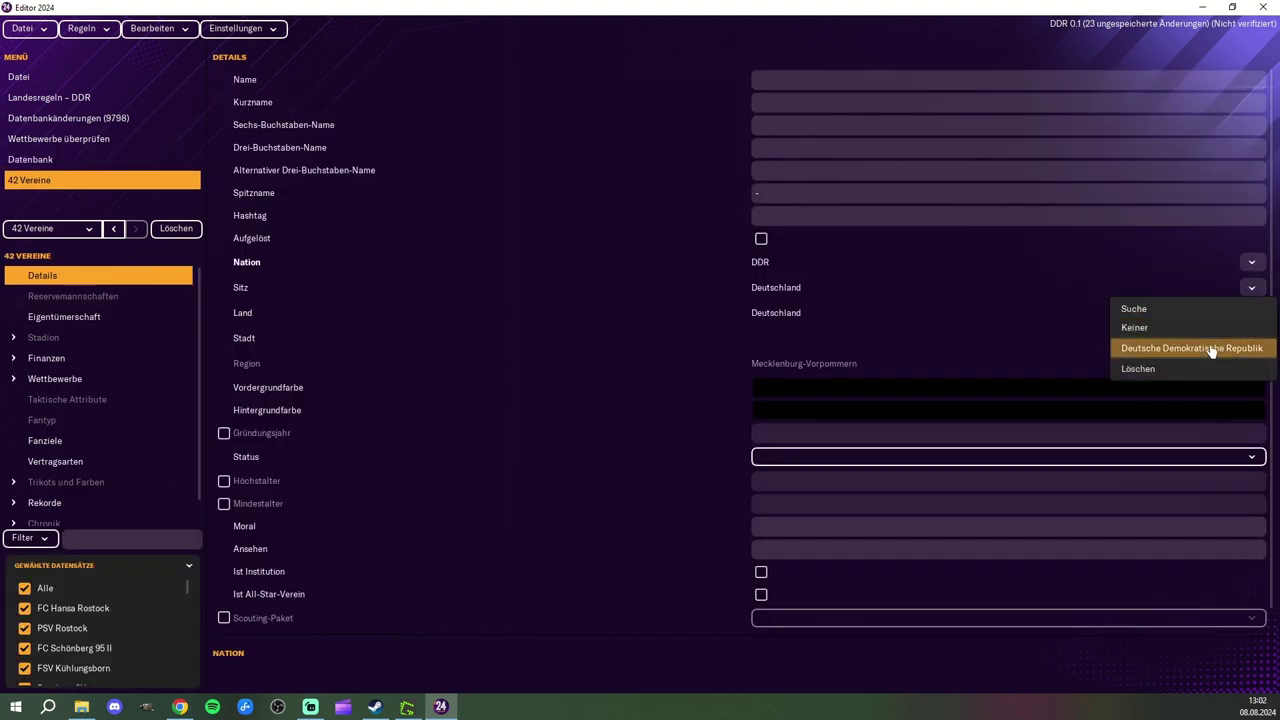
pyautogui.click(1218, 347)
pyautogui.click(1251, 313)
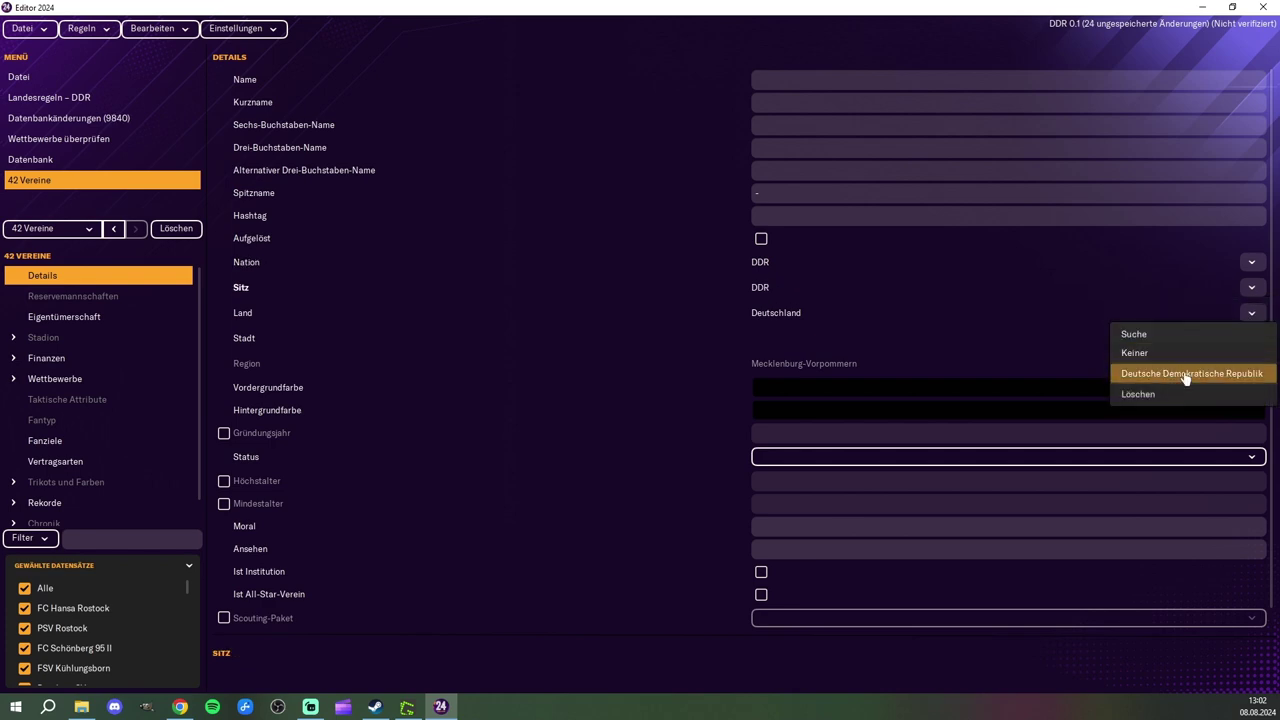
pyautogui.press('Return')
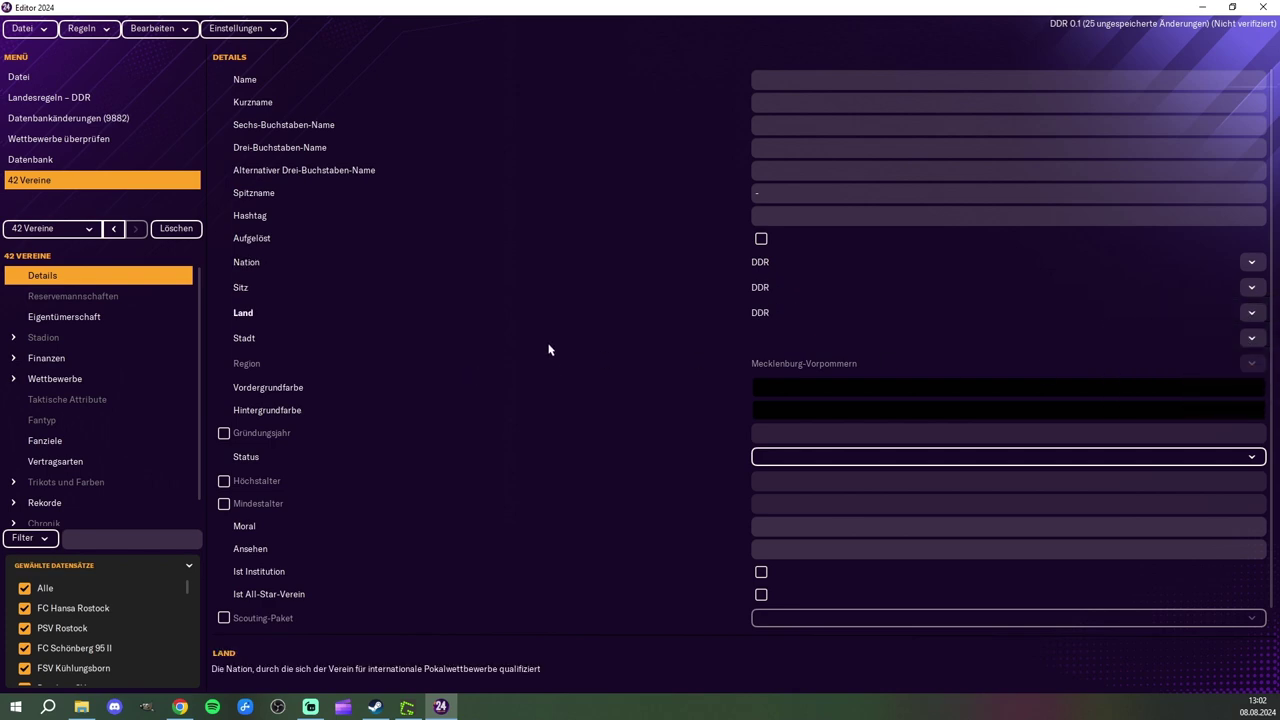
# Step: Return to the club list and save the editor data locally as a new file titled DDR 0.2
pyautogui.click(68, 159)
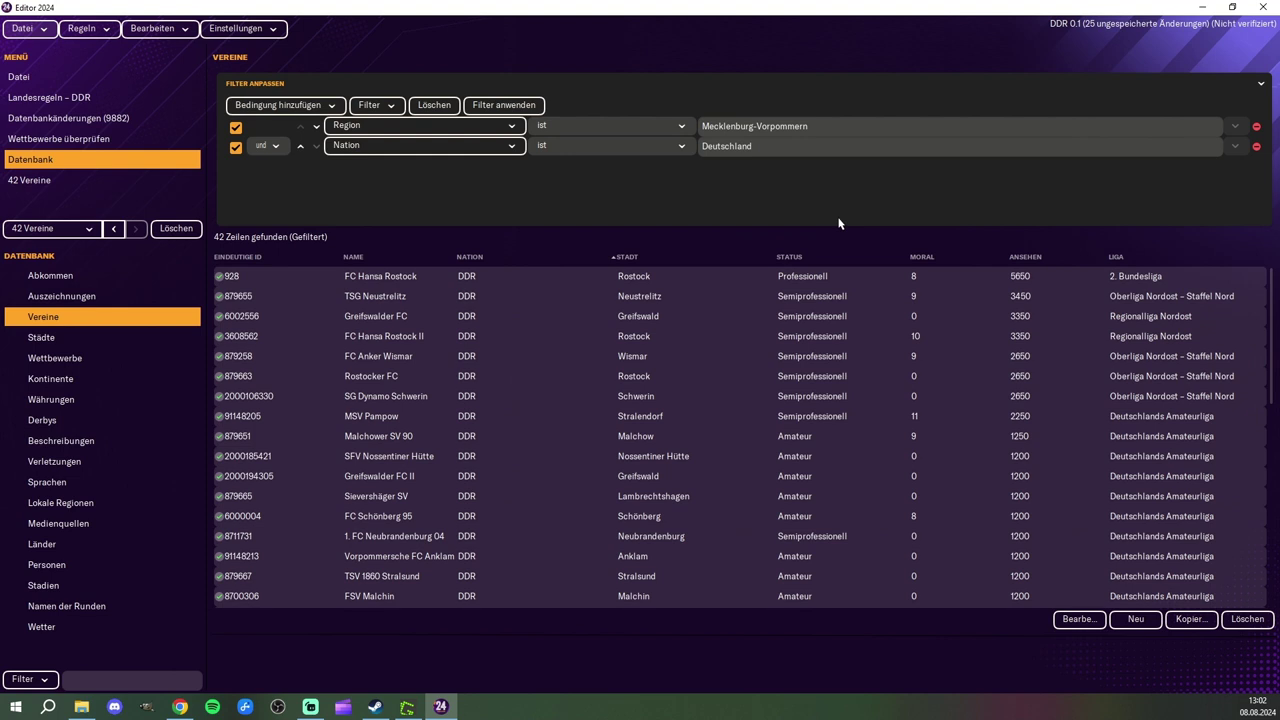
pyautogui.click(28, 30)
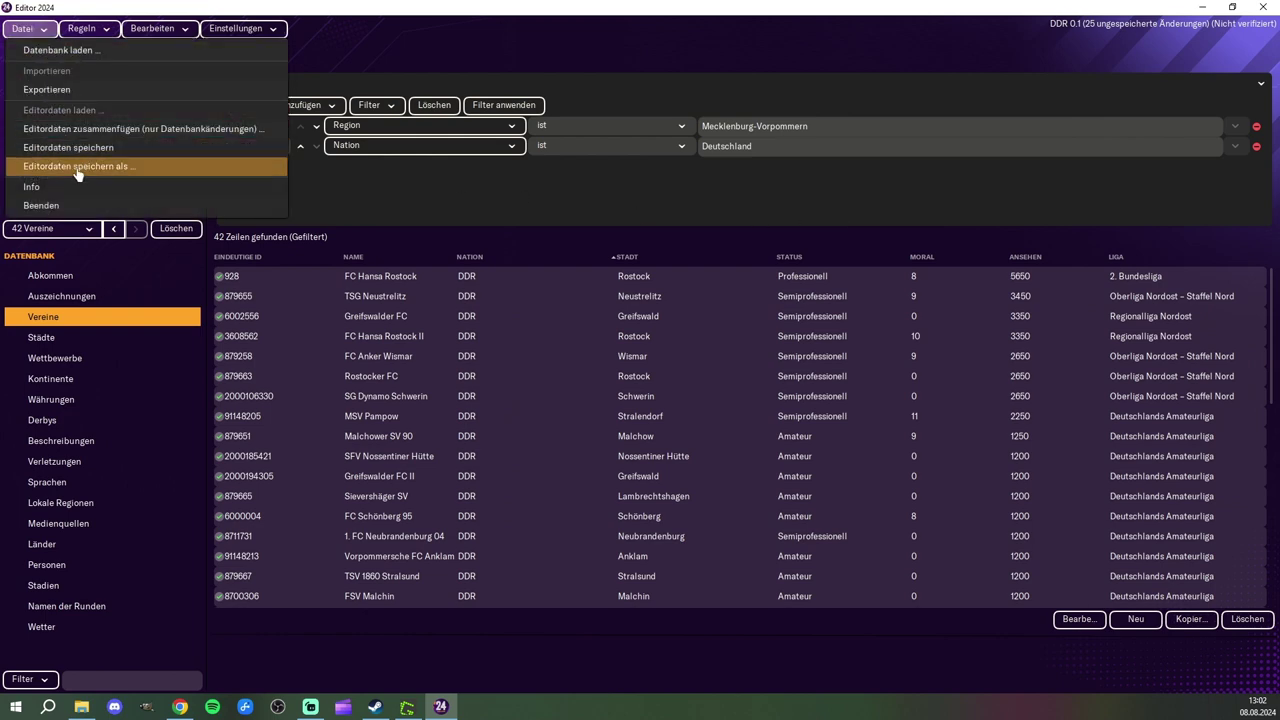
pyautogui.click(78, 170)
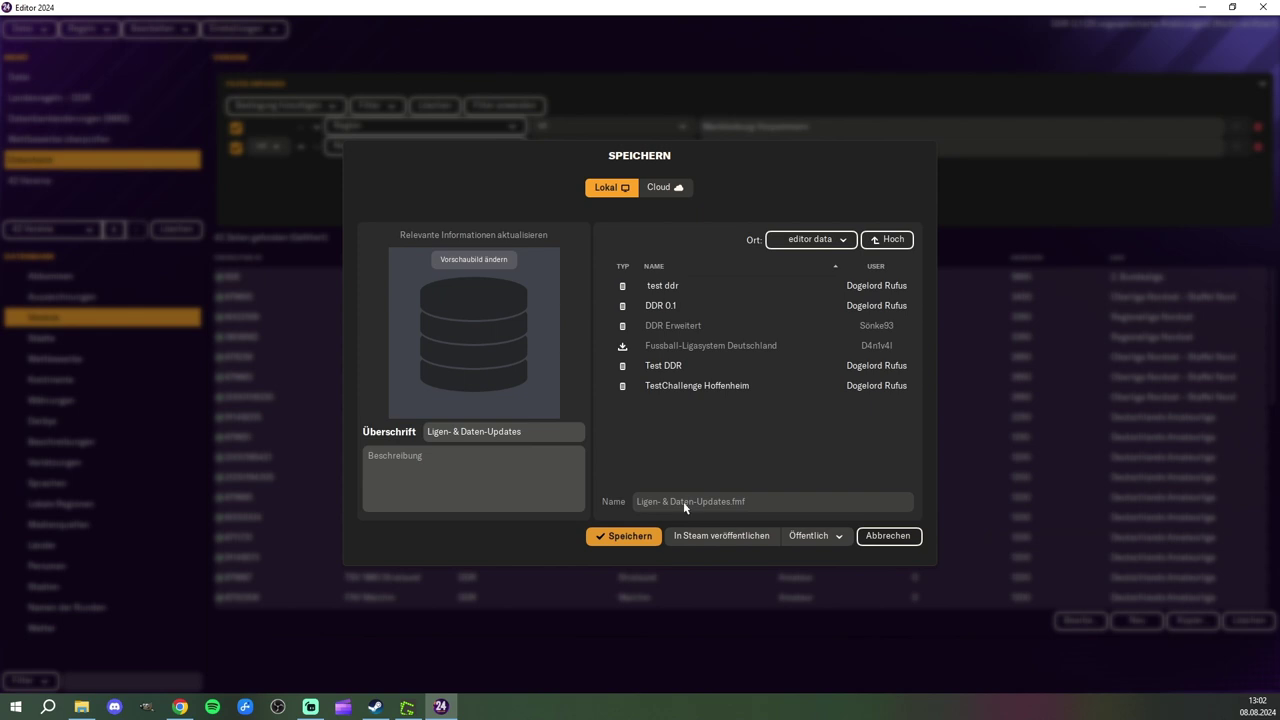
pyautogui.click(660, 305)
pyautogui.click(464, 432)
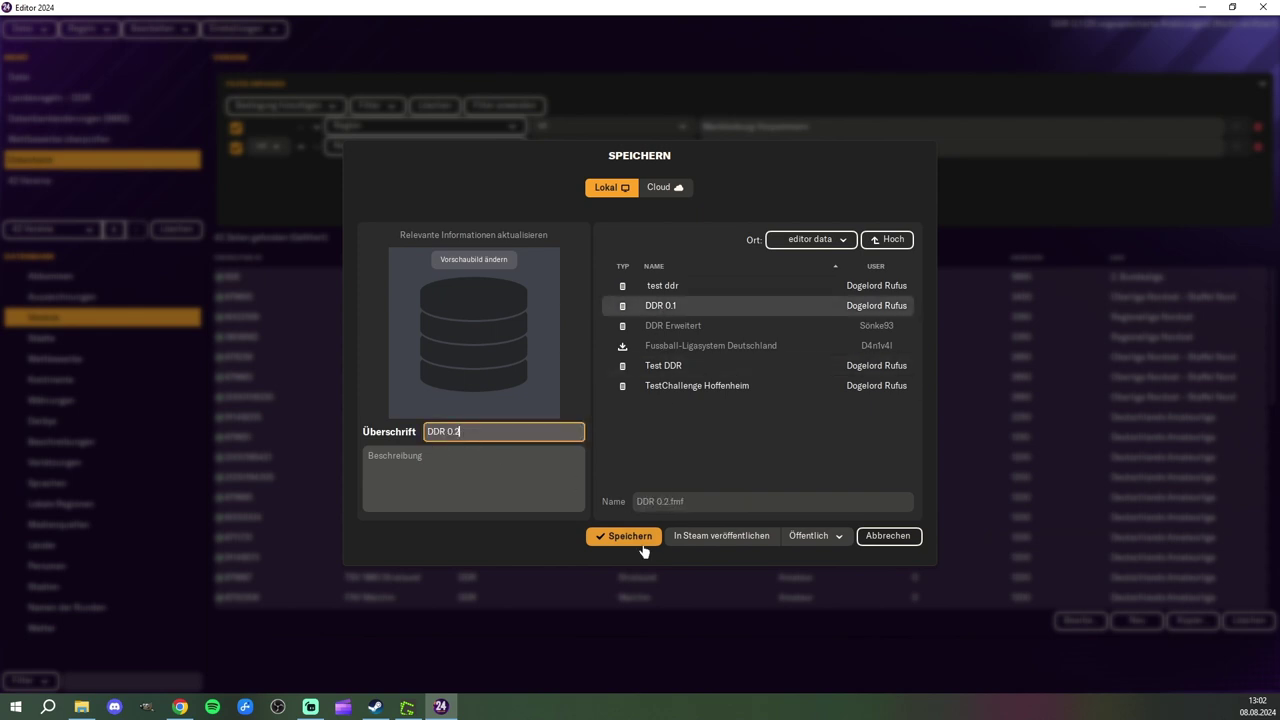
pyautogui.click(733, 371)
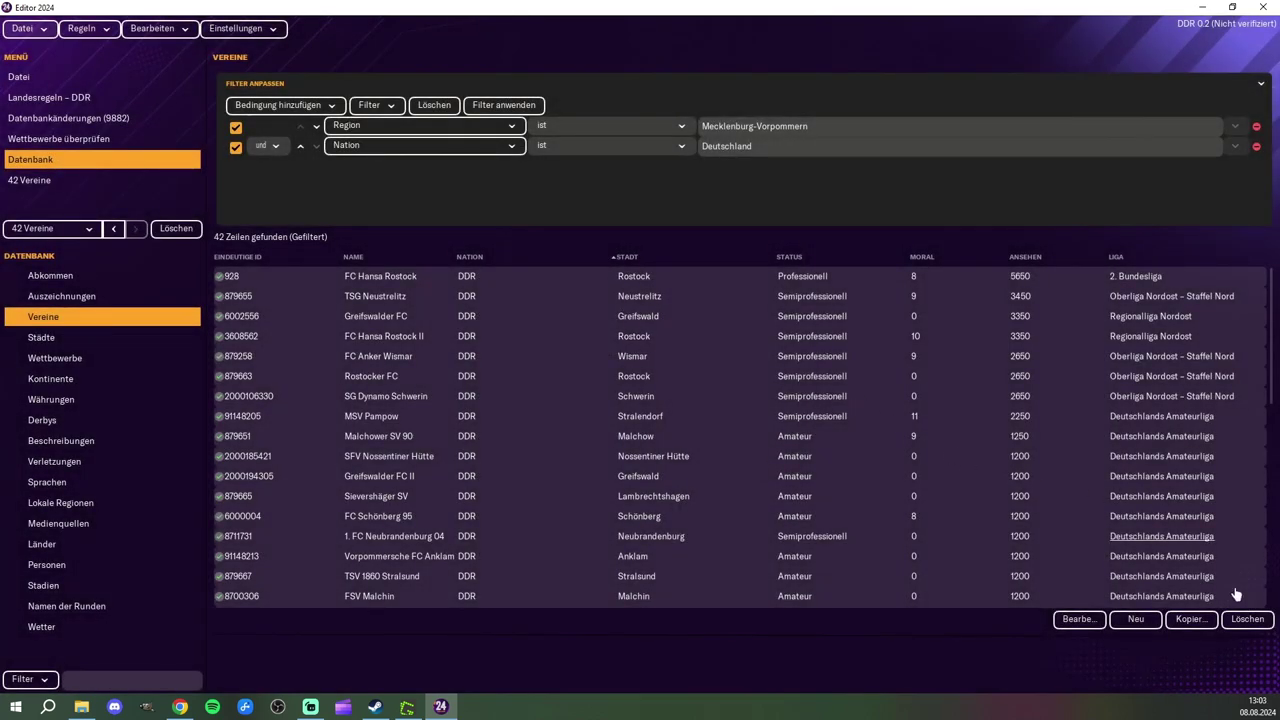